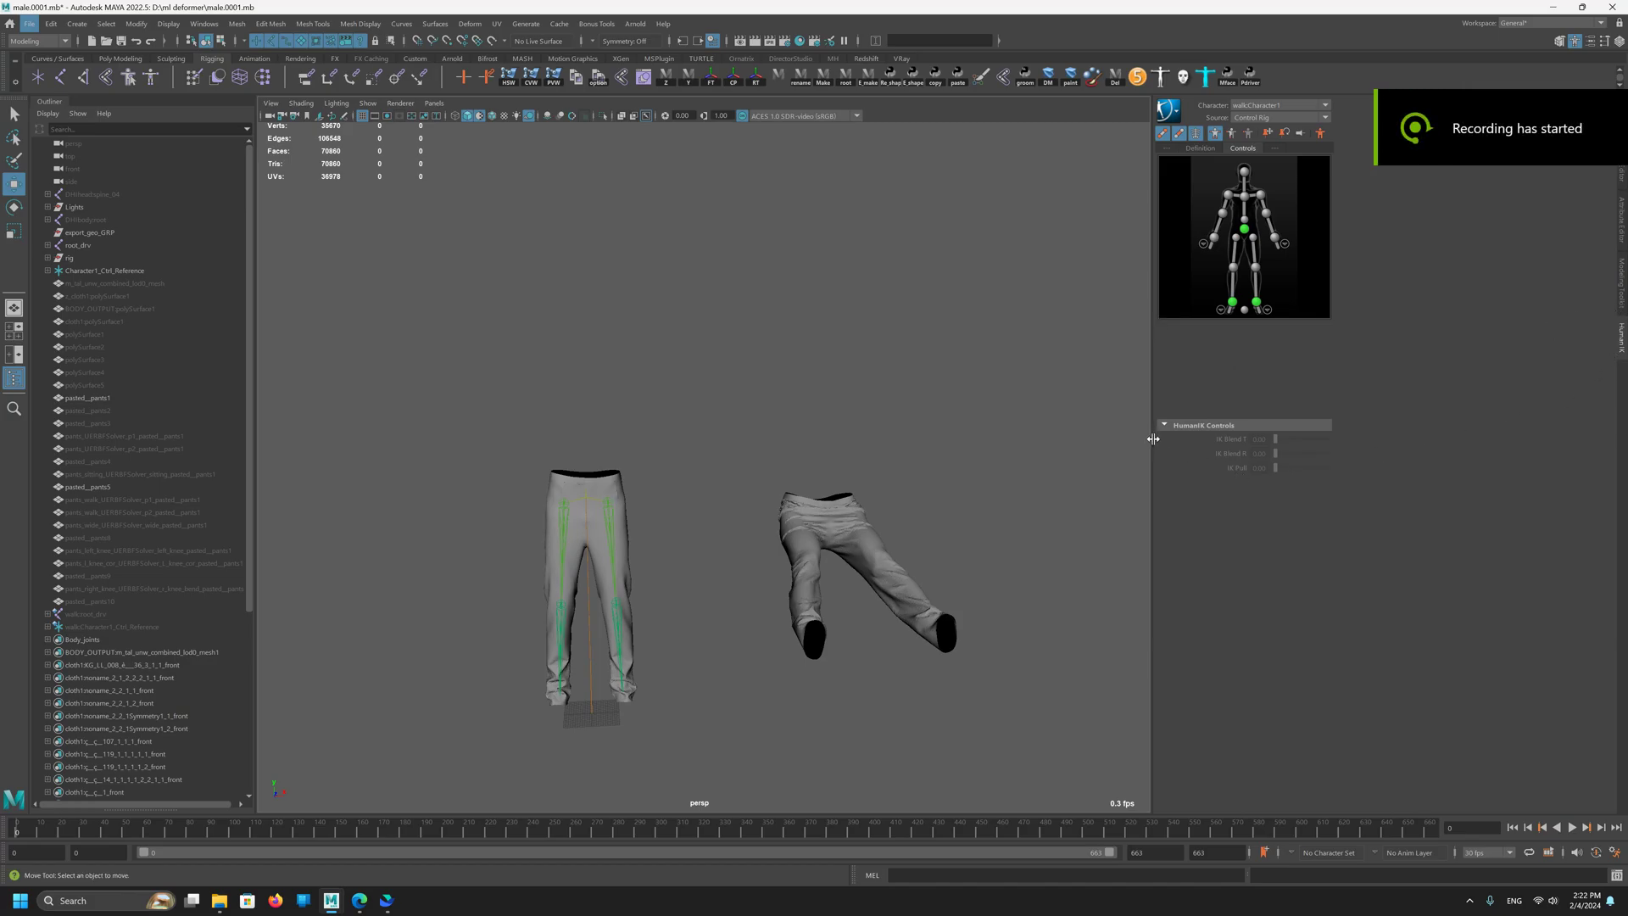
Step: Enlarge the 3D viewport beside the HumanIK controls and open the Pose Wrangler tool
left_click_drag(1153, 439, 1369, 438)
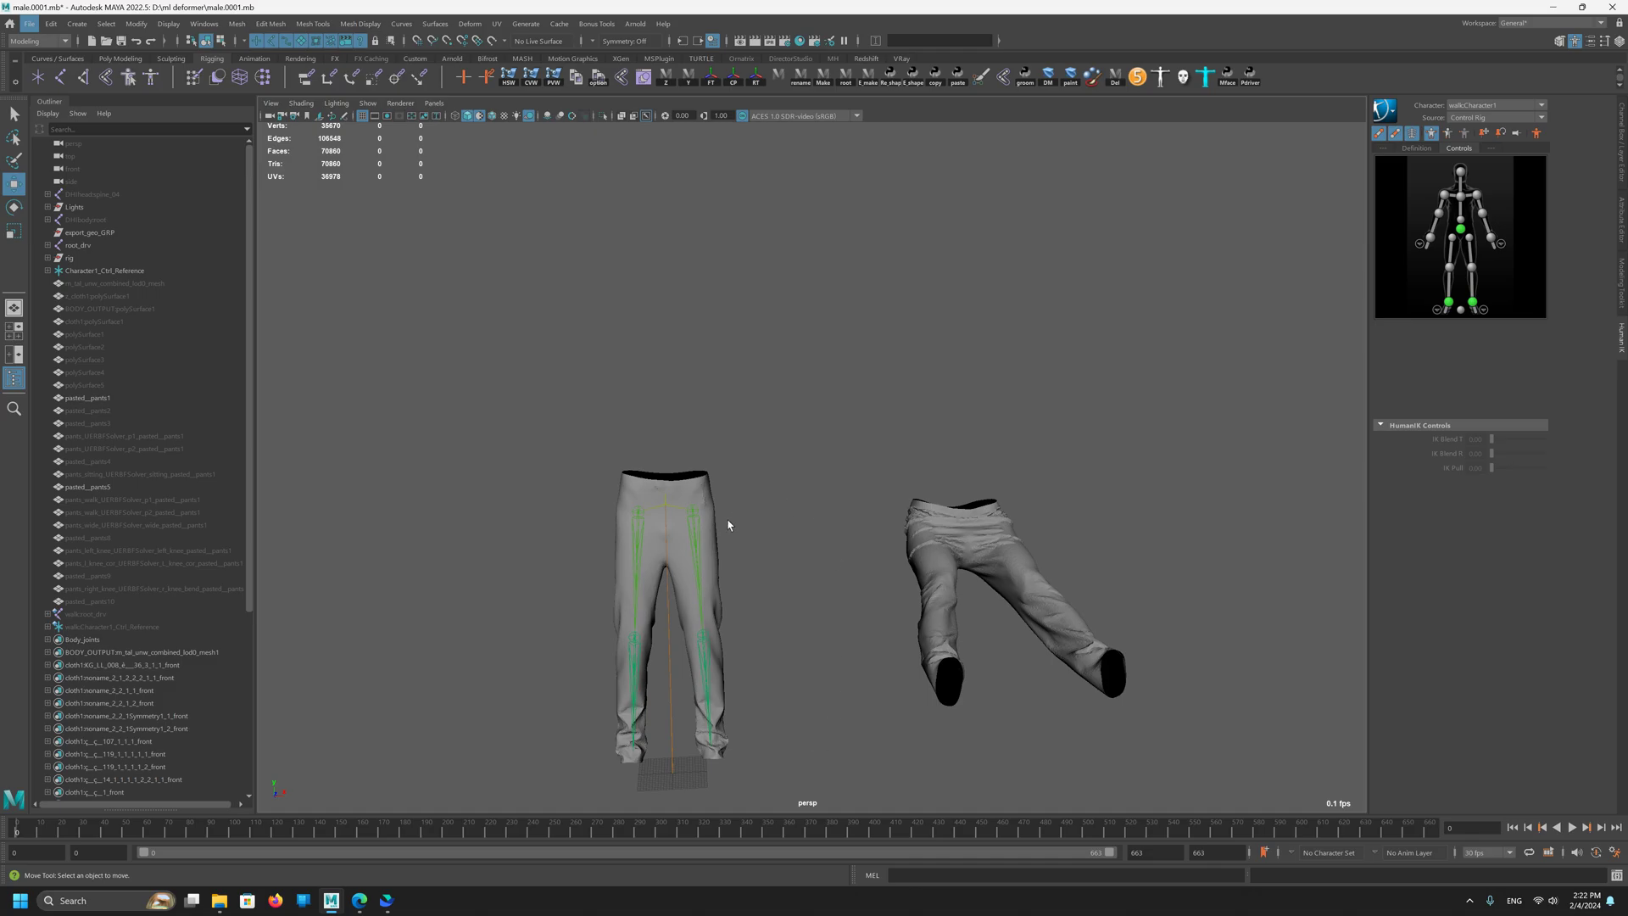
left_click(1249, 76)
left_click_drag(775, 126, 1266, 192)
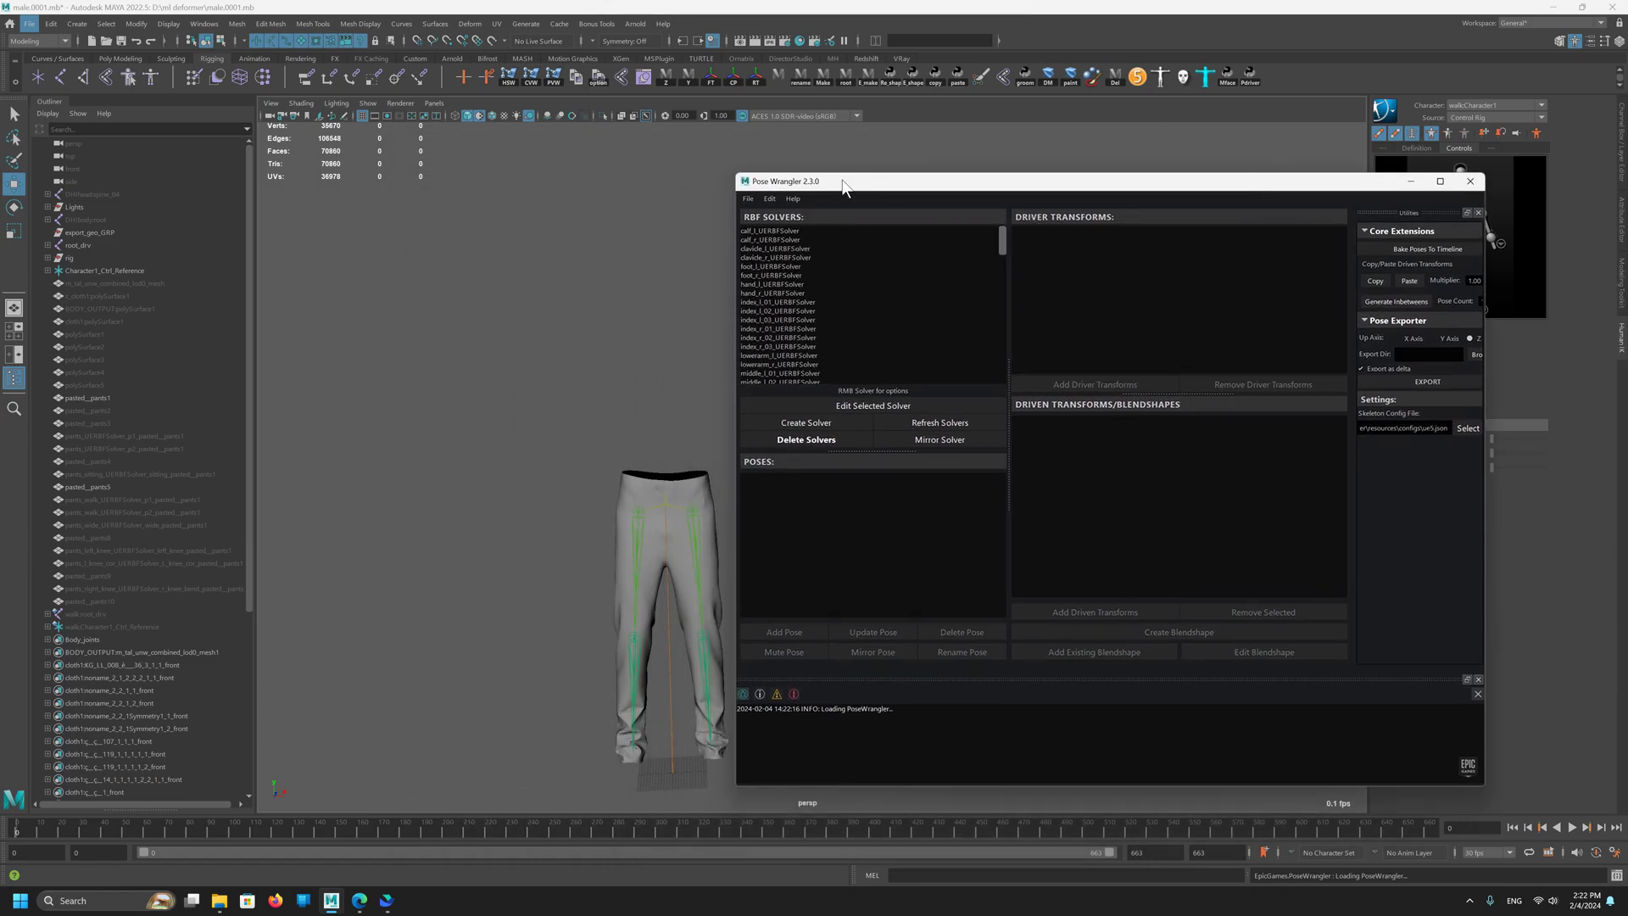
left_click_drag(829, 185, 842, 174)
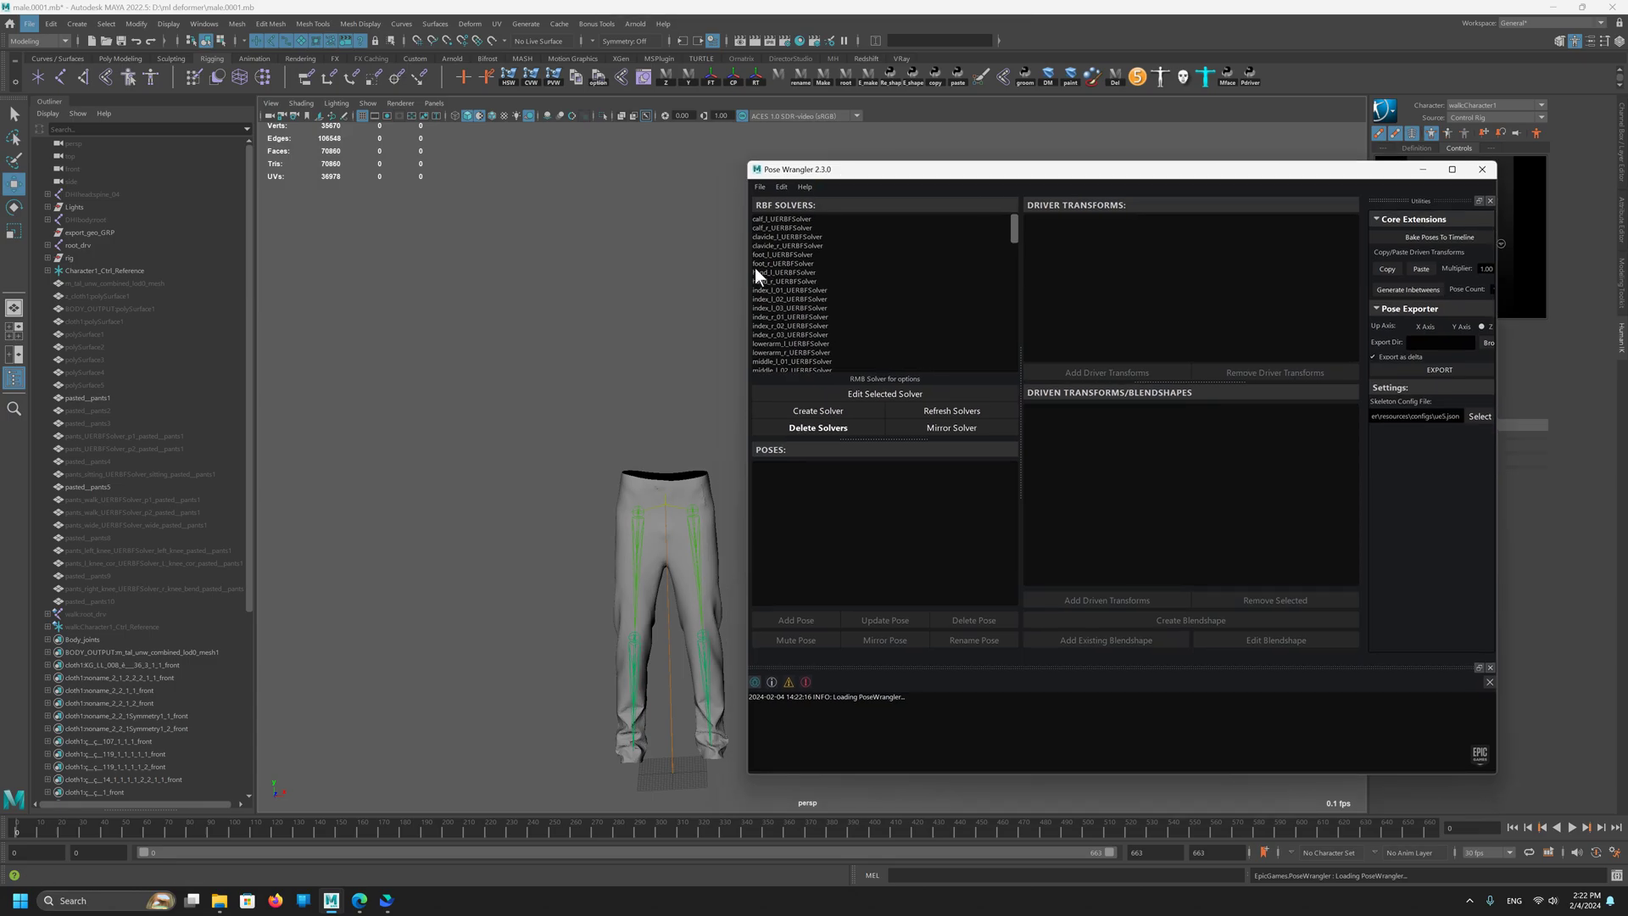
mouse_move(192, 899)
left_click_drag(967, 169, 865, 247)
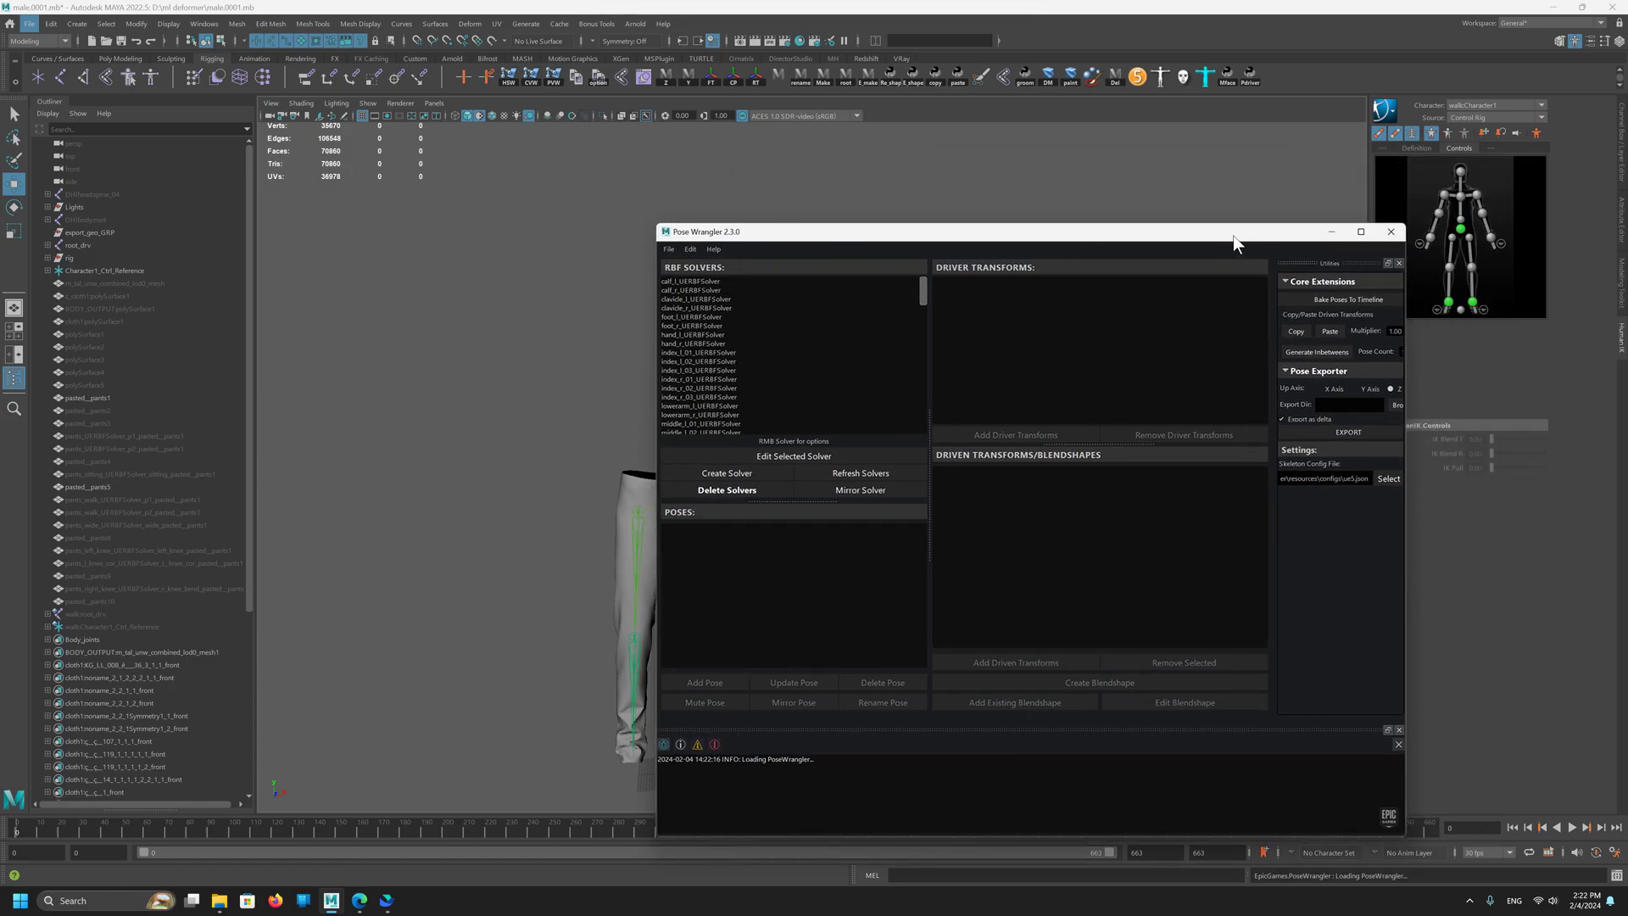
left_click_drag(1233, 236, 1122, 186)
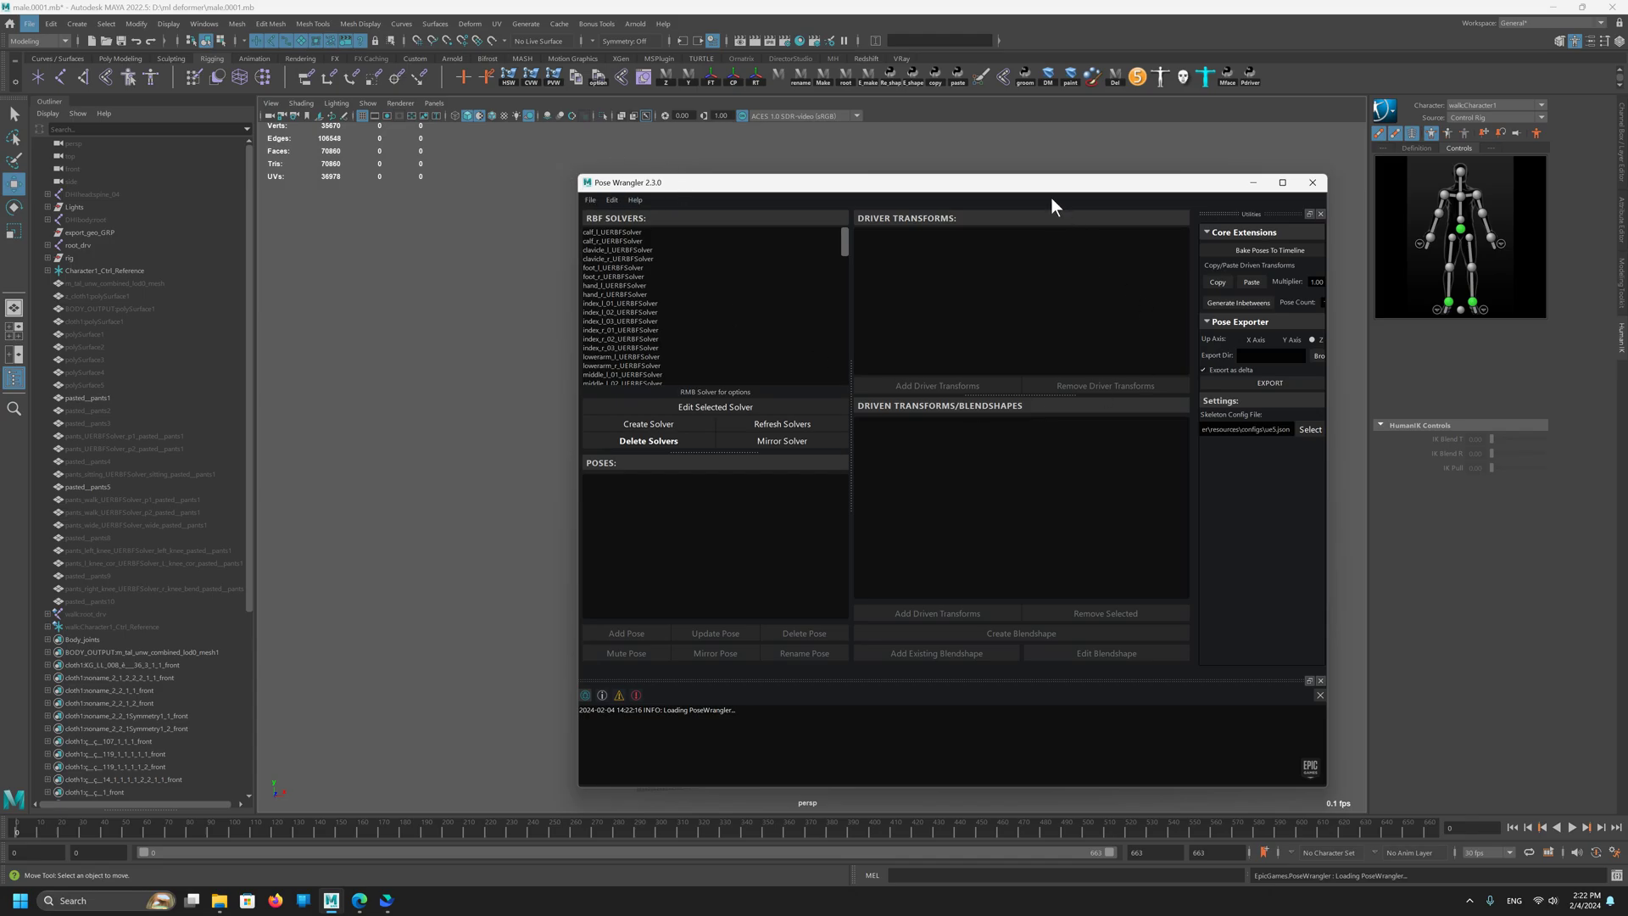
left_click_drag(882, 188, 1015, 237)
scroll(975, 298, "down", 2)
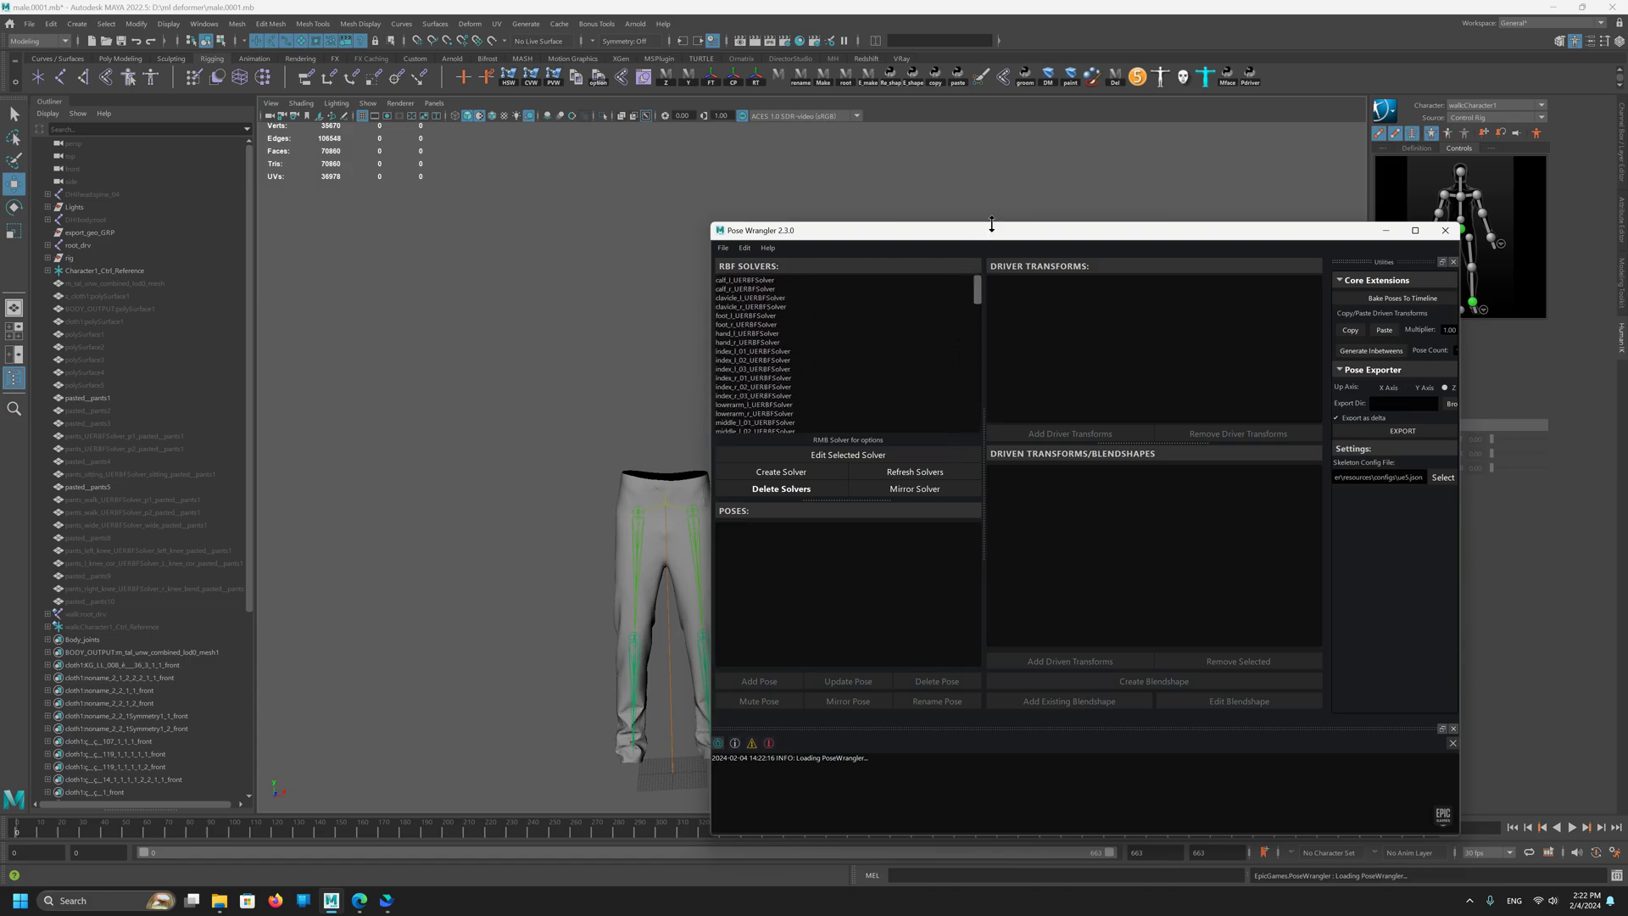
mouse_move(989, 223)
left_mouse_down()
mouse_move(946, 399)
mouse_move(958, 218)
left_mouse_up()
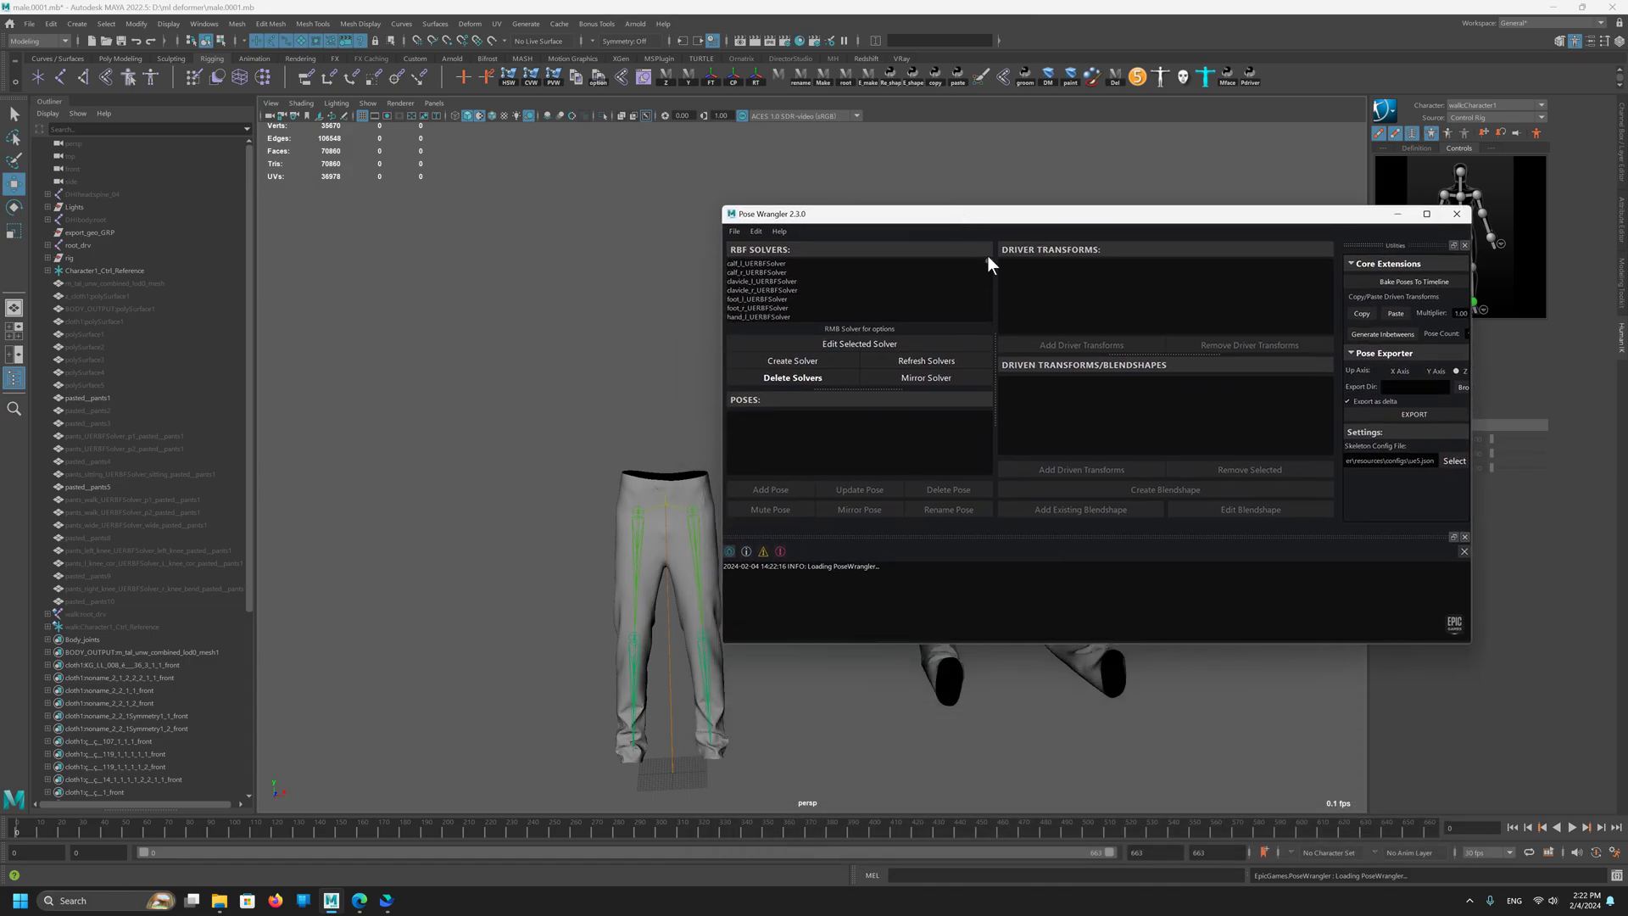
left_click_drag(902, 642, 904, 759)
left_click_drag(1348, 220, 1257, 216)
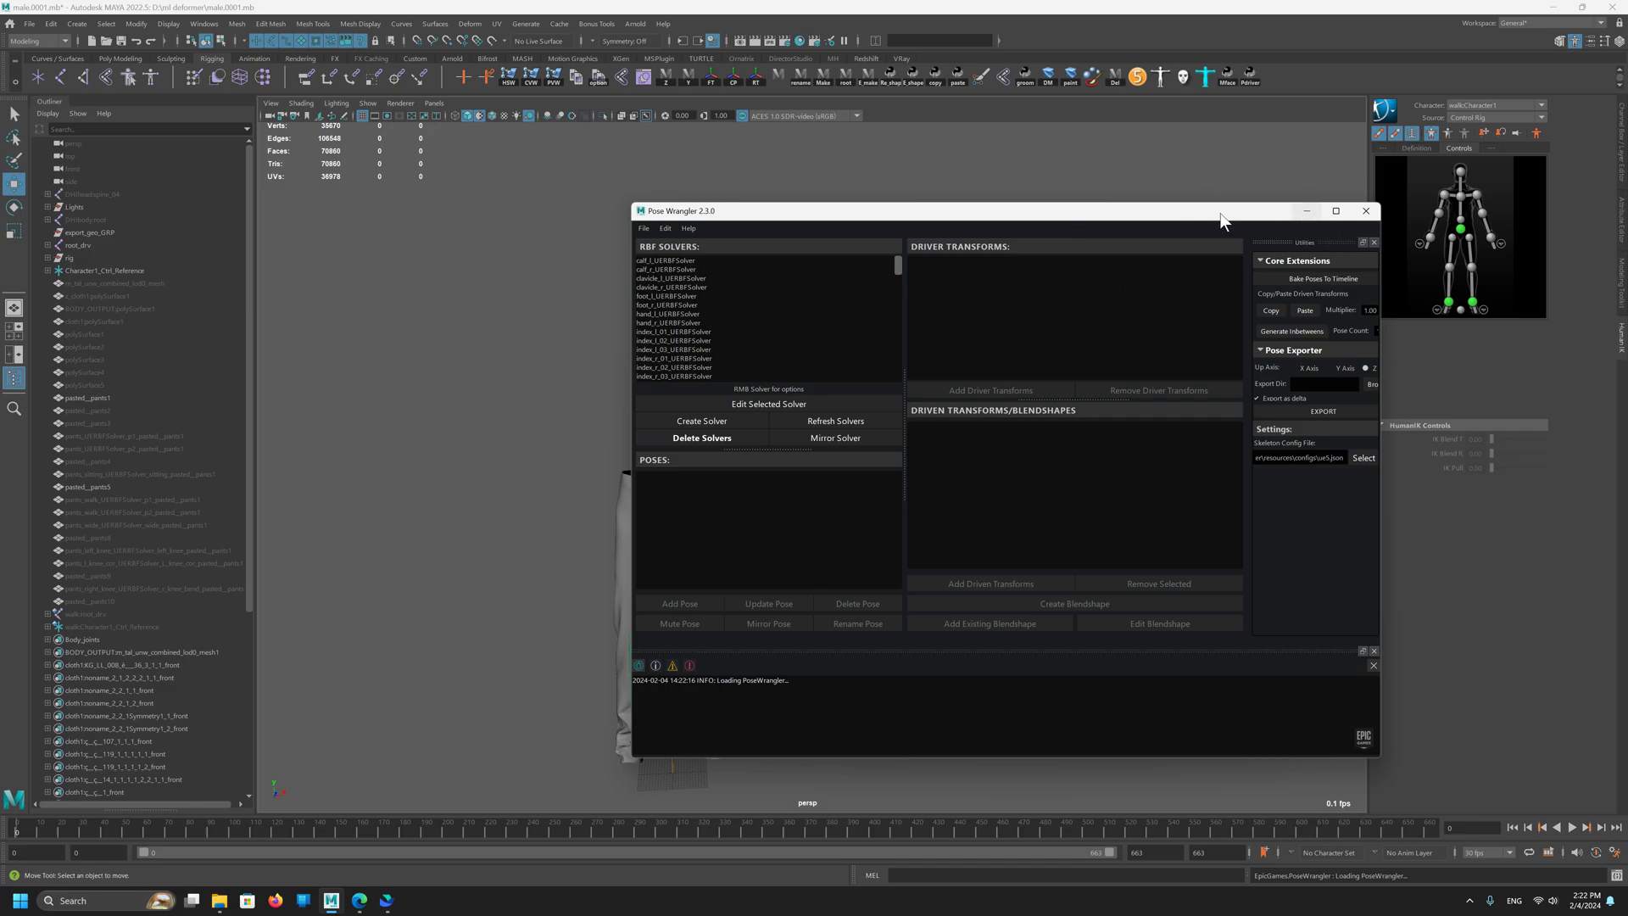
left_click_drag(1221, 220, 1109, 198)
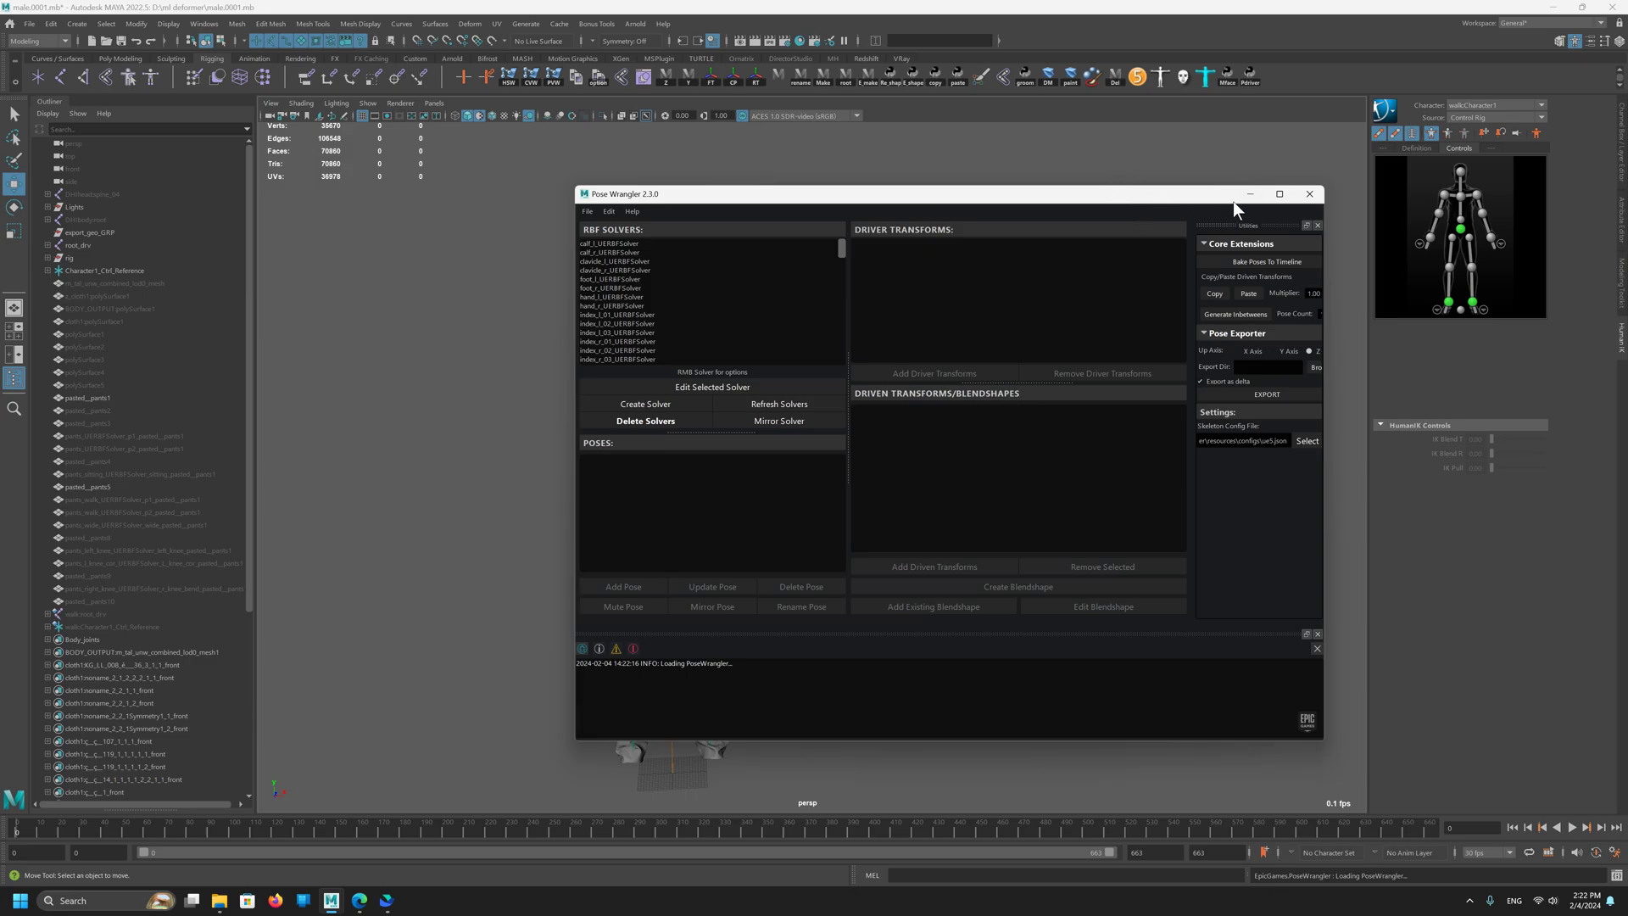
left_click_drag(1233, 201, 1195, 205)
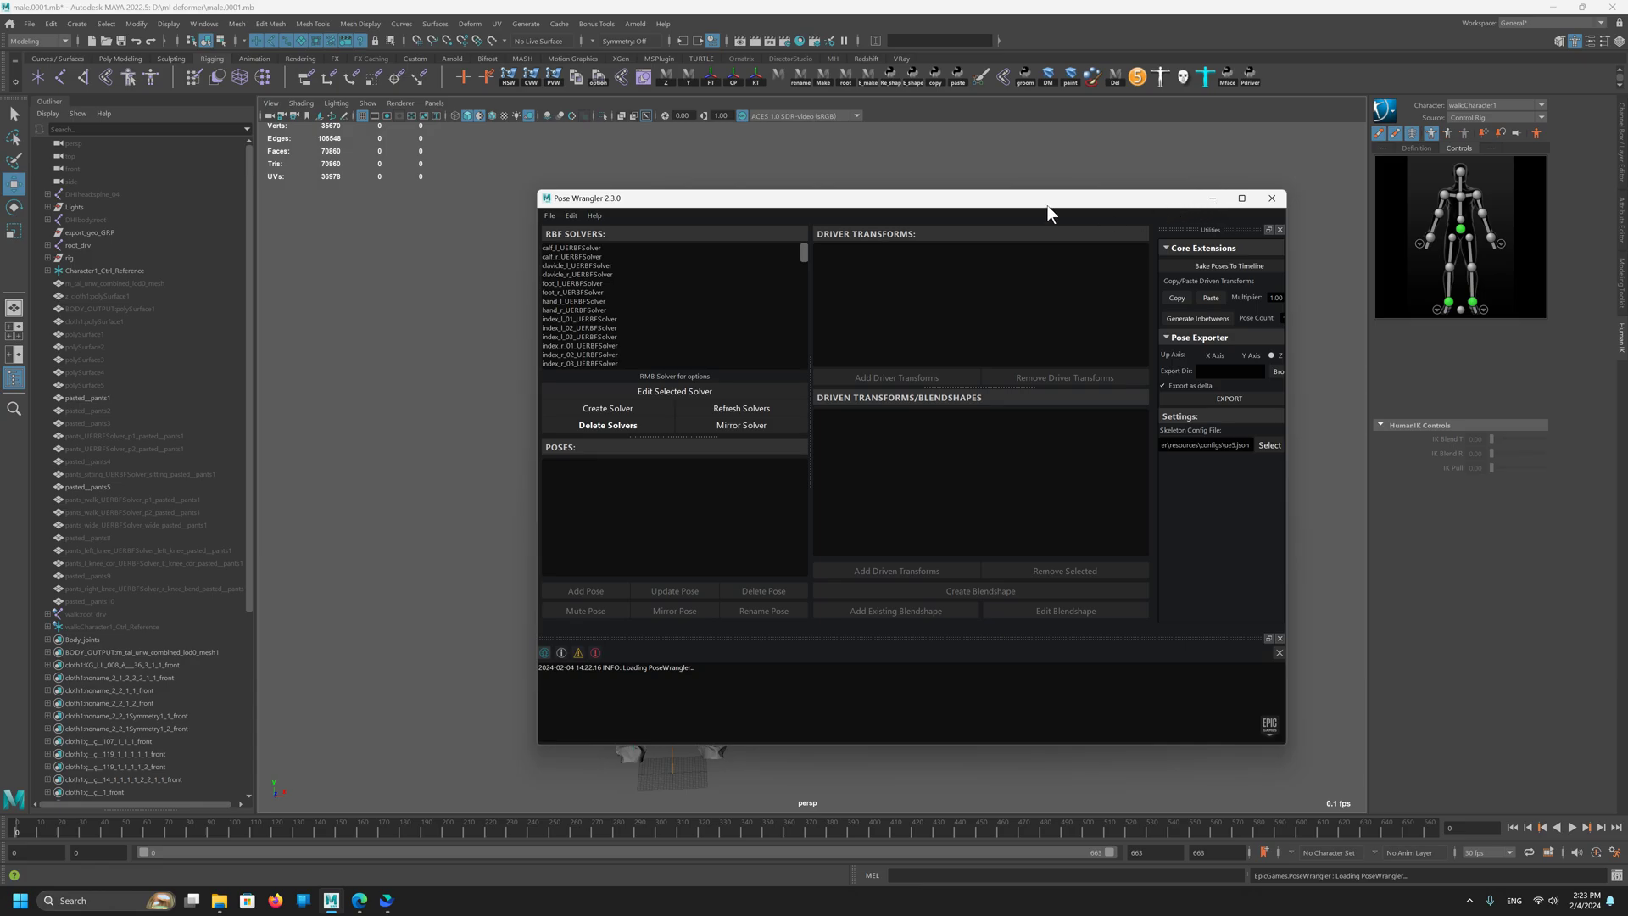
left_click_drag(1043, 201, 998, 209)
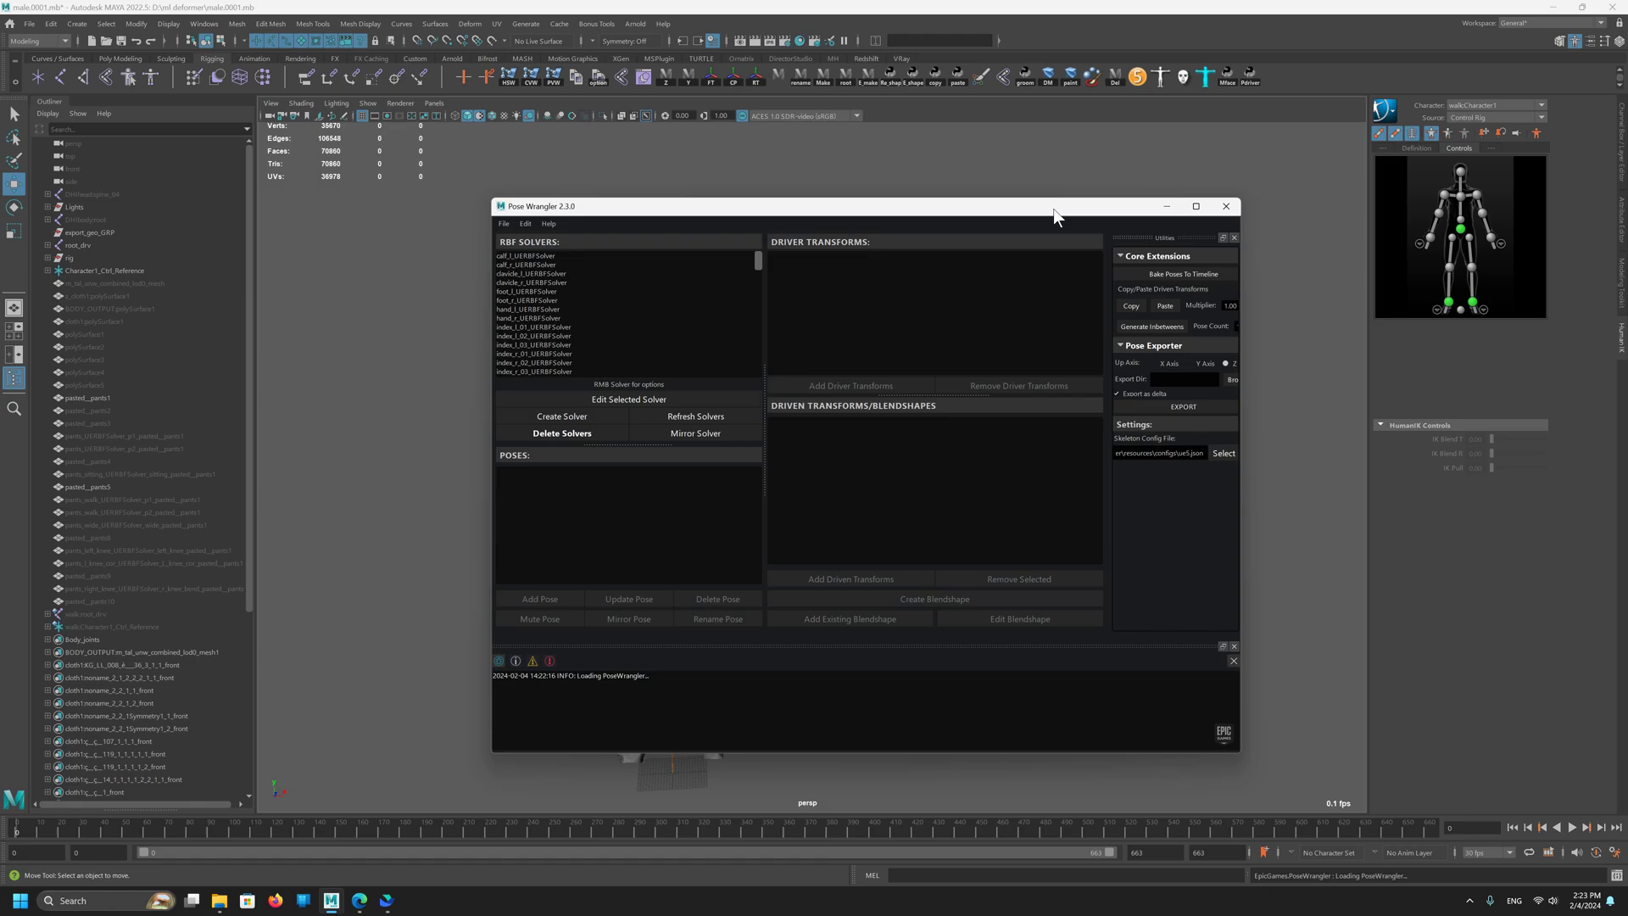
mouse_move(1053, 208)
left_mouse_down()
mouse_move(992, 226)
mouse_move(1043, 175)
mouse_move(1014, 197)
mouse_move(1062, 218)
left_mouse_up()
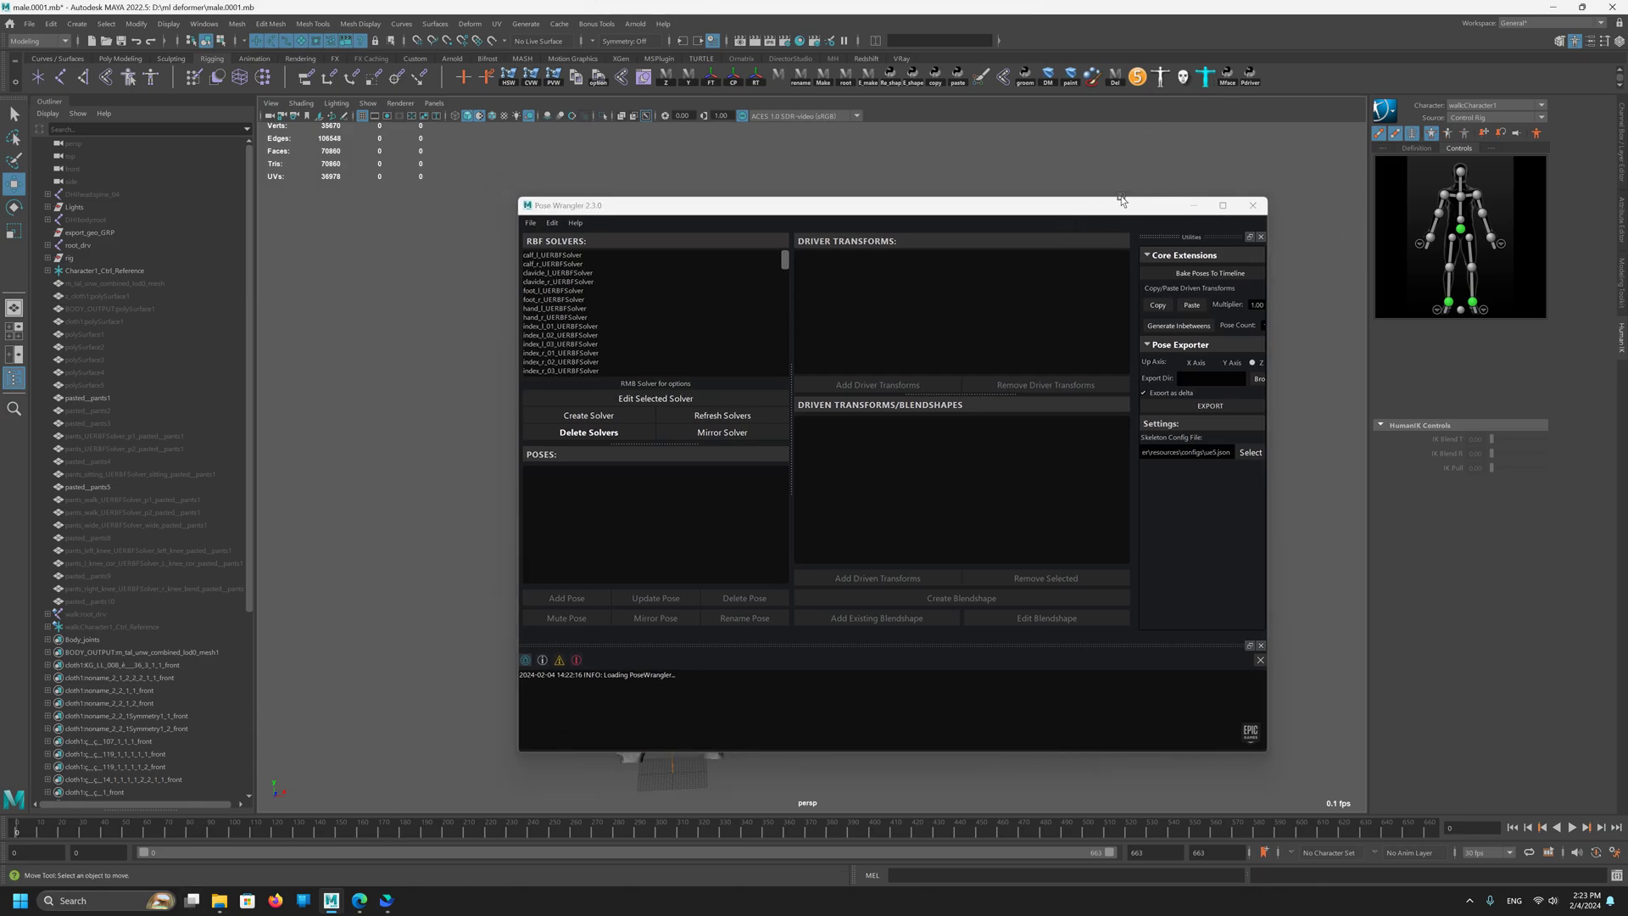
left_click_drag(1114, 222, 1112, 224)
left_click_drag(1297, 151, 429, 786)
left_click(400, 766)
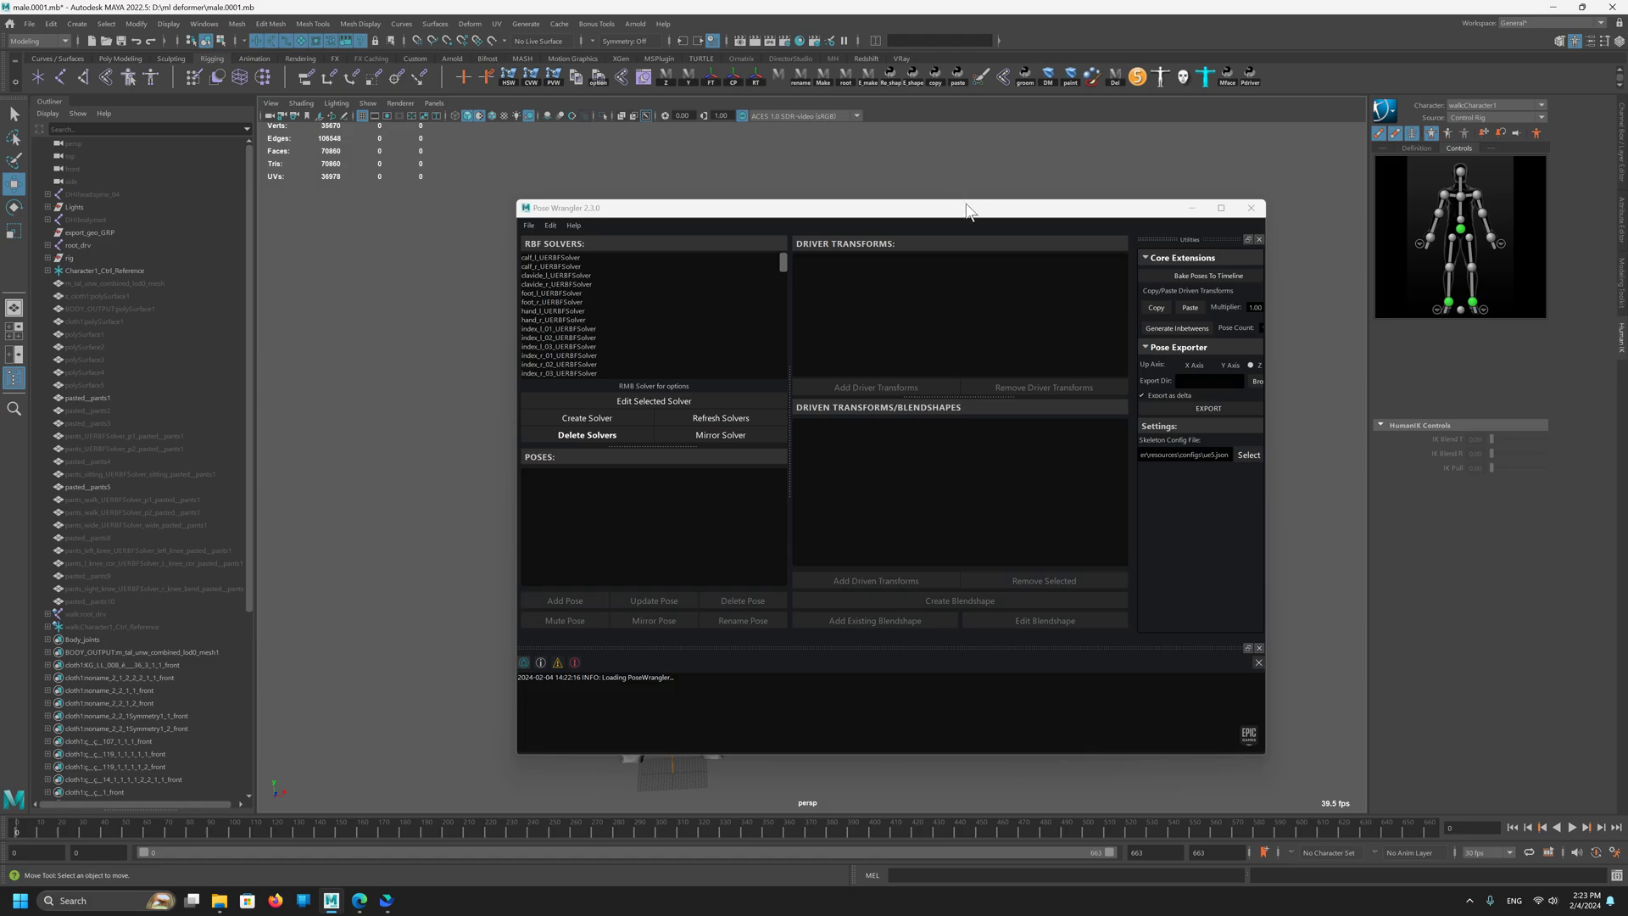
left_click_drag(962, 209, 989, 231)
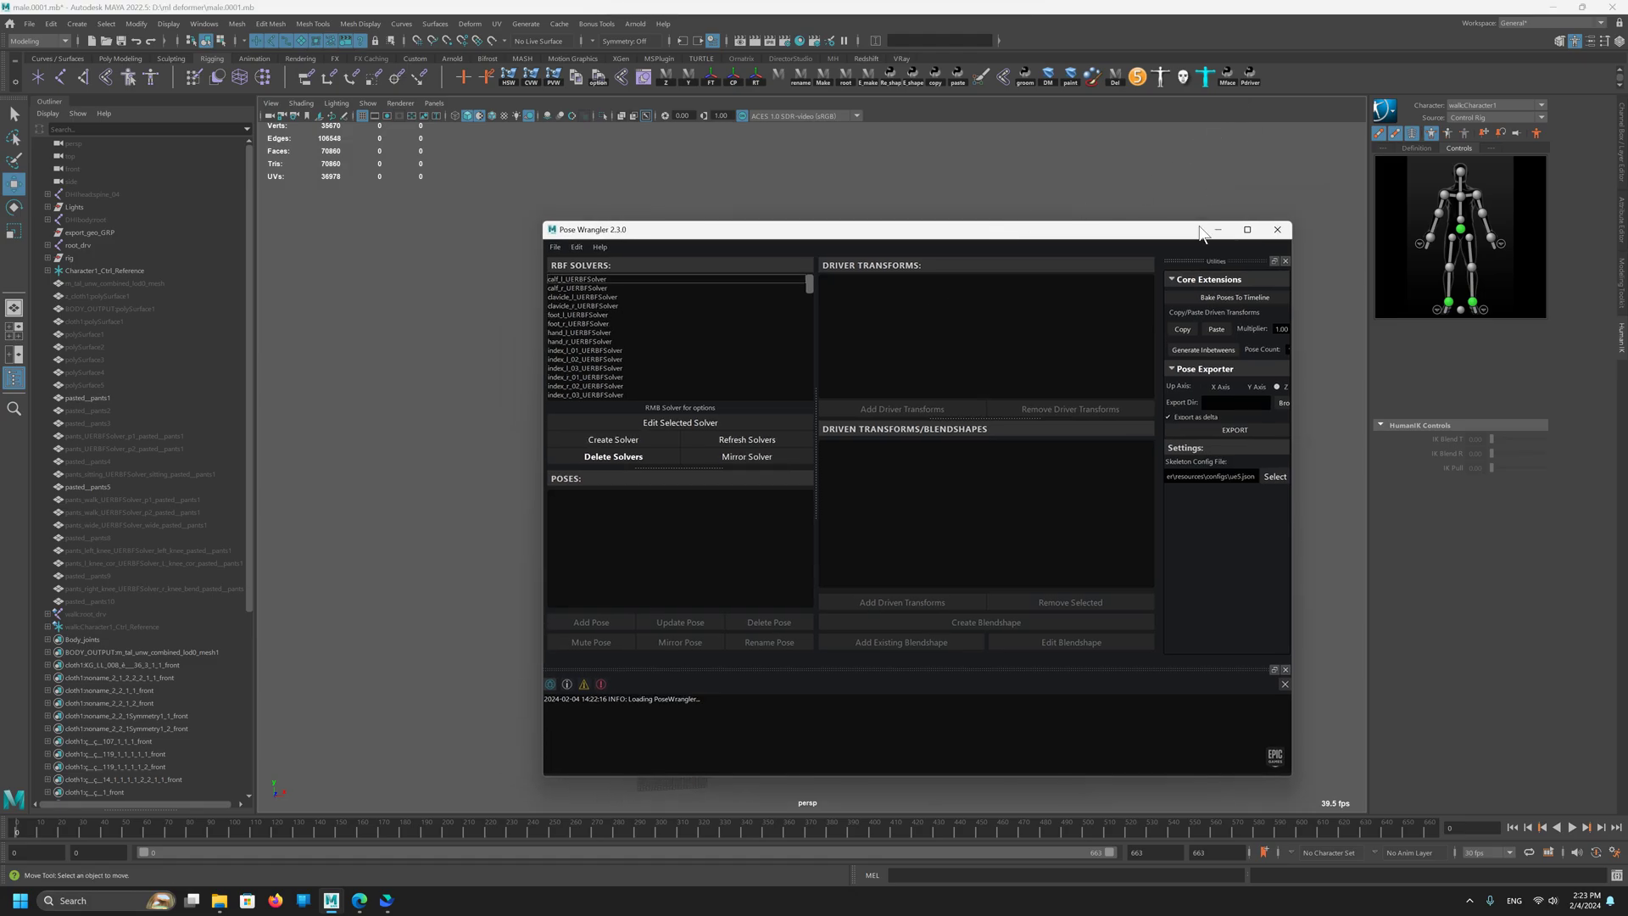
left_click_drag(1193, 223, 1212, 212)
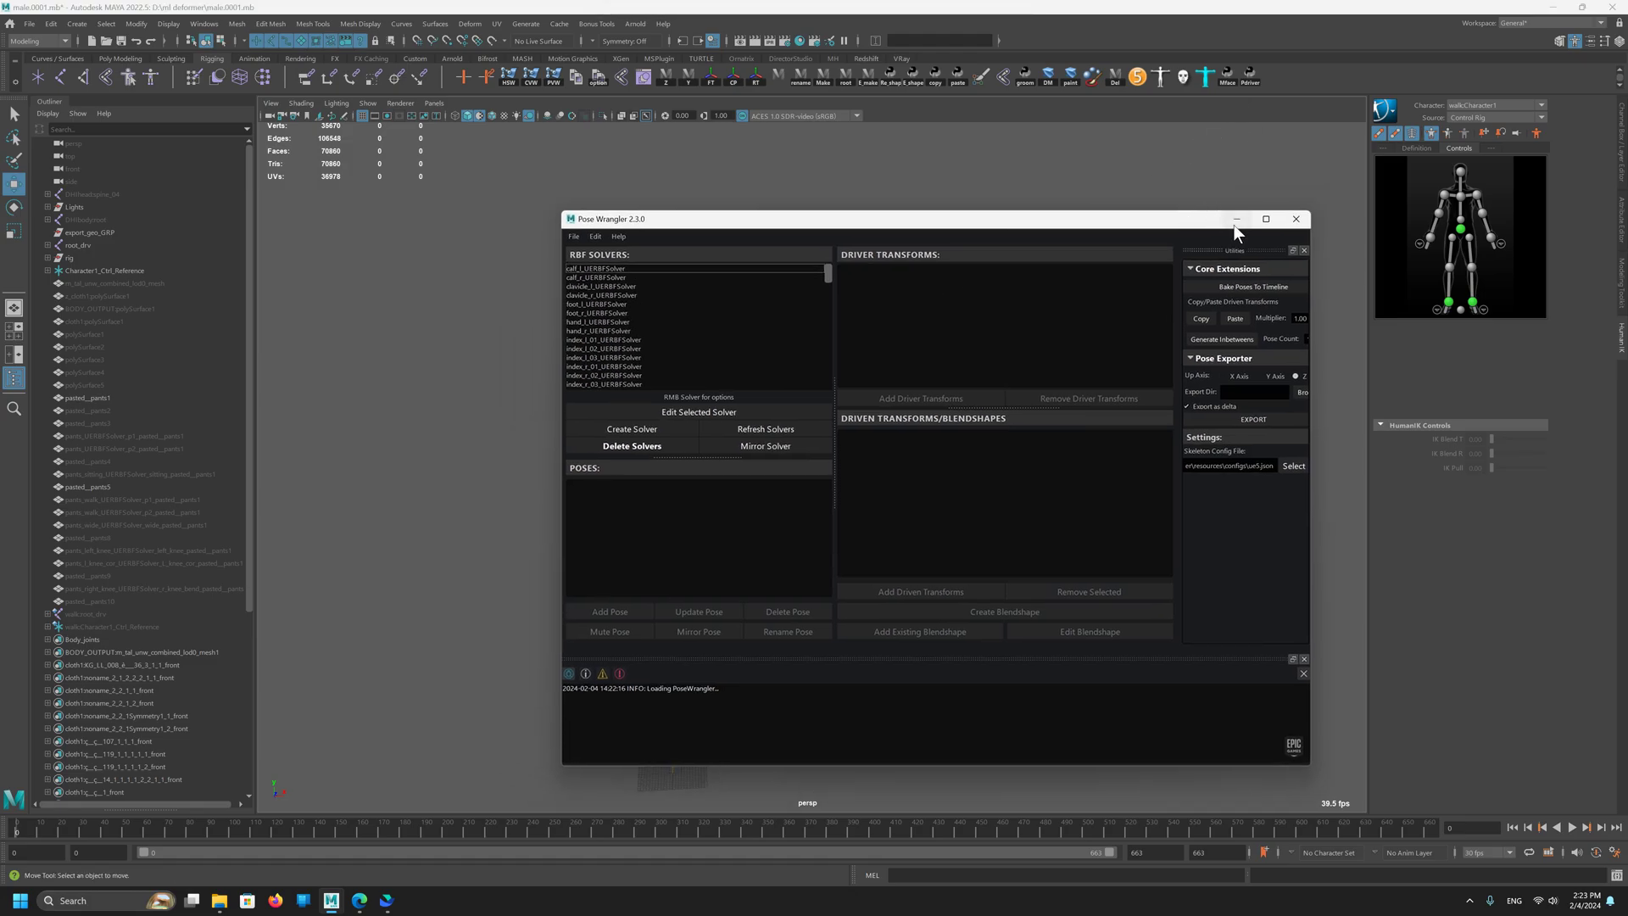
Step: Minimize Pose Wrangler and select the wrinkled pants mesh with the raised legs
left_click(1235, 221)
right_click_drag(718, 390, 1010, 636, "alt")
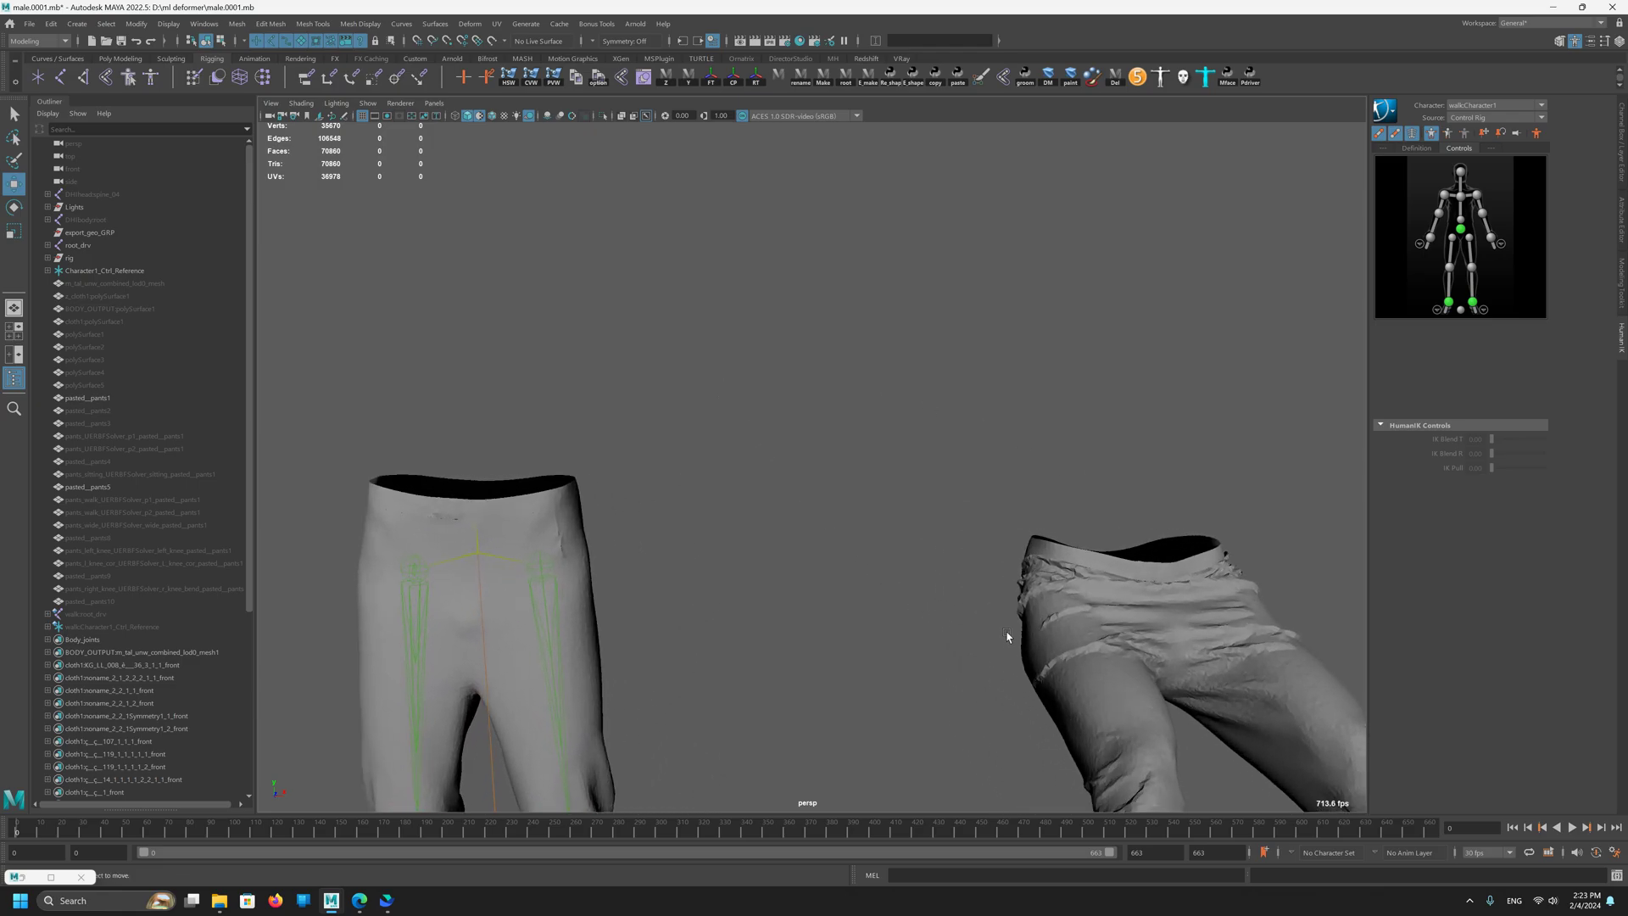
middle_click_drag(1010, 636, 738, 418, "alt")
left_click_drag(737, 418, 857, 447, "alt")
left_click_drag(1026, 392, 907, 450)
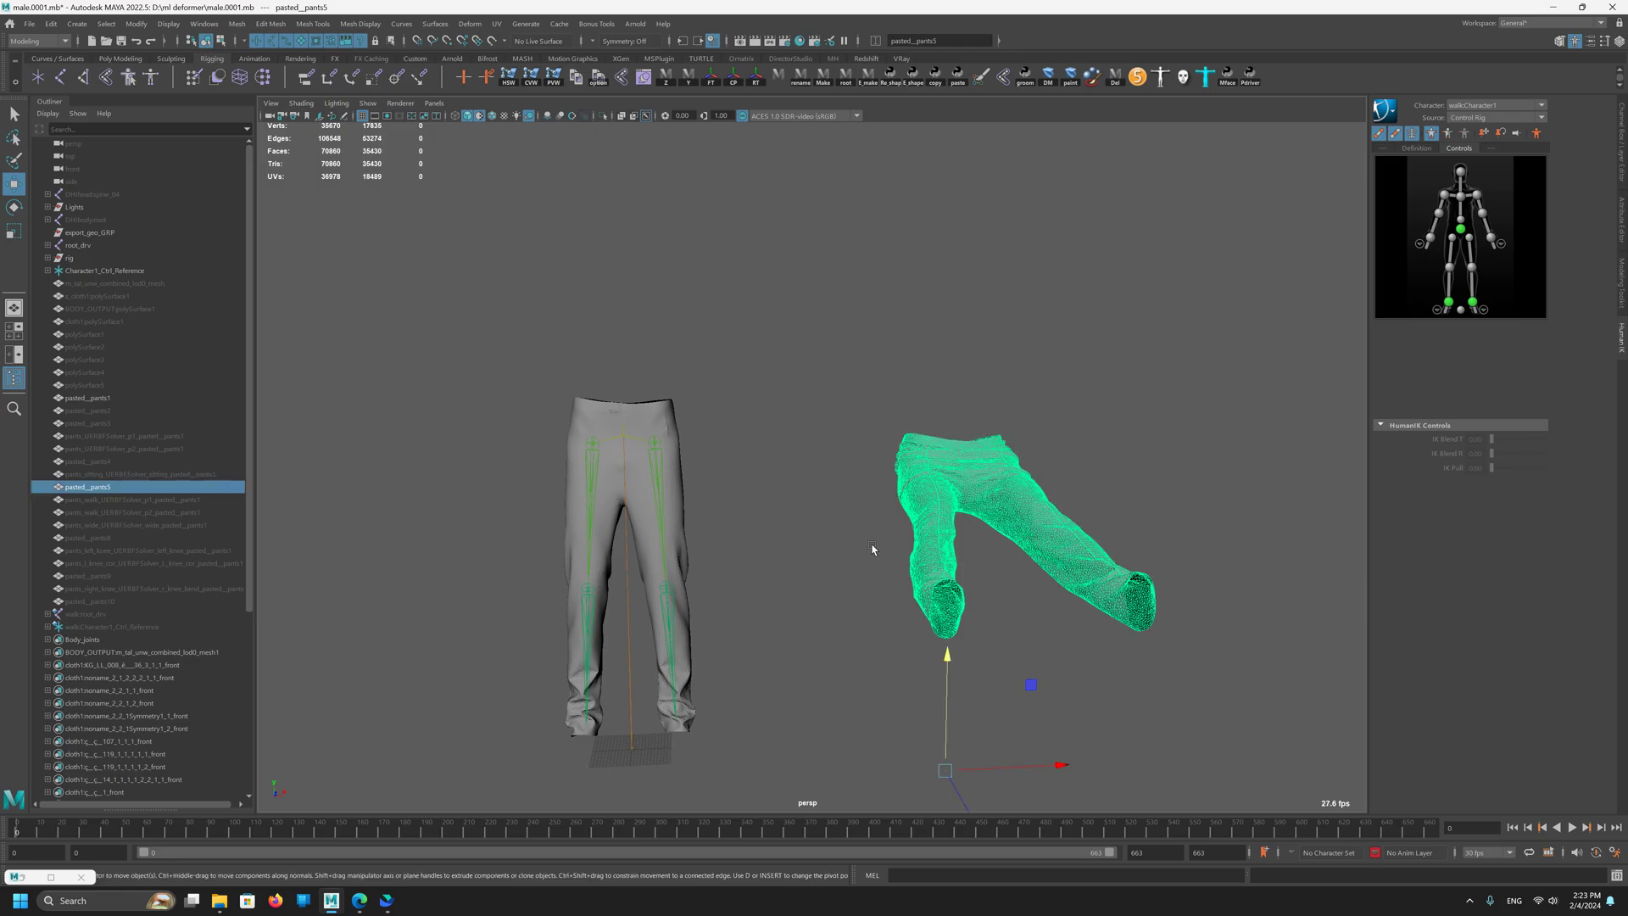
Step: Select and frame the straight-legged pants mesh, then examine its shape around the leg joints from the front, side and back
left_click_drag(873, 550, 739, 486, "alt")
left_click(740, 425)
key("f")
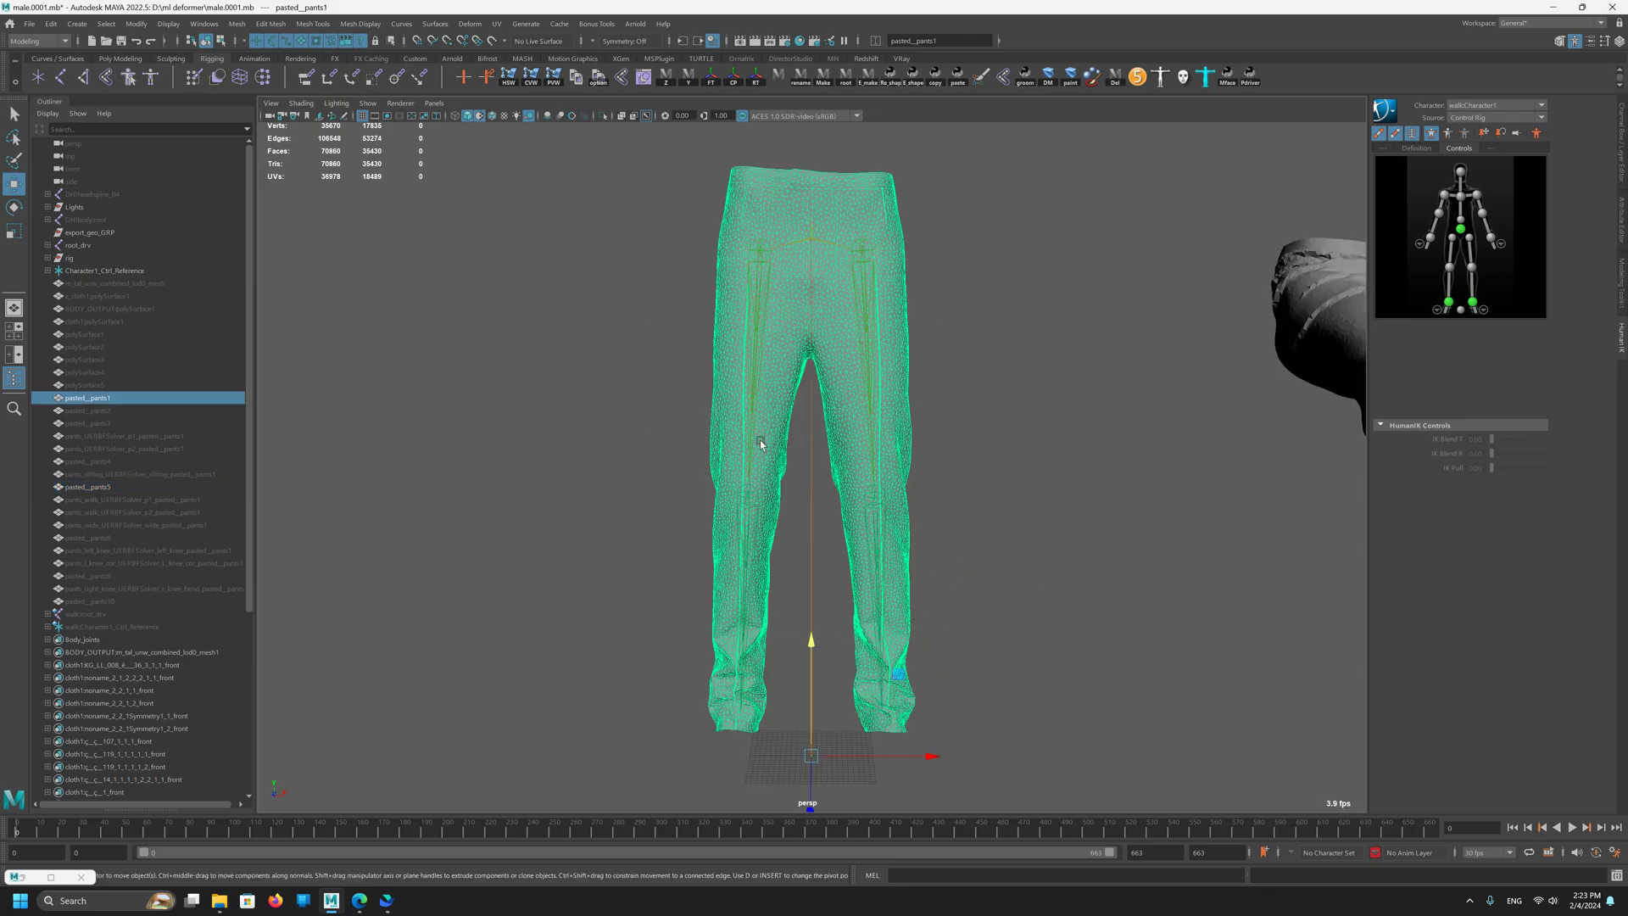
right_click_drag(673, 314, 861, 526, "alt")
left_click_drag(852, 373, 780, 407, "alt")
right_click_drag(1021, 516, 796, 425, "alt")
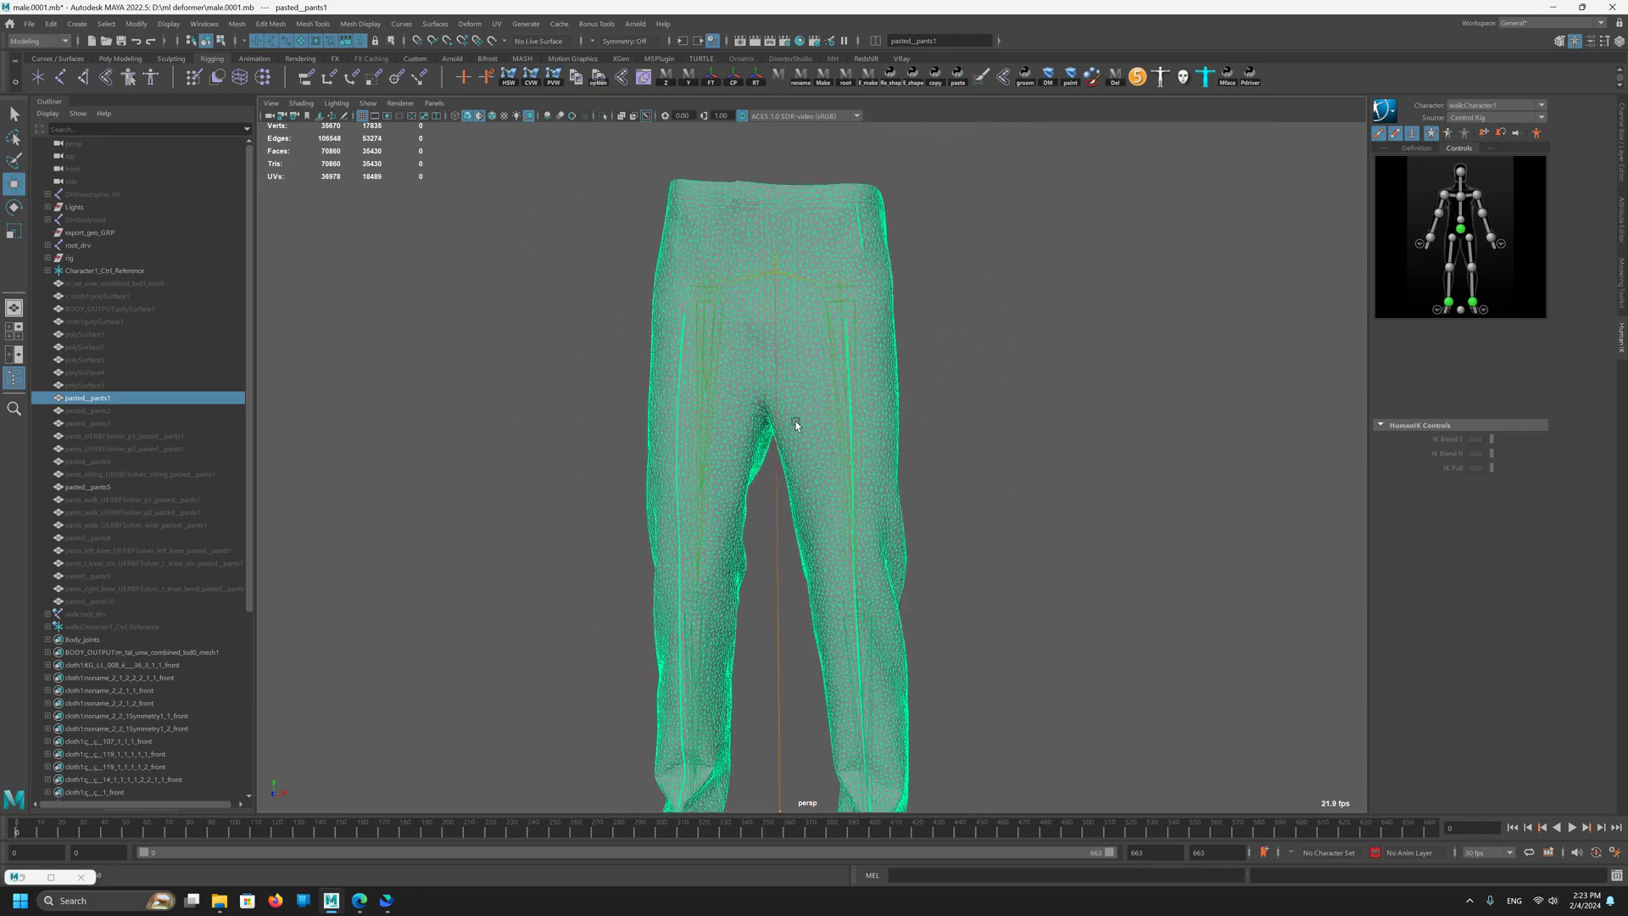
mouse_move(795, 426)
left_mouse_down("alt")
mouse_move(774, 415)
mouse_move(792, 411)
left_mouse_up("alt")
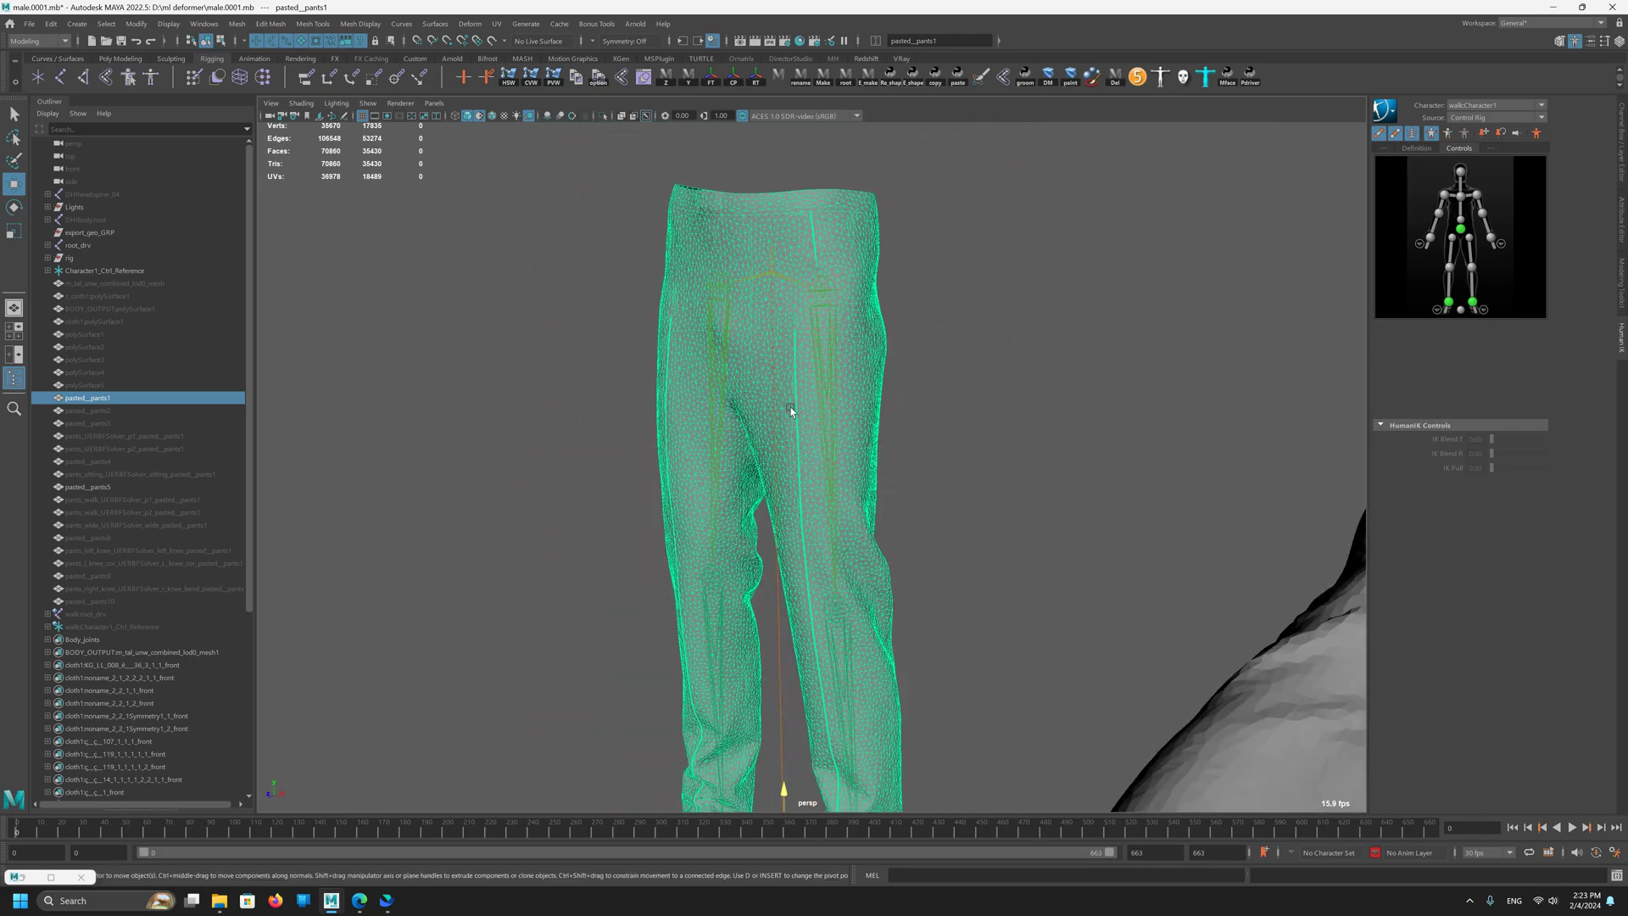
right_click_drag(792, 411, 926, 574, "alt")
left_click_drag(927, 574, 887, 578, "alt")
right_click_drag(887, 578, 665, 591, "alt")
left_click_drag(665, 592, 703, 588, "alt")
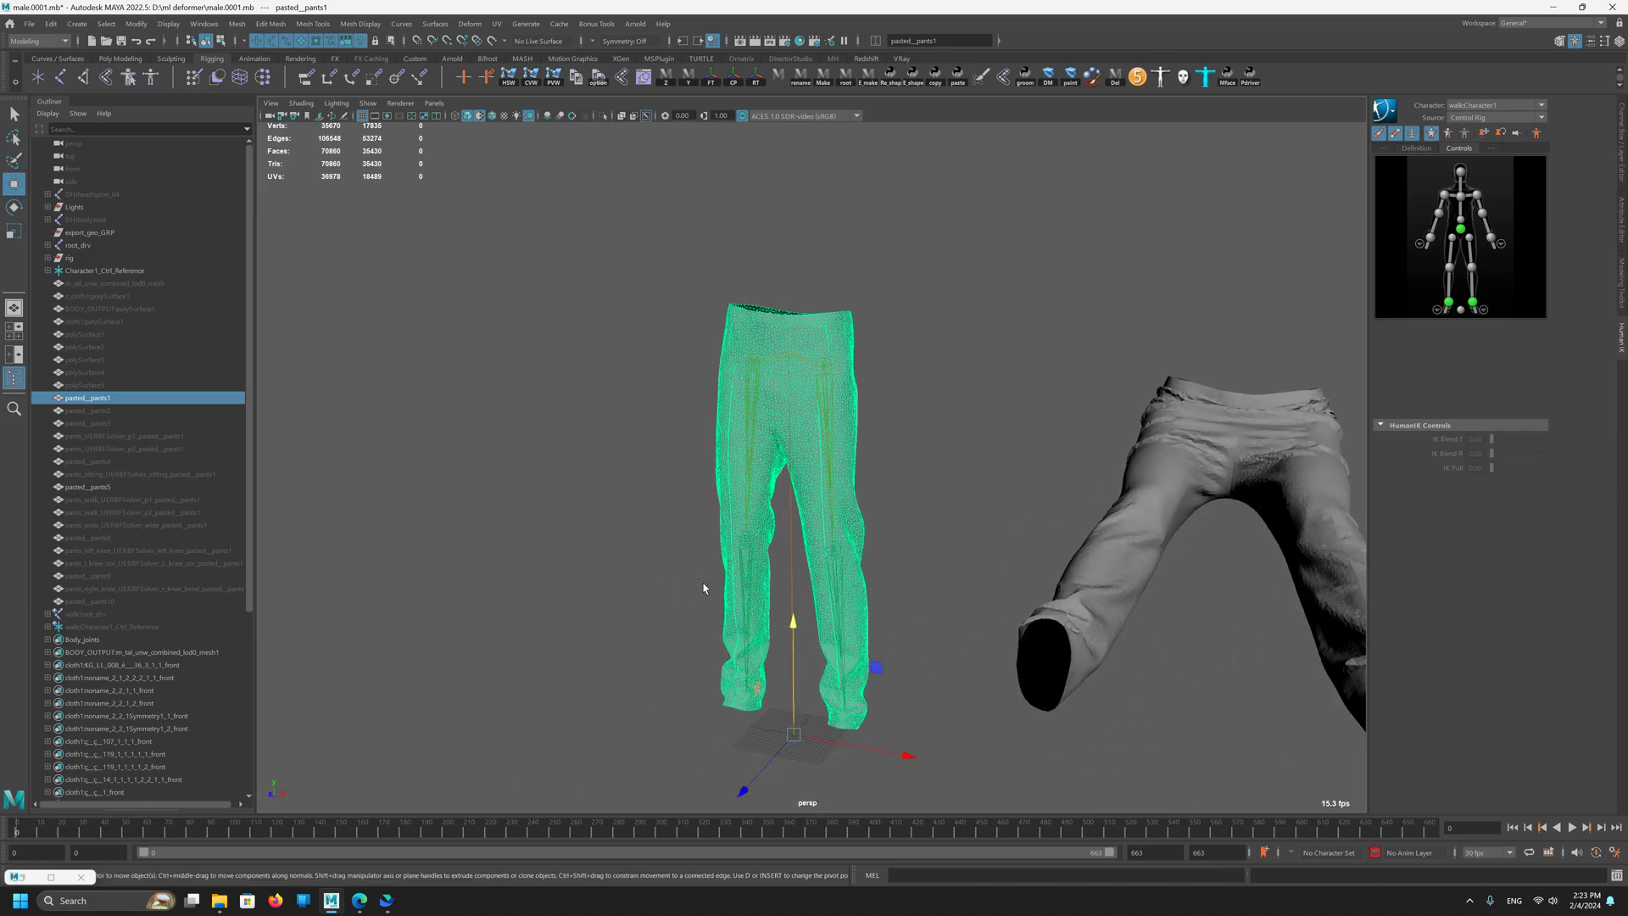
left_click_drag(1197, 425, 1029, 399, "alt")
middle_click_drag(1030, 399, 798, 517, "alt")
right_click_drag(798, 516, 996, 683, "alt")
left_click_drag(1261, 637, 1086, 637, "alt")
right_click_drag(751, 638, 814, 338, "alt")
left_click_drag(814, 338, 1069, 445, "alt")
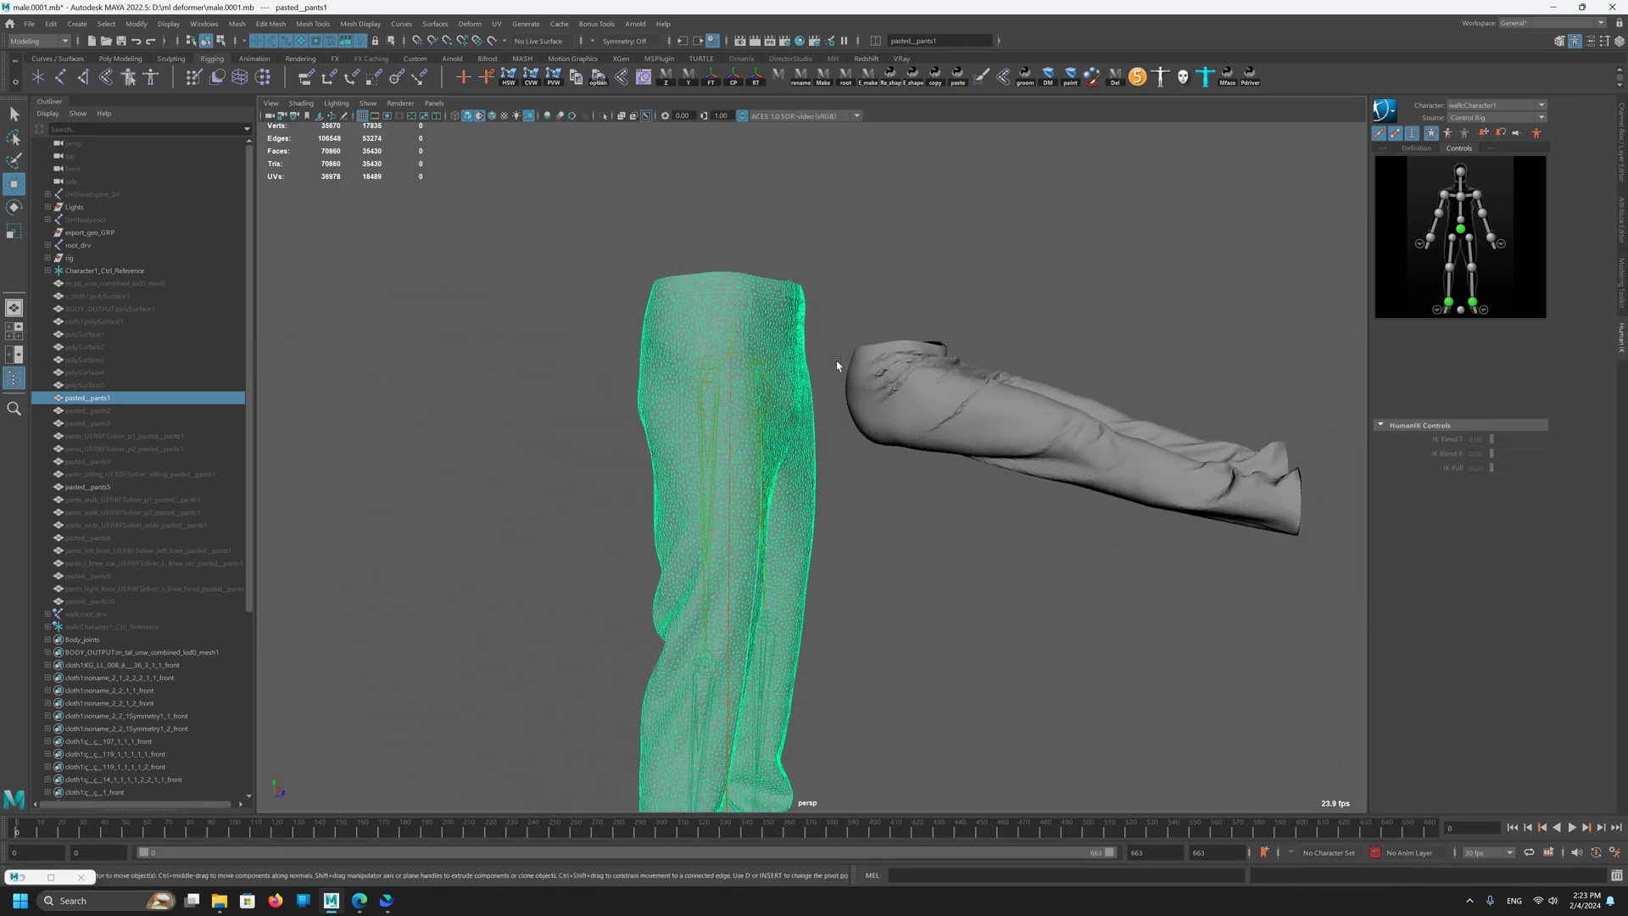
left_click_drag(836, 363, 714, 421, "alt")
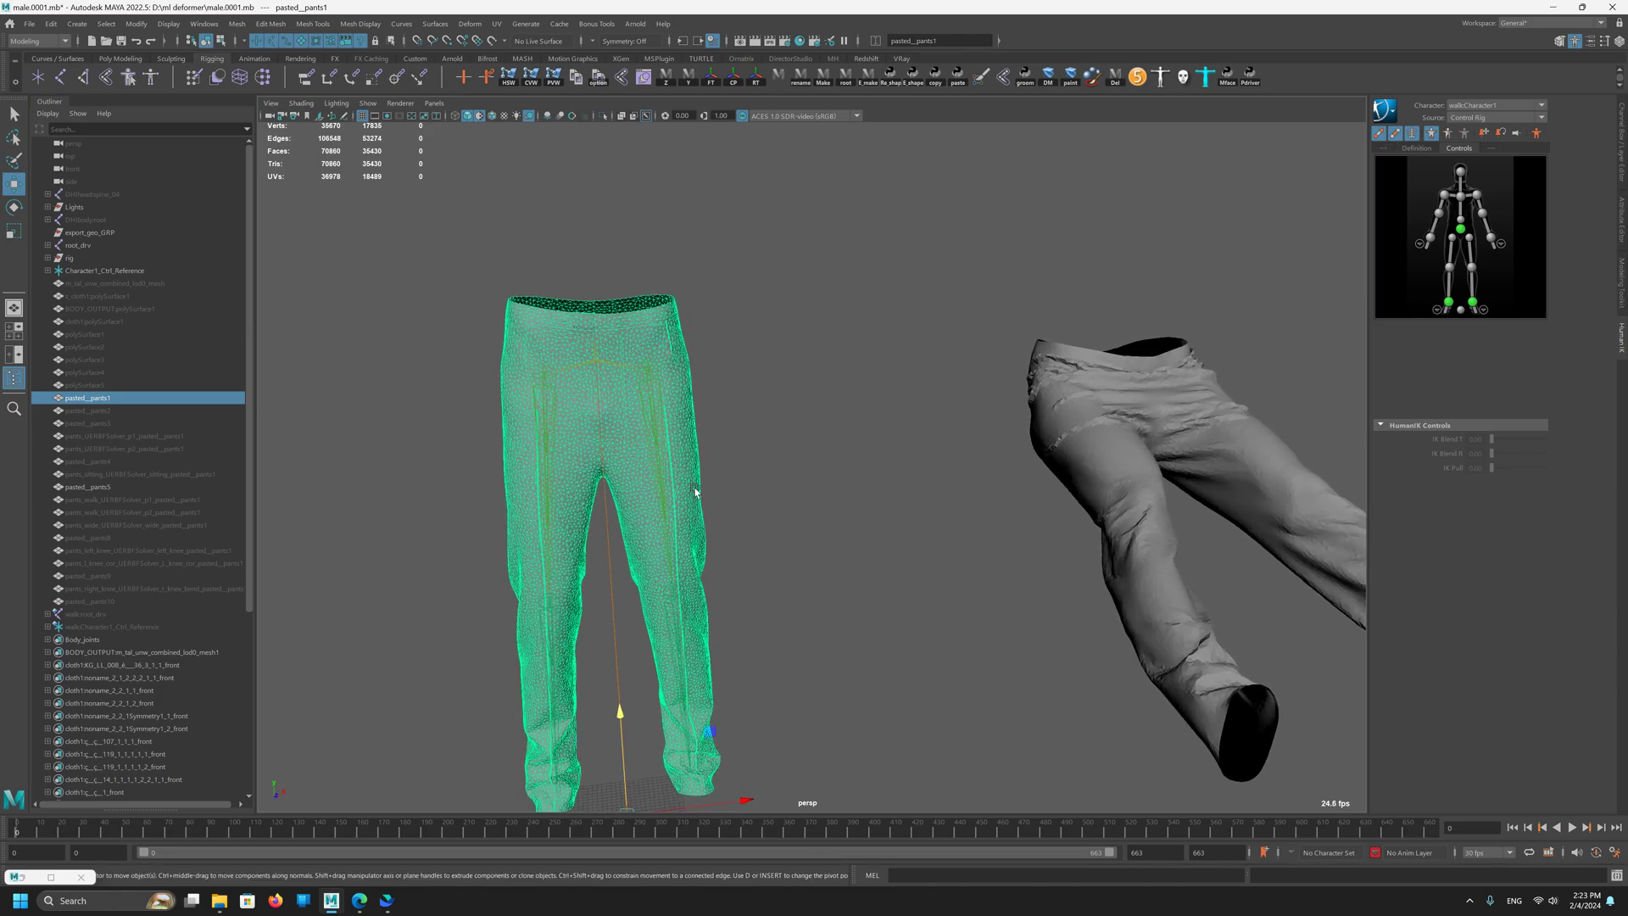
Step: Select the left thigh joint thigh_l_drv and examine its placement inside the straight-legged pants
left_click_drag(767, 468, 631, 518)
left_click_drag(1024, 588, 941, 606, "alt")
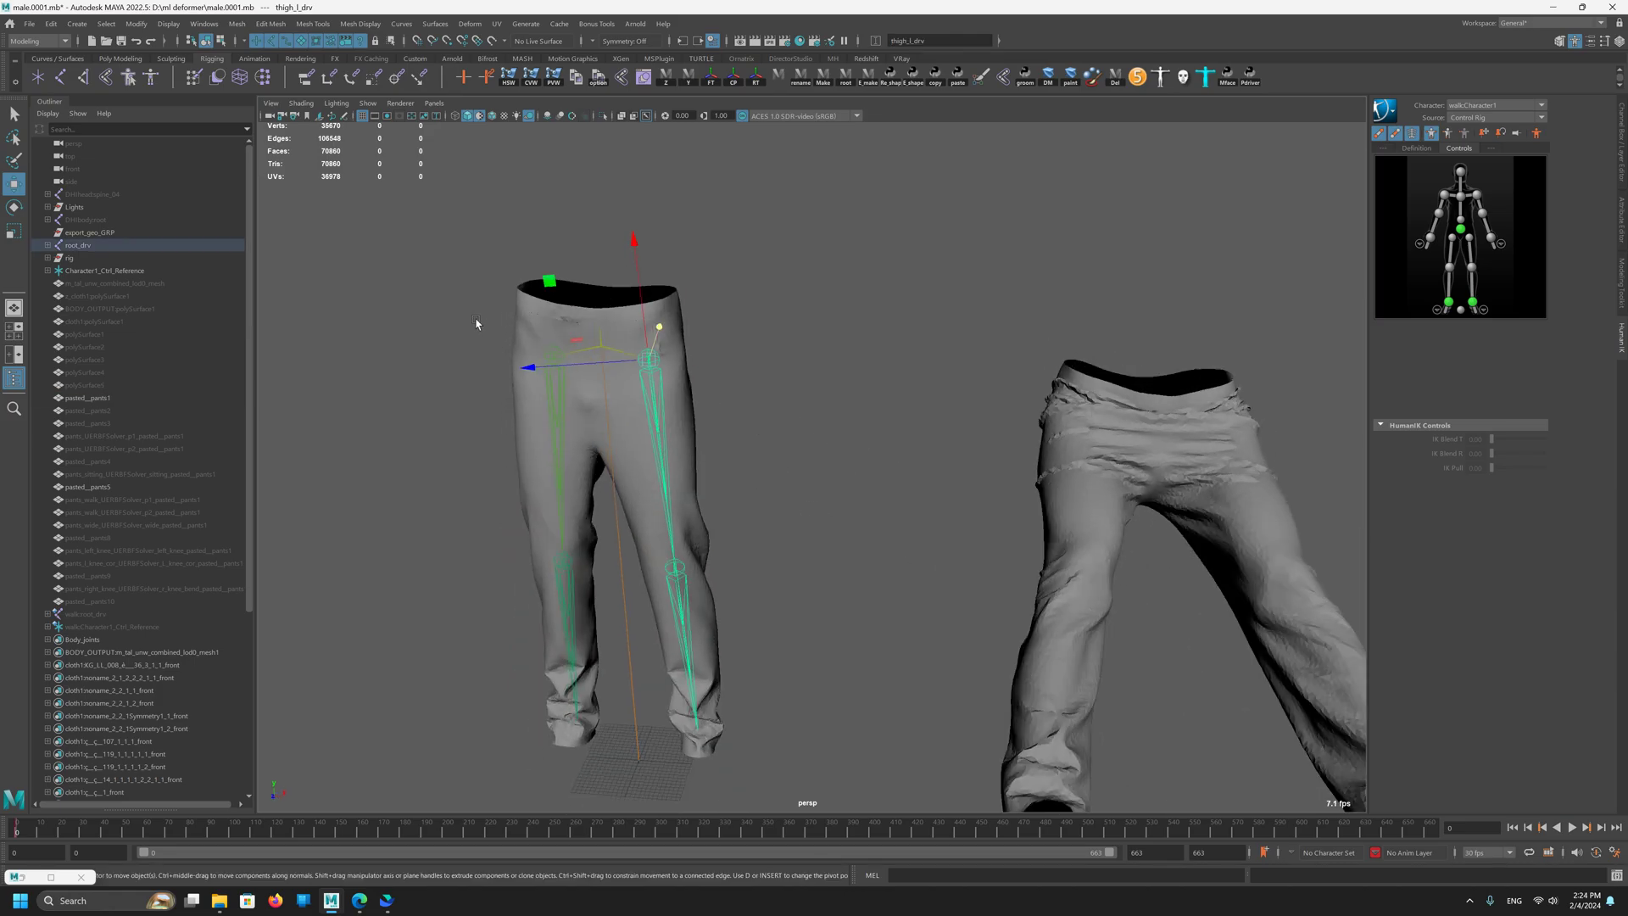
middle_click_drag(476, 323, 585, 359, "alt")
right_click_drag(585, 360, 651, 458, "alt")
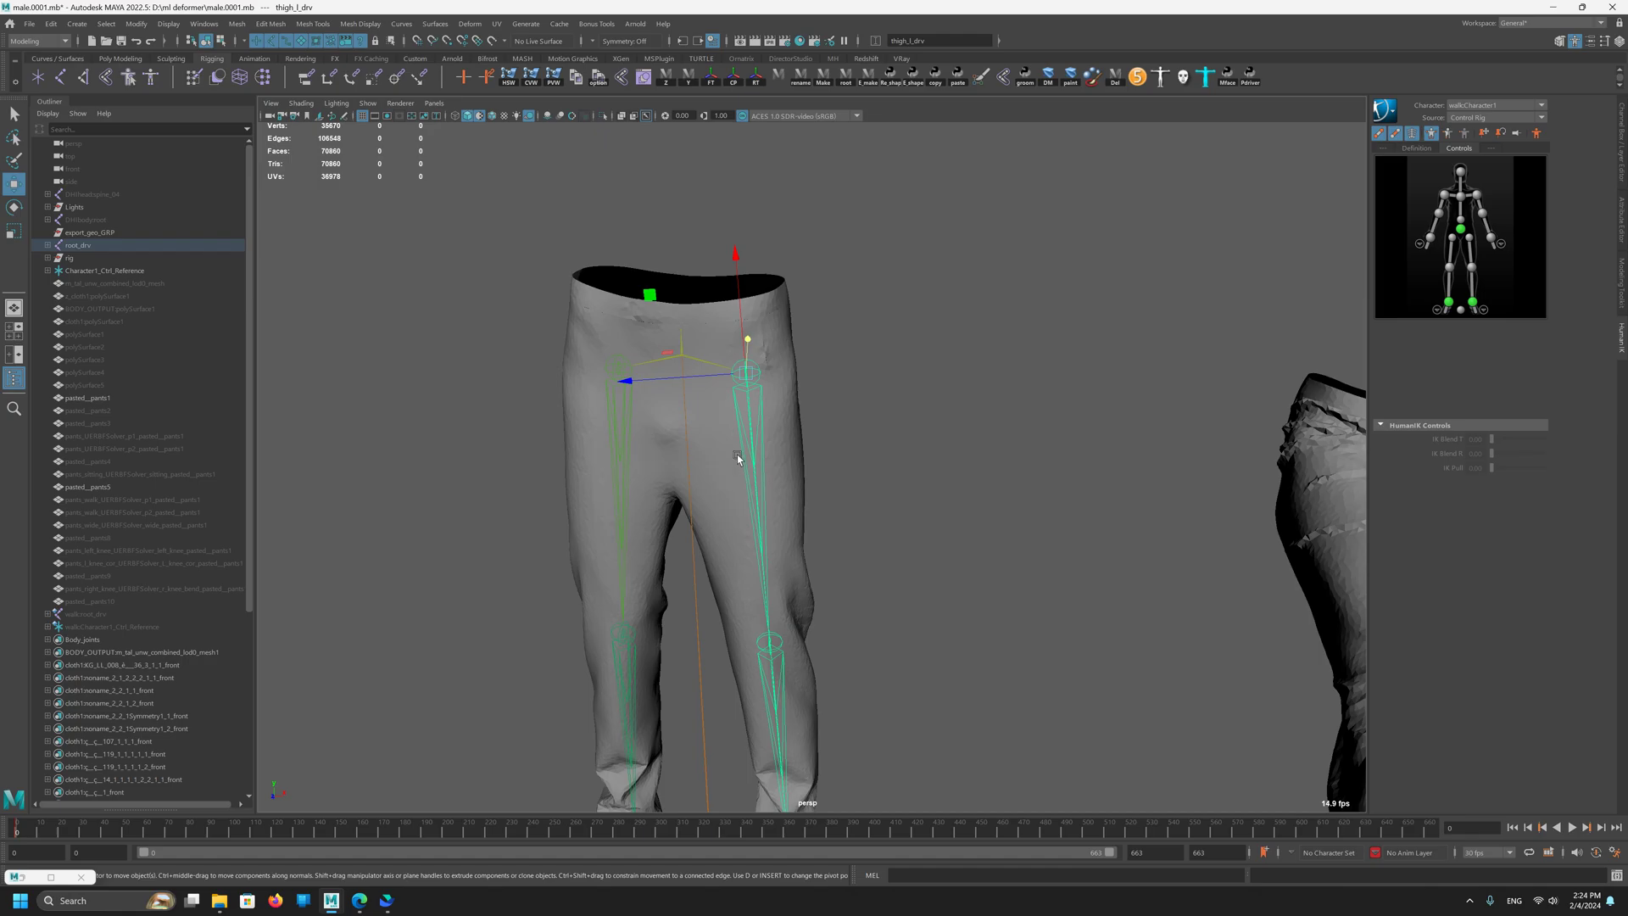
right_click_drag(888, 360, 447, 308, "alt")
left_click_drag(1166, 287, 952, 354, "alt")
Step: Select the wrinkled posed pants mesh and compare its raised-leg pose with the rigged straight pants
left_click(974, 446)
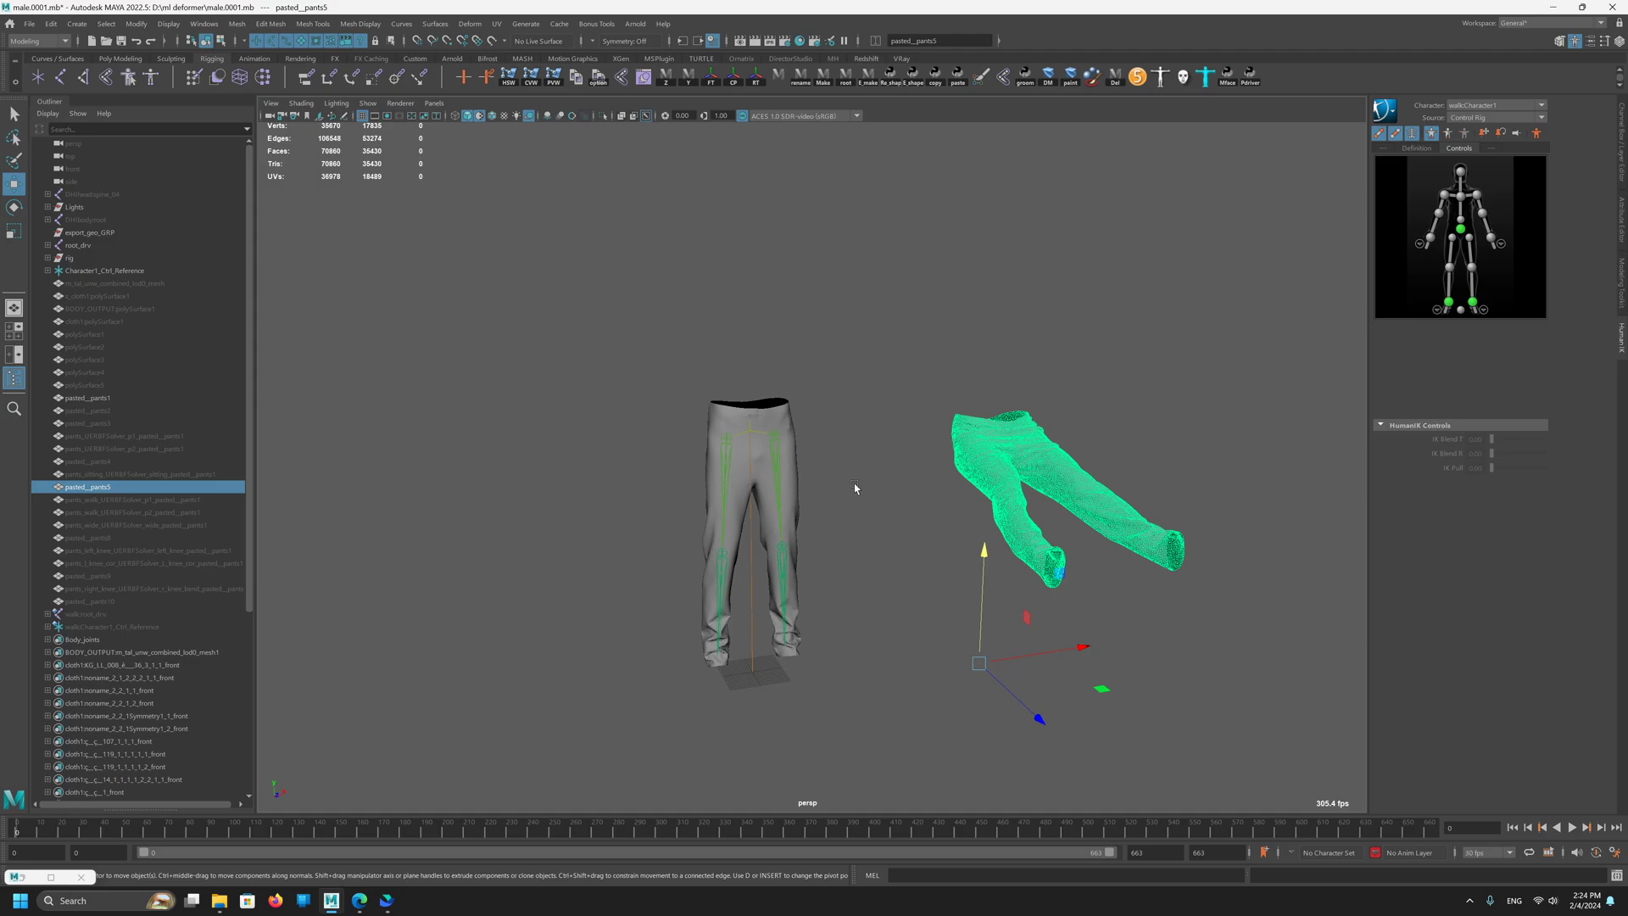
left_click_drag(844, 588, 756, 528, "alt")
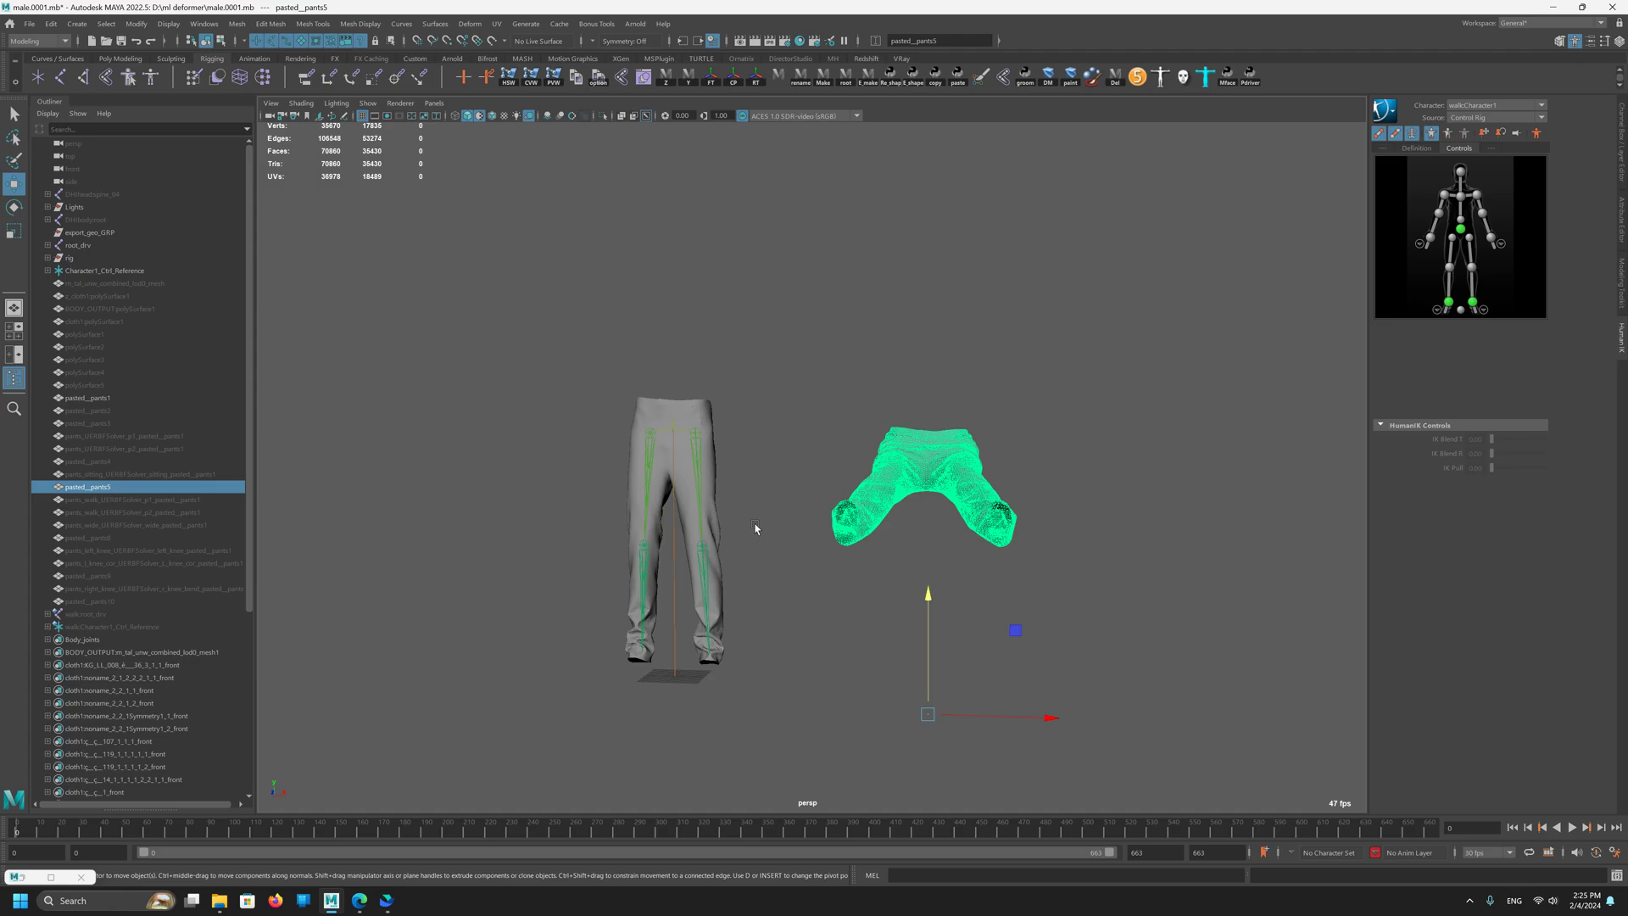
left_click_drag(981, 583, 987, 603, "alt")
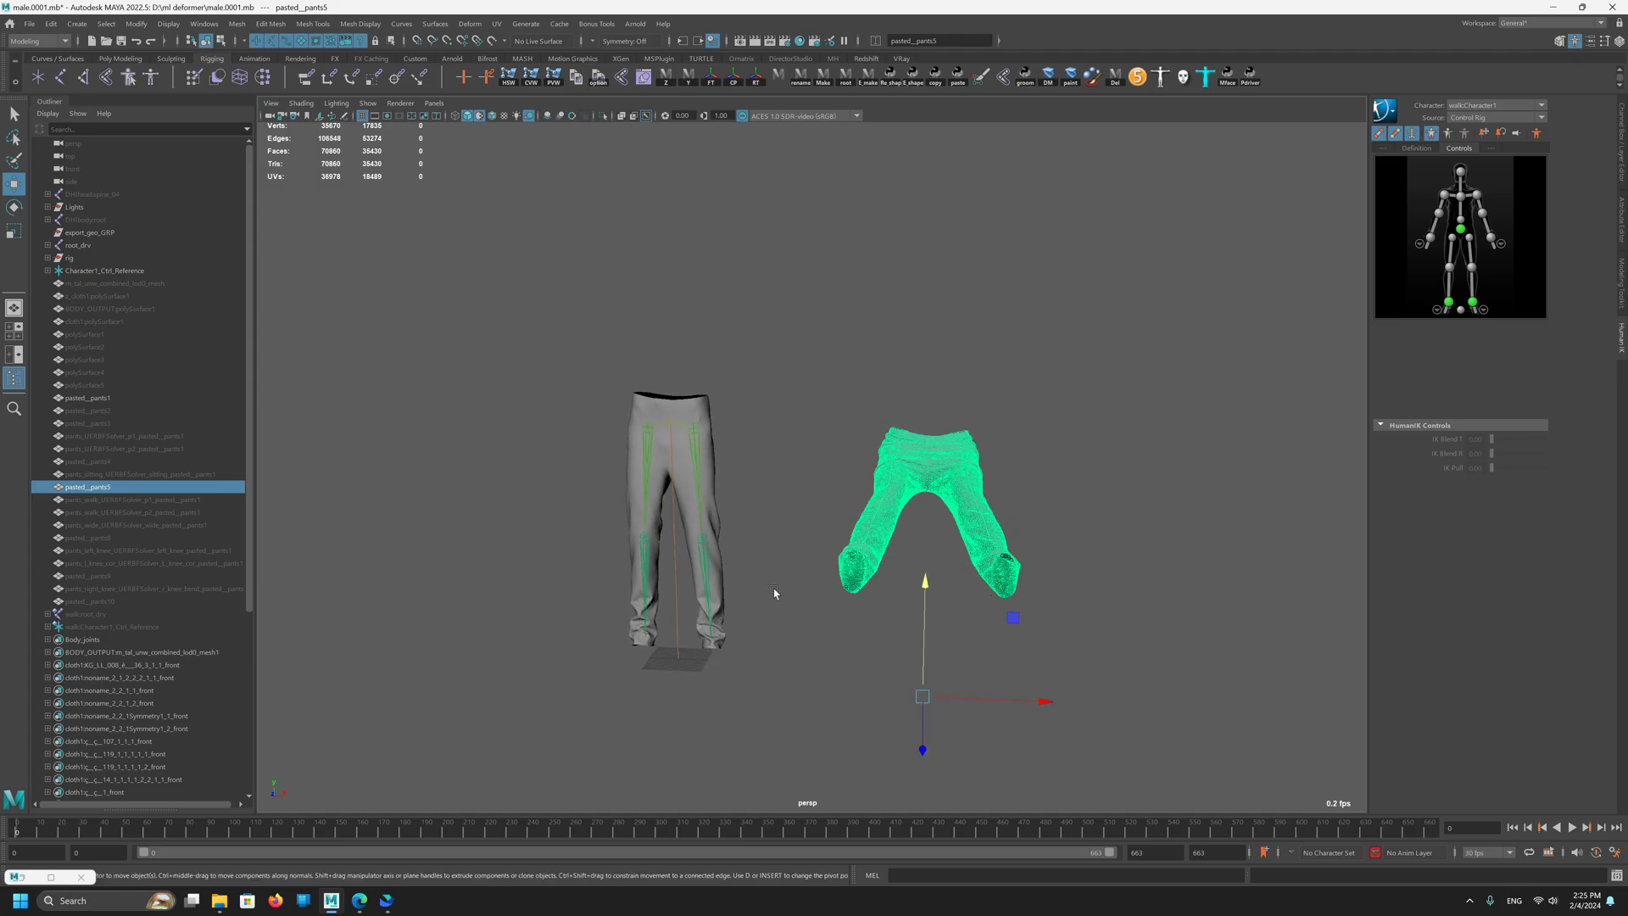
left_click_drag(736, 593, 767, 516, "alt")
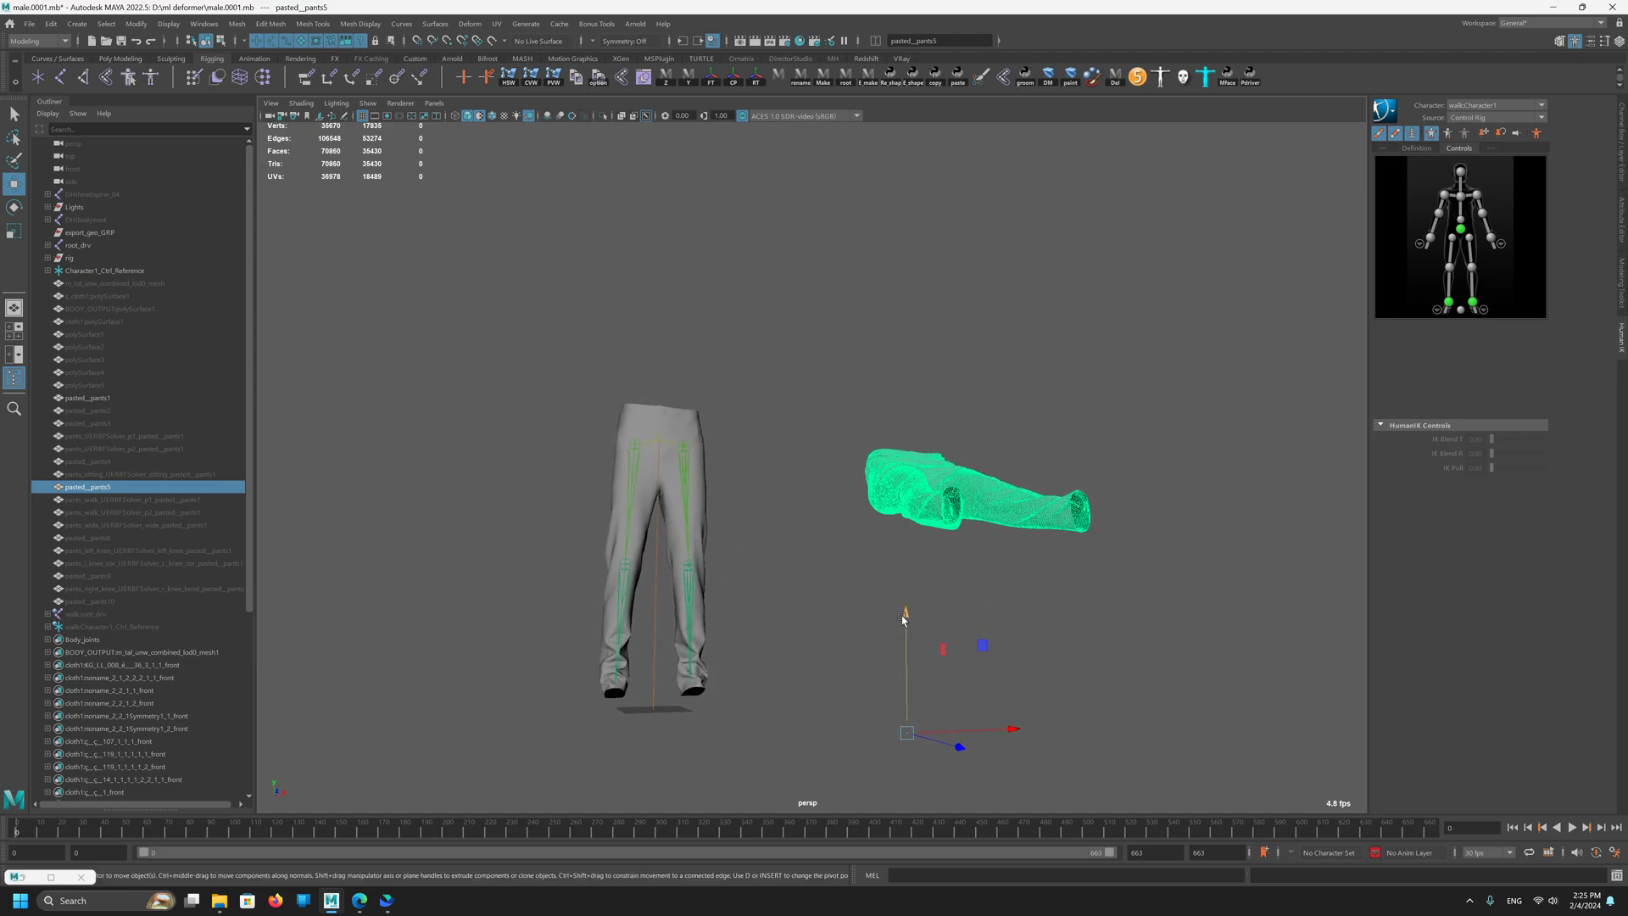
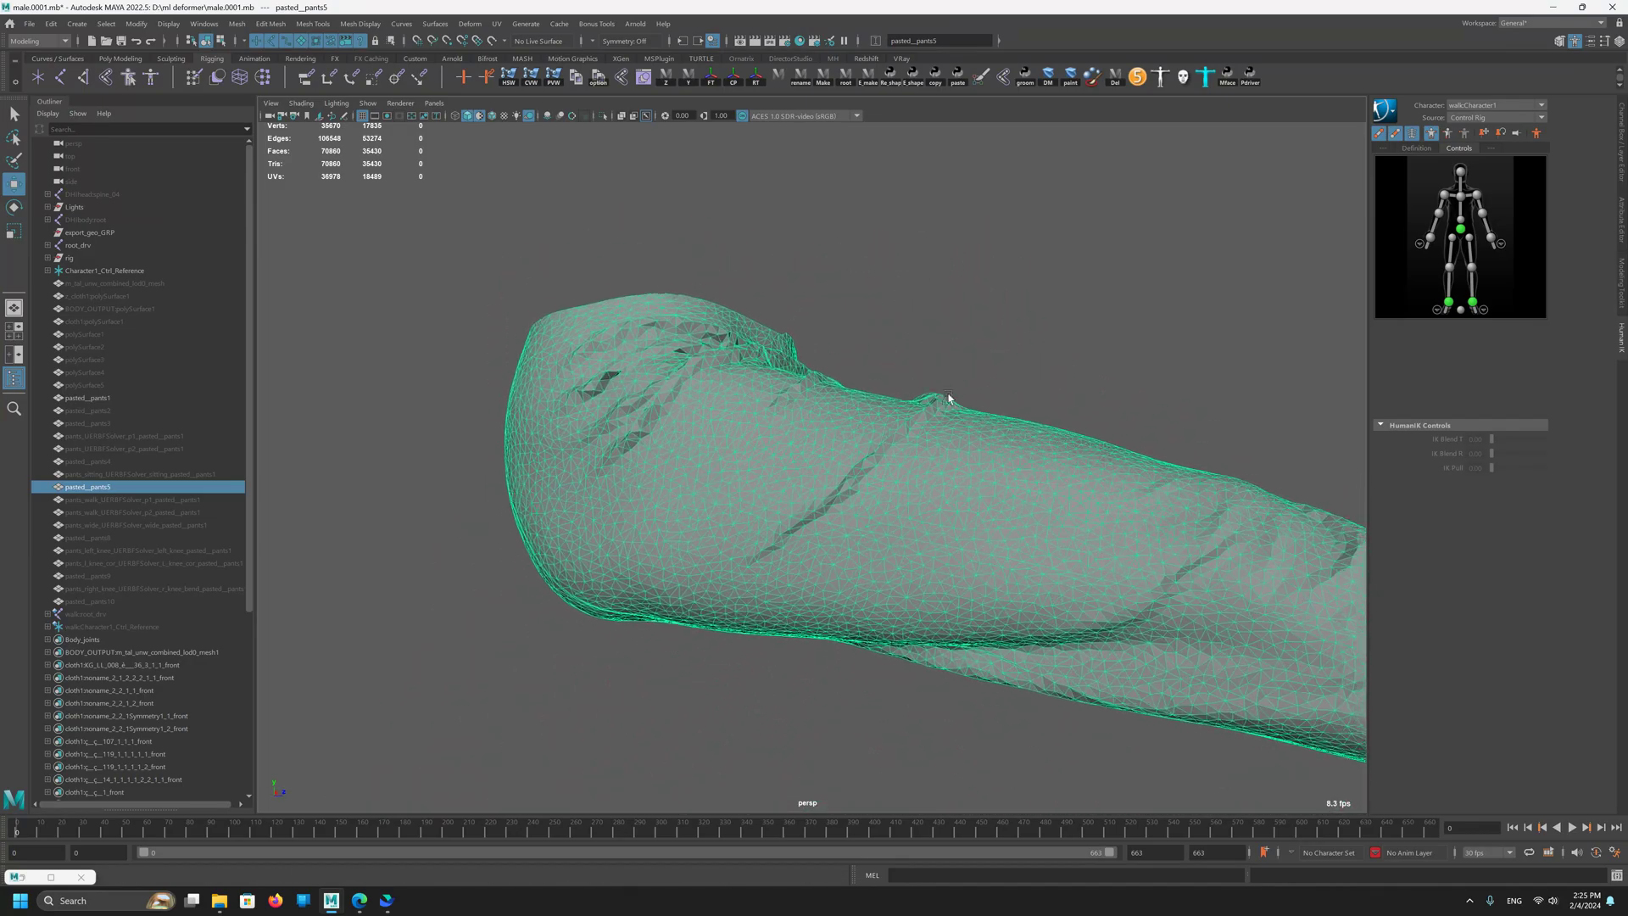
Step: Examine the cloth wrinkles around the waist, hips and thighs of the posed pants mesh from several angles
left_click_drag(625, 608, 968, 576, "alt")
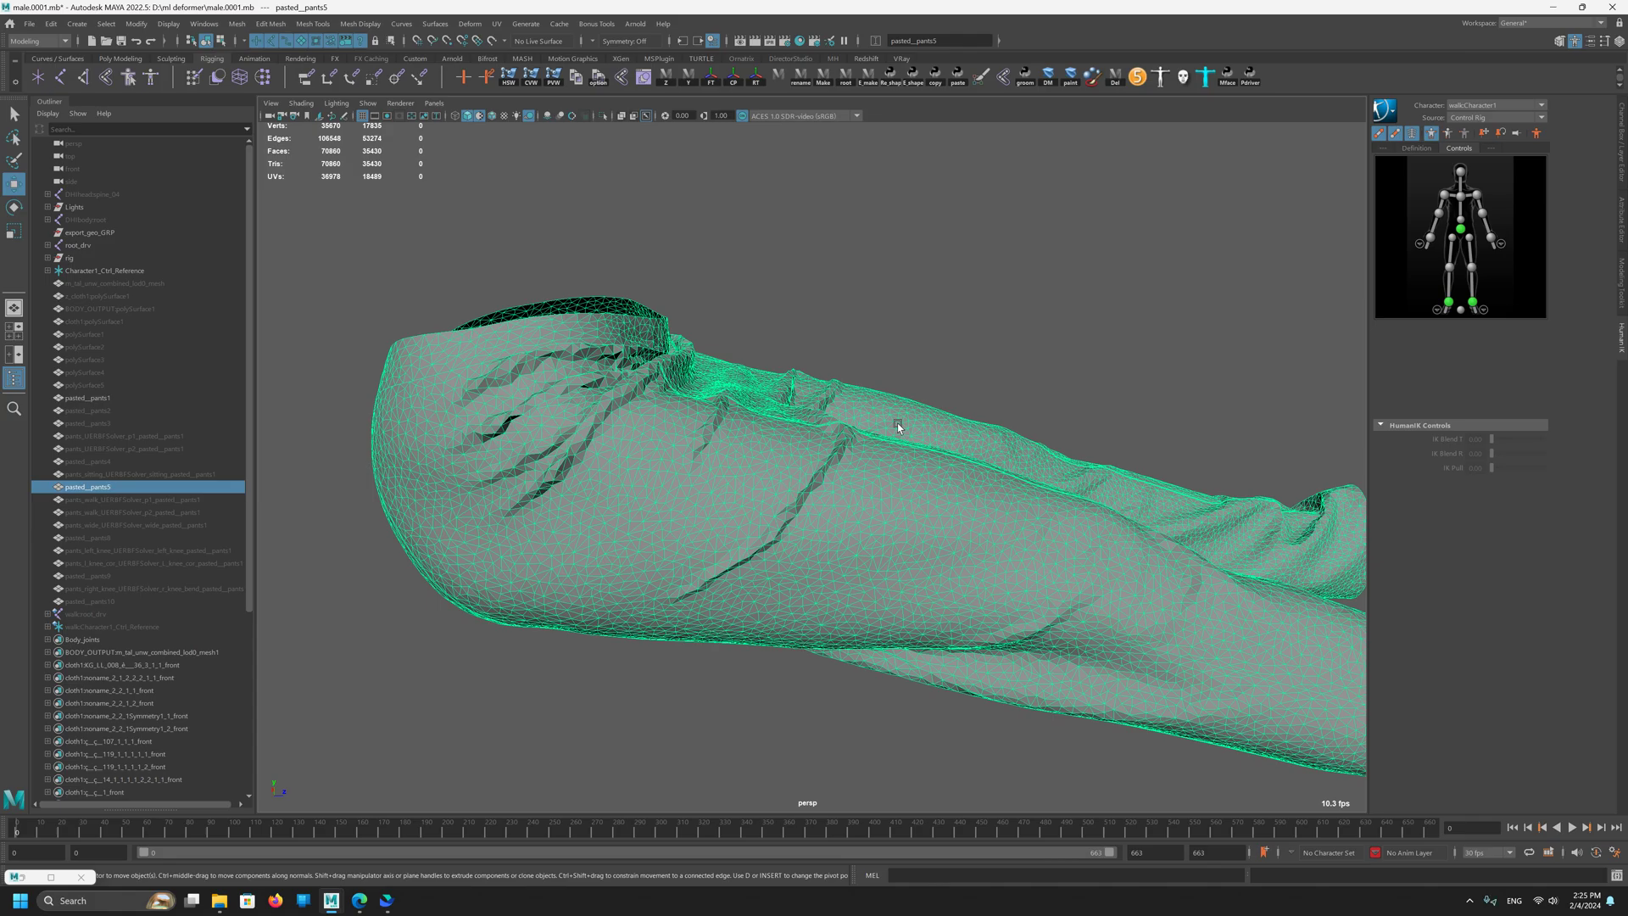
left_click_drag(1009, 589, 817, 570, "alt")
right_click_drag(818, 571, 552, 498, "alt")
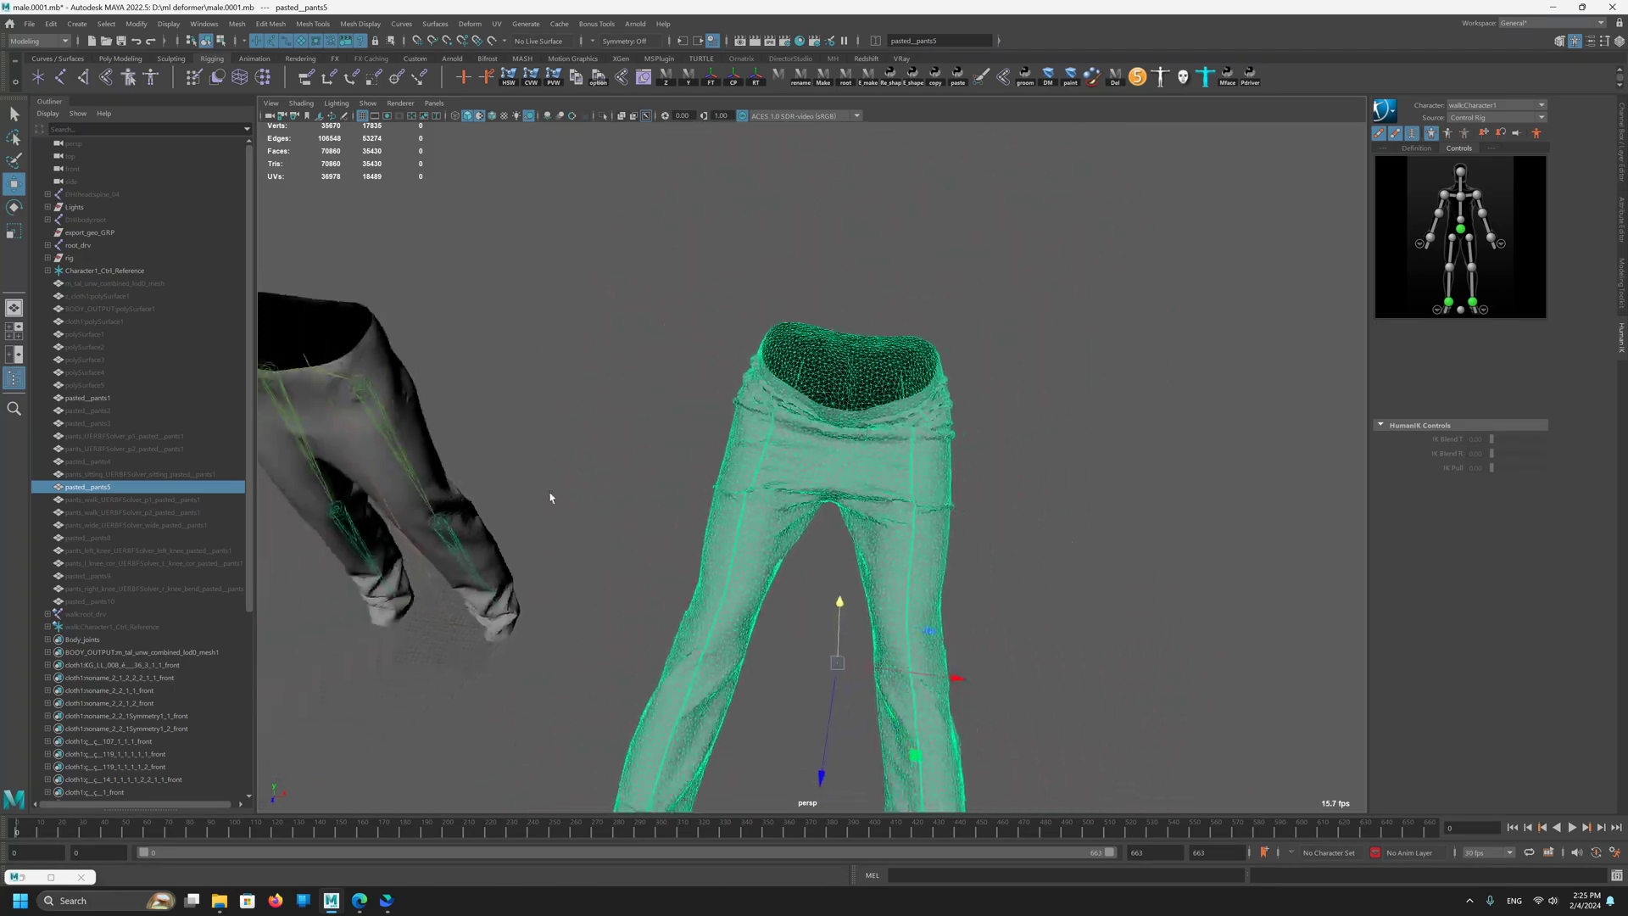
left_click_drag(552, 497, 725, 483, "alt")
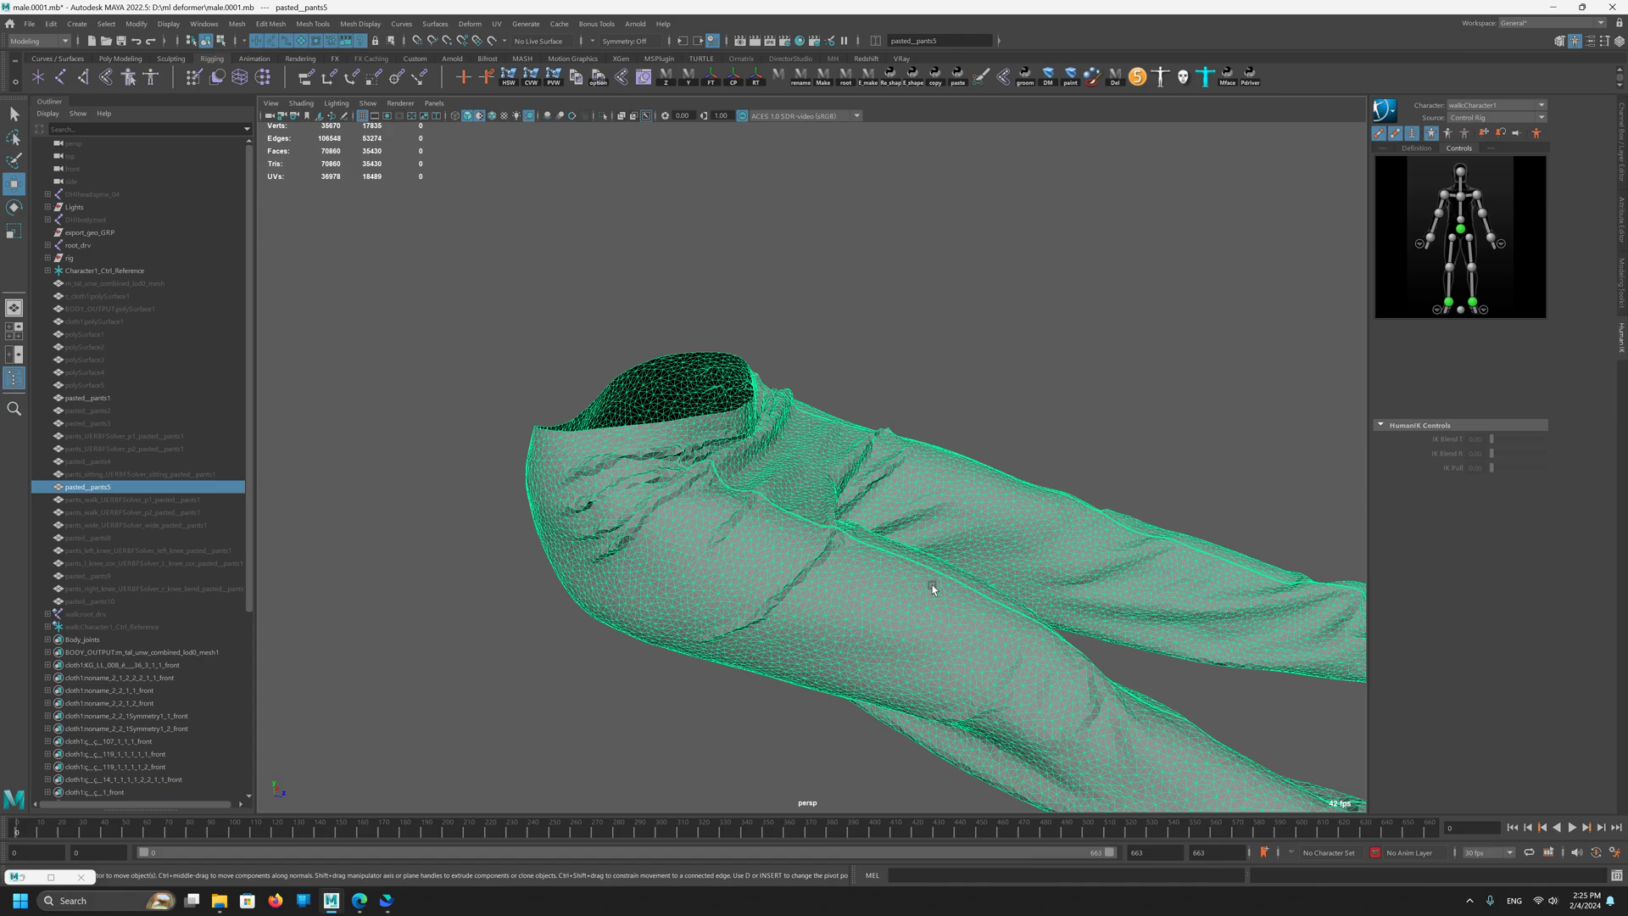
right_click_drag(885, 617, 803, 633, "alt")
left_click_drag(803, 633, 783, 520, "alt")
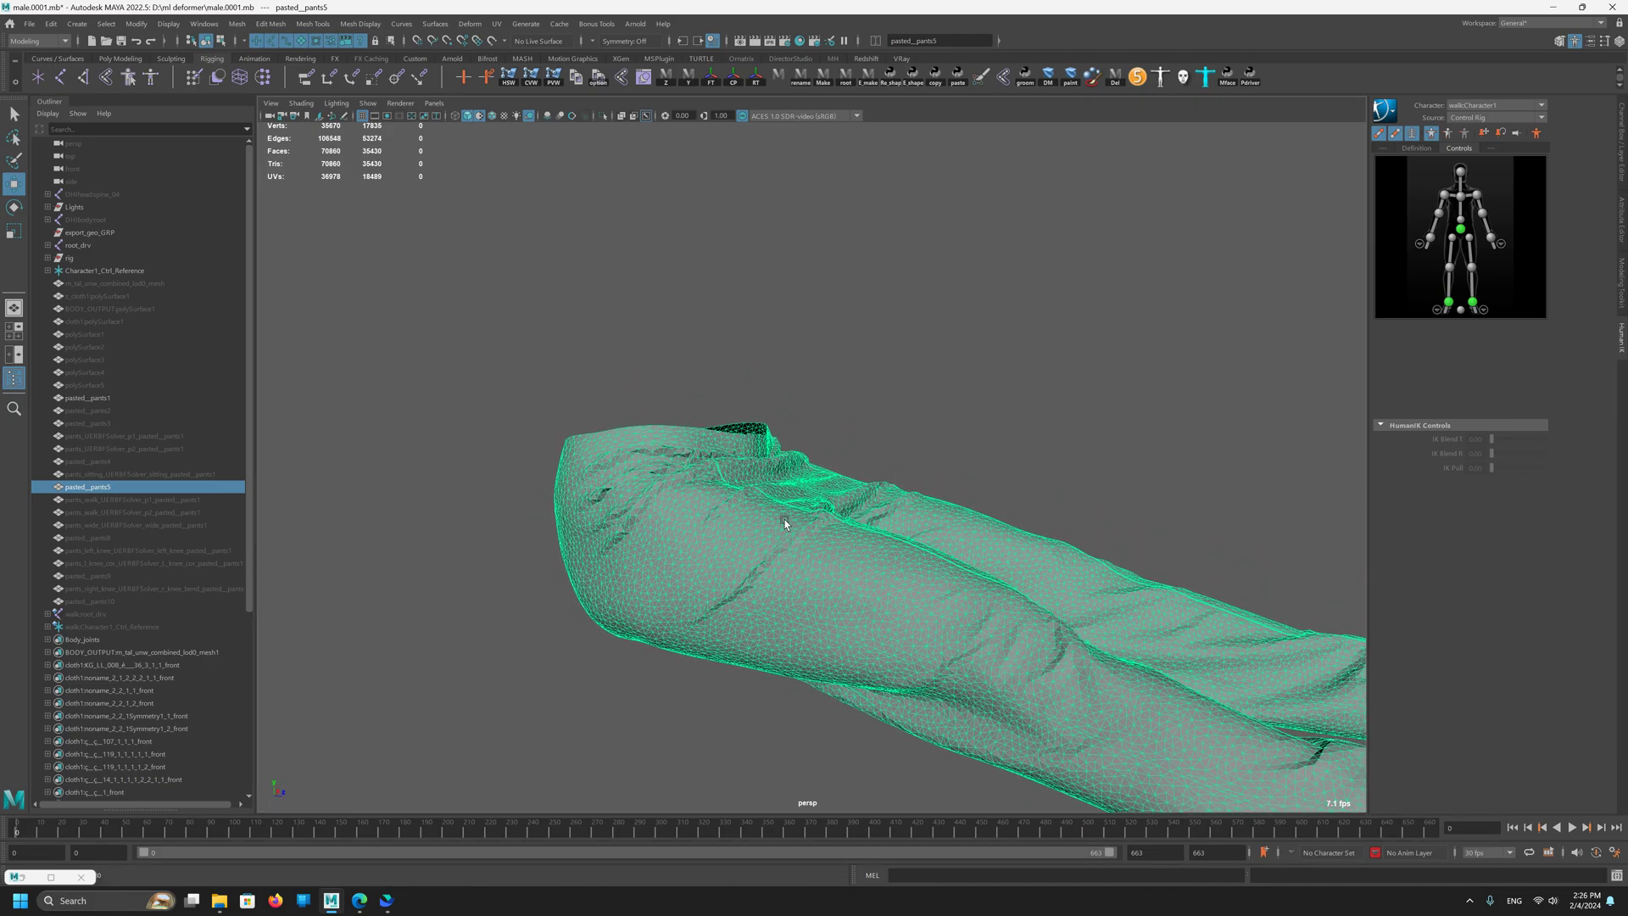
right_click_drag(628, 614, 692, 688, "alt")
left_click_drag(684, 625, 720, 628, "alt")
middle_click_drag(720, 629, 786, 443, "alt")
right_click_drag(786, 443, 714, 285, "alt")
left_click_drag(938, 402, 902, 411, "alt")
middle_click_drag(813, 466, 876, 327, "alt")
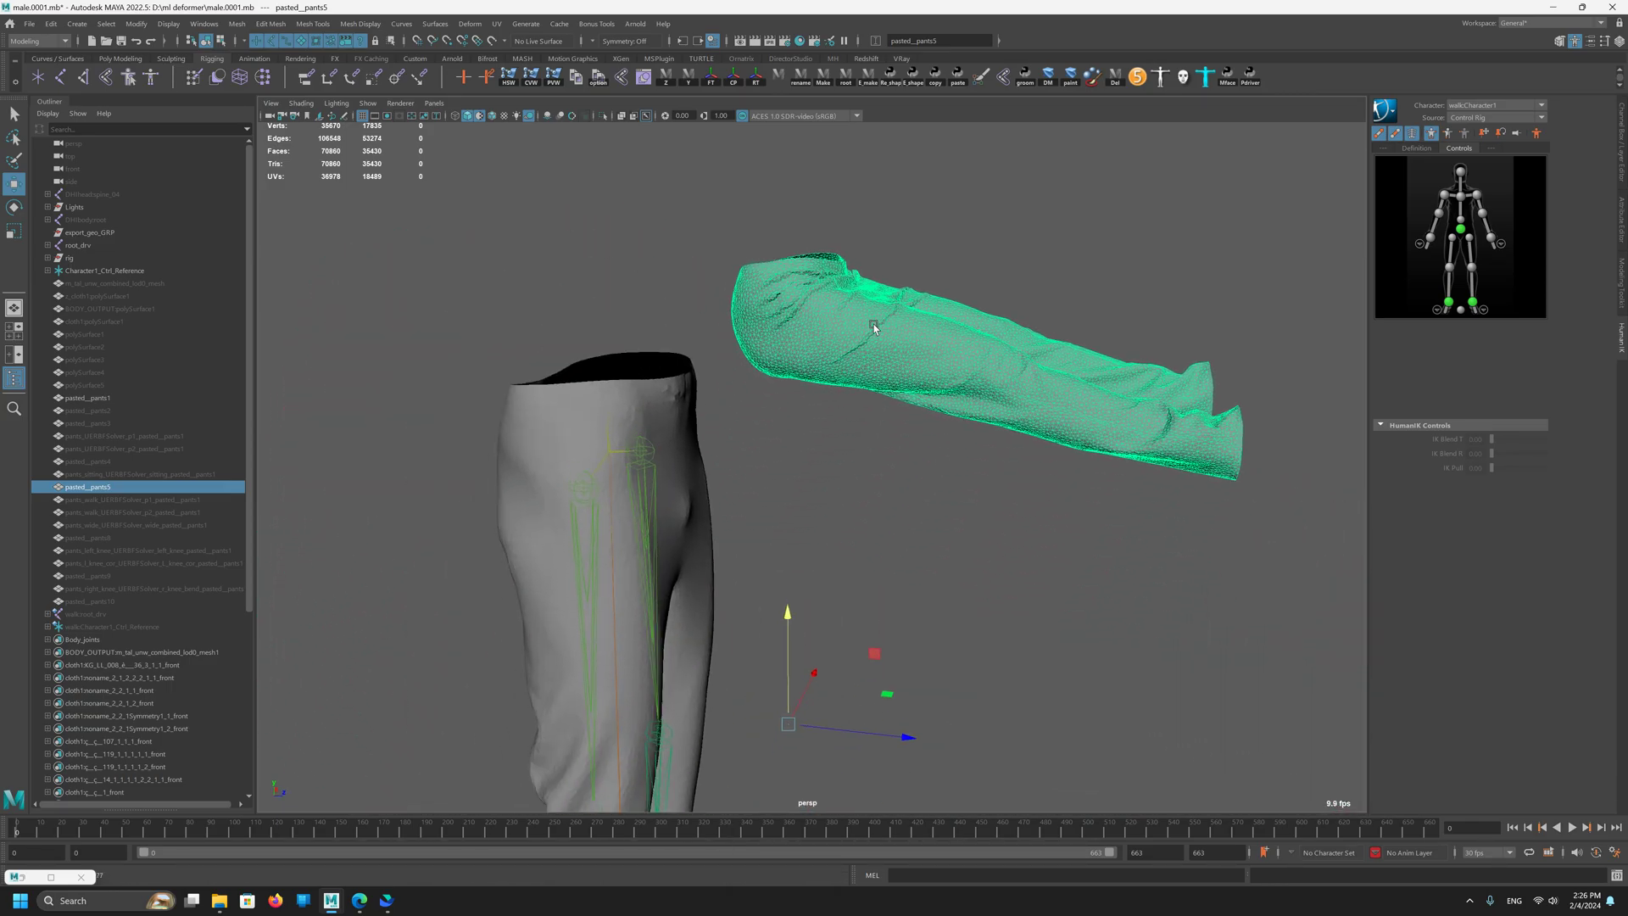
Step: Compare the wrinkled posed pants with the straight-legged rigged pants from the front, side and back
right_click_drag(1028, 504, 1009, 471, "alt")
left_click_drag(1009, 471, 811, 415, "alt")
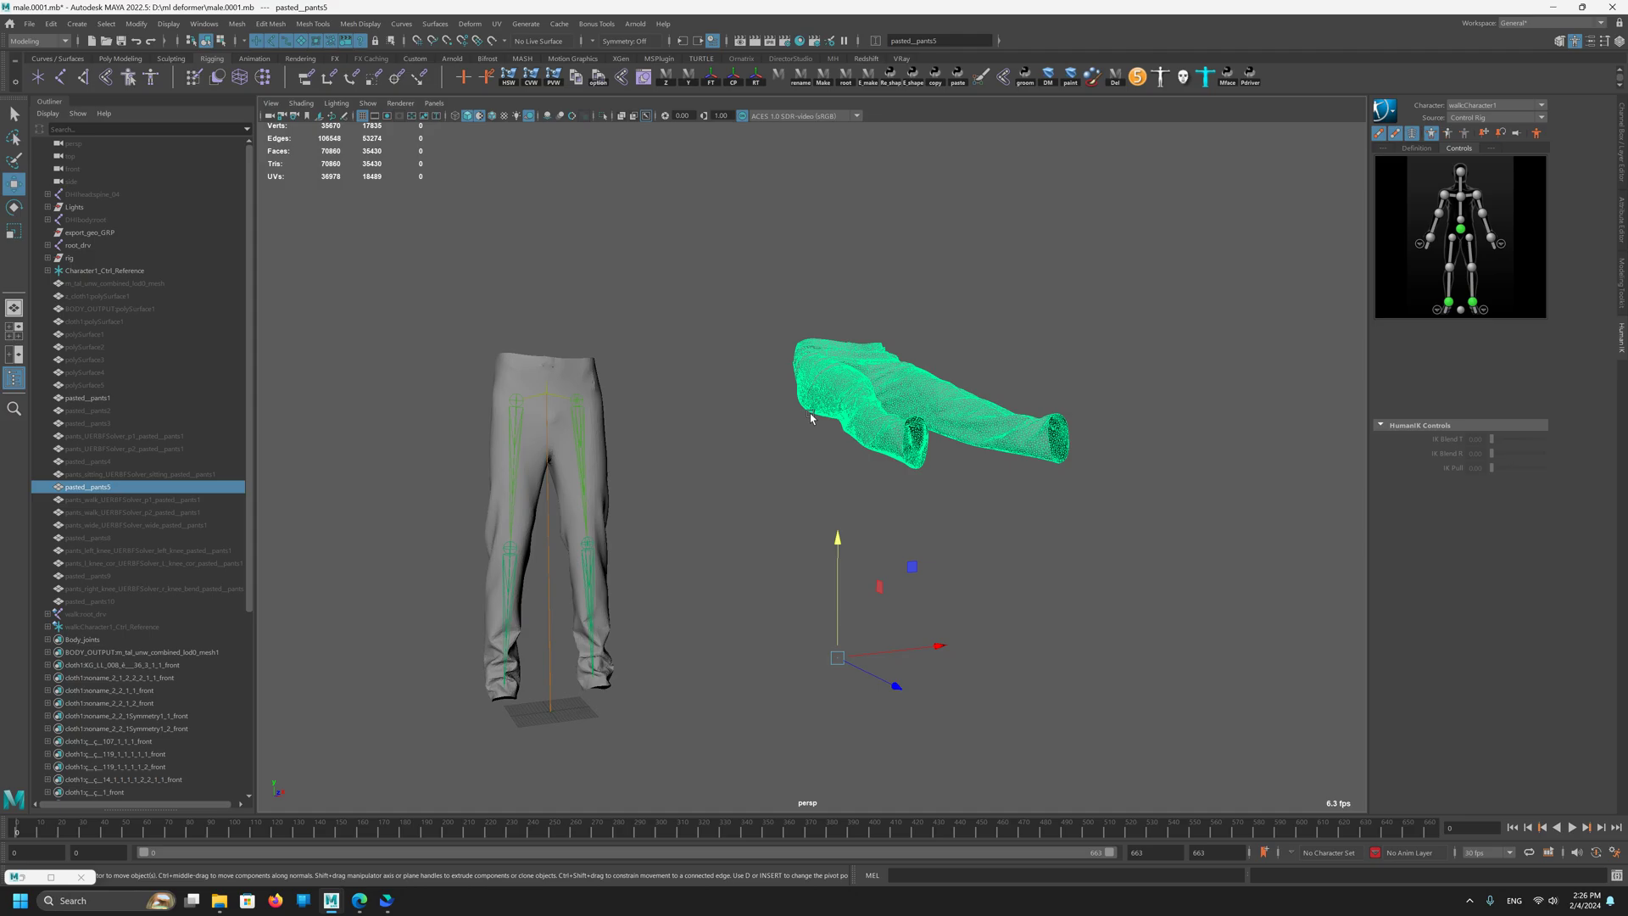
left_click_drag(799, 358, 863, 313, "alt")
right_click_drag(863, 314, 654, 427, "alt")
middle_click_drag(654, 427, 670, 430, "alt")
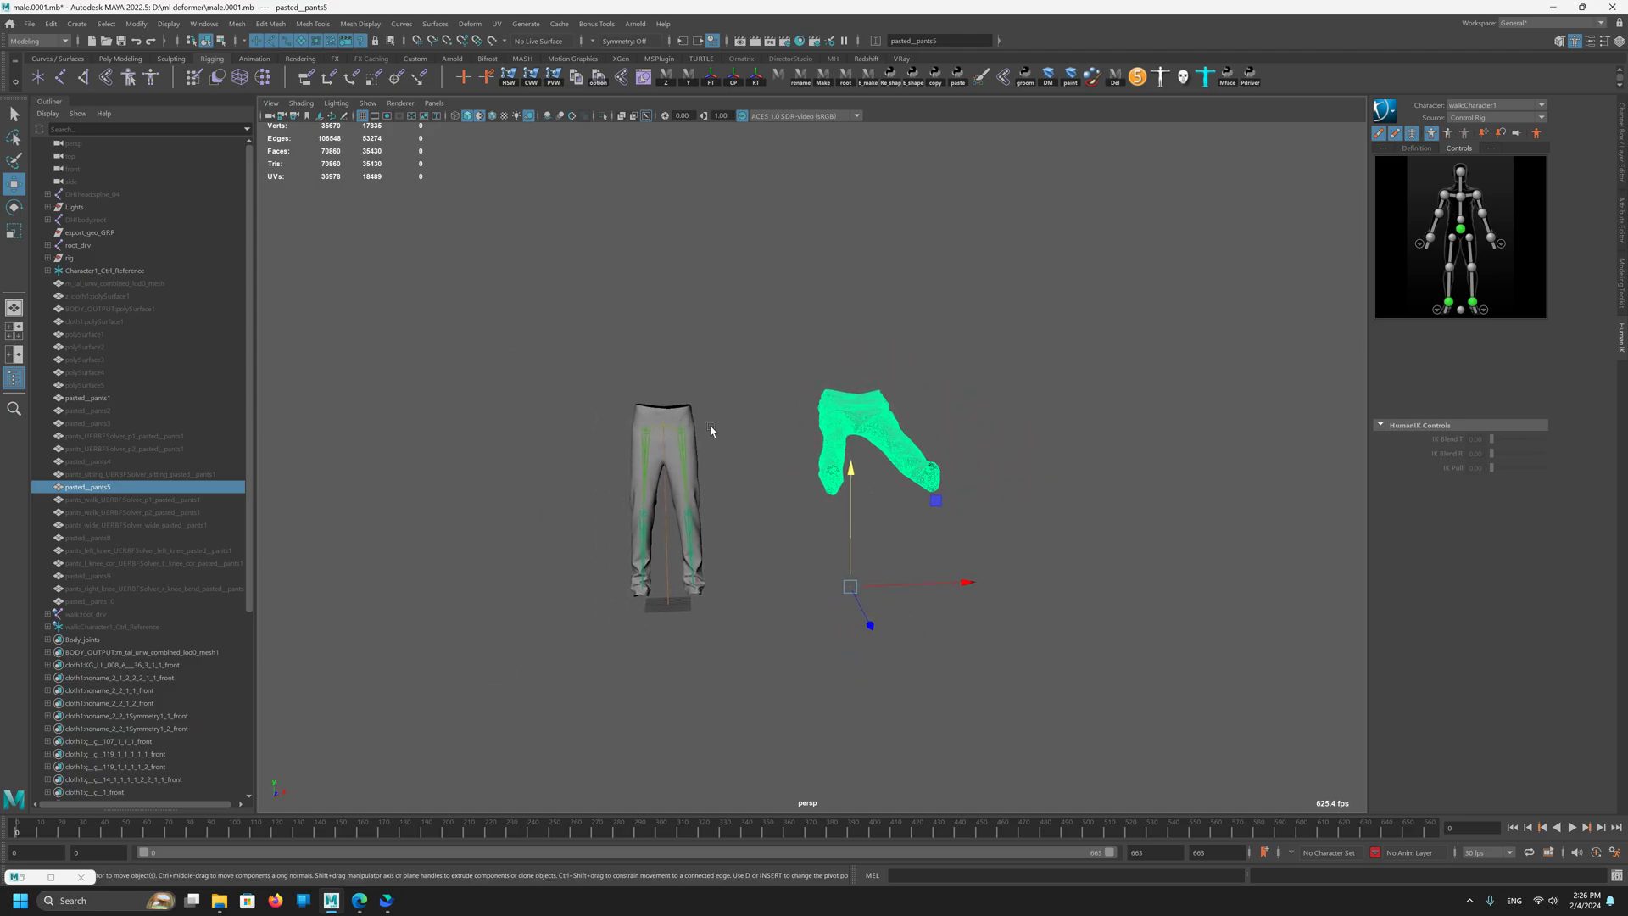
right_click_drag(783, 428, 921, 419, "alt")
left_click_drag(911, 419, 831, 457, "alt")
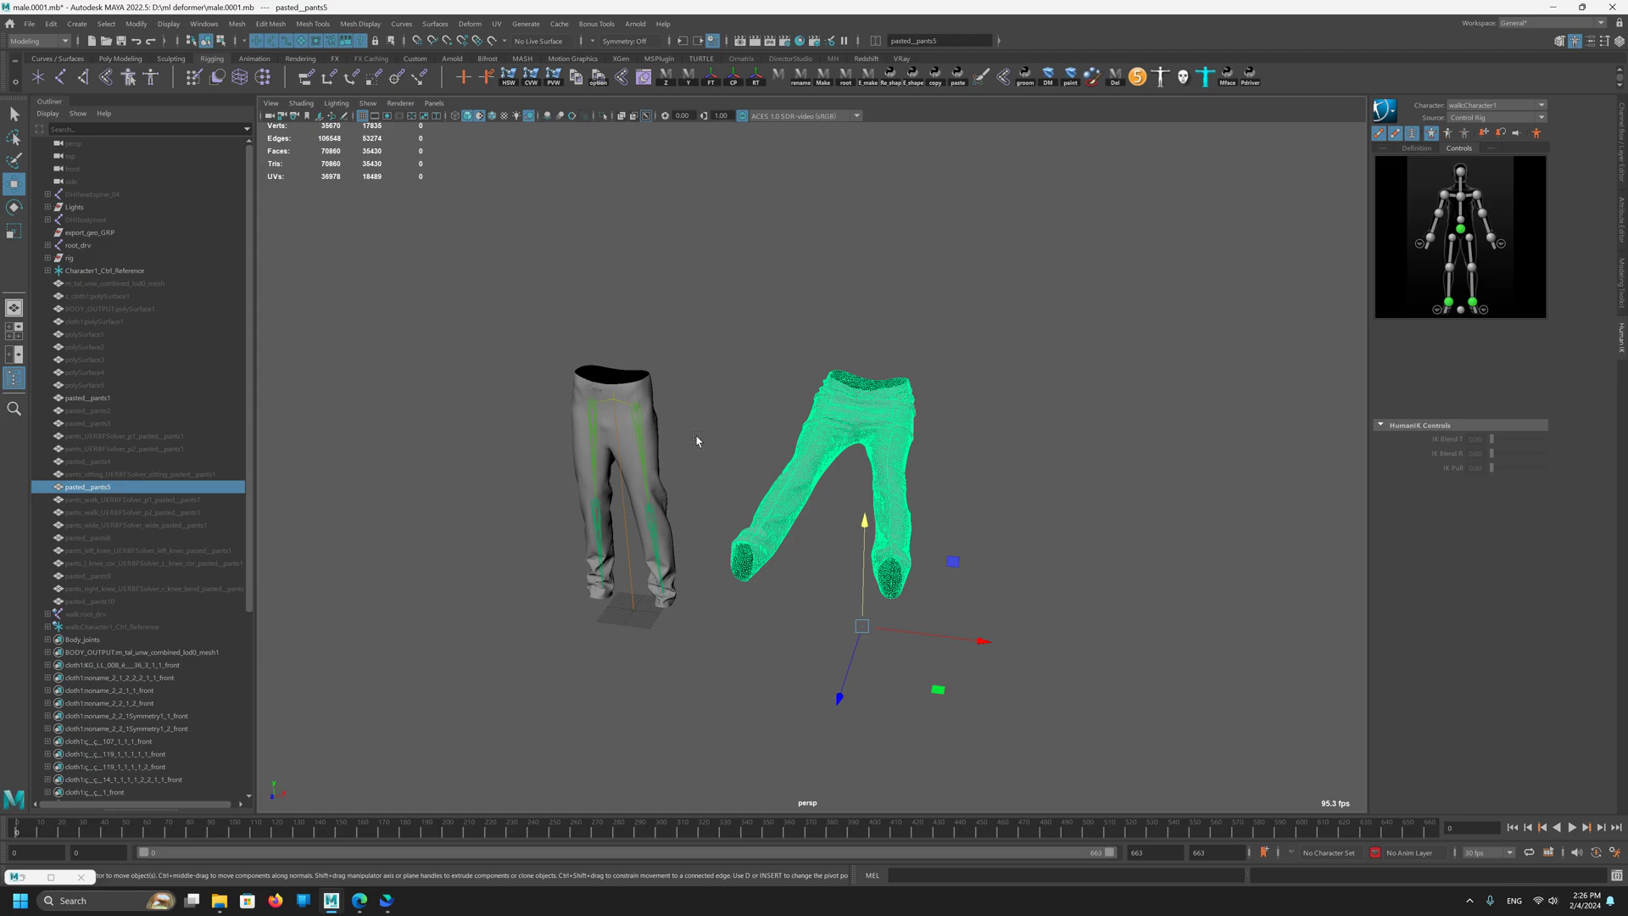
left_click_drag(691, 429, 618, 439)
left_click_drag(476, 430, 791, 475, "alt")
Step: Select both thigh joints of the rigged pants and set their Rotate Z to 80 to raise the legs forward
left_click(852, 392)
left_click(619, 517)
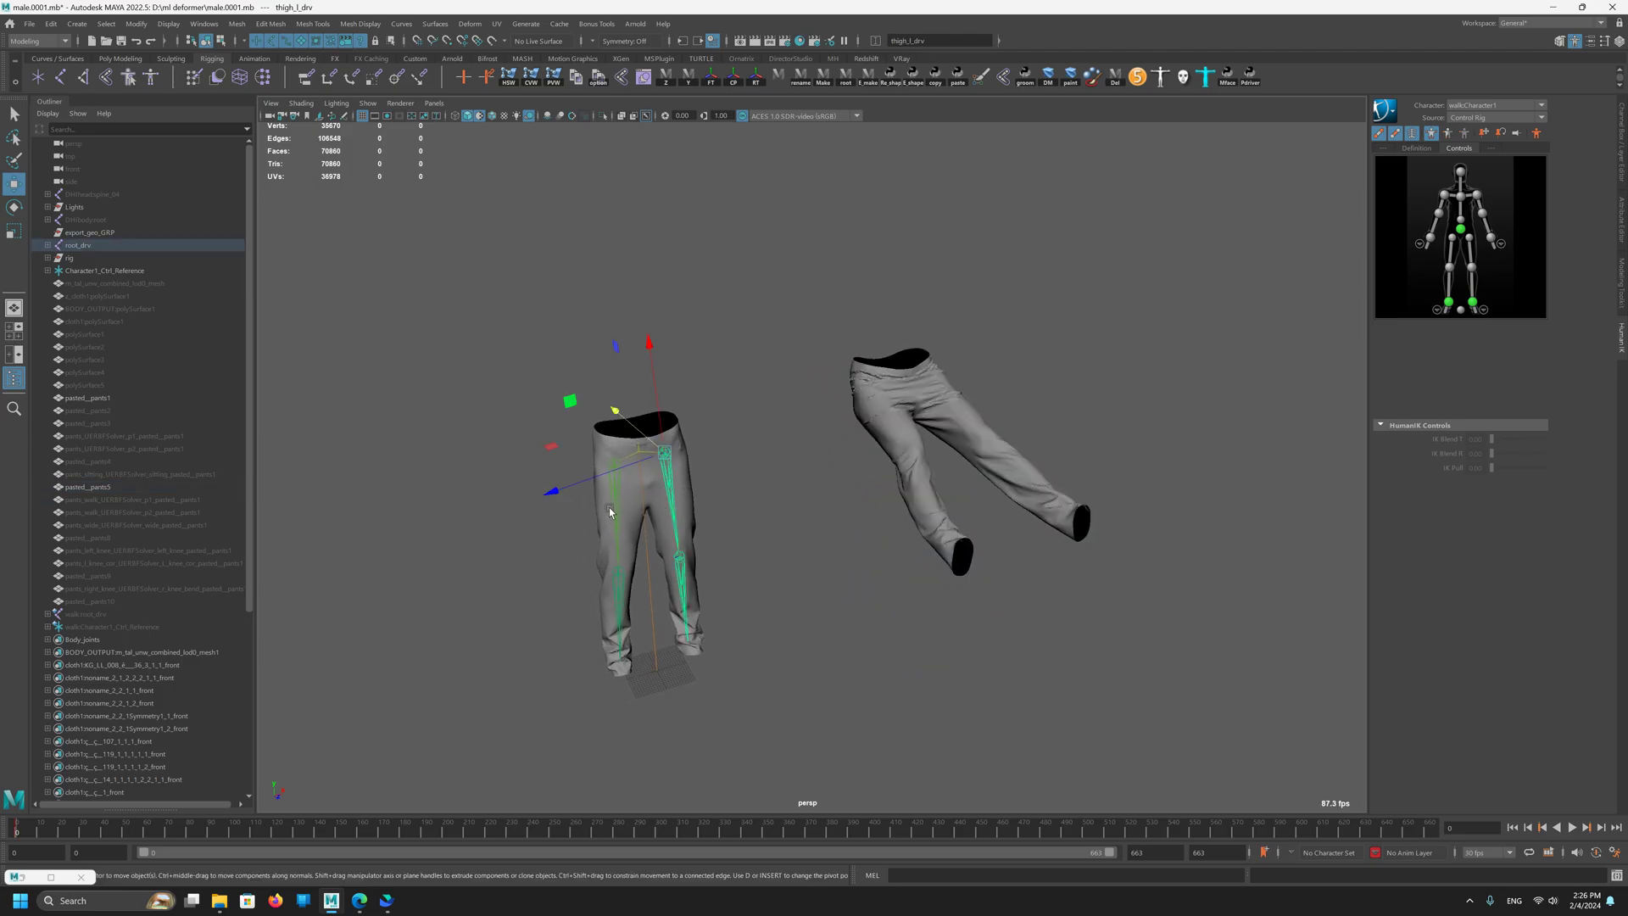
key("ctrl+a")
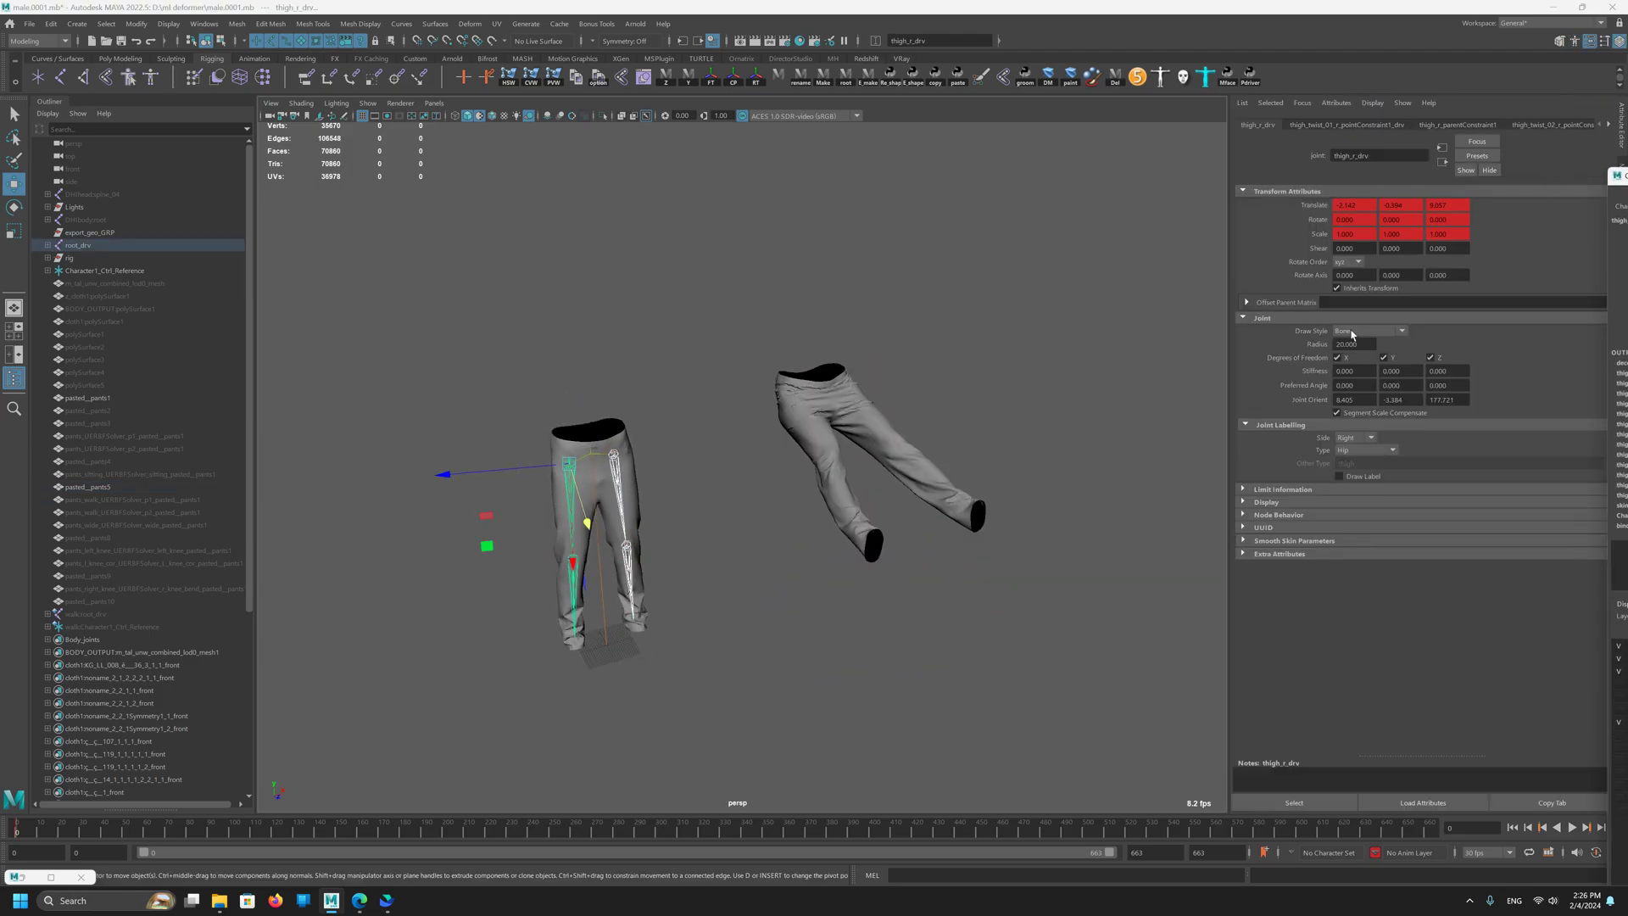
left_click_drag(1624, 179, 1405, 99)
key("e")
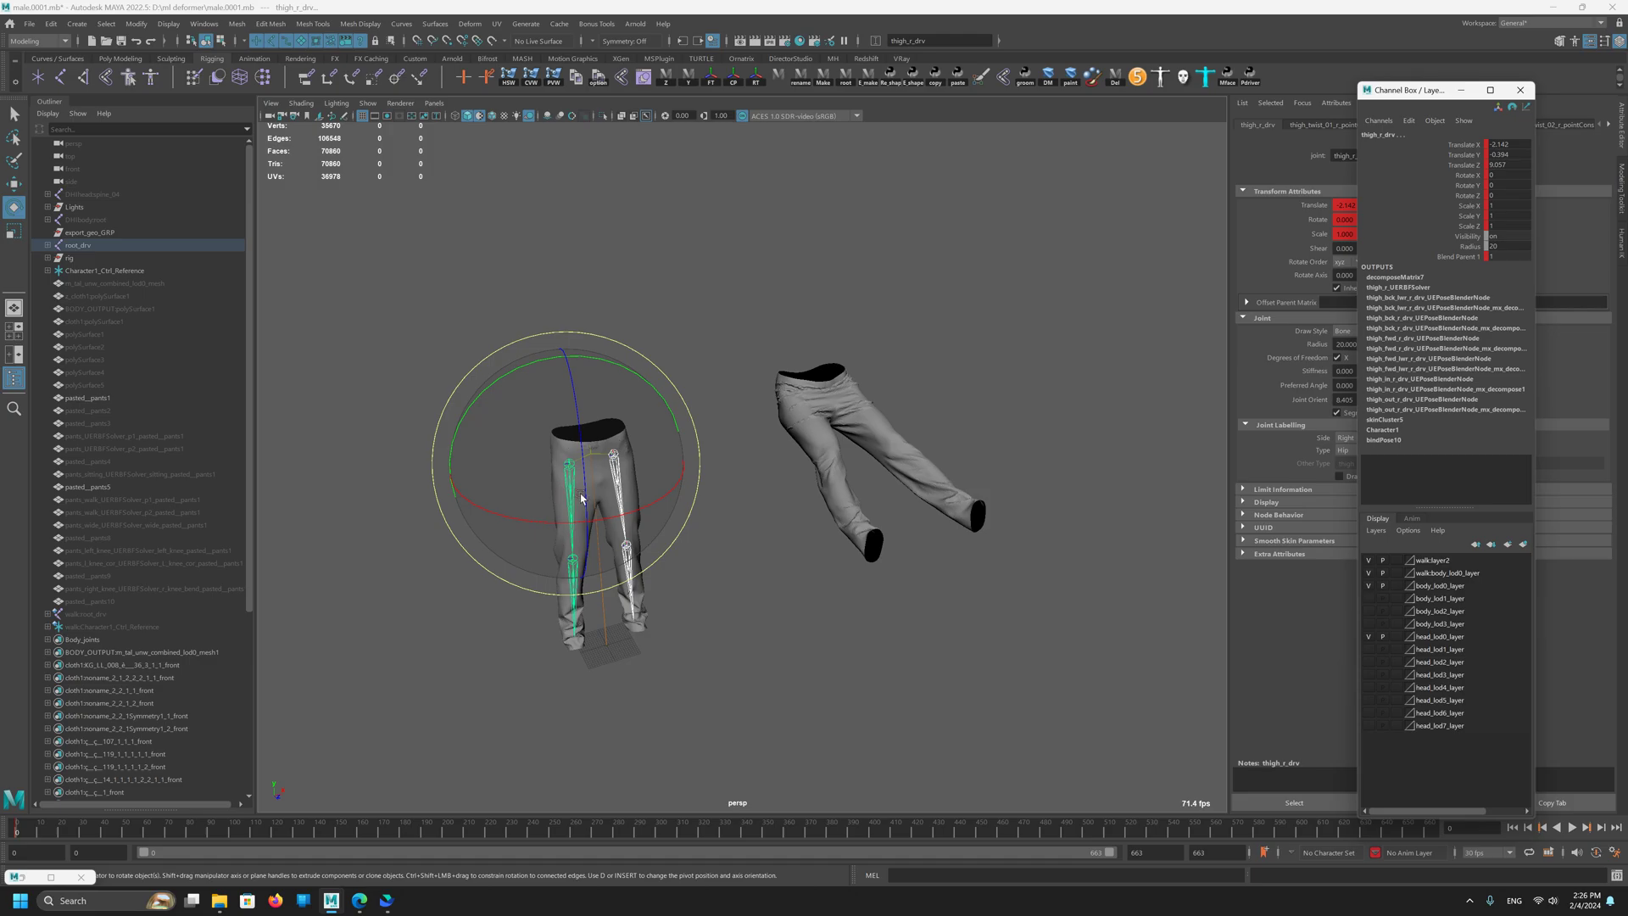
left_click_drag(581, 498, 670, 507)
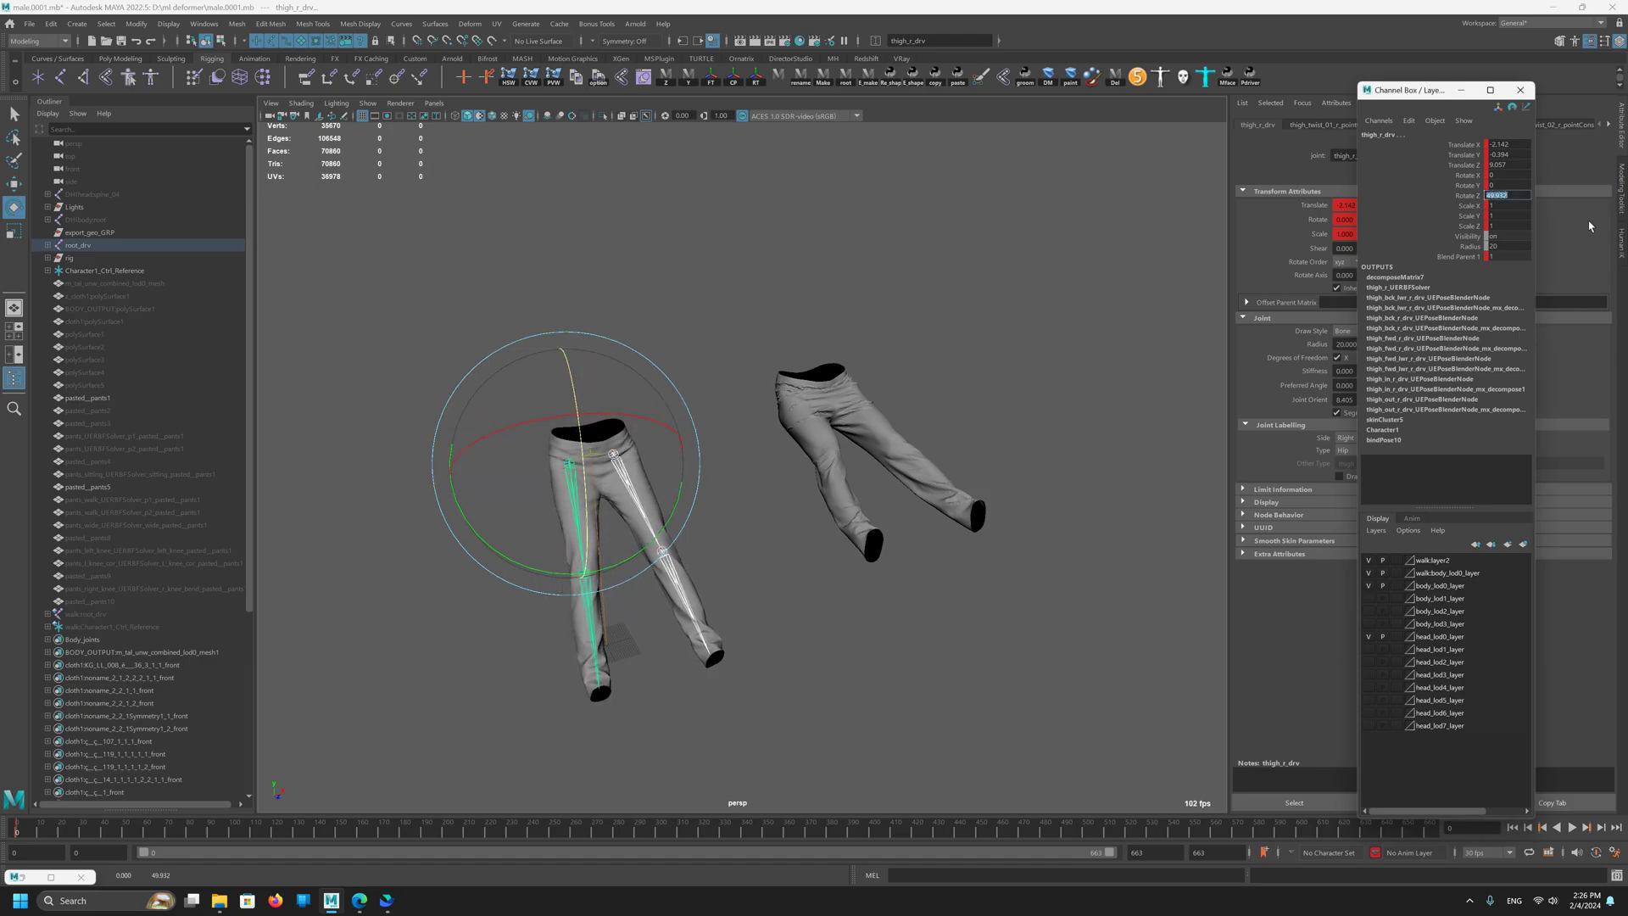
type("80")
key("Return")
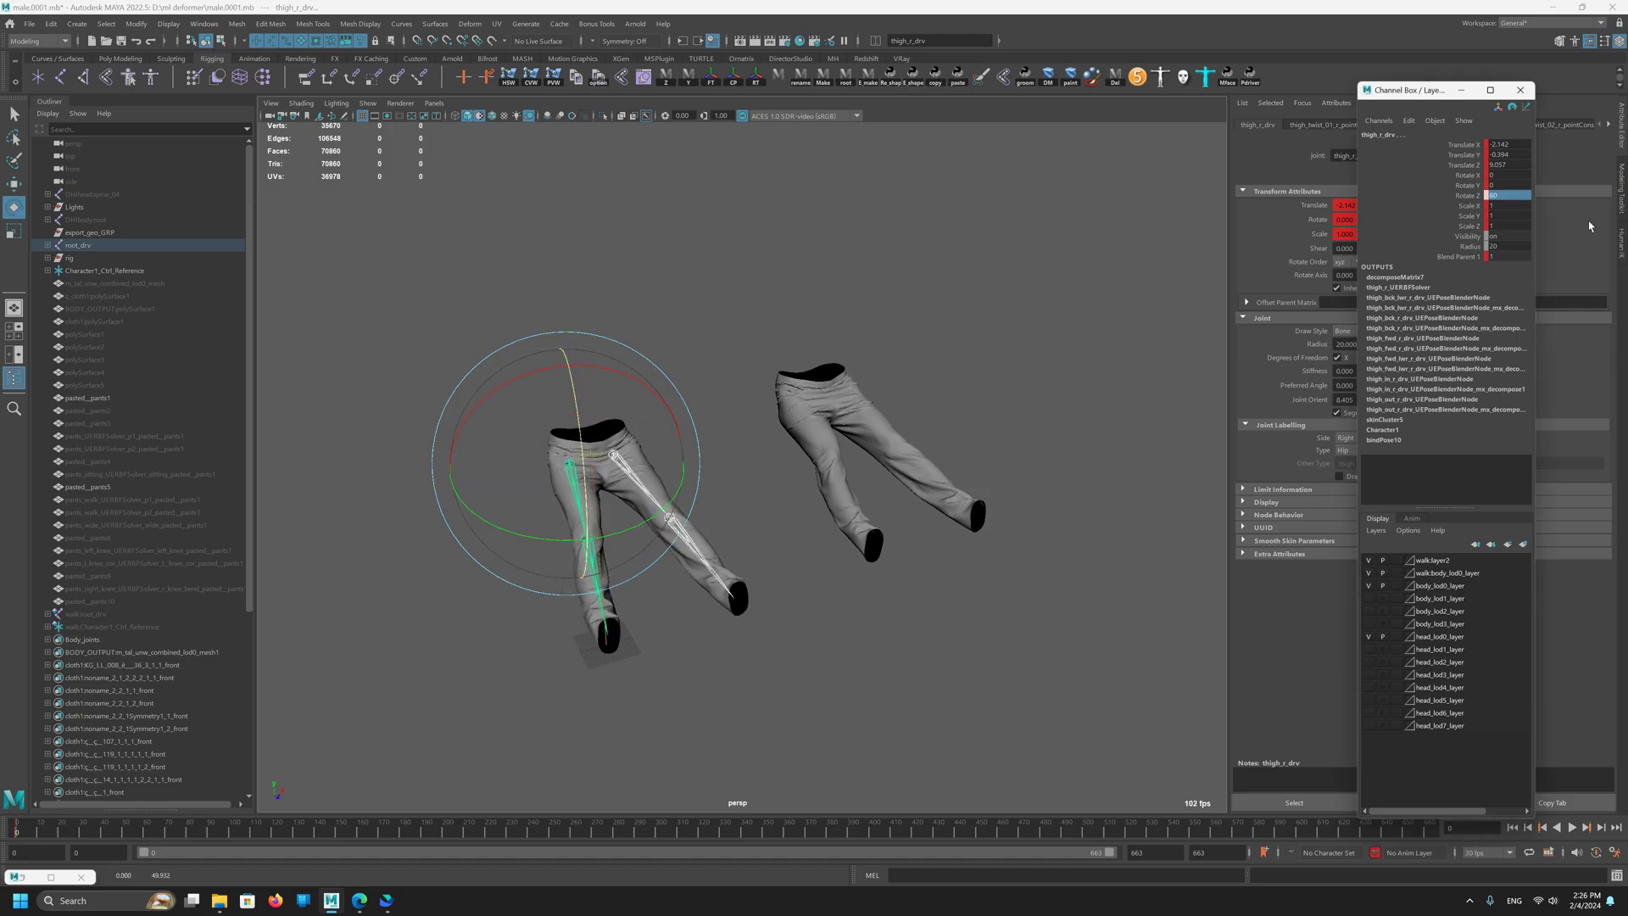
Step: Select the wrinkled posed pants mesh and set its Translate X and Translate Y to 0 to overlay the rigged pants
scroll(745, 653, "up", 3)
left_click(809, 386)
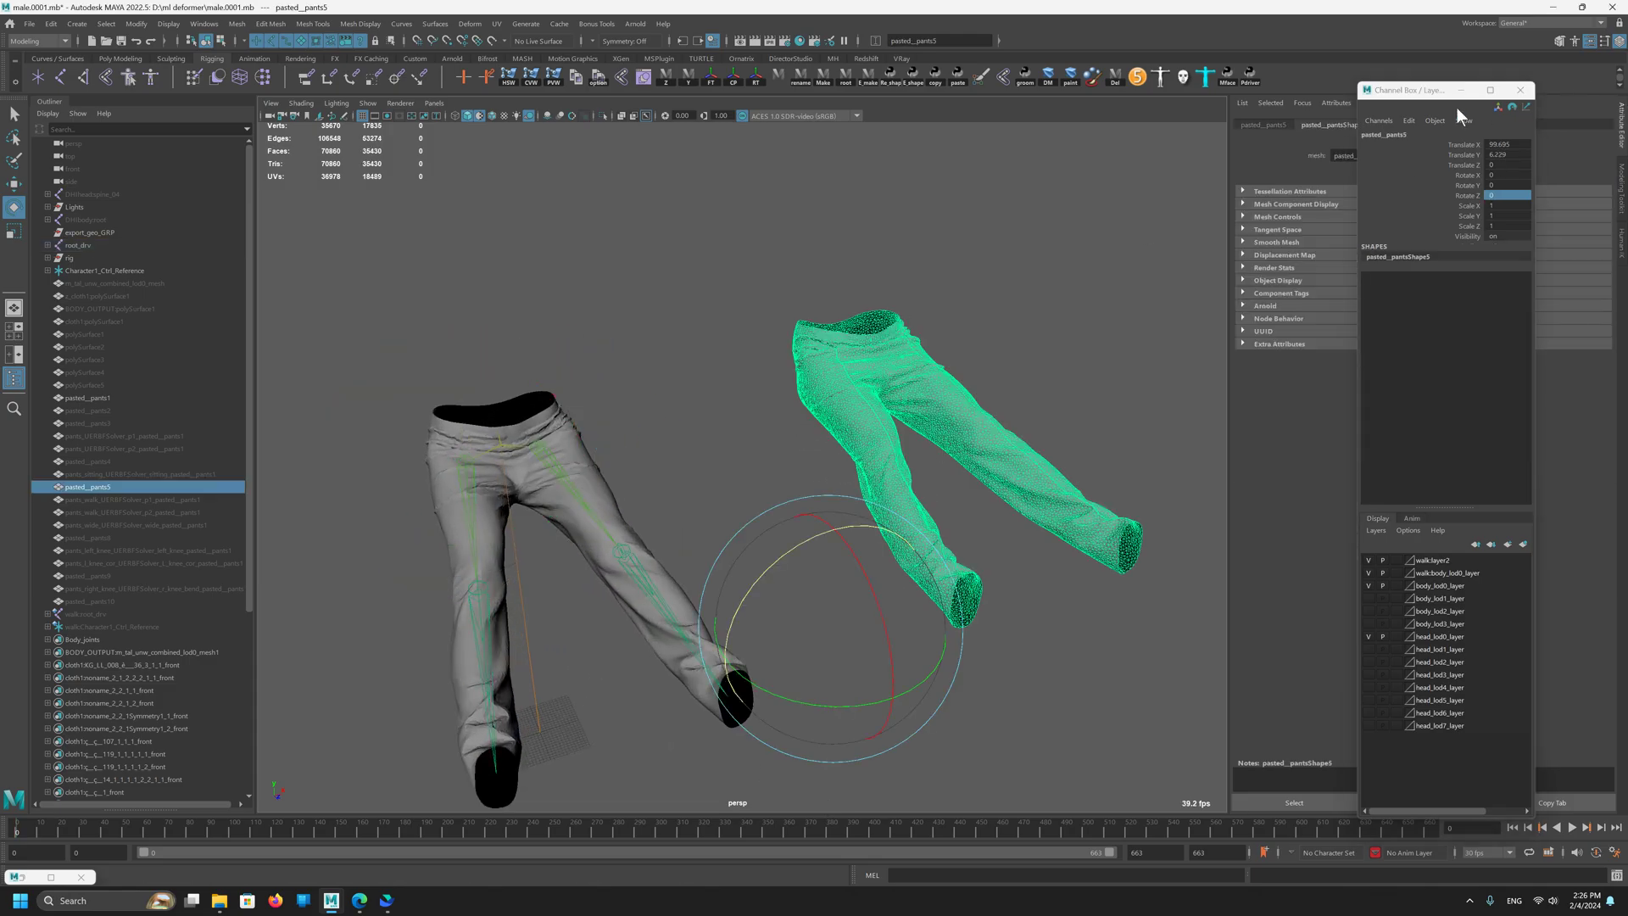
left_click_drag(1442, 90, 1430, 168)
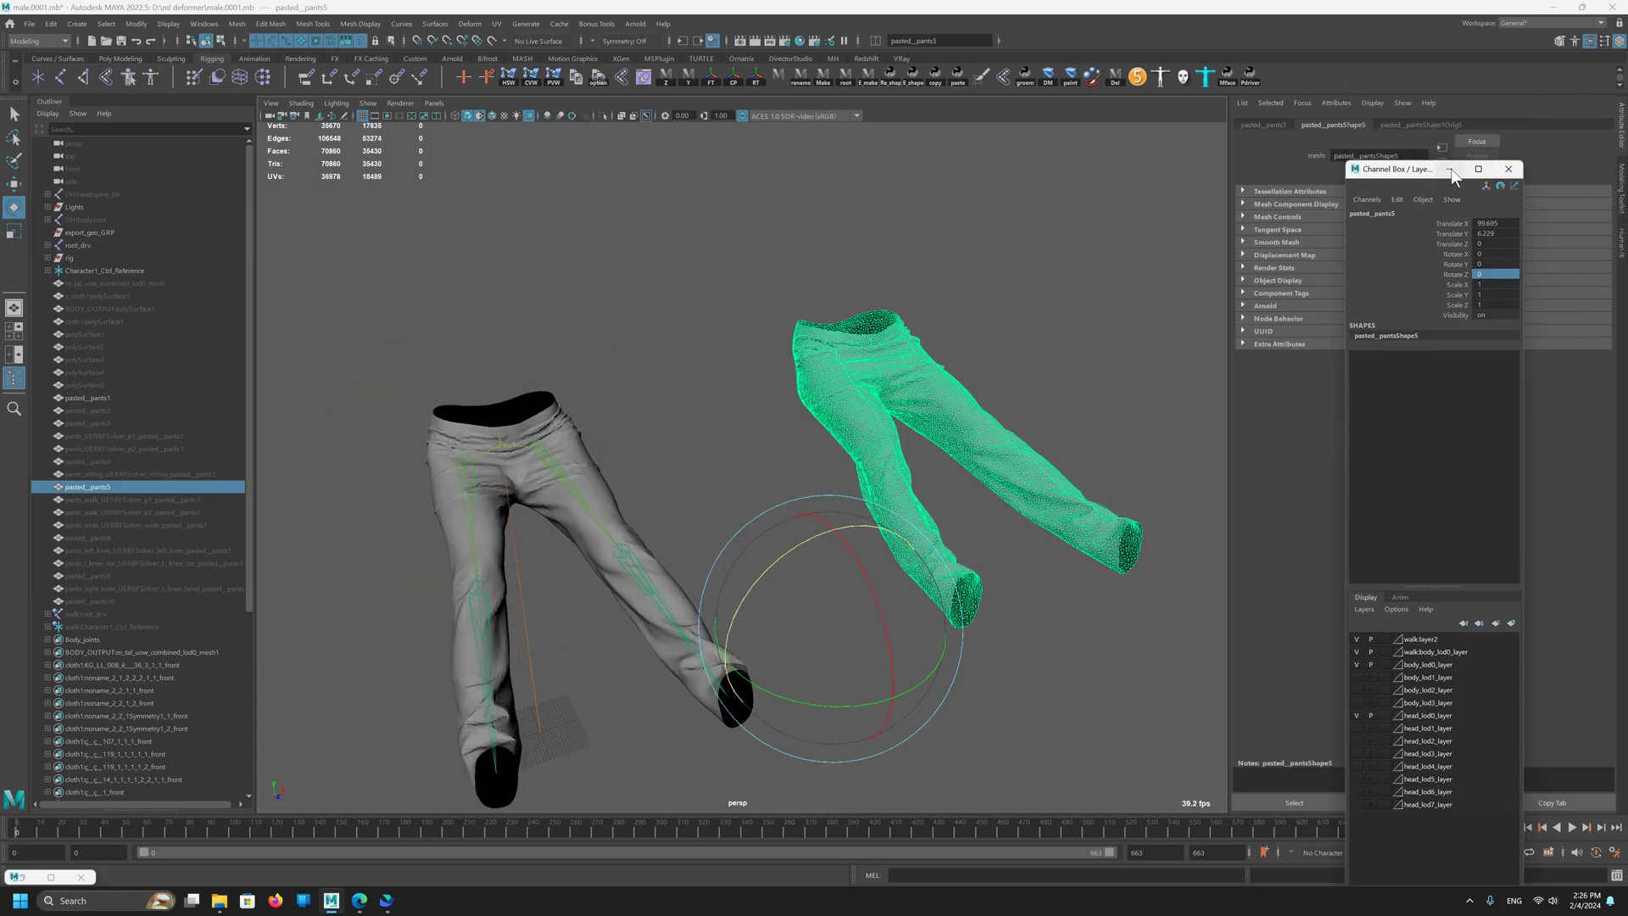
left_click(1621, 186)
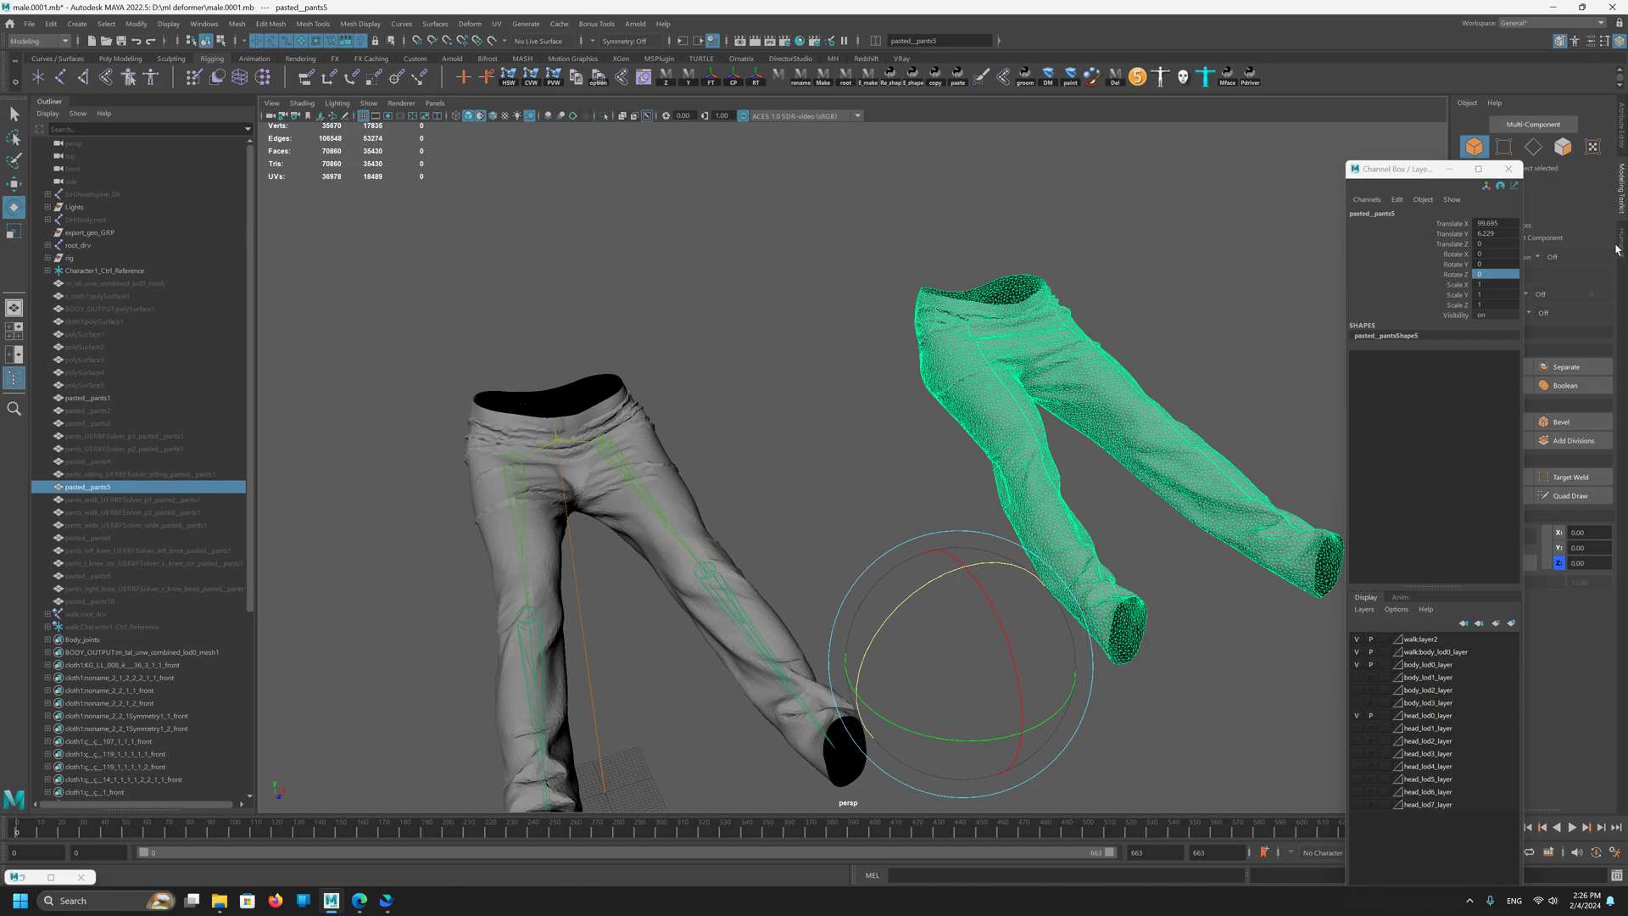
left_click_drag(1433, 173, 1357, 250)
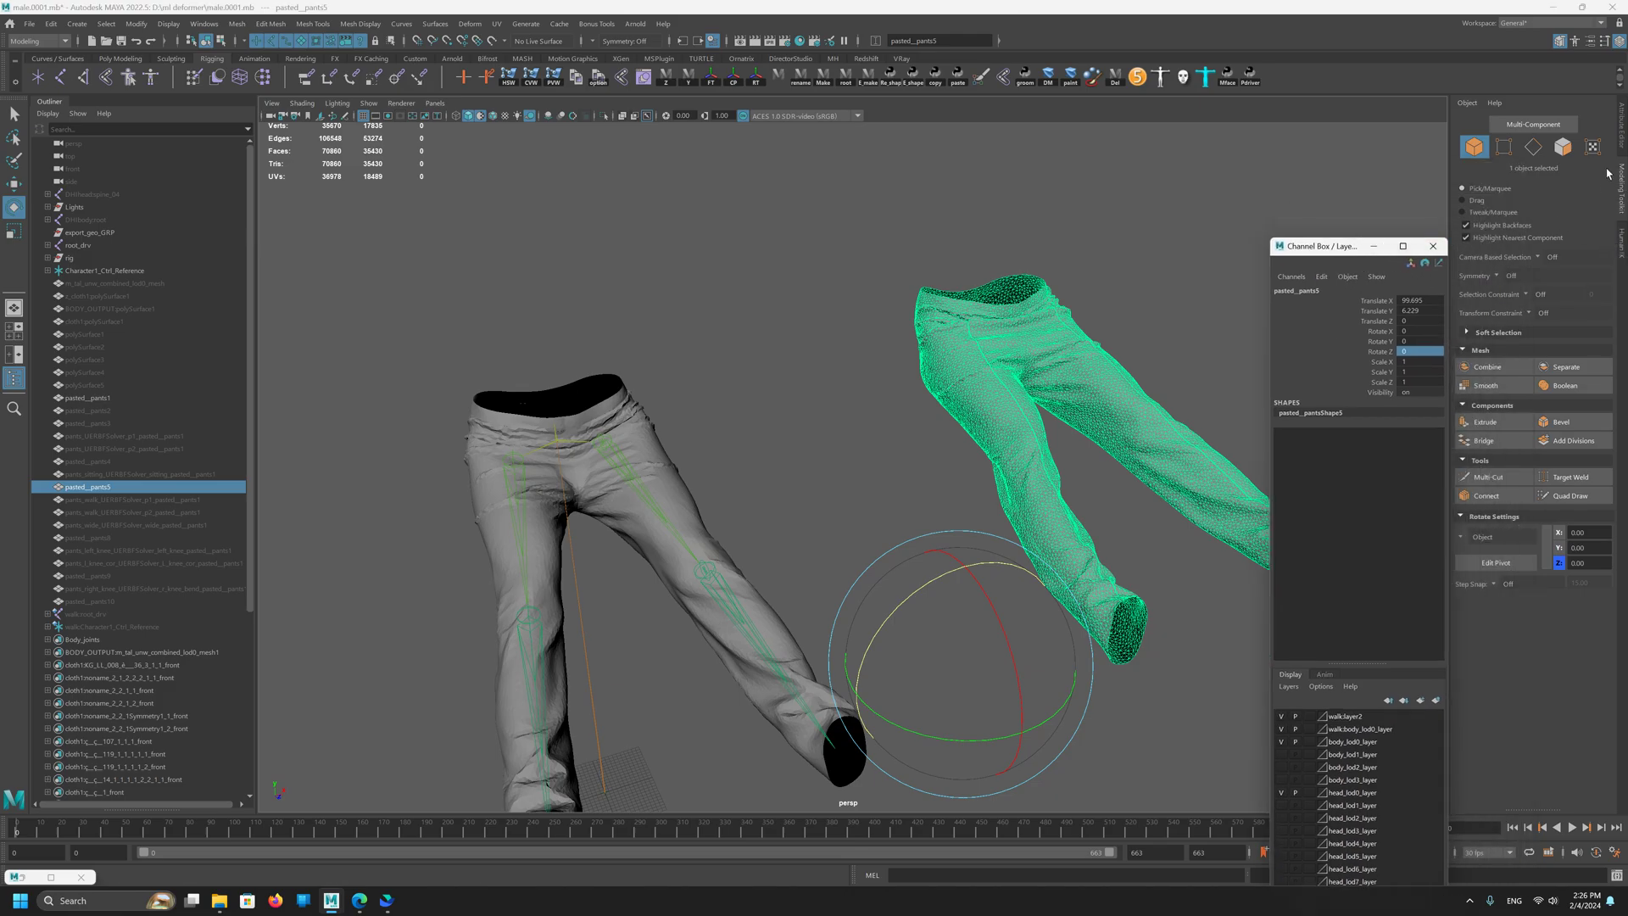
left_click_drag(1427, 313, 1426, 303)
type("0")
key("Return")
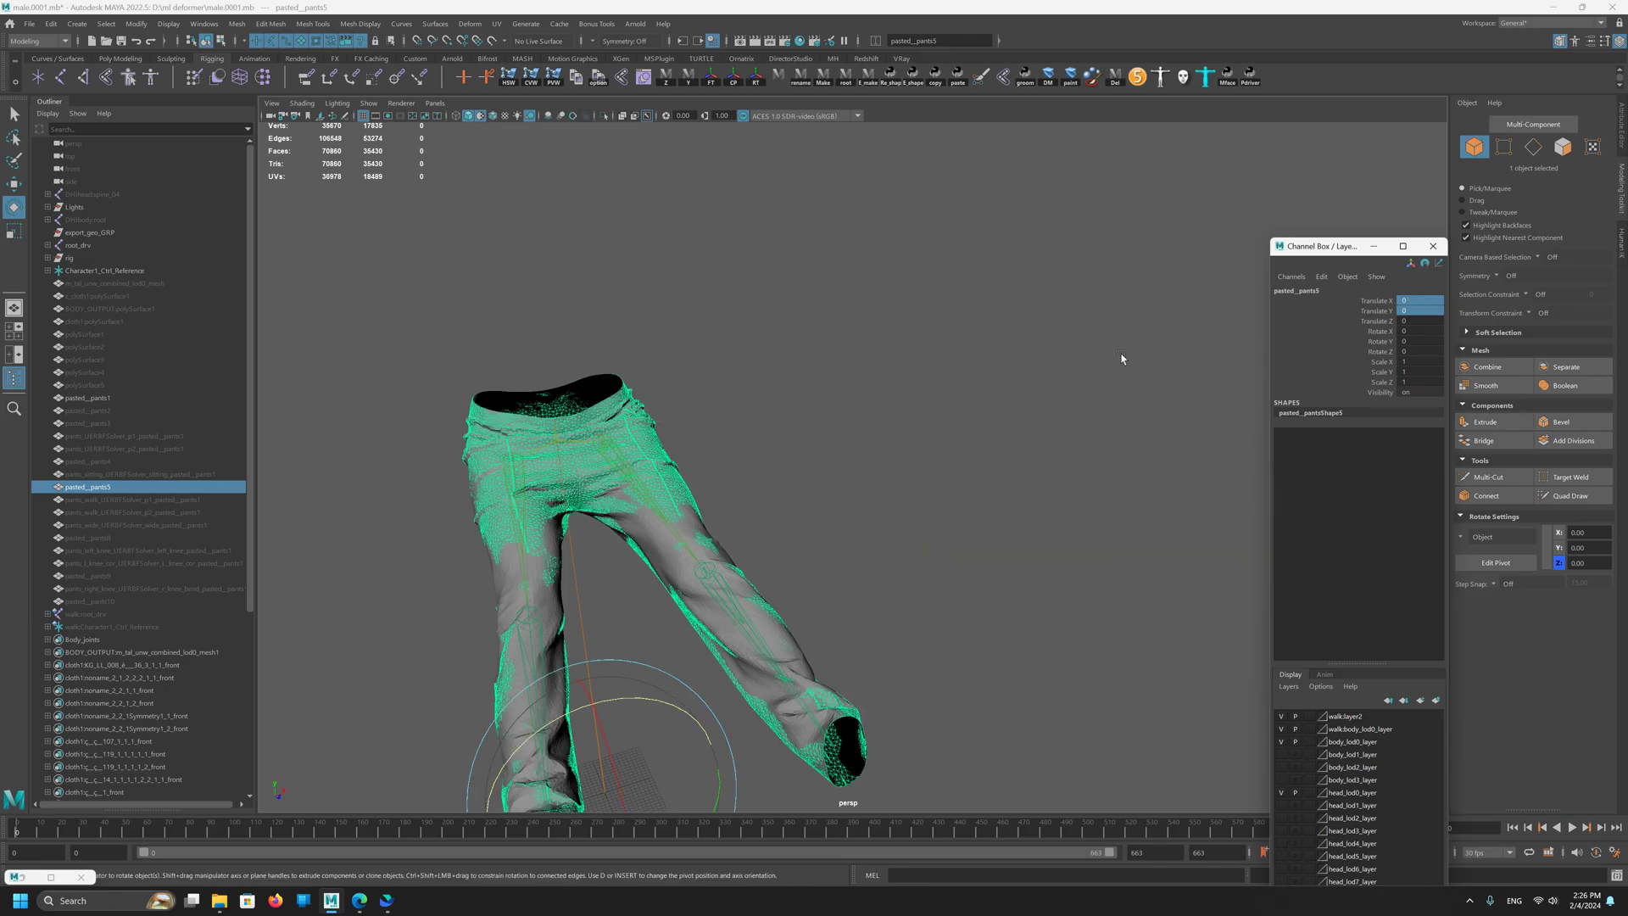
Step: Reset the current workspace layout and examine how the two pants meshes overlap around the waist and thighs
left_click(1507, 23)
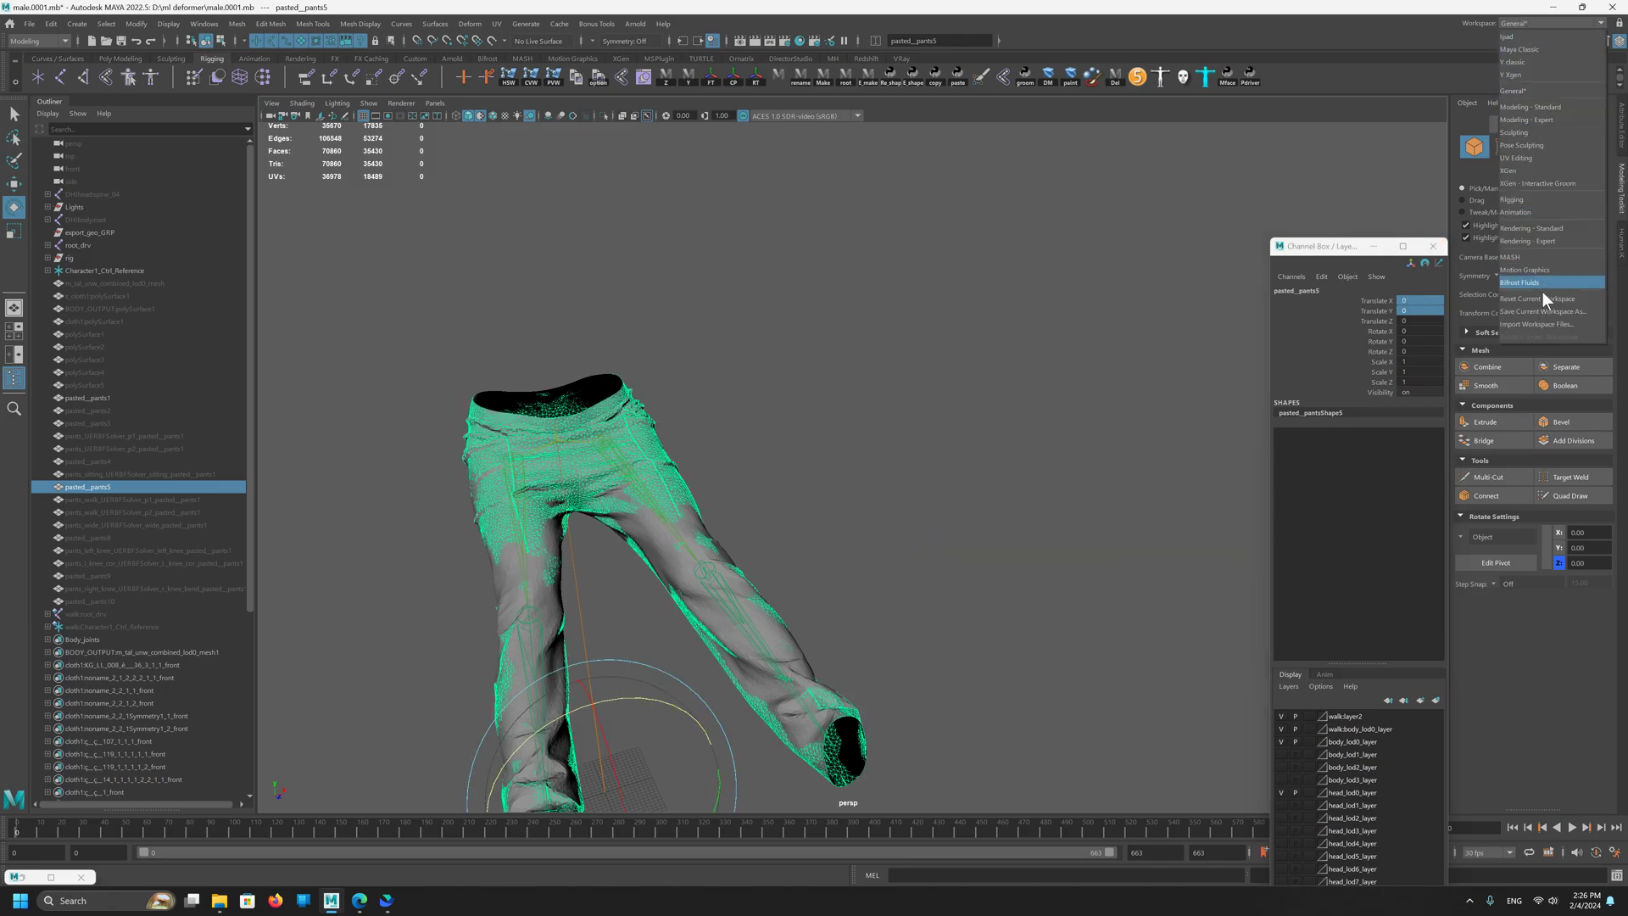
left_click(1533, 303)
scroll(709, 462, "down", 3)
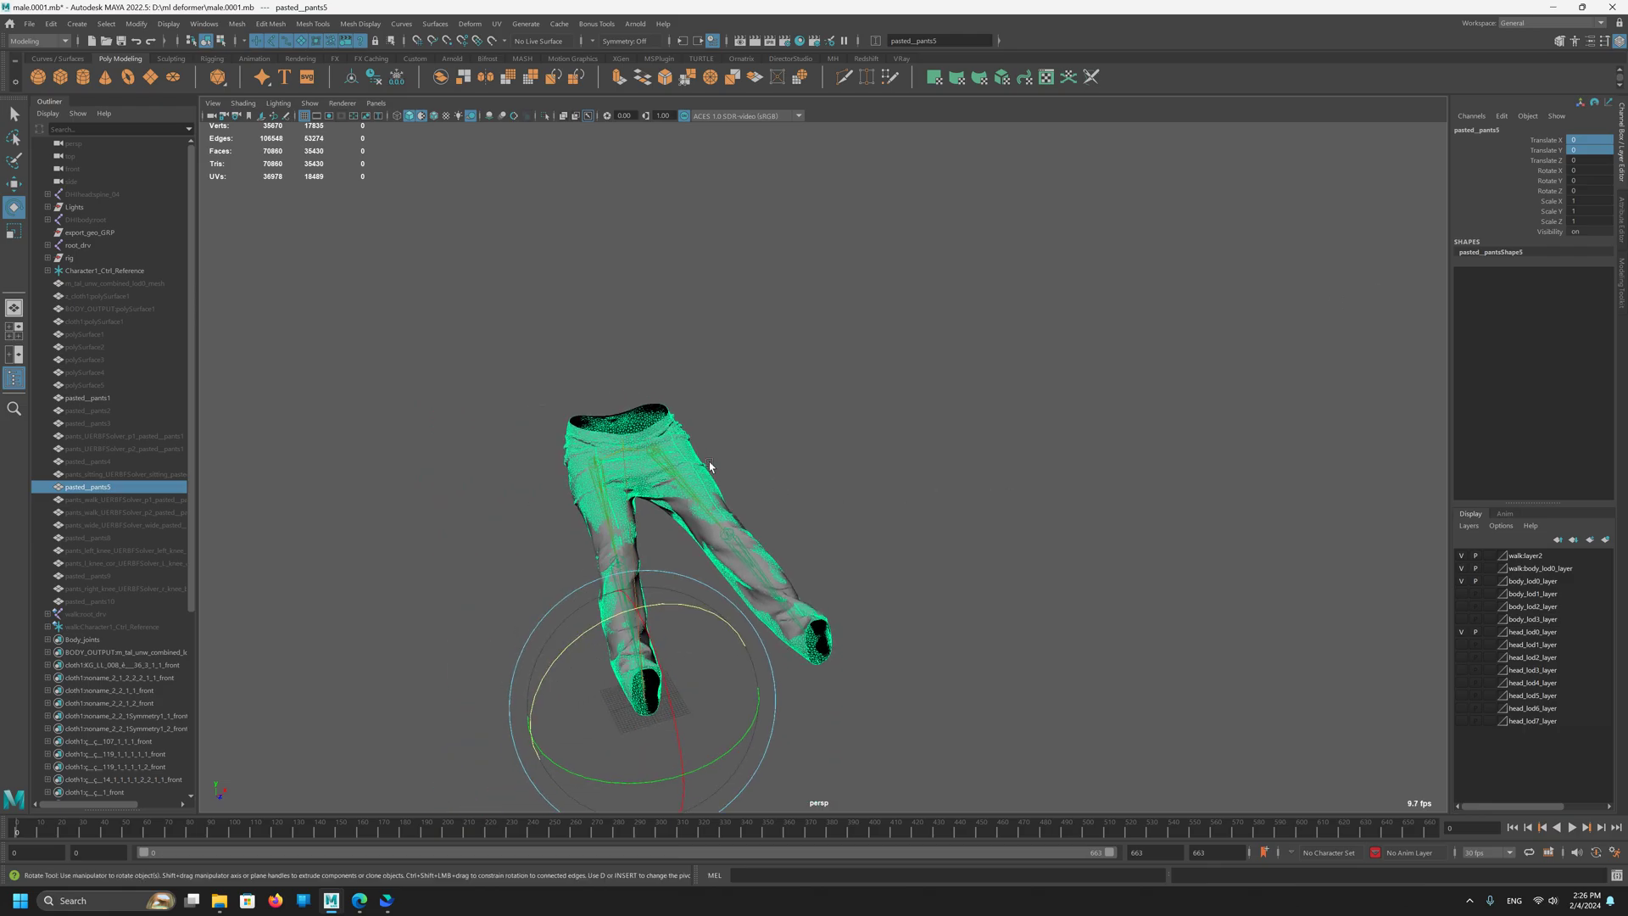
left_click_drag(709, 461, 695, 445, "alt")
scroll(617, 427, "up", 3)
scroll(619, 432, "up", 3)
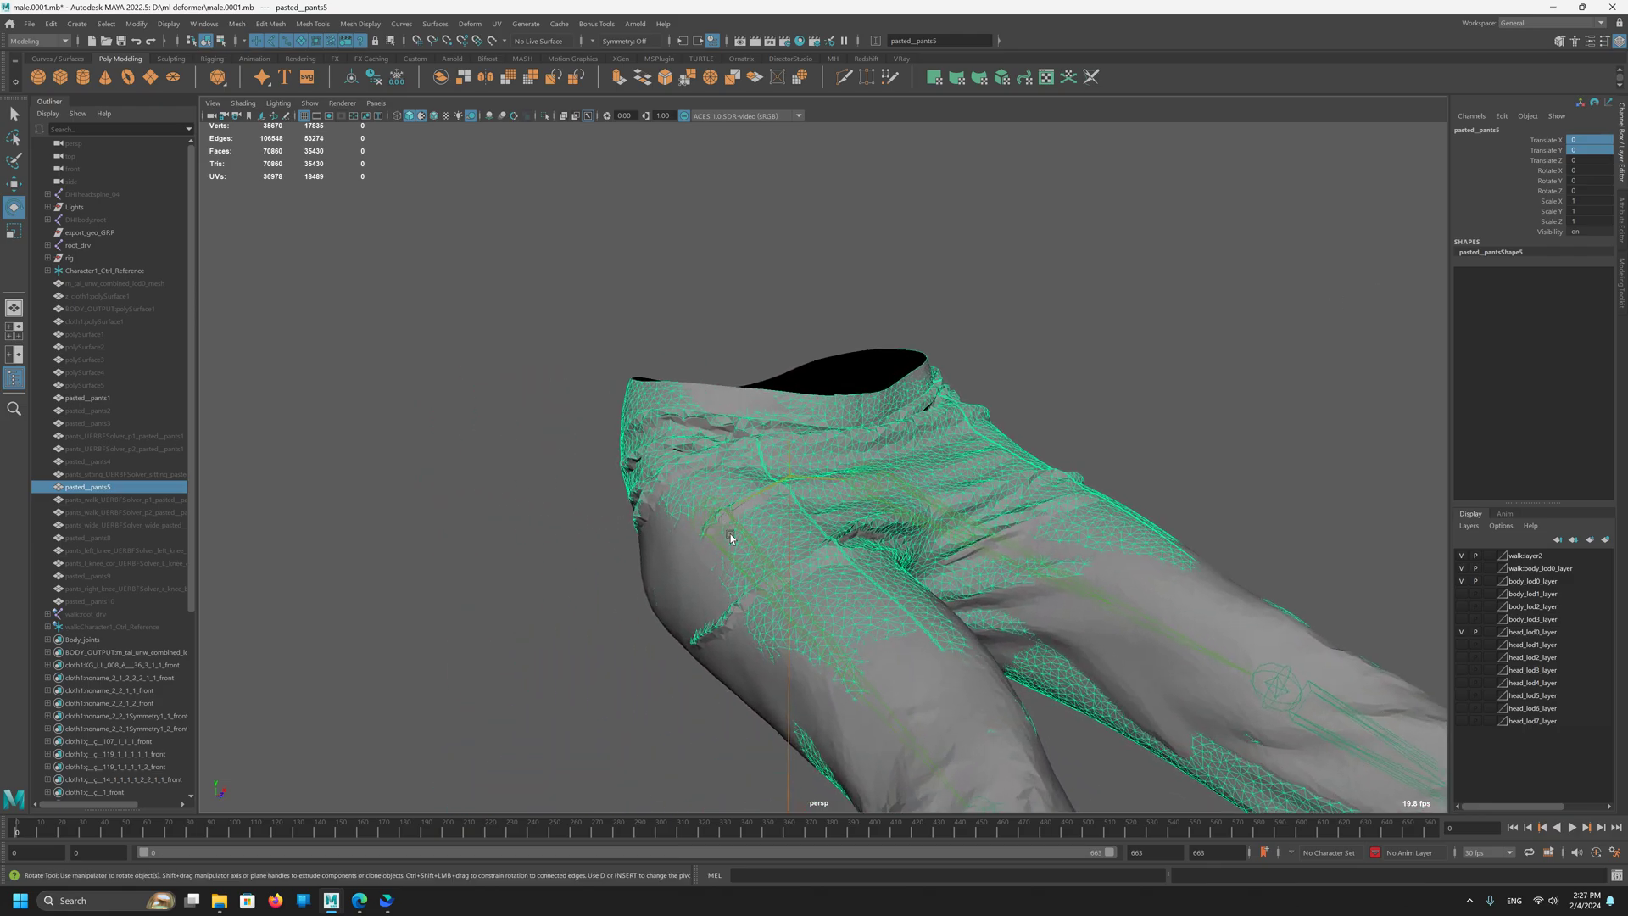
Step: Add the root_drv joint to the selected posed pants and bind the mesh to its joint hierarchy with Bind Skin
scroll(861, 675, "up", 5)
left_click(835, 637, "shift")
scroll(607, 654, "down", 5)
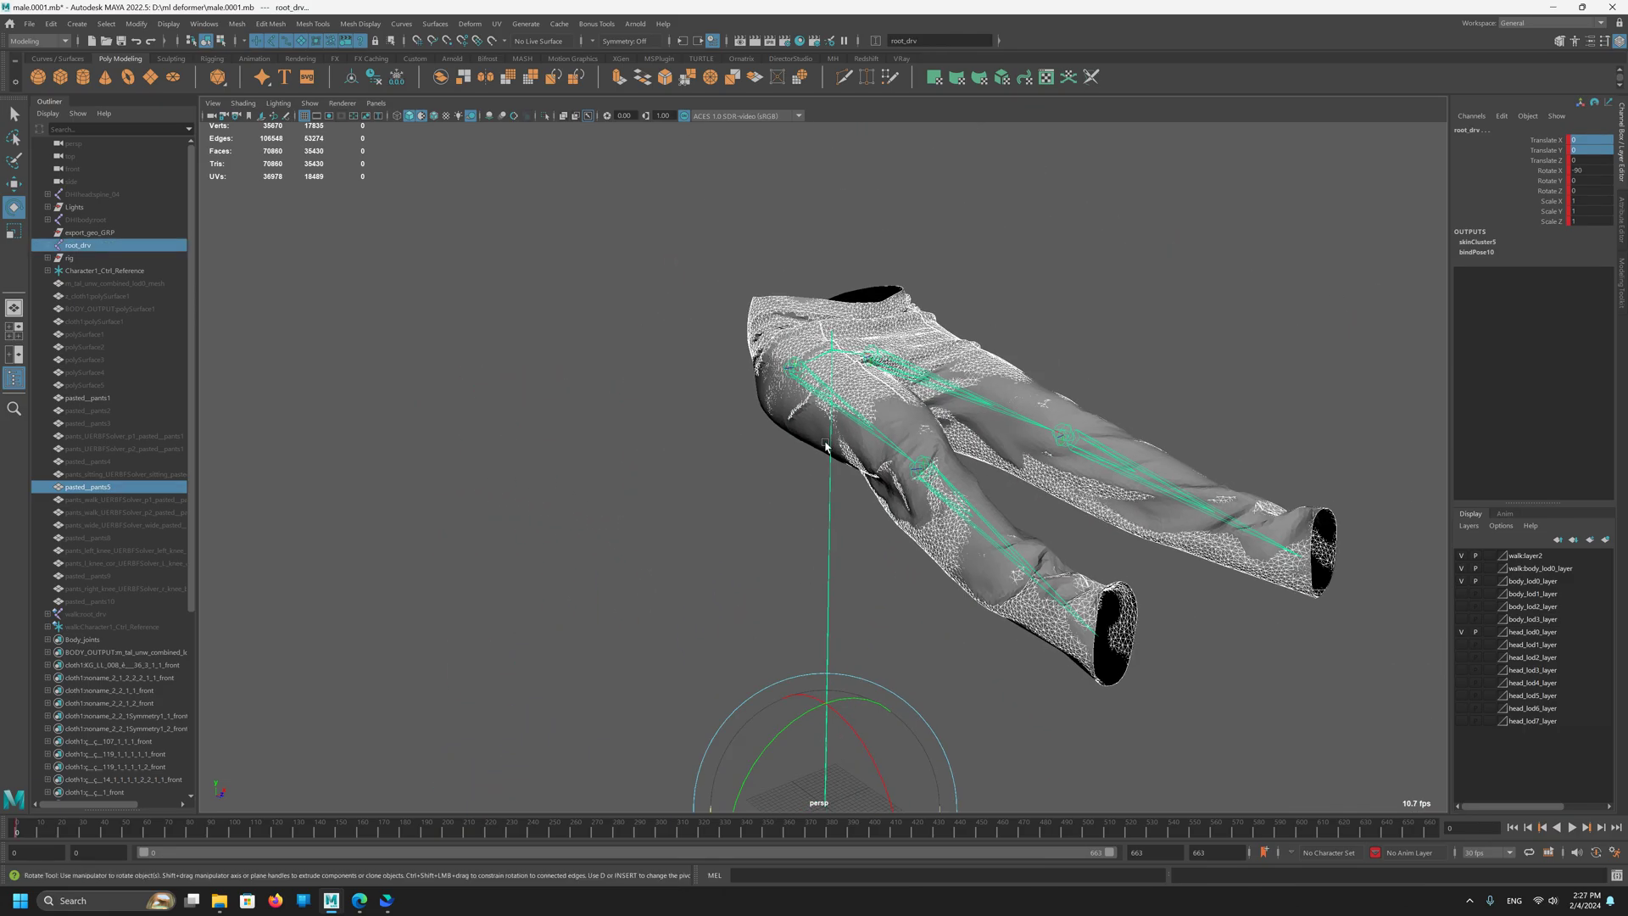
middle_click_drag(1072, 329, 1043, 326, "alt")
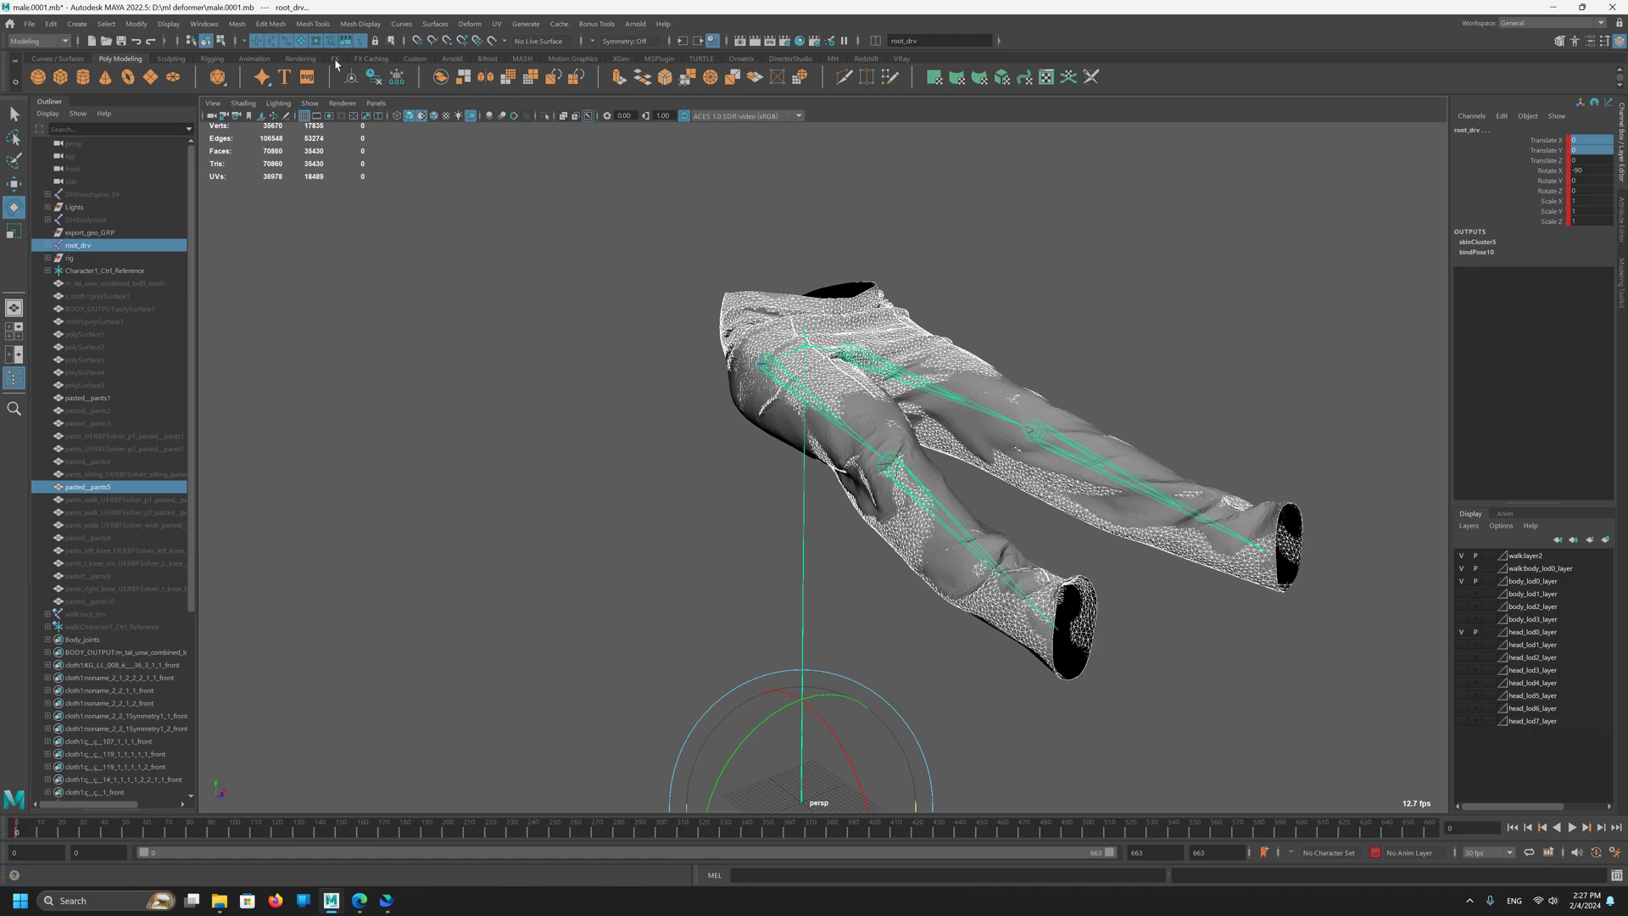
left_click(254, 59)
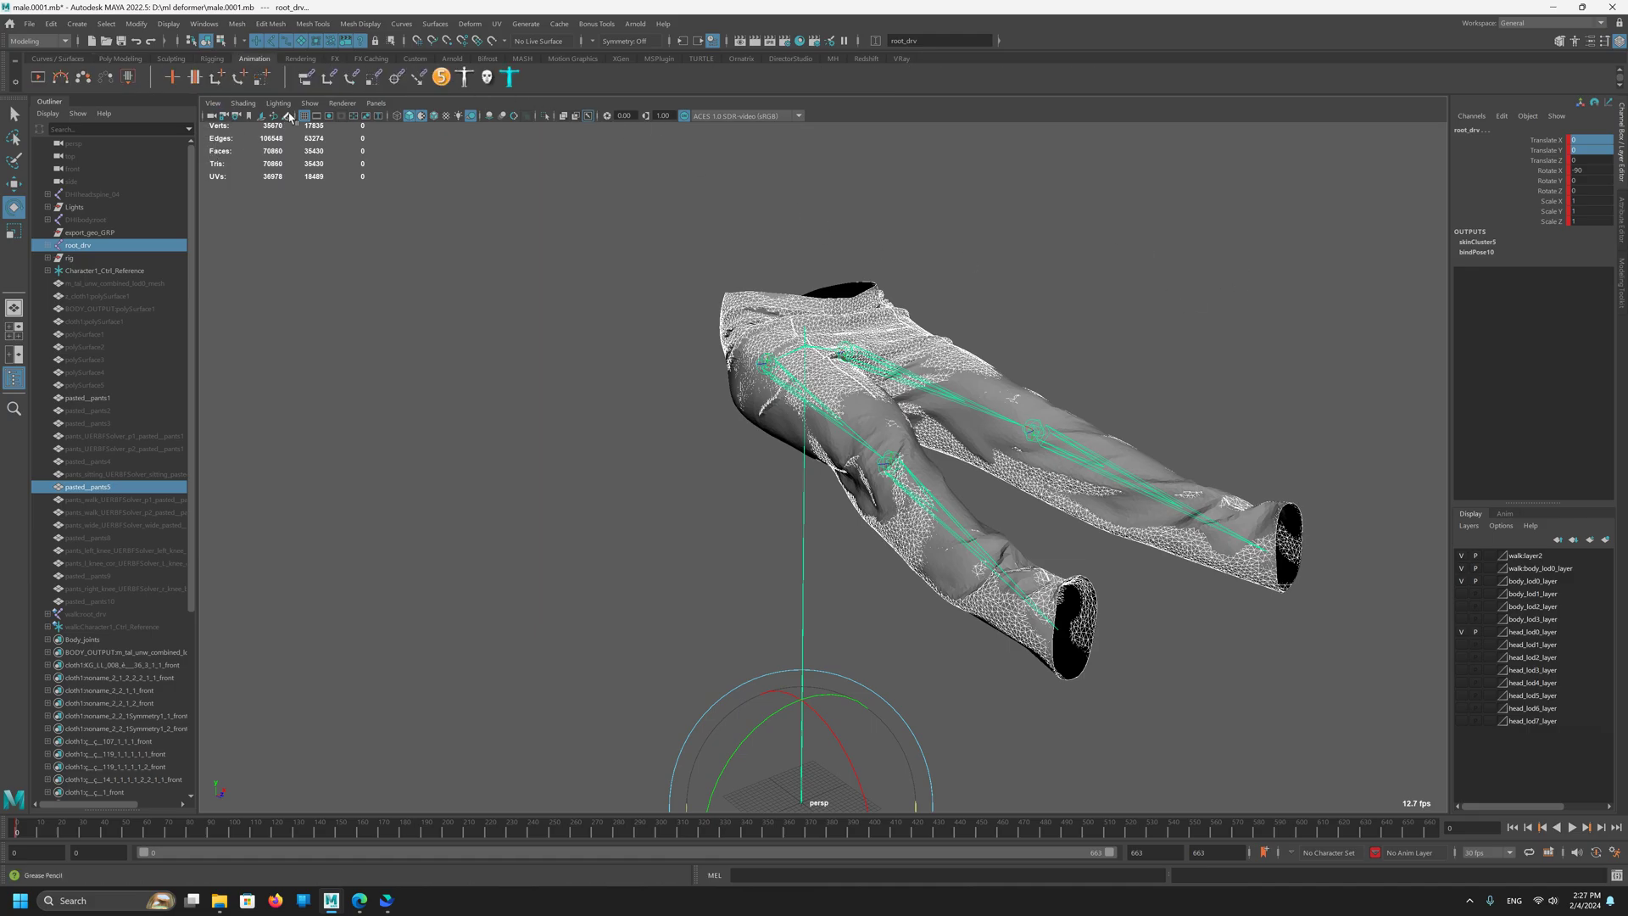
left_click(210, 58)
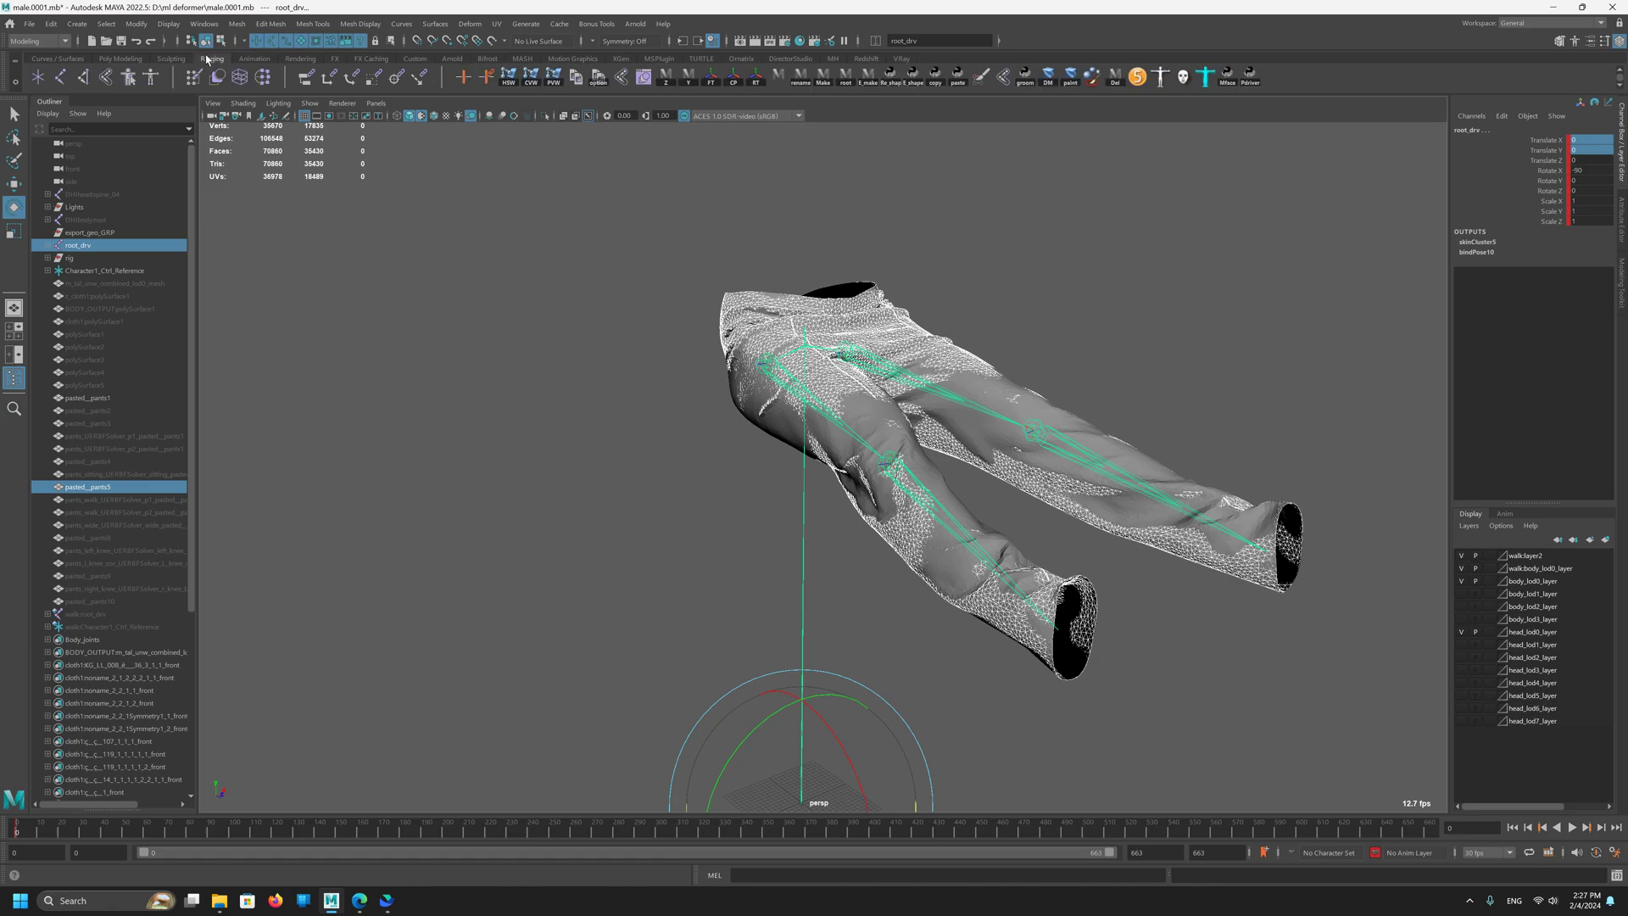
left_click(1003, 80)
left_click_drag(1241, 553, 1243, 422)
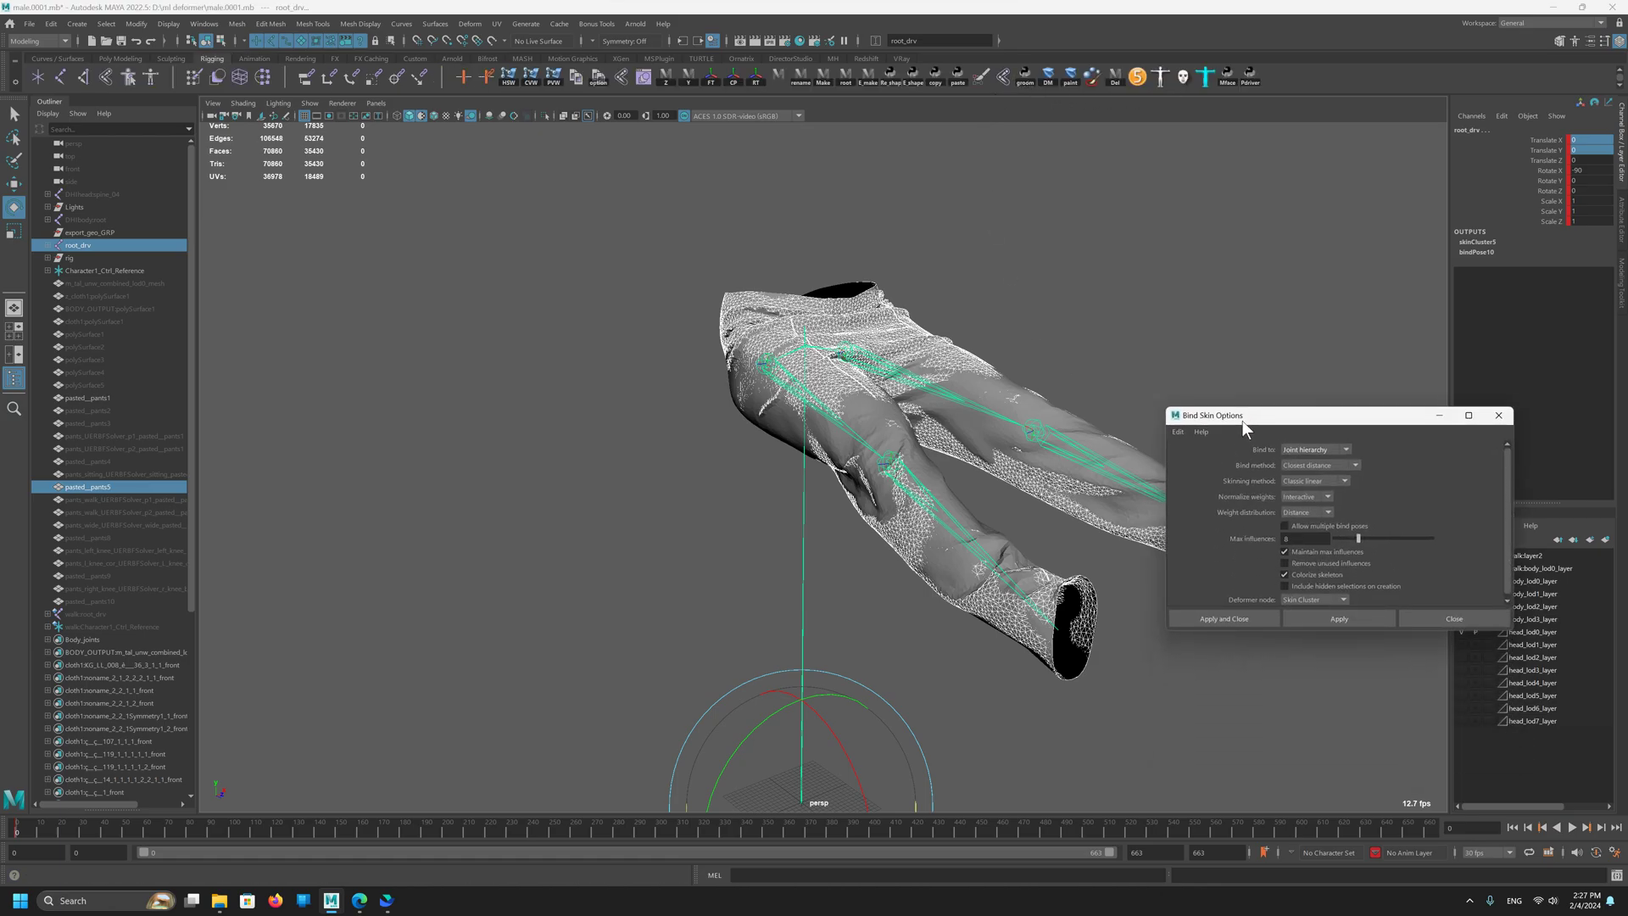
left_click(1332, 621)
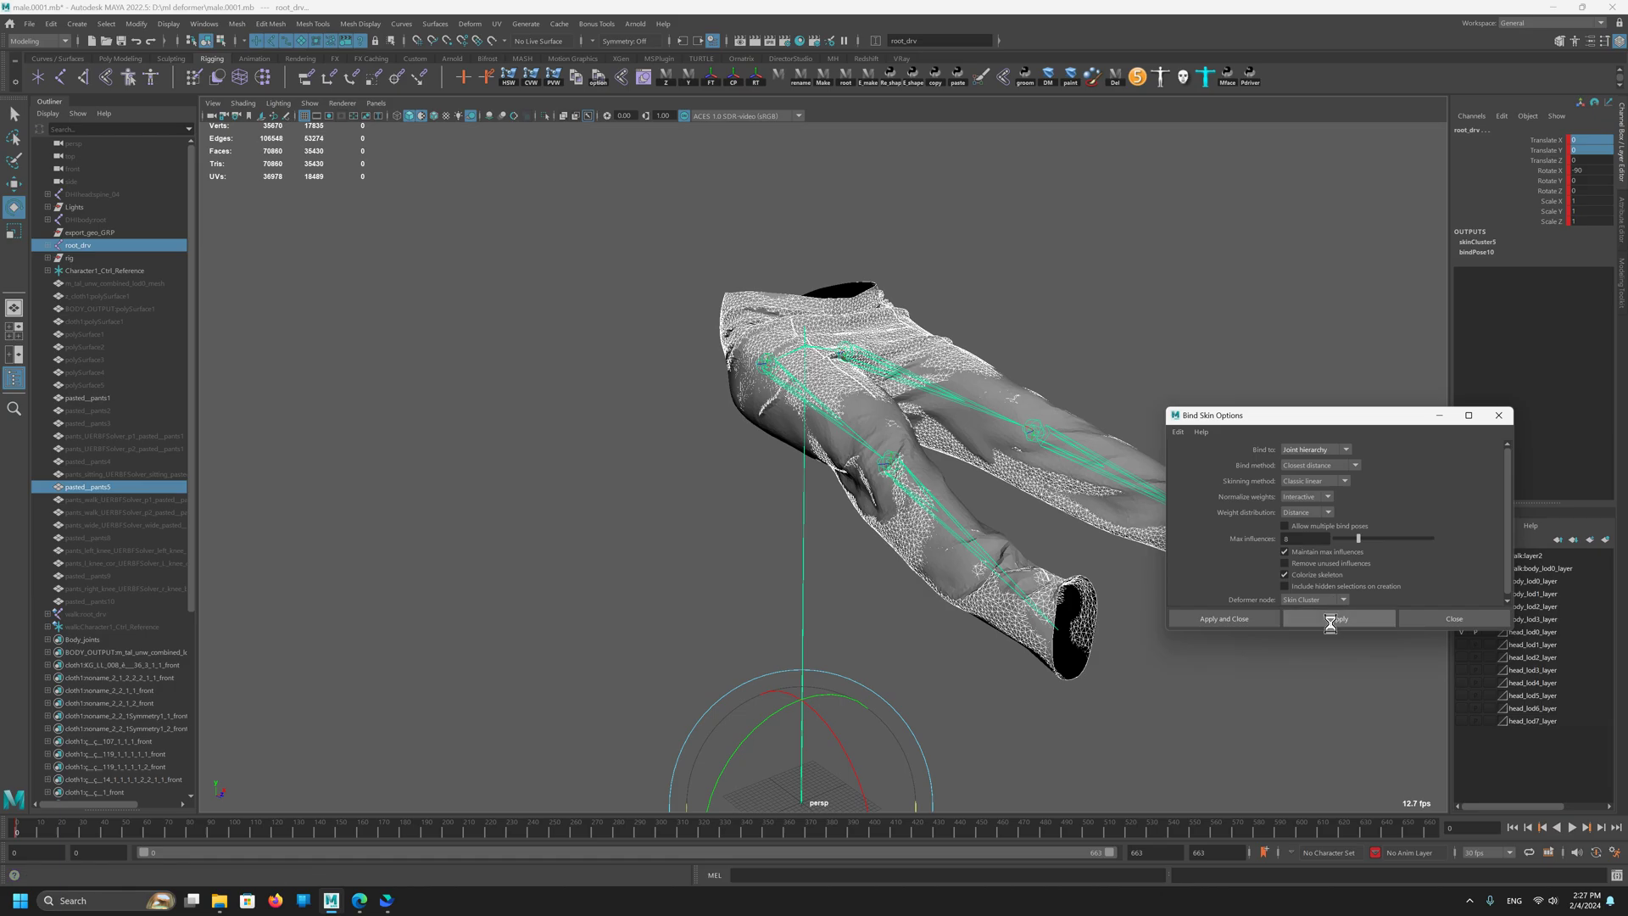
Step: Select the rigged pants and then the posed pants, comparing their overlapping surfaces at the hips, crotch and knees
left_click(839, 427)
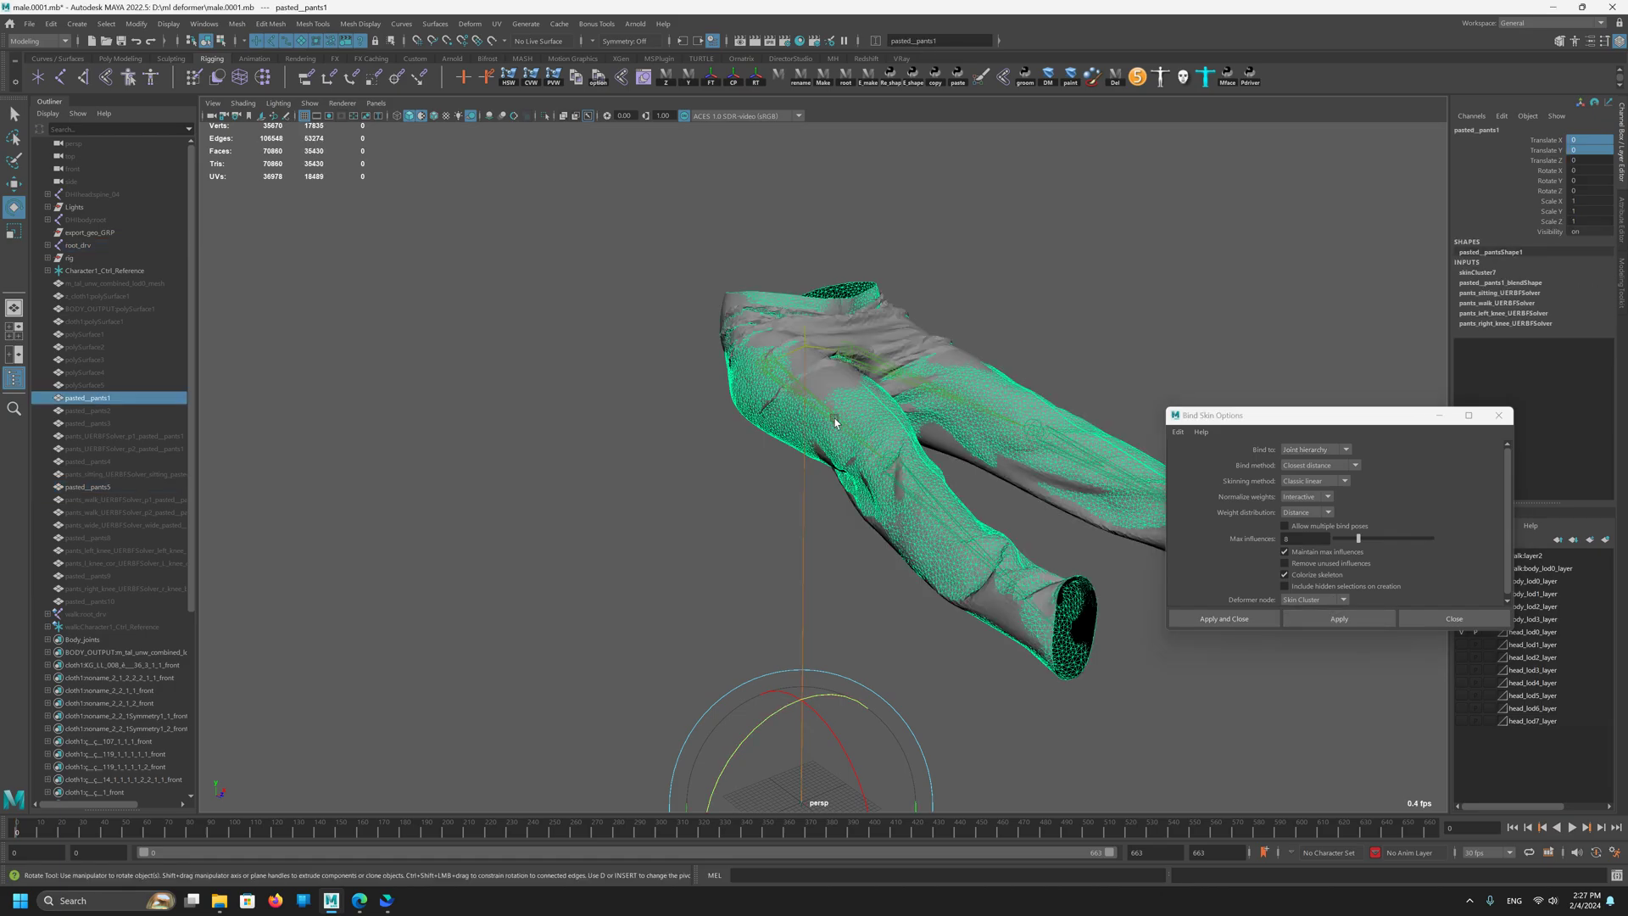
scroll(646, 356, "up", 8)
right_click_drag(829, 533, 545, 316, "alt")
left_click_drag(545, 316, 693, 262, "alt")
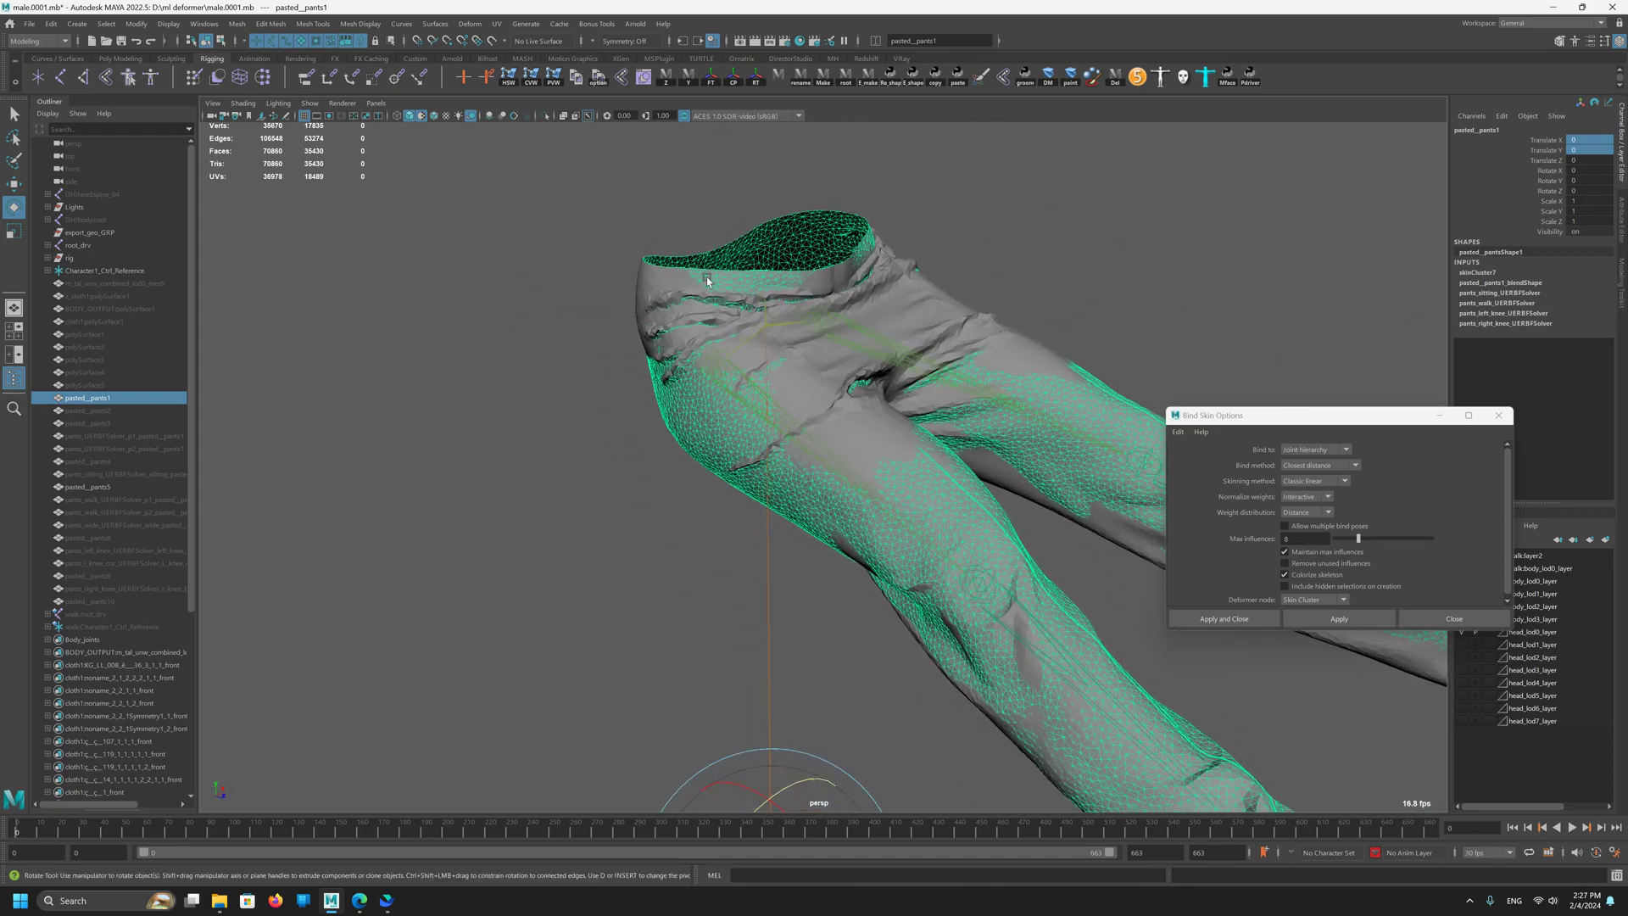
right_click_drag(707, 278, 813, 351, "alt")
middle_click_drag(813, 352, 784, 408, "alt")
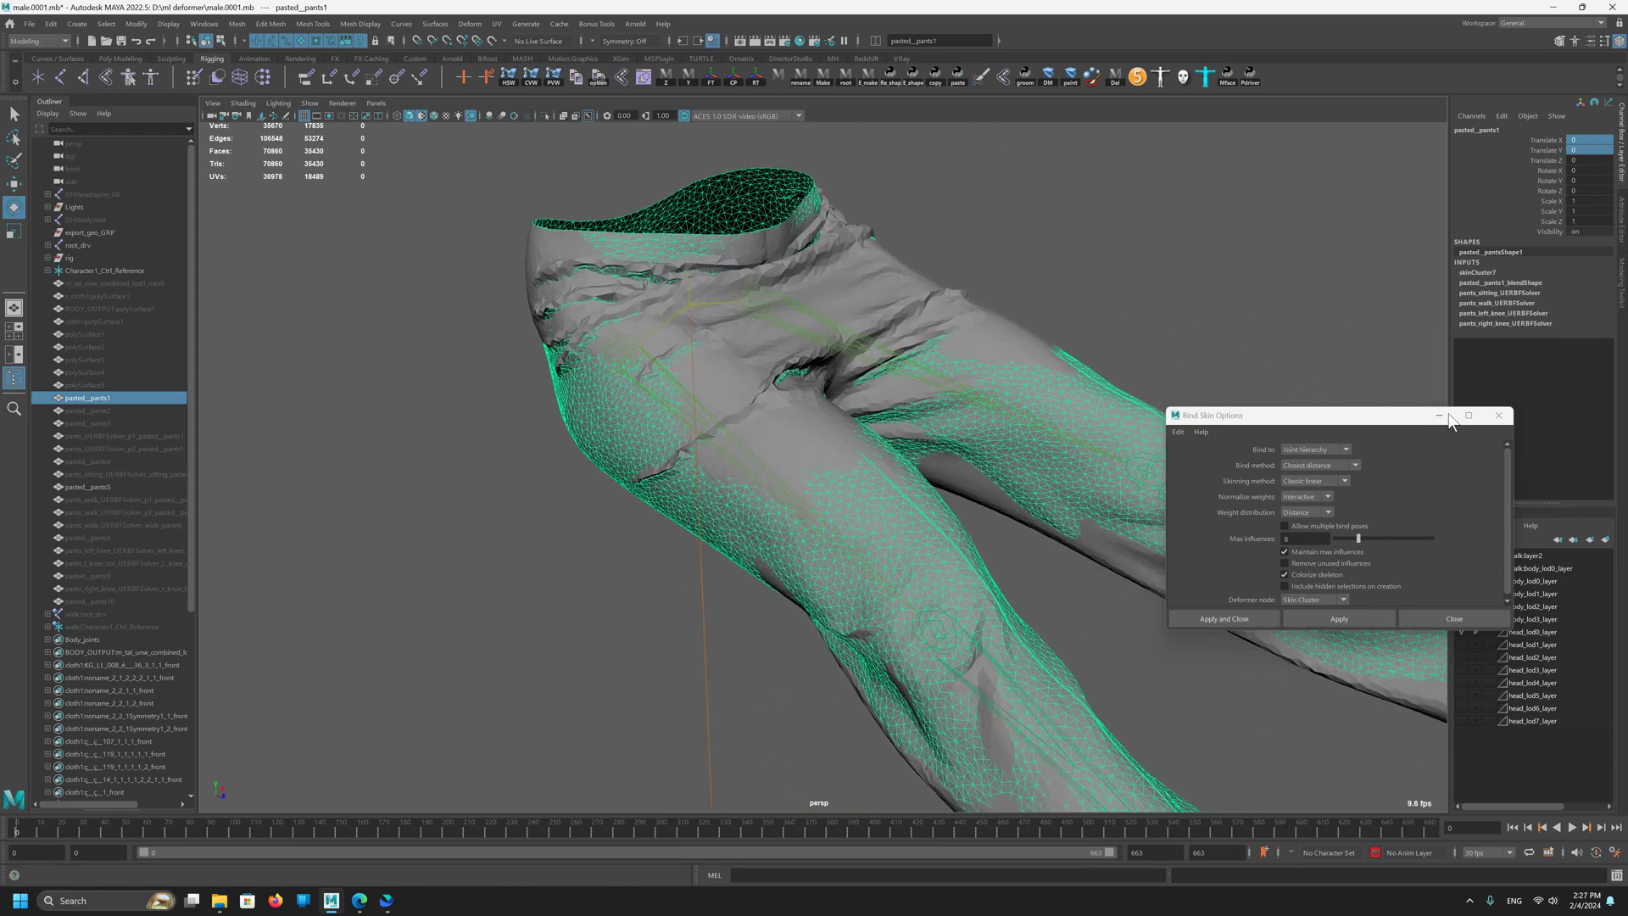
left_click_drag(1356, 421, 1411, 428)
scroll(873, 415, "up", 2)
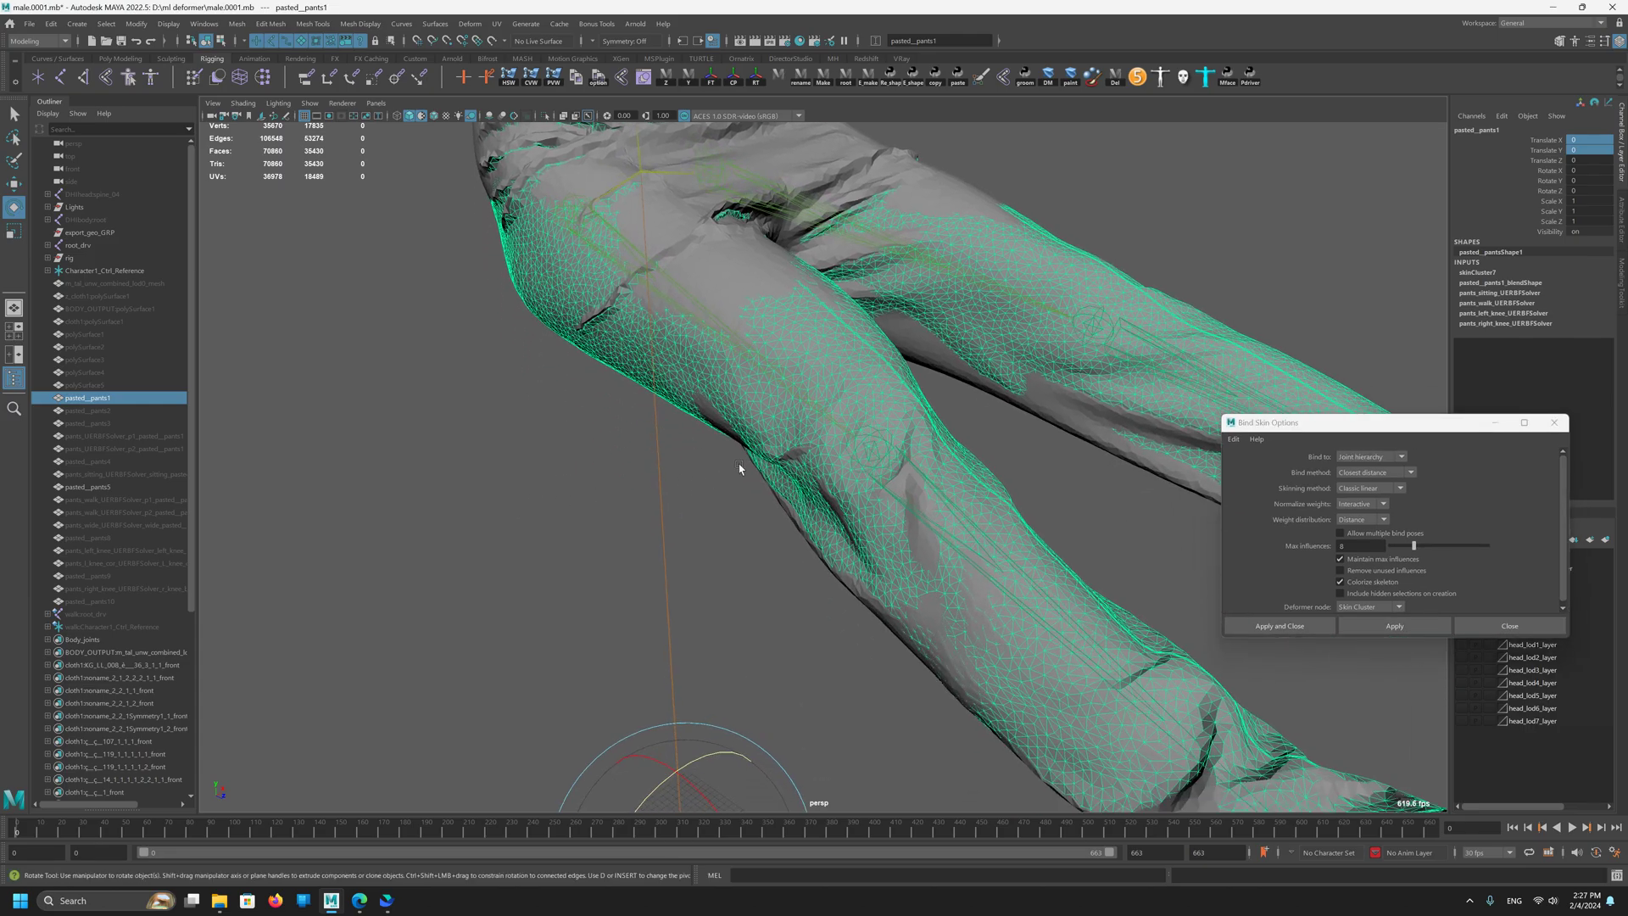
left_click(778, 243)
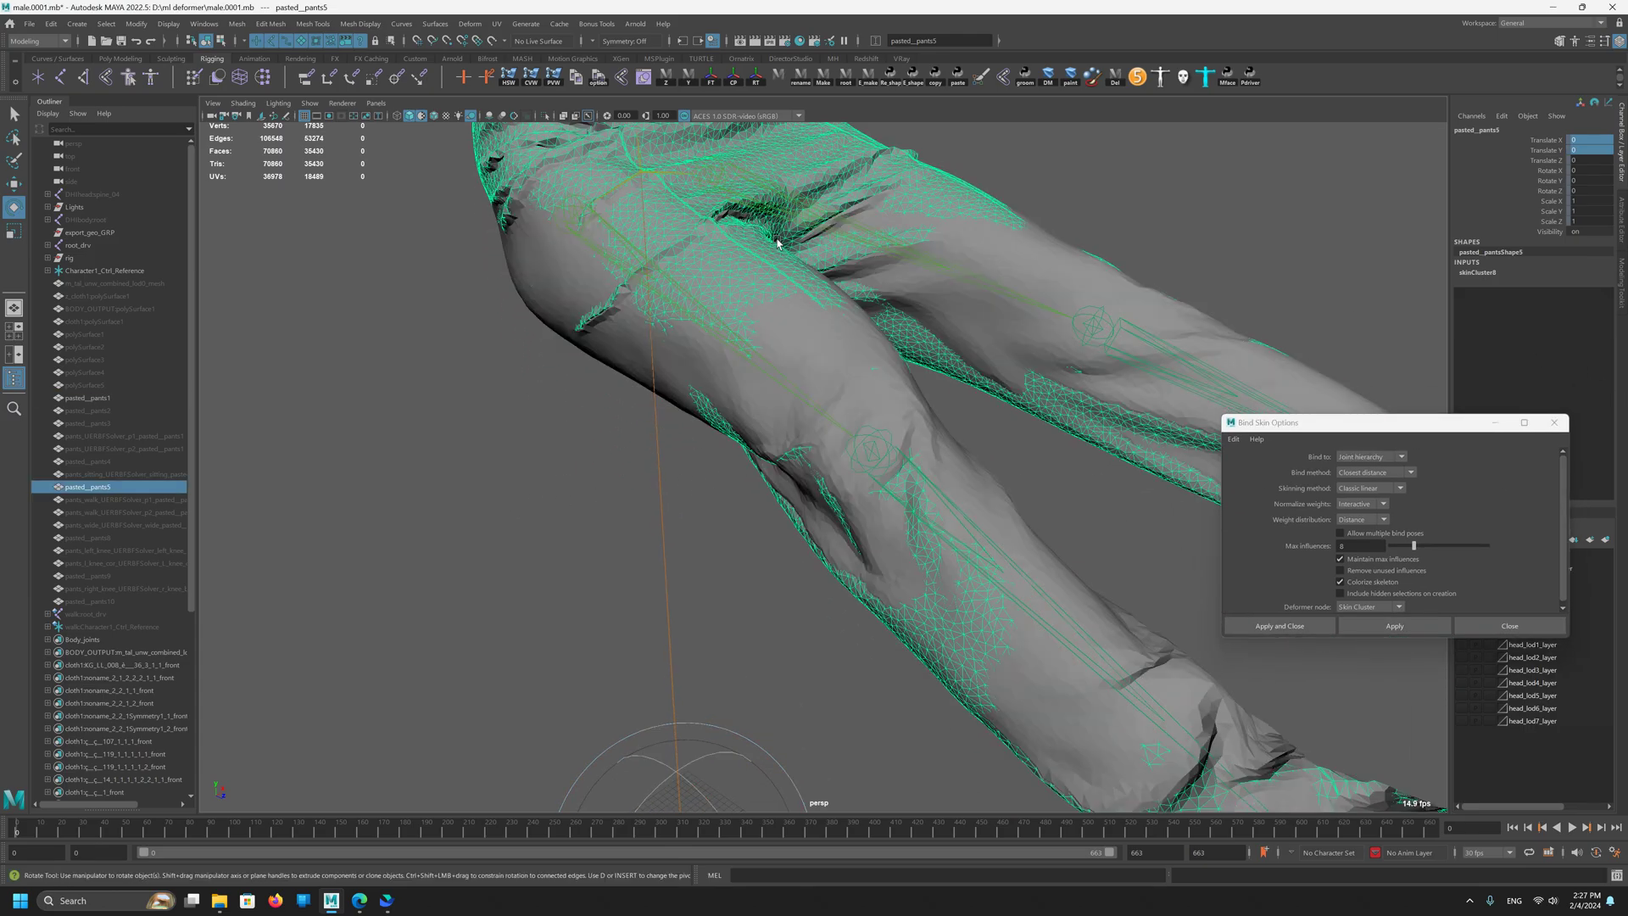
Step: Select the rigged pants followed by the wrinkled posed pants, and close the Bind Skin options
left_click(763, 422)
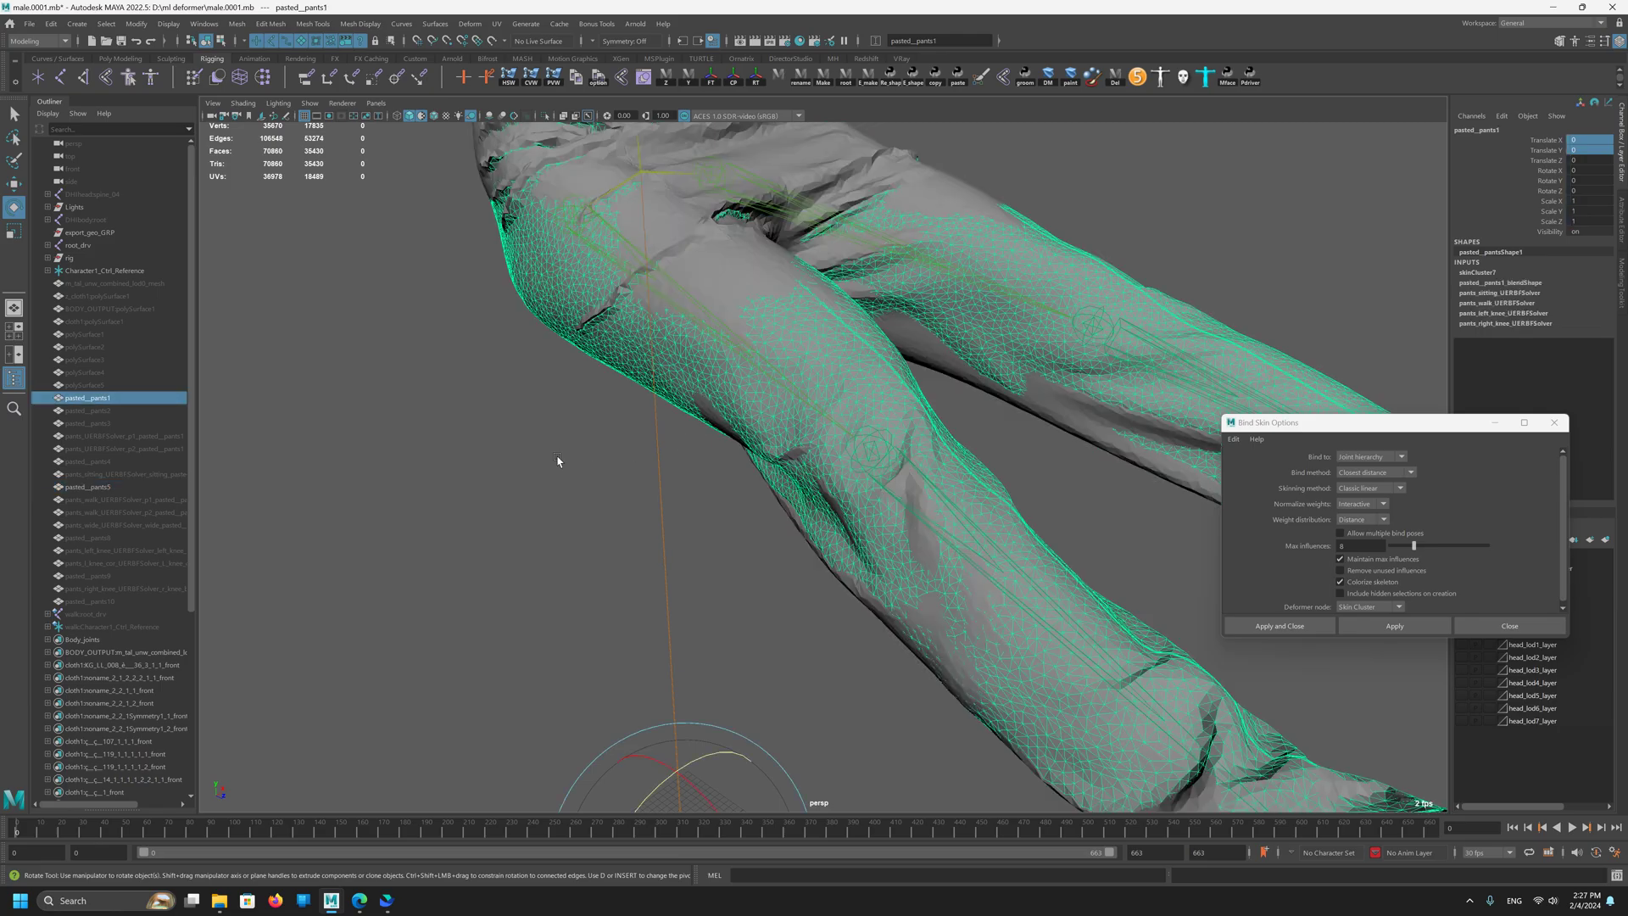
right_click_drag(786, 461, 809, 549, "alt")
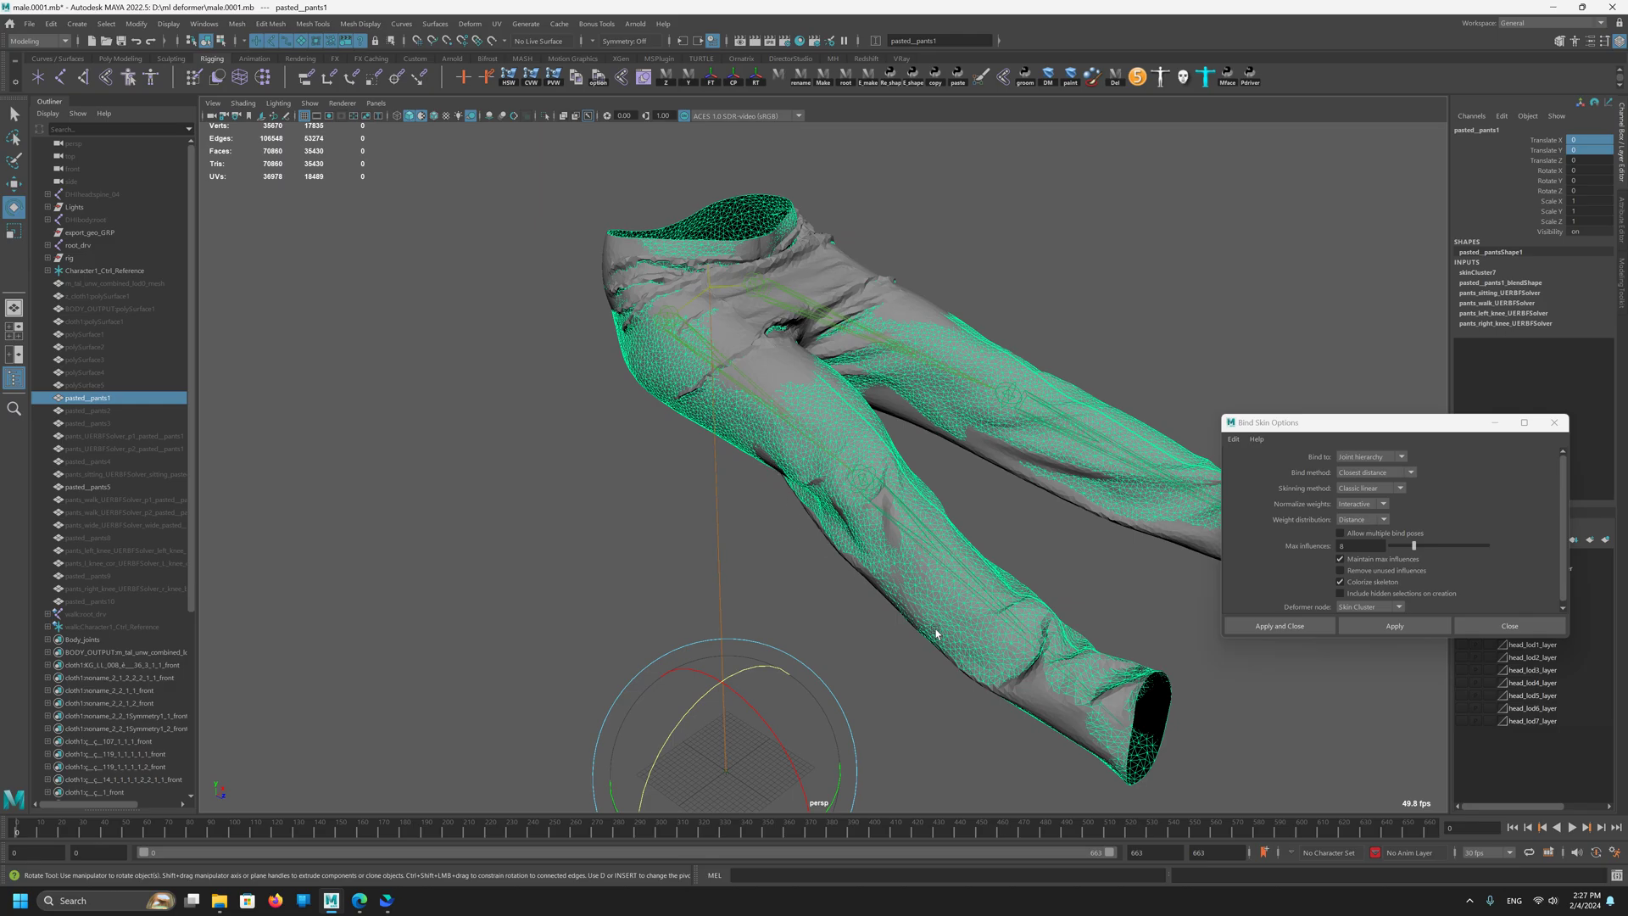
scroll(861, 567, "up", 4)
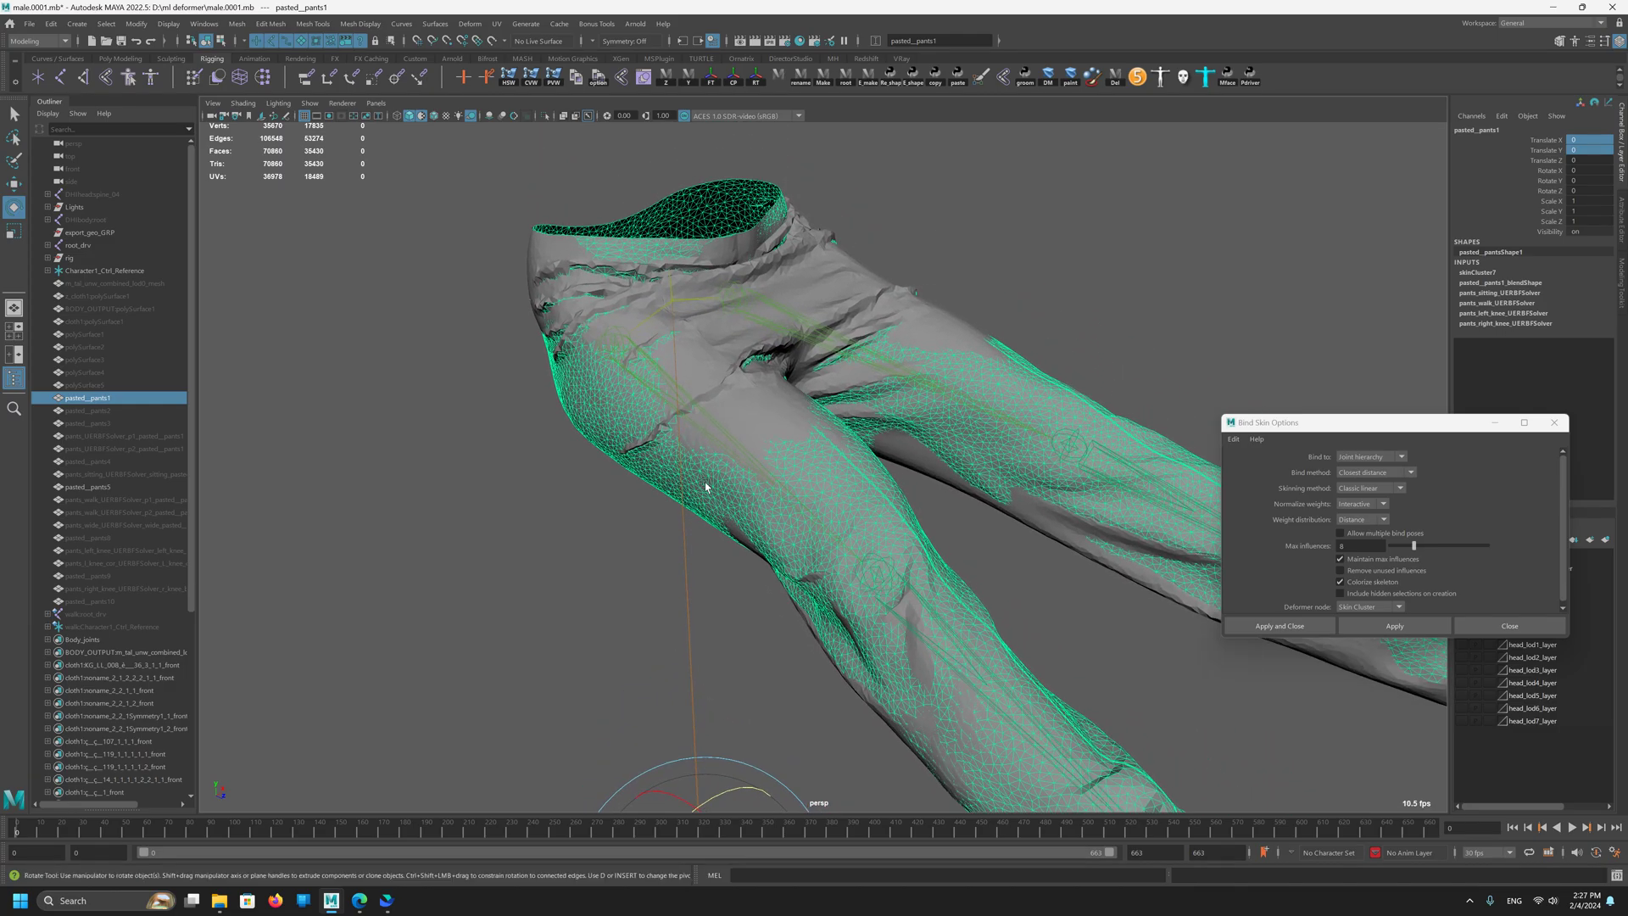
left_click(733, 425, "shift")
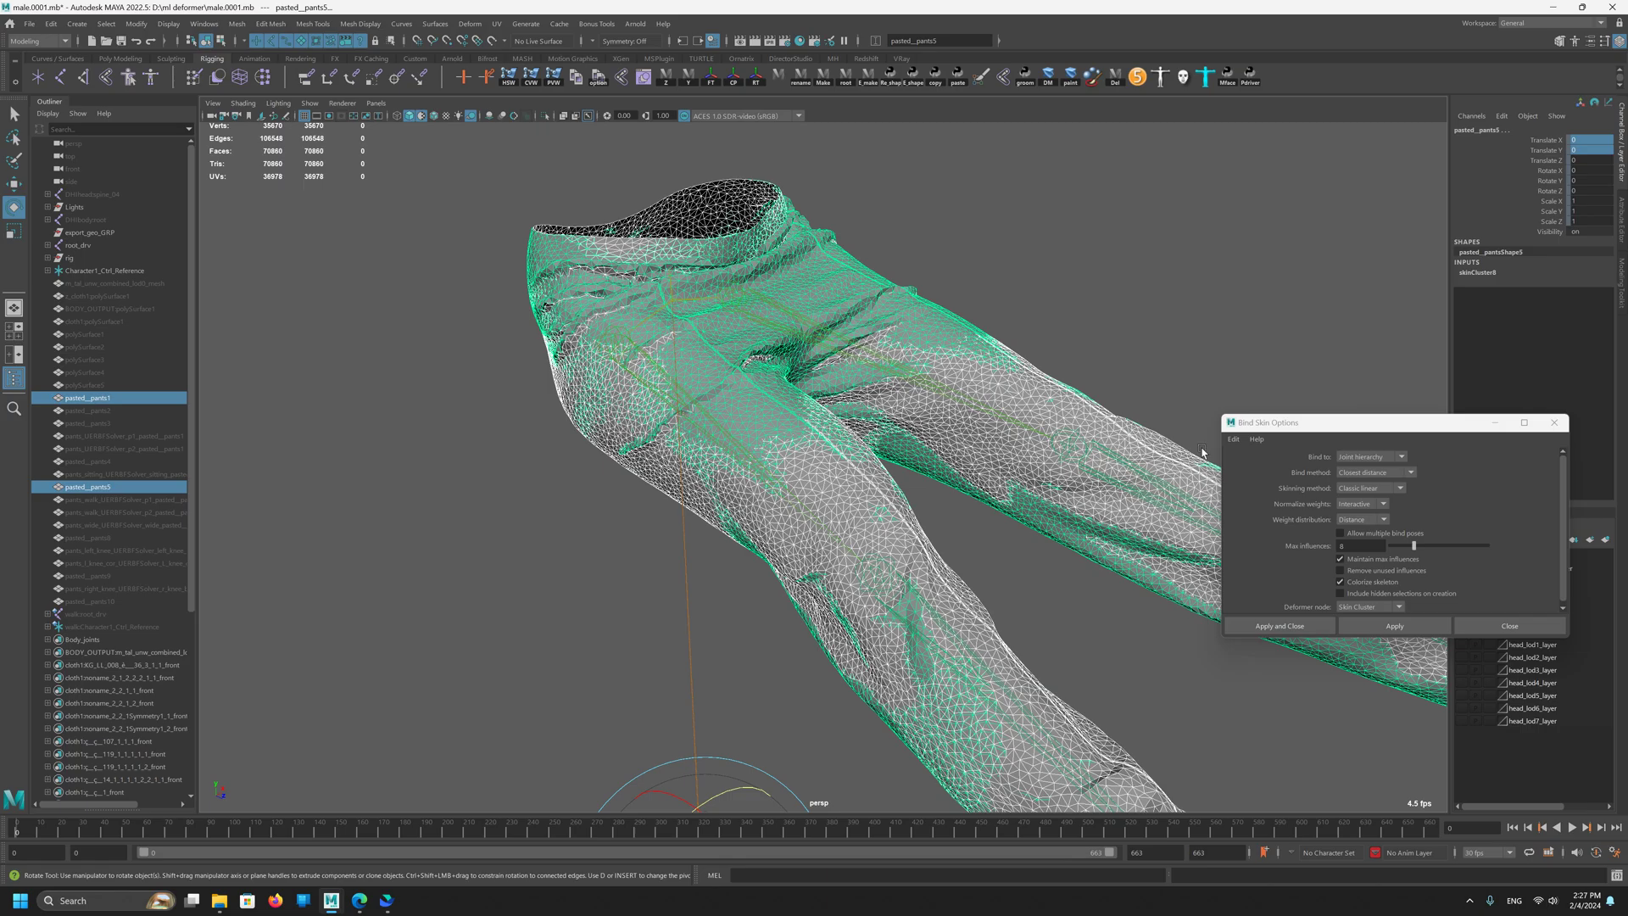
left_click(1554, 423)
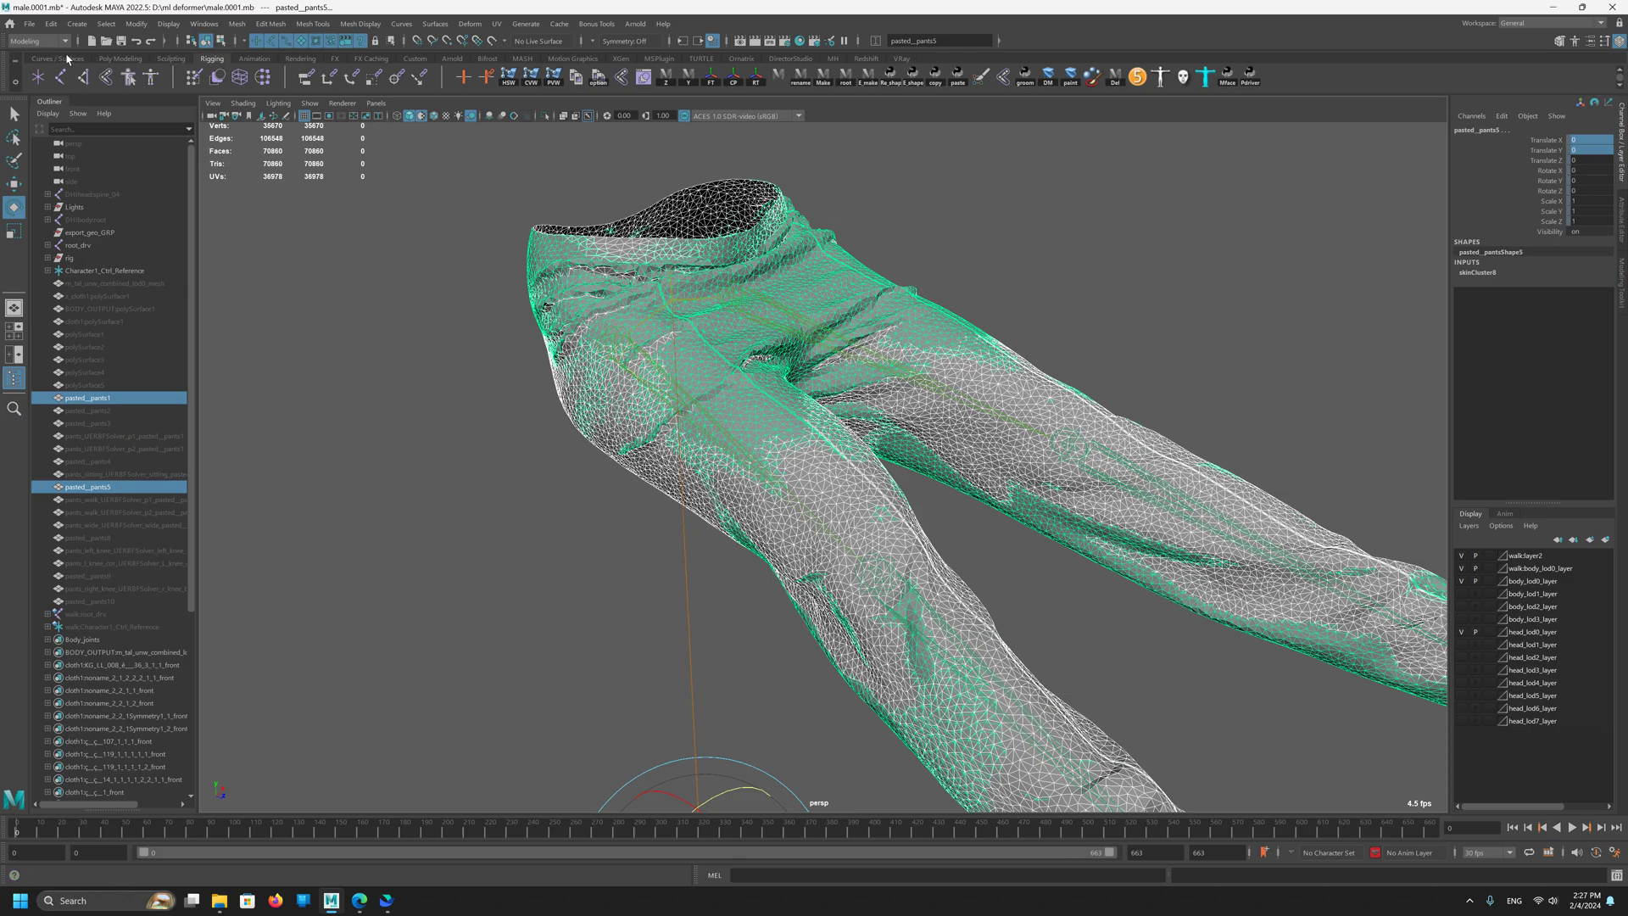
Step: Switch to the Rigging menu set and open the Copy Skin Weights options
left_click(38, 41)
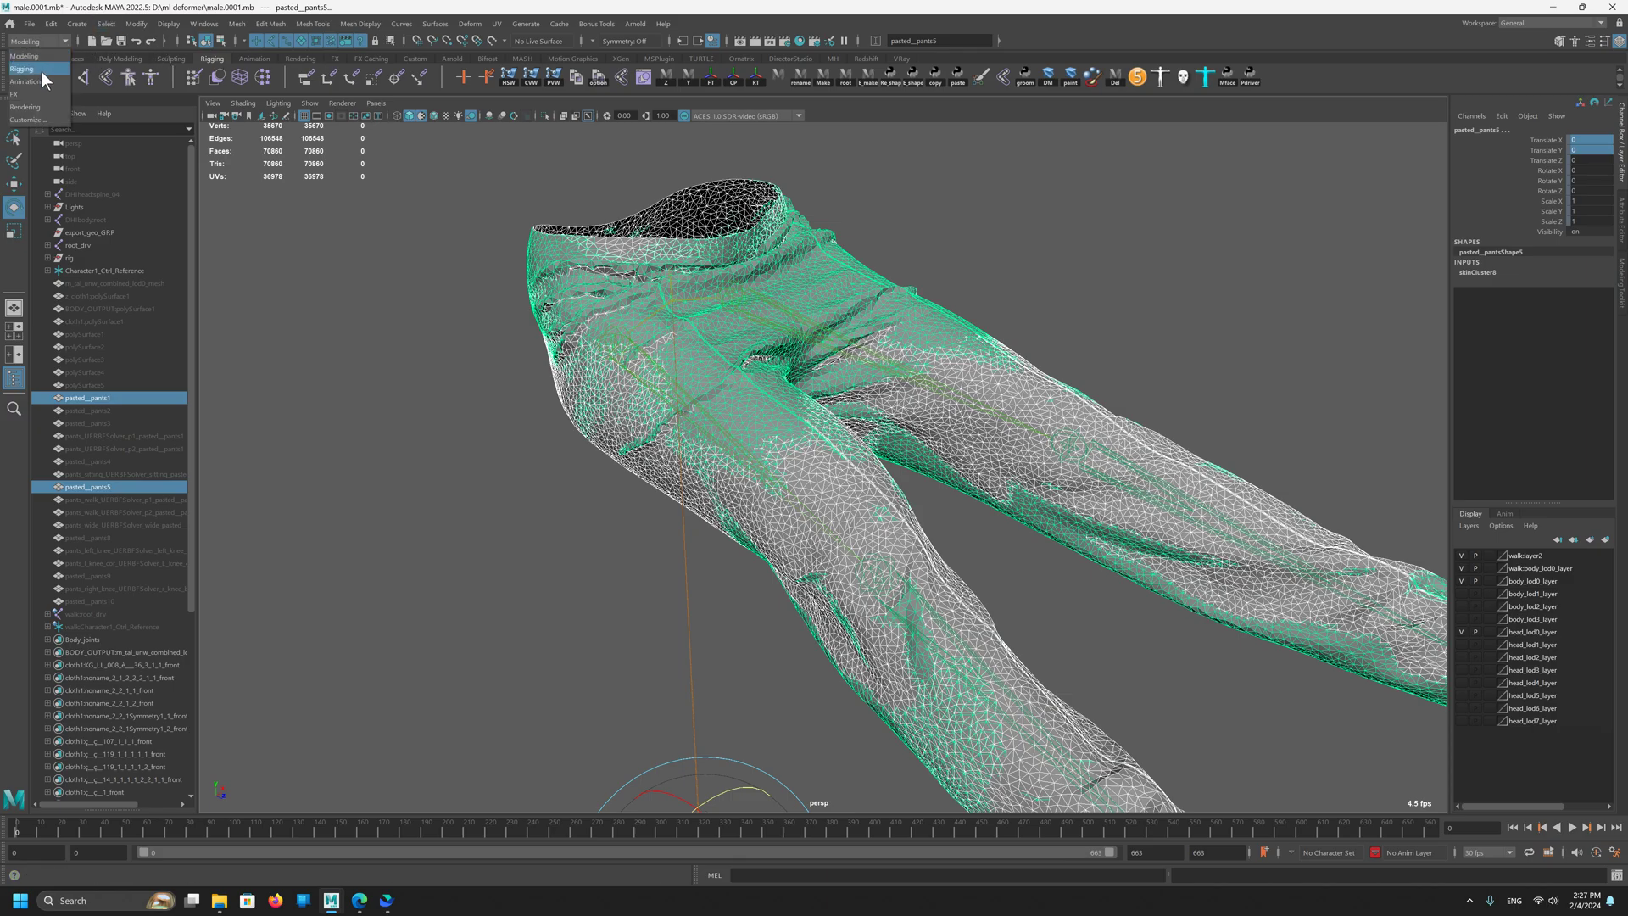
left_click(39, 68)
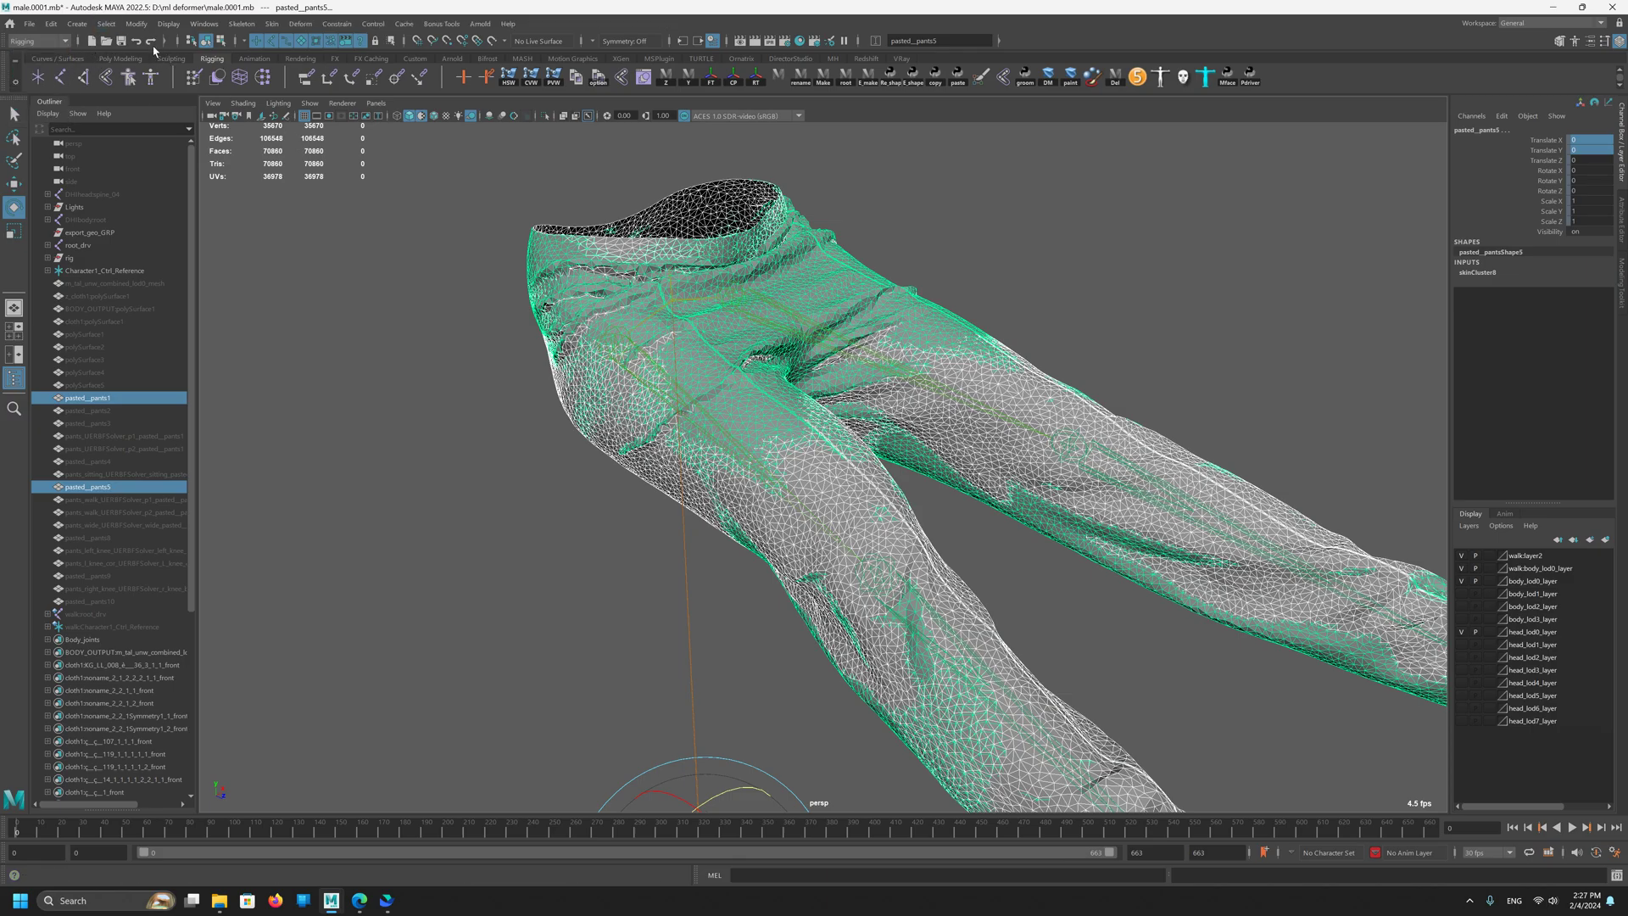
left_click(272, 25)
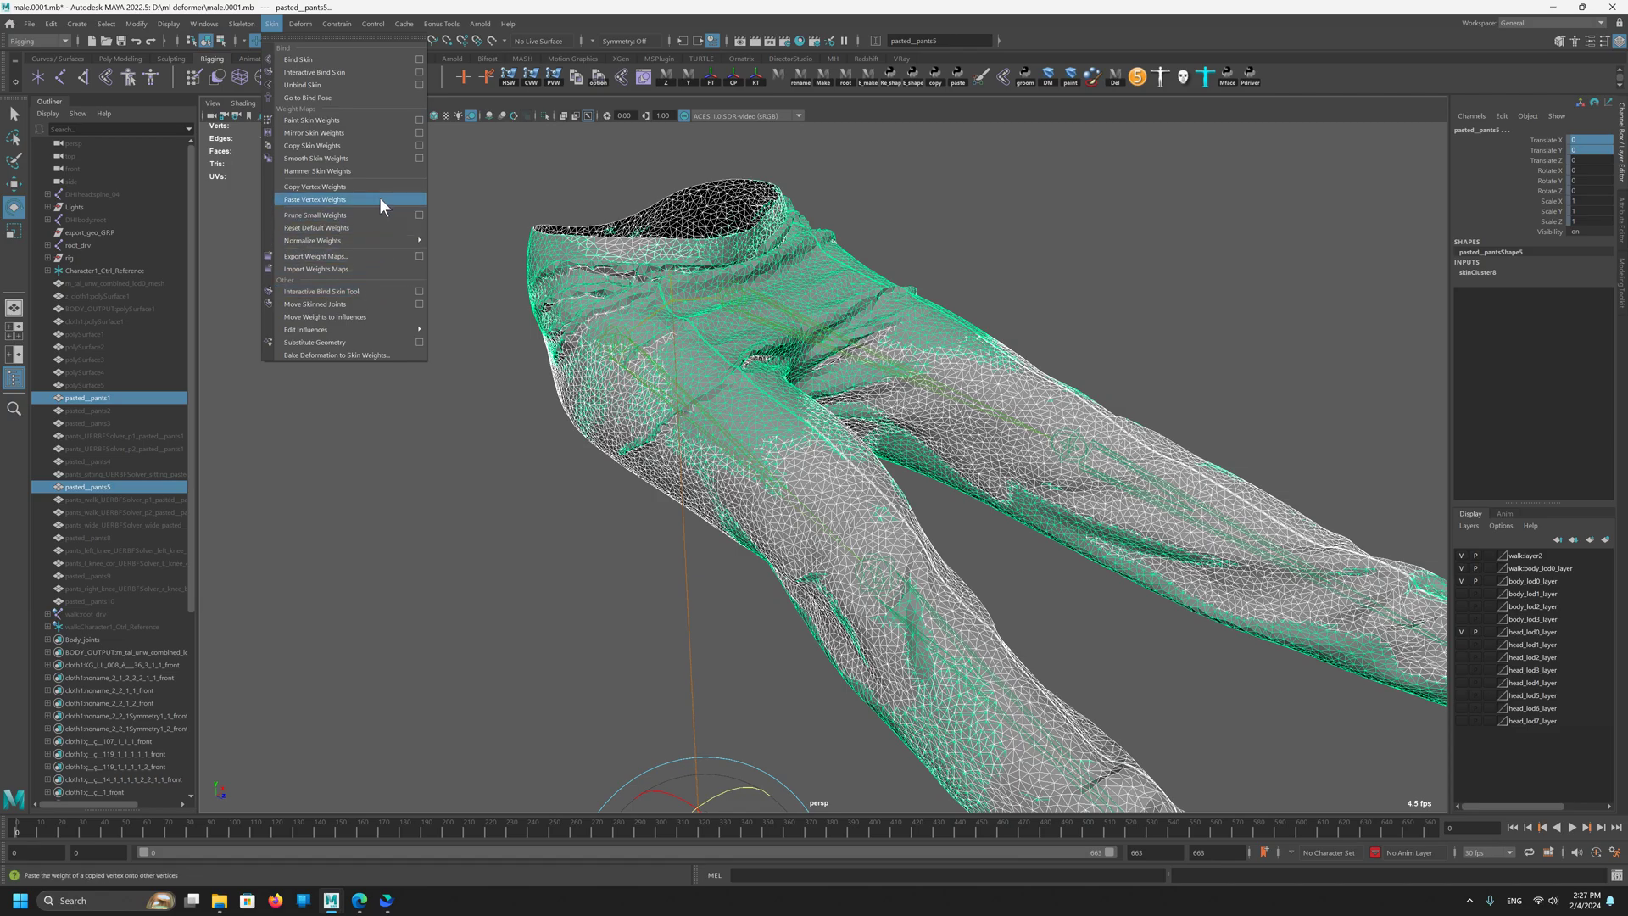
left_click(419, 146)
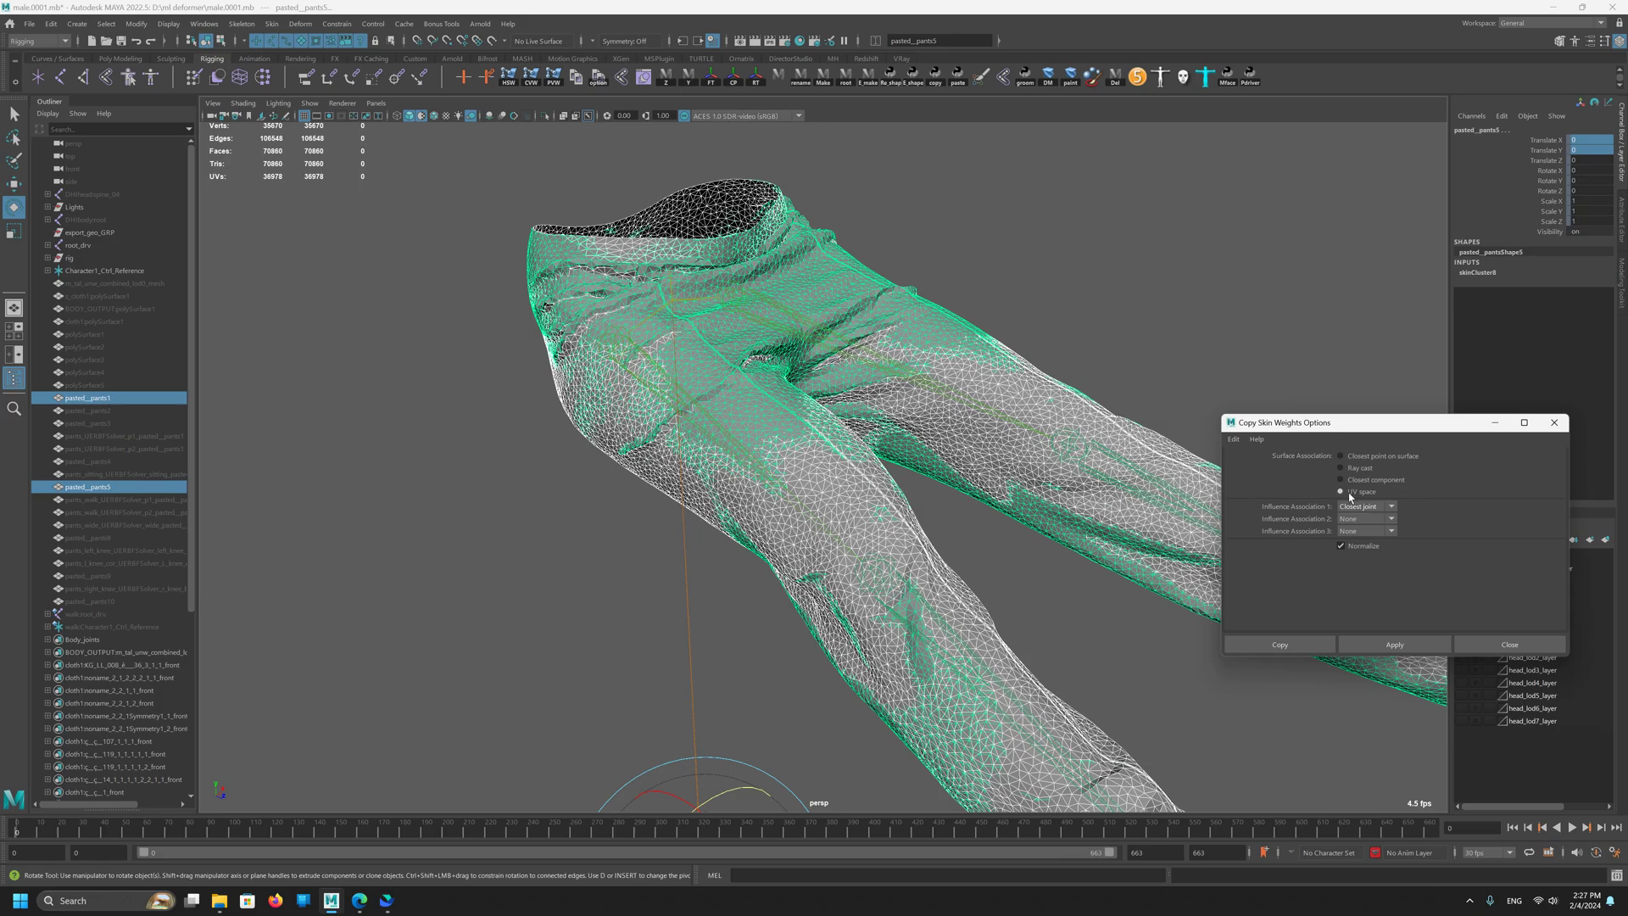
Step: Select the posed pants and examine their UV shell layout in the UV Editor, then close the editor
left_click_drag(922, 357, 838, 375, "alt")
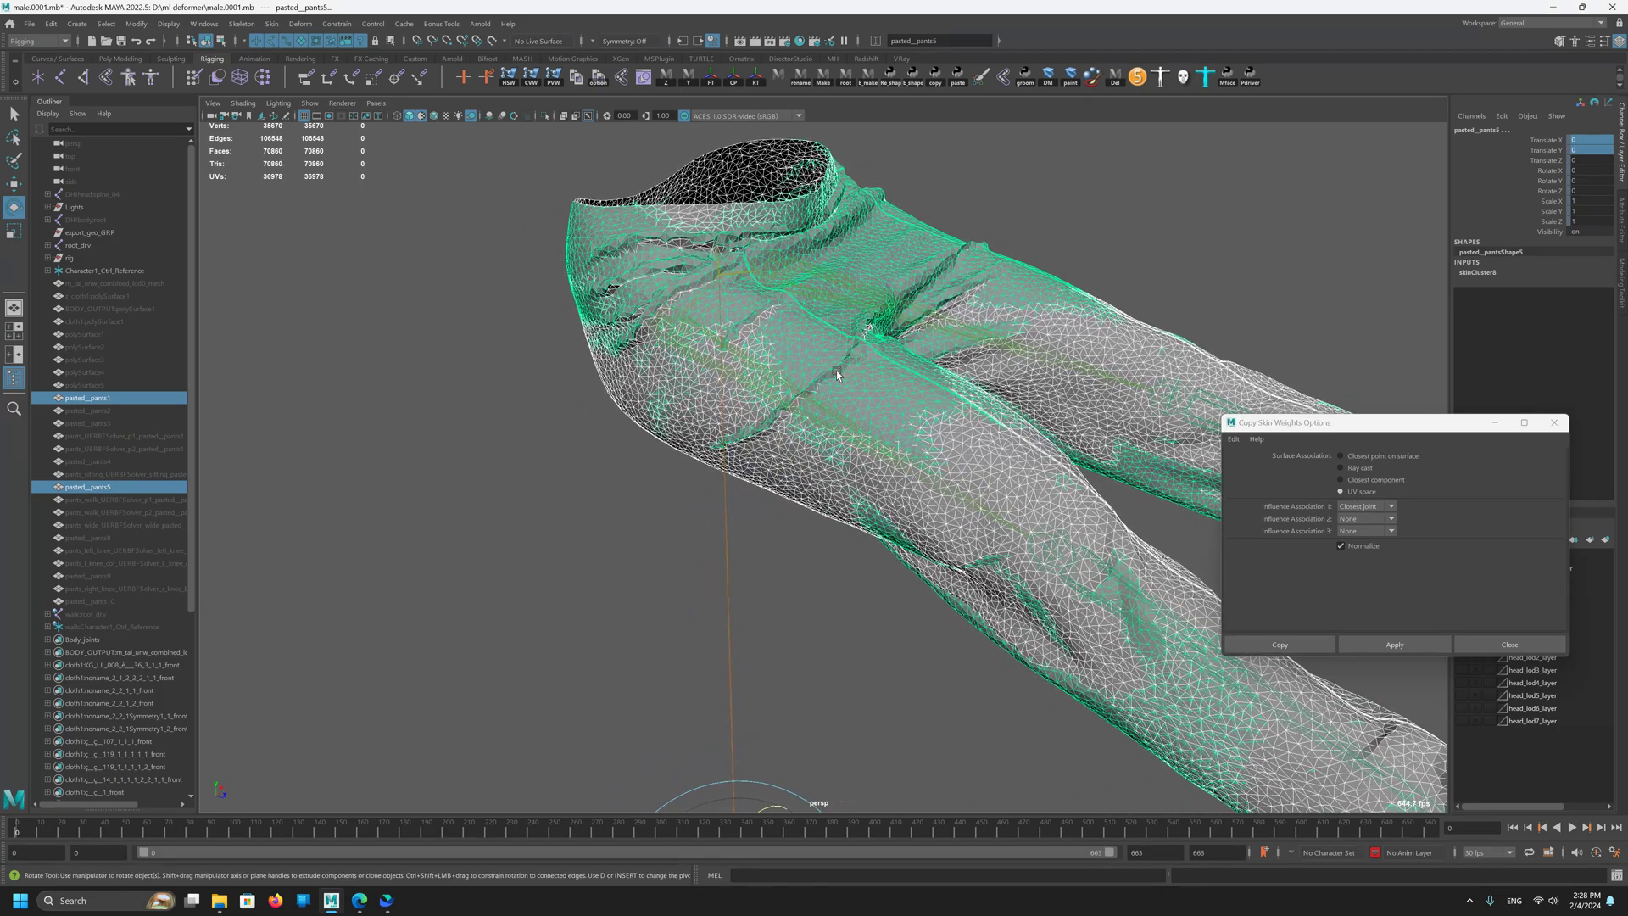
left_click(837, 375)
left_click(203, 24)
mouse_move(217, 101)
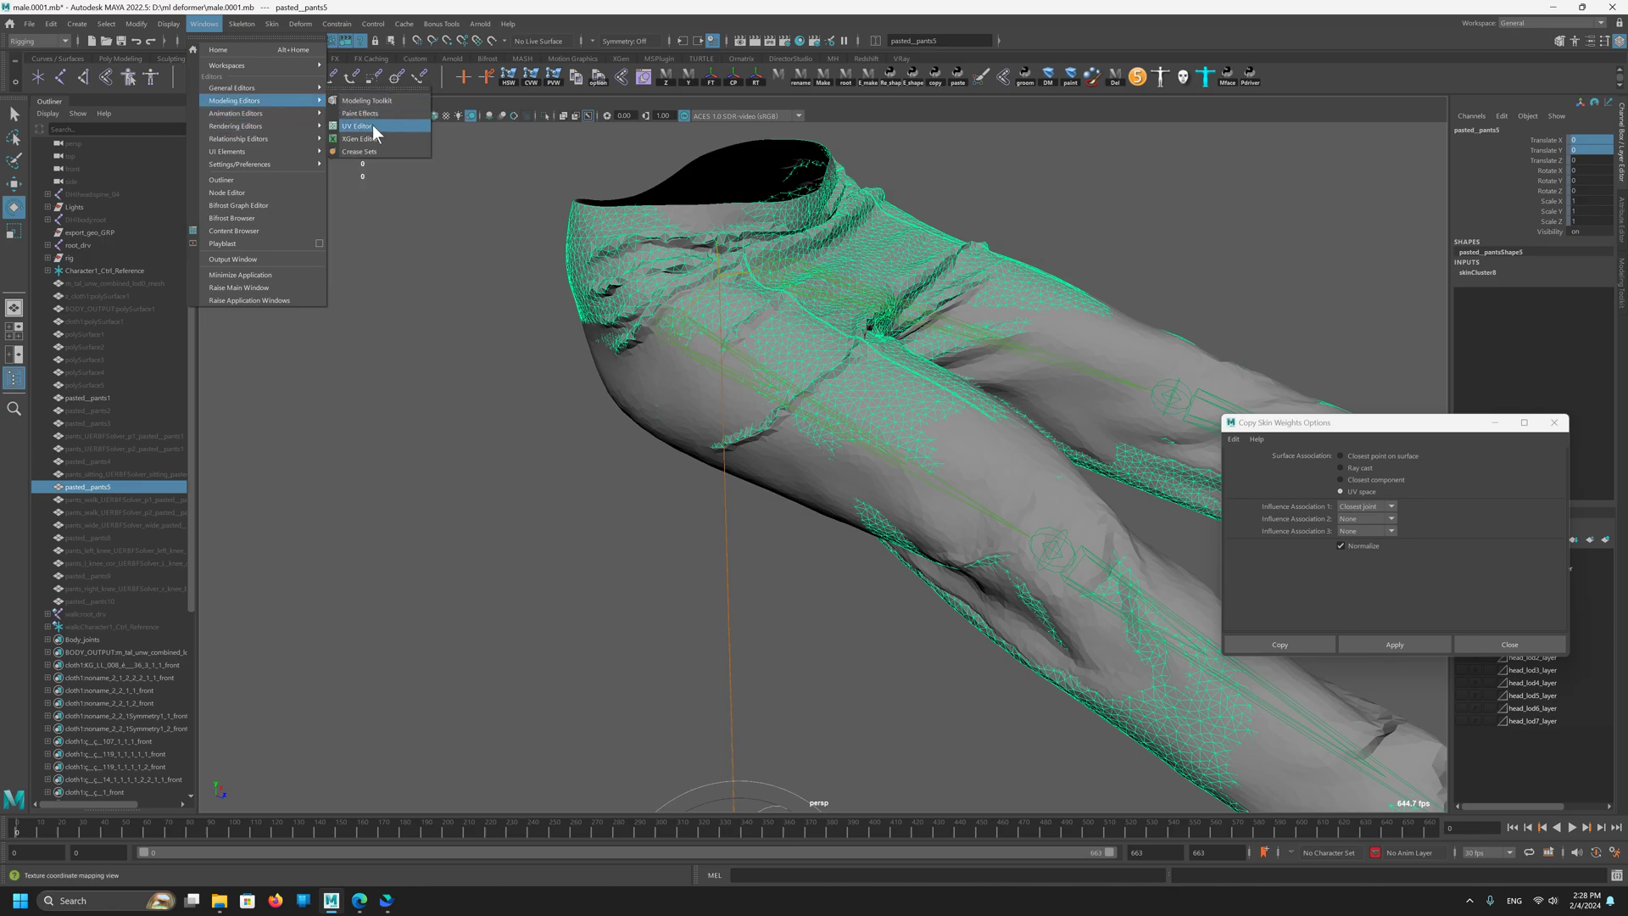
left_click(374, 127)
scroll(480, 418, "down", 3)
scroll(480, 418, "up", 3)
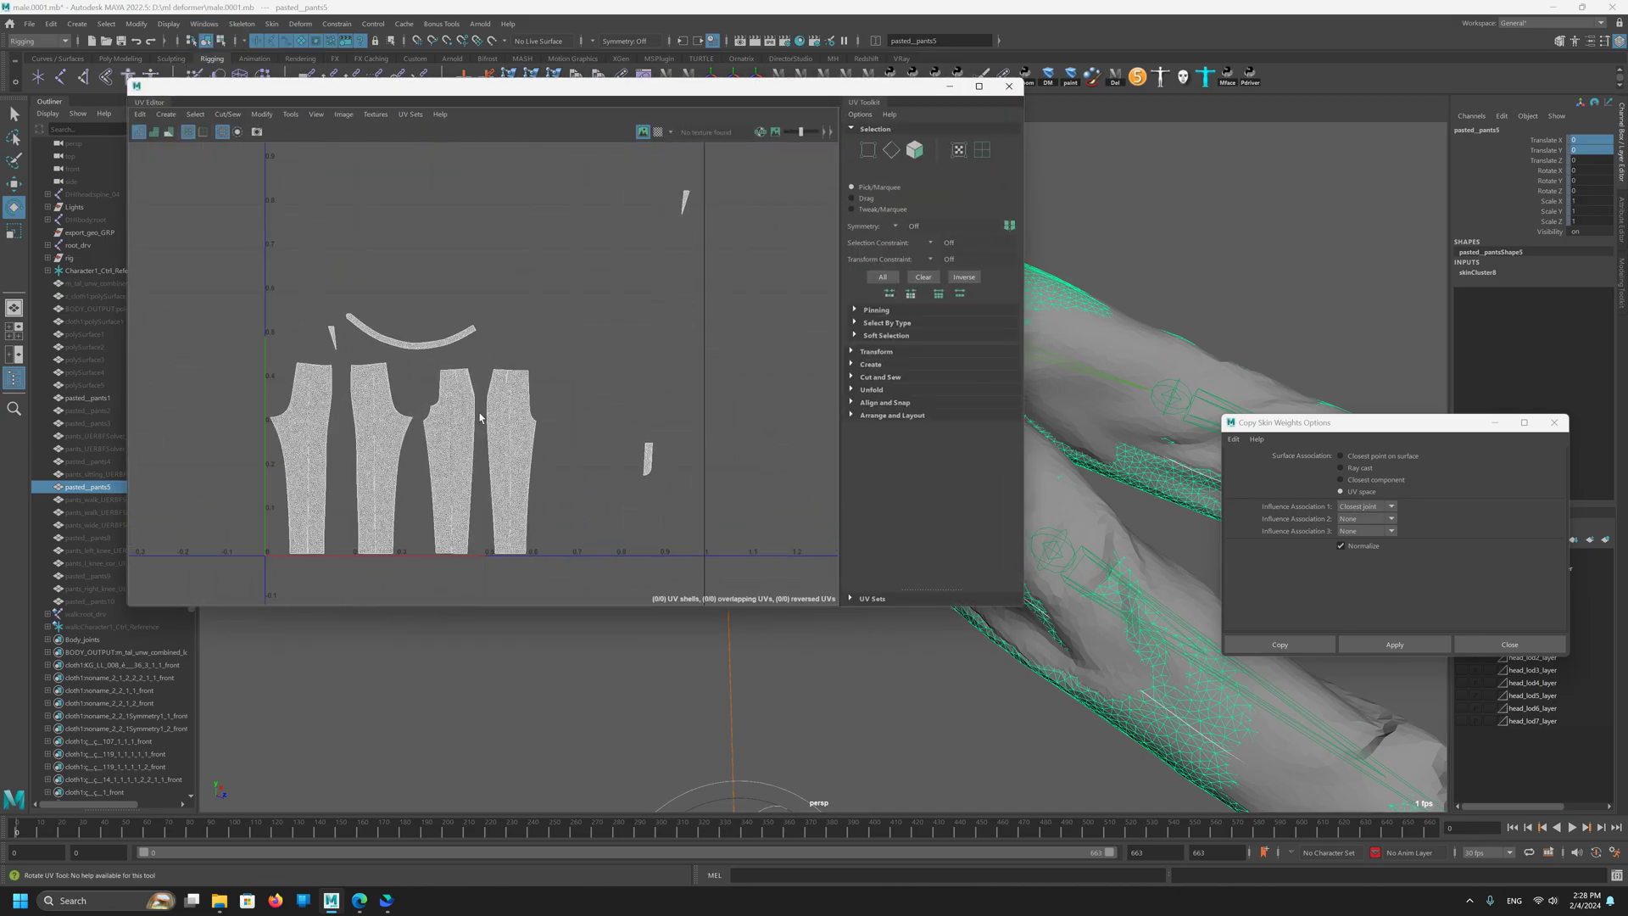
scroll(480, 418, "down", 4)
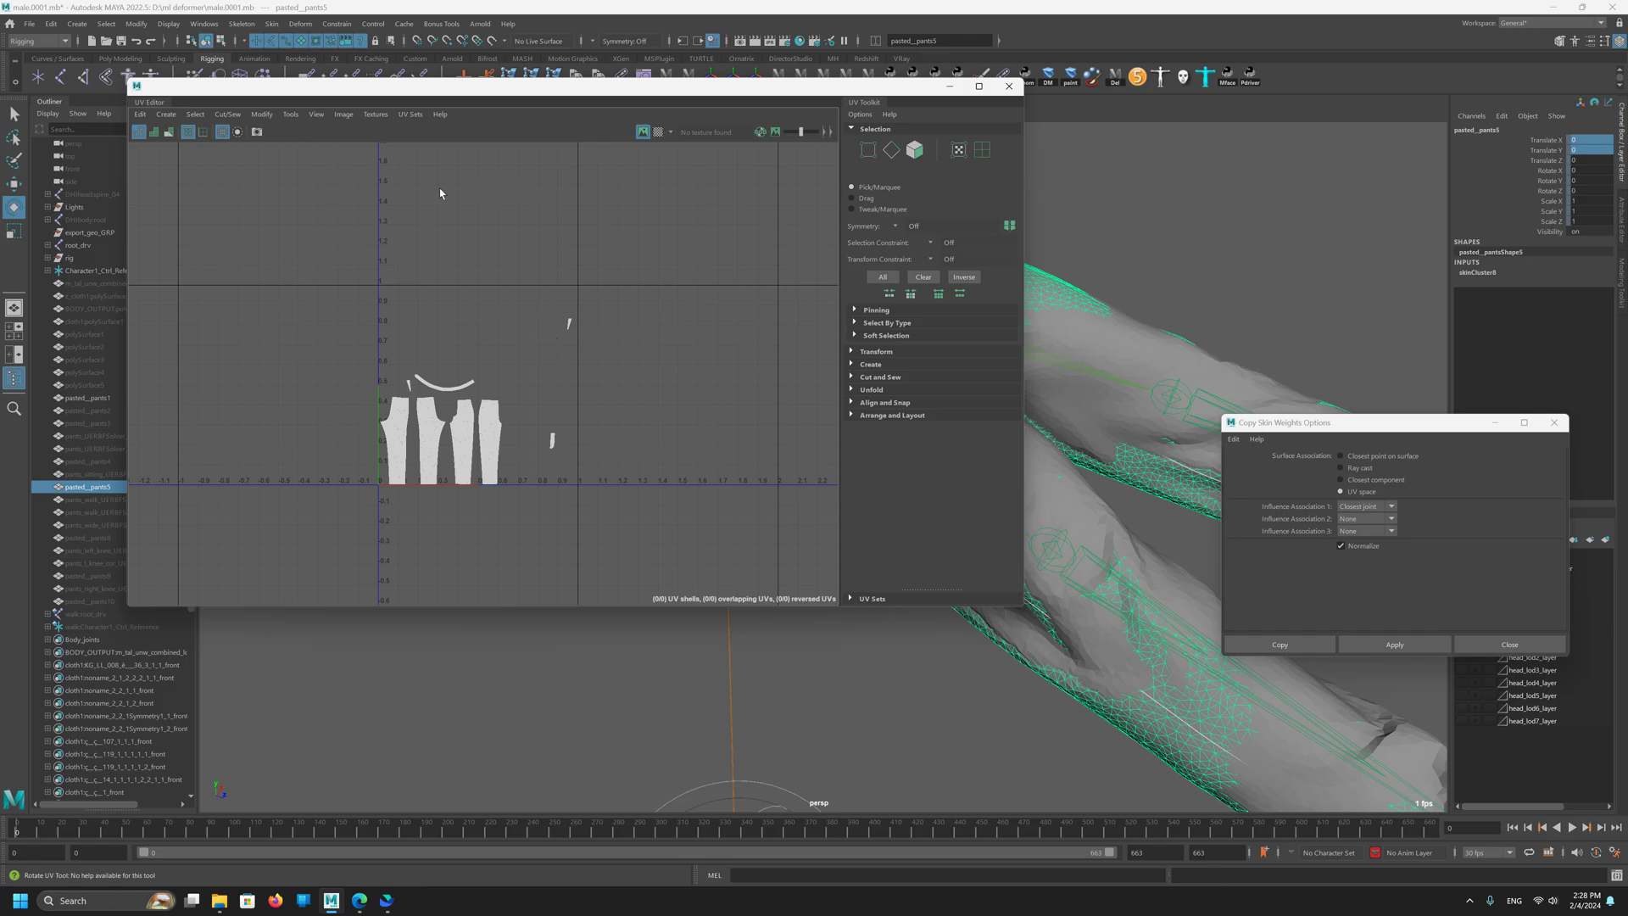
right_click_drag(358, 235, 536, 391, "alt")
middle_click_drag(536, 391, 481, 332, "alt")
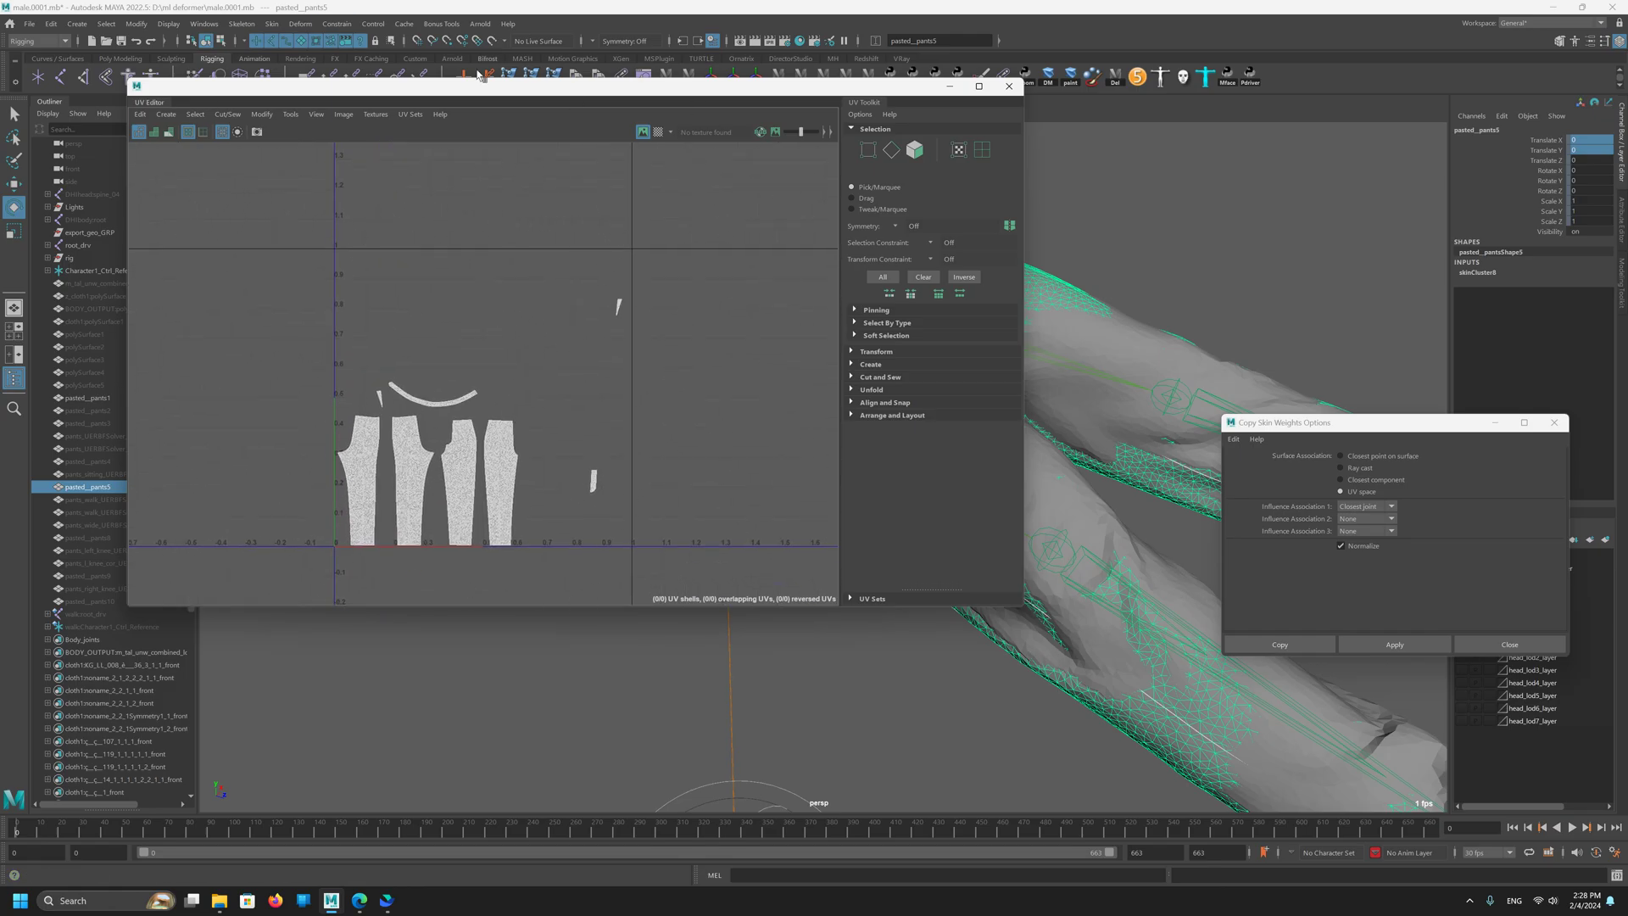
left_click(1008, 86)
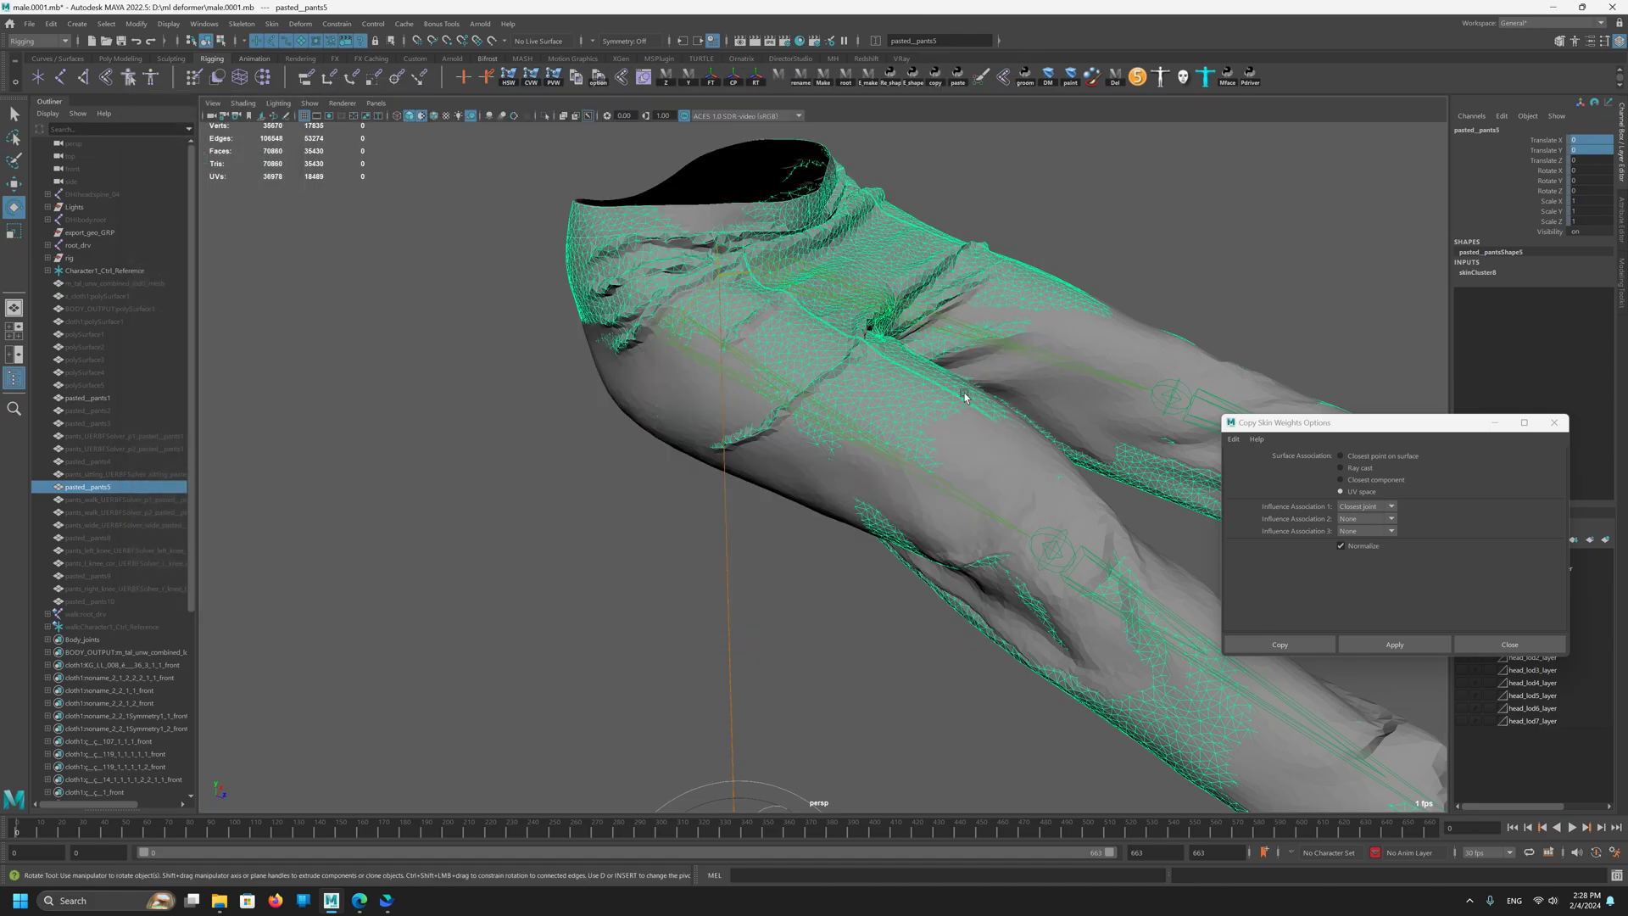
Step: Copy skin weights from the rigged pants to the posed pants, using UV space, Closest joint and Normalize
middle_click_drag(964, 398, 875, 402, "alt")
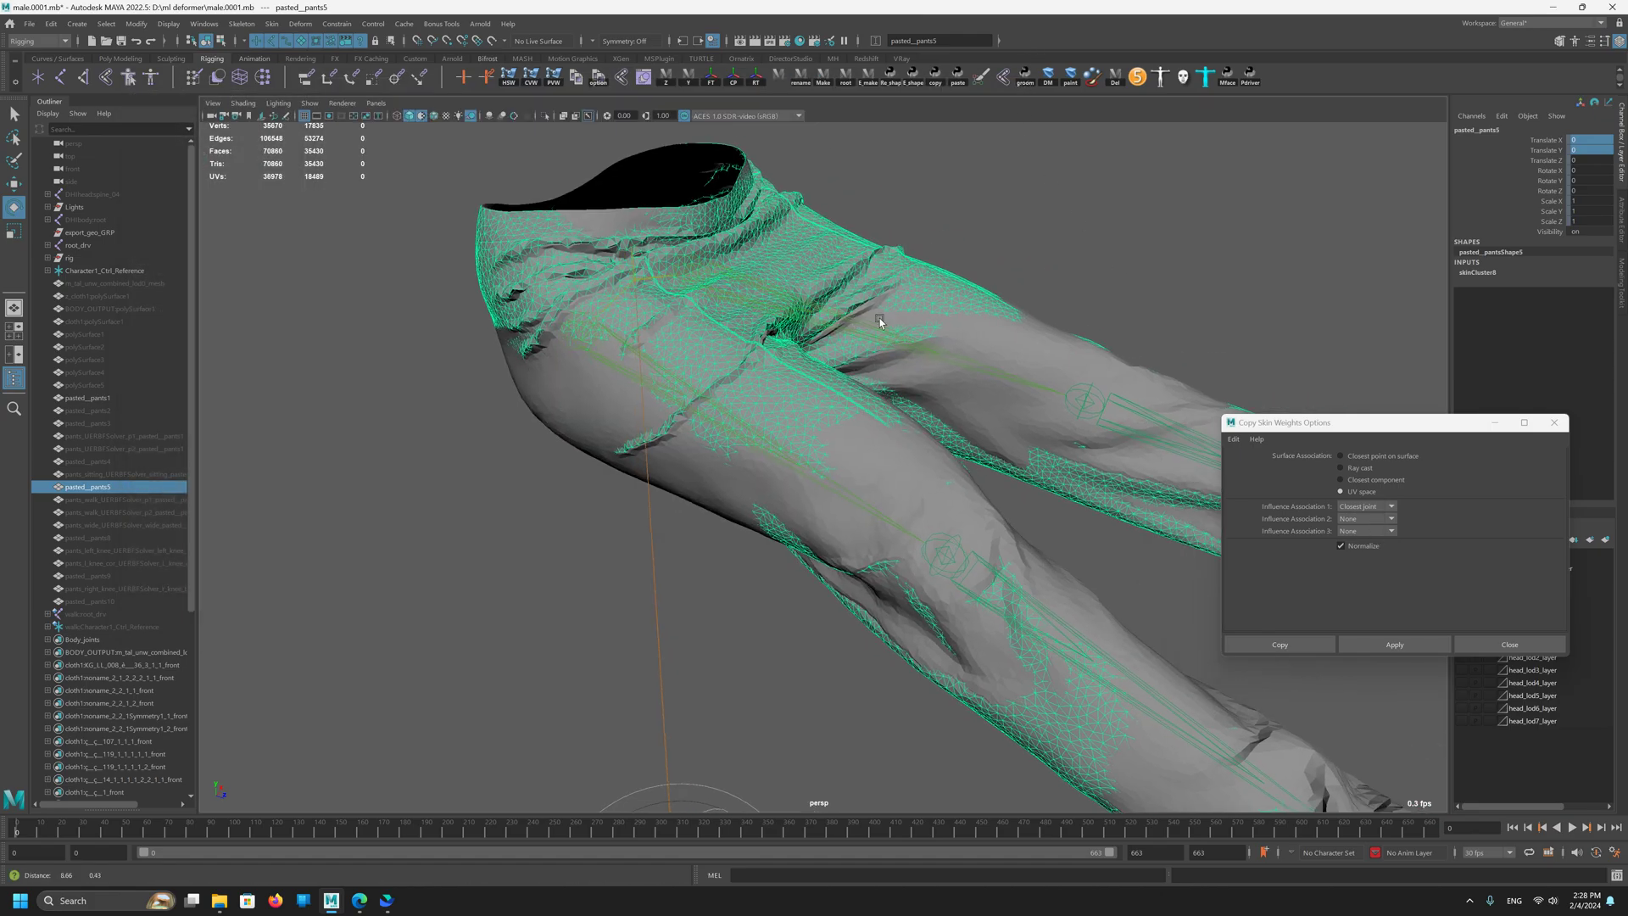
left_click(575, 428, "shift")
left_click(534, 401)
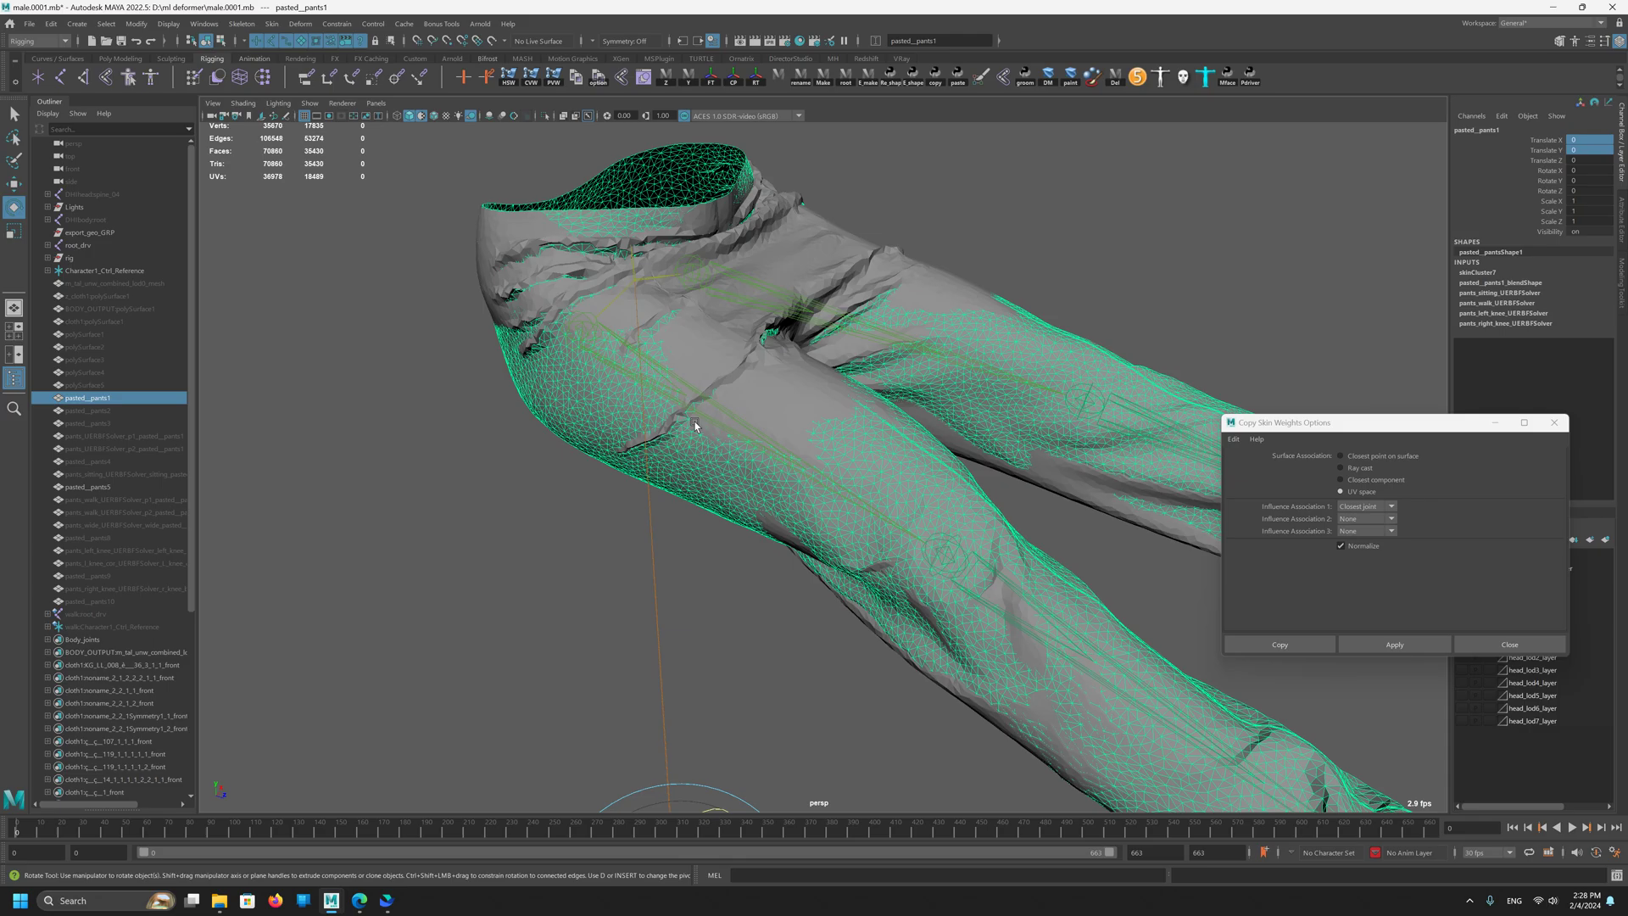
left_click(761, 390, "shift")
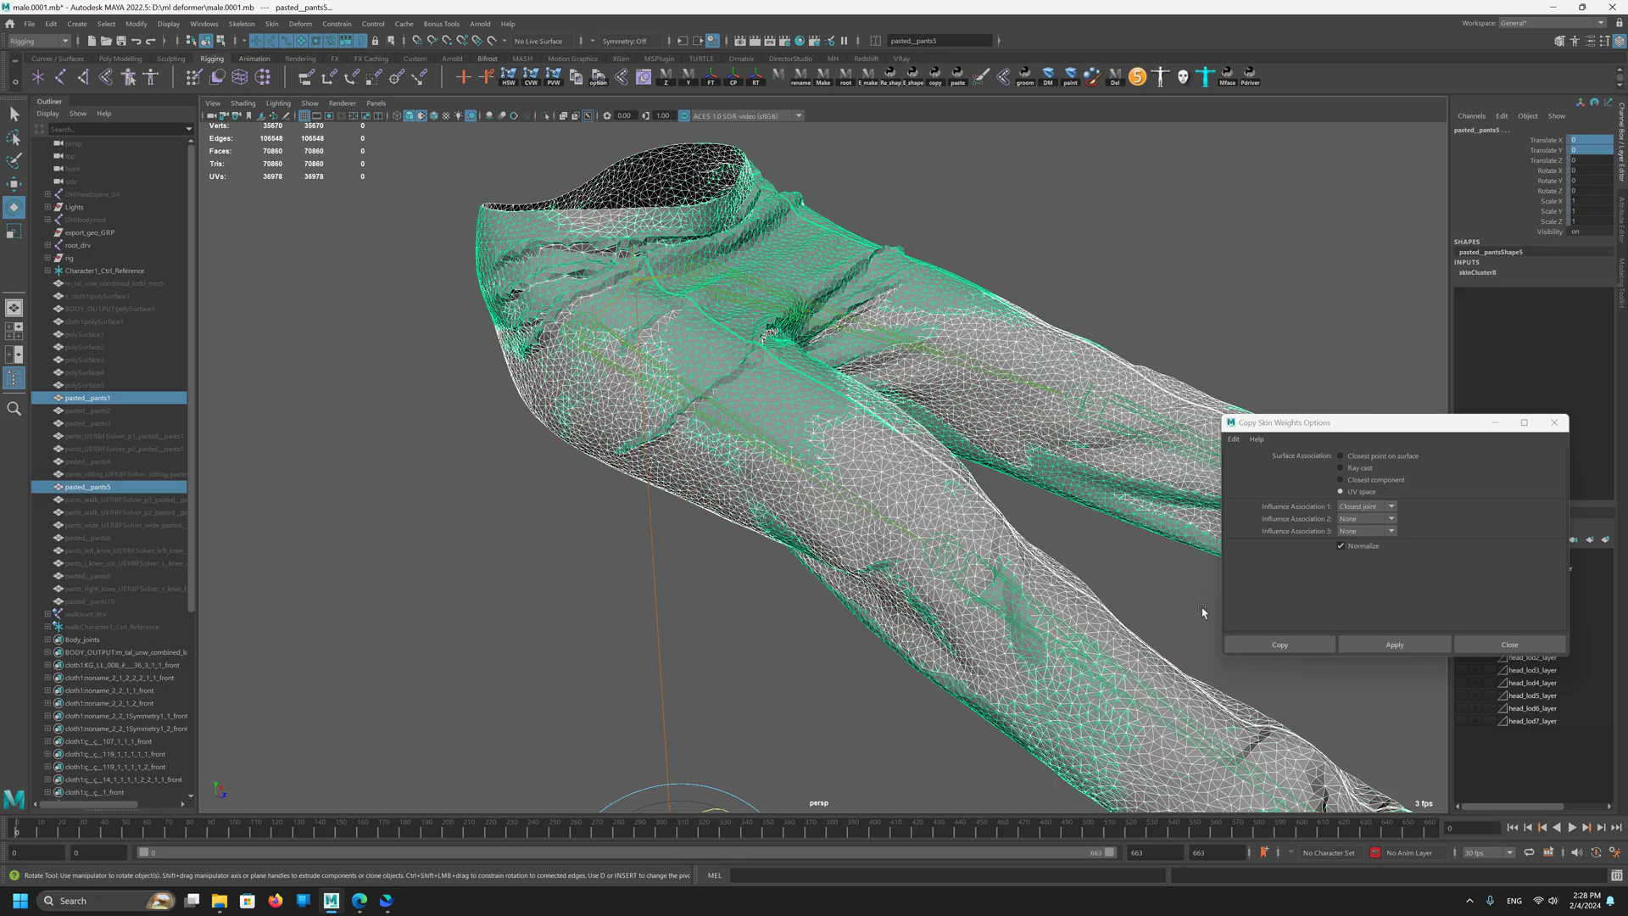
left_click(1391, 646)
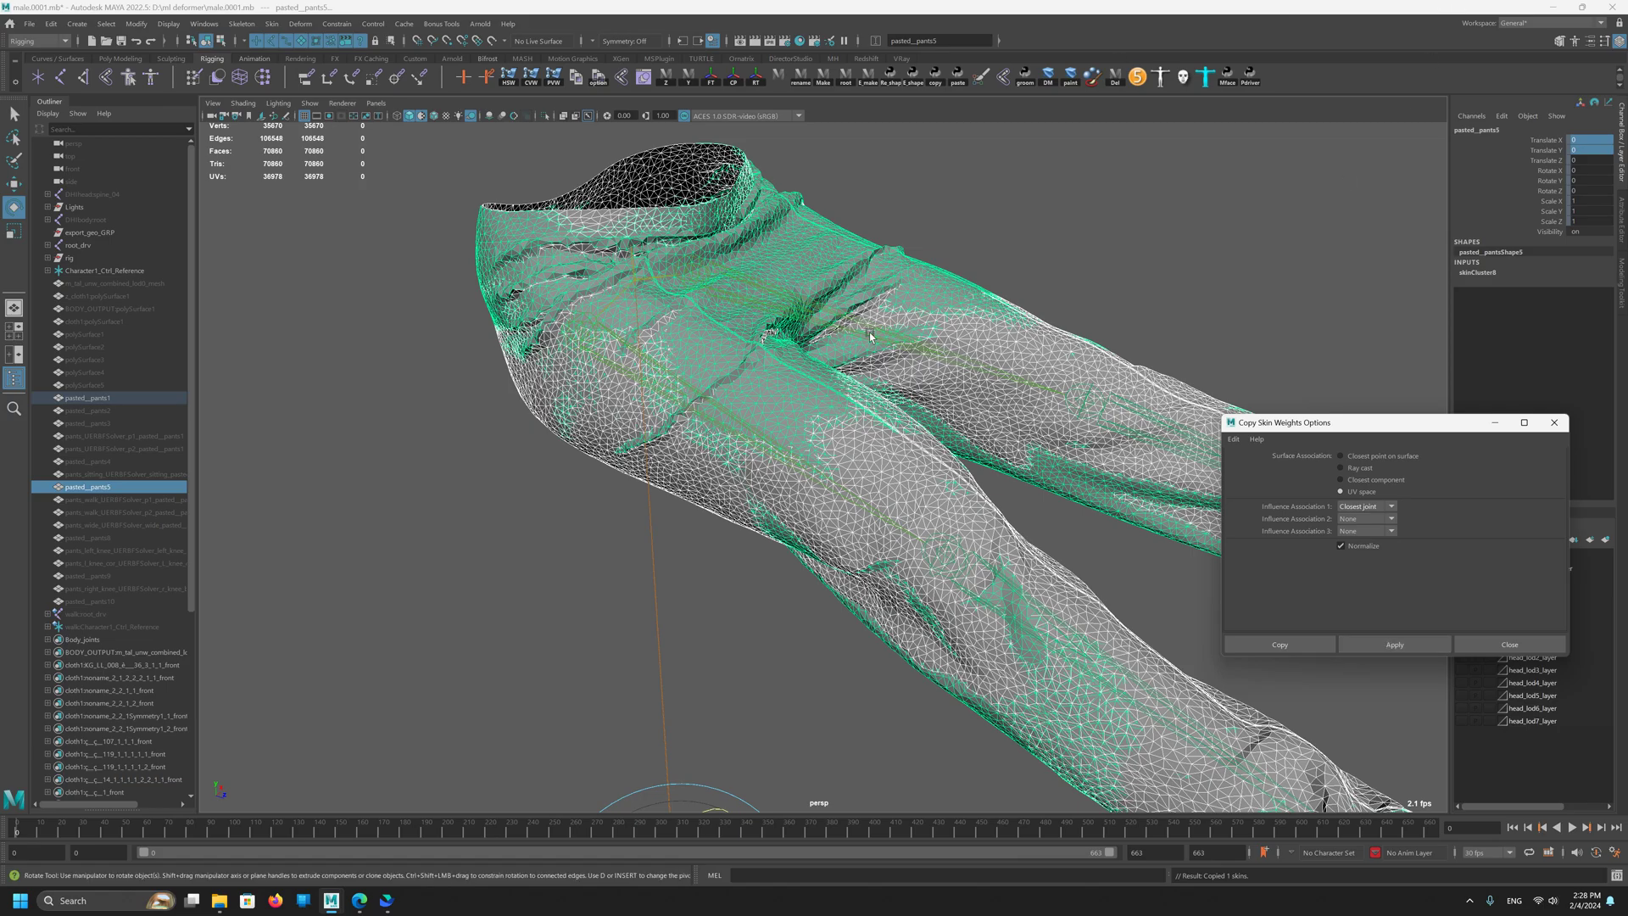
Step: Select both thigh joints and set their Rotate Z to 0 to straighten the legs
left_click_drag(920, 392, 848, 373, "alt")
left_click(842, 335)
left_click(678, 434)
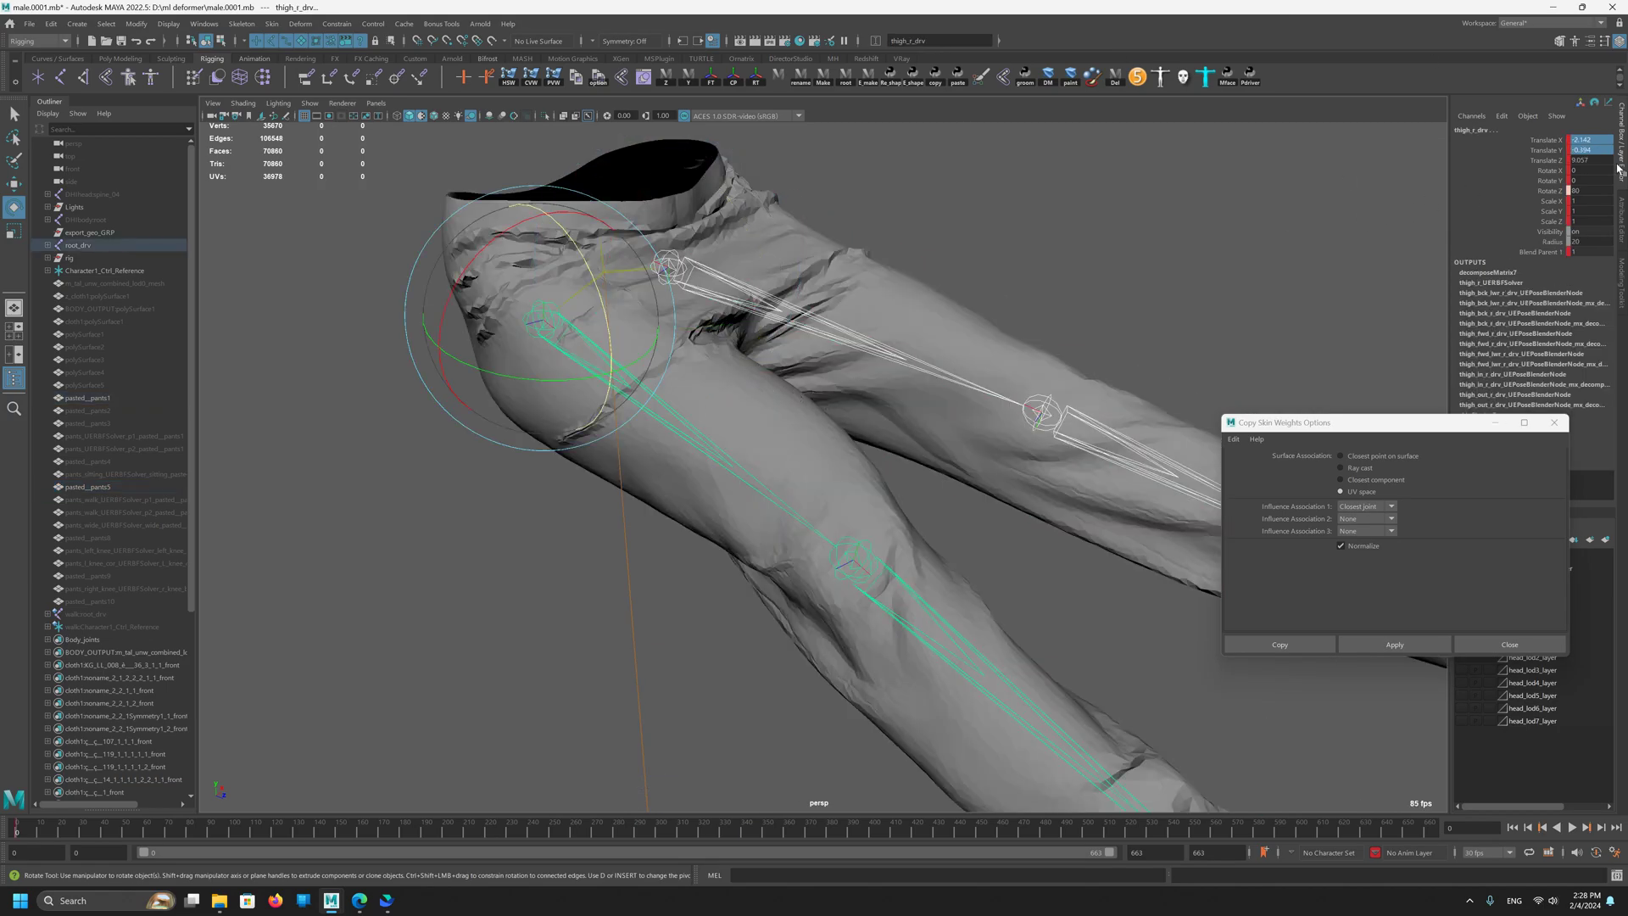
left_click_drag(627, 347, 882, 509, "alt")
left_click(1594, 192)
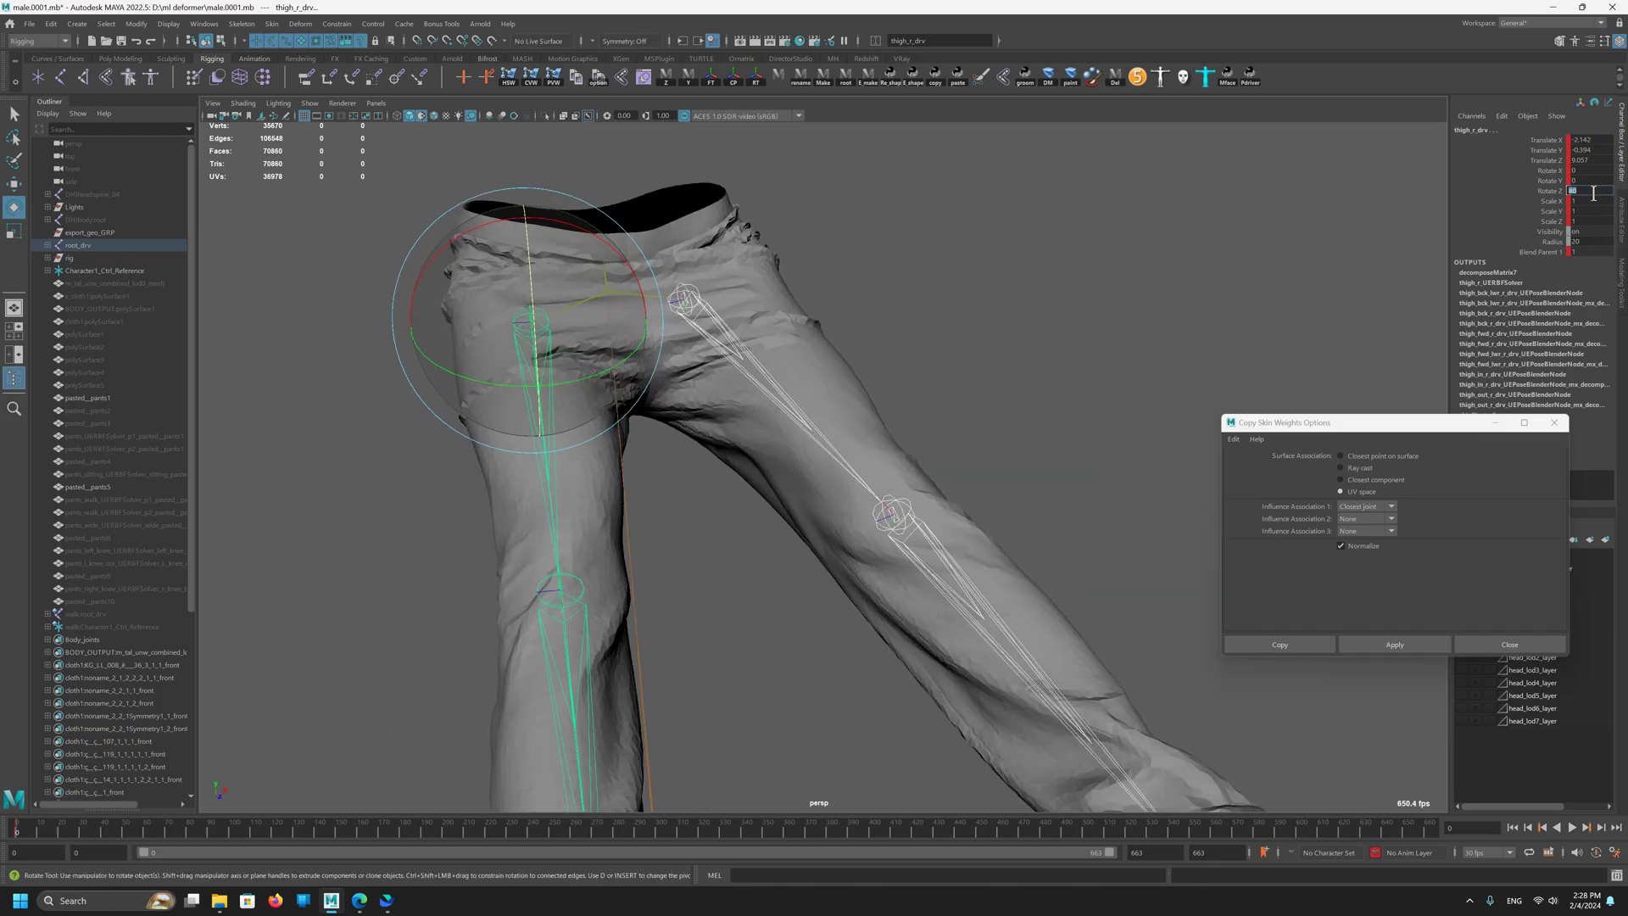
key("Return")
left_click_drag(840, 411, 766, 410, "alt")
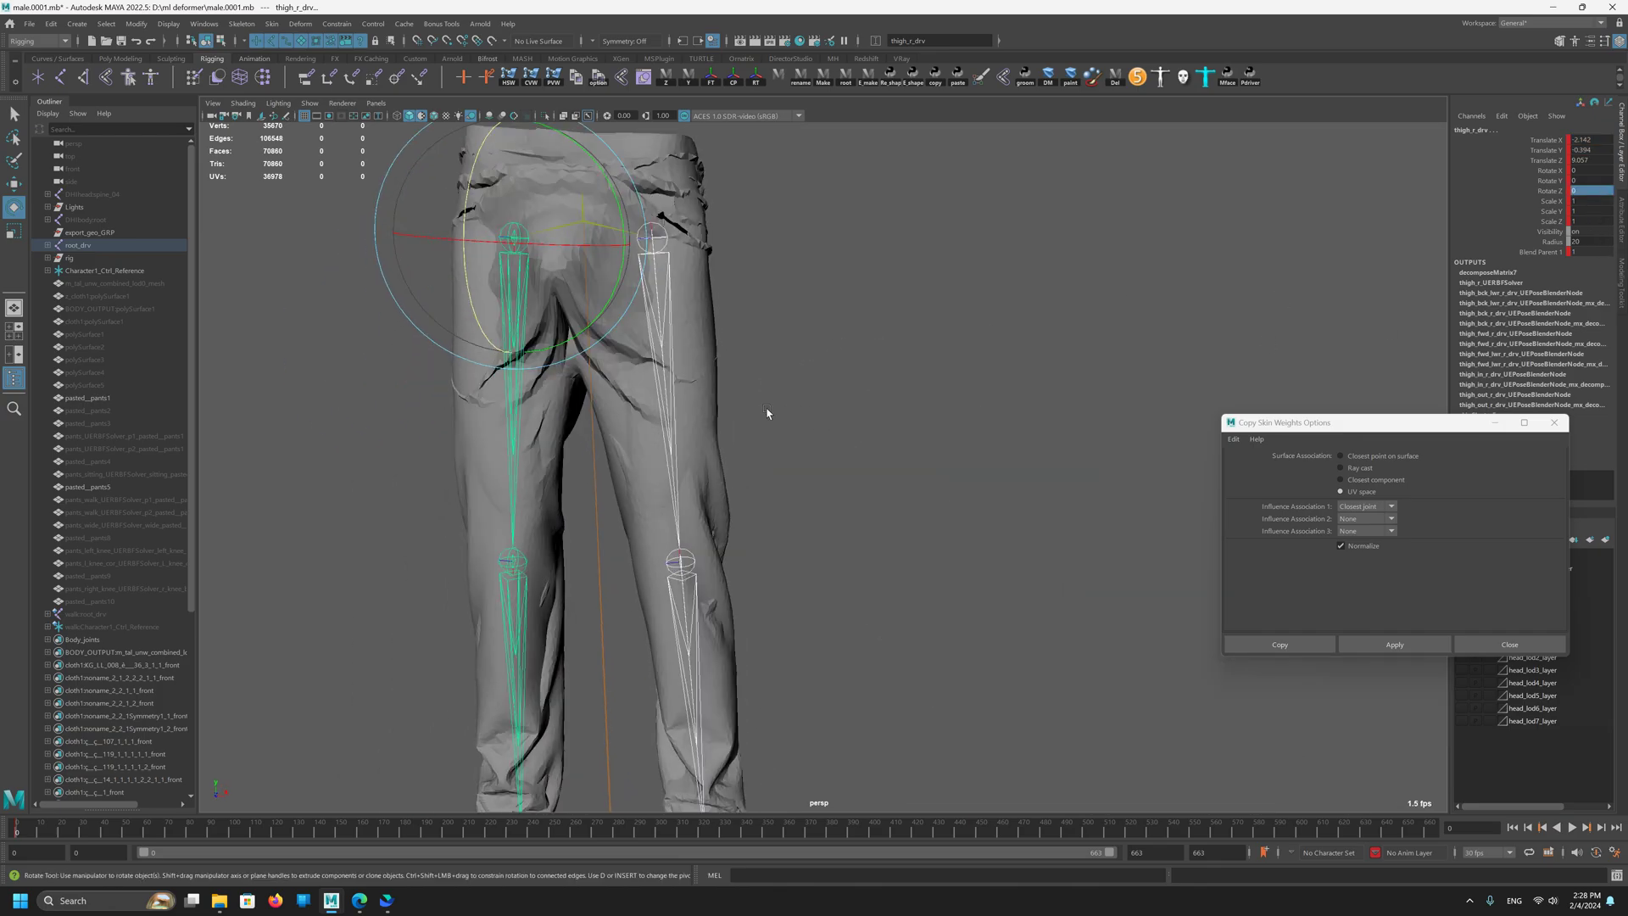
Step: Duplicate the wrinkled pants mesh in the straight-leg pose
key("q")
left_click(574, 318)
scroll(361, 291, "down", 5)
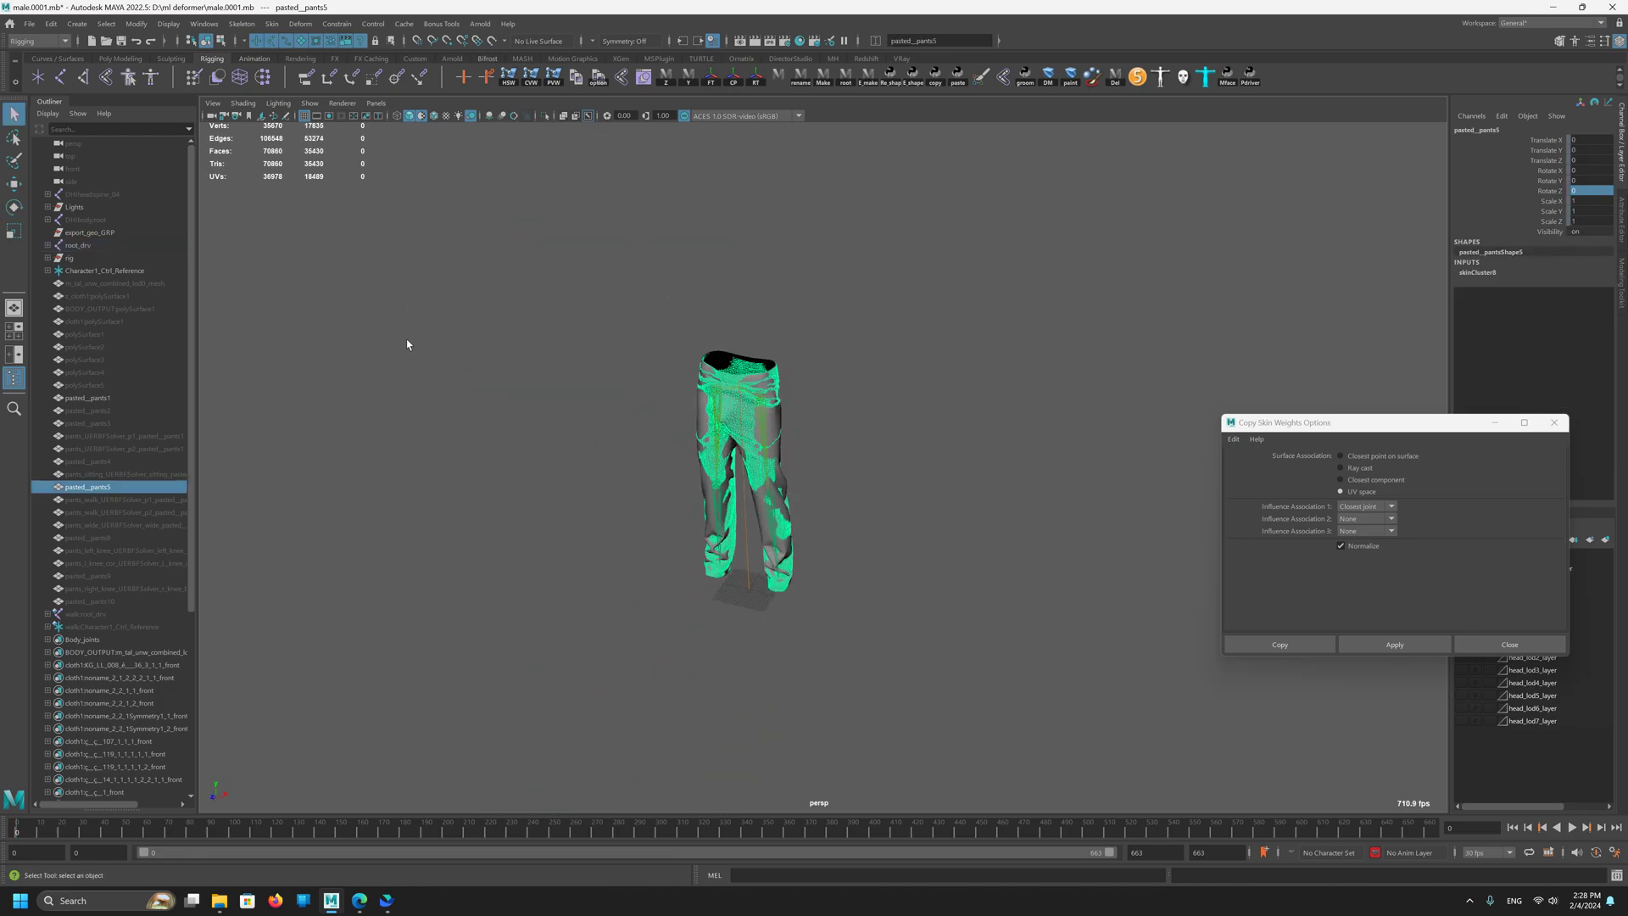
key("ctrl+d")
key("w")
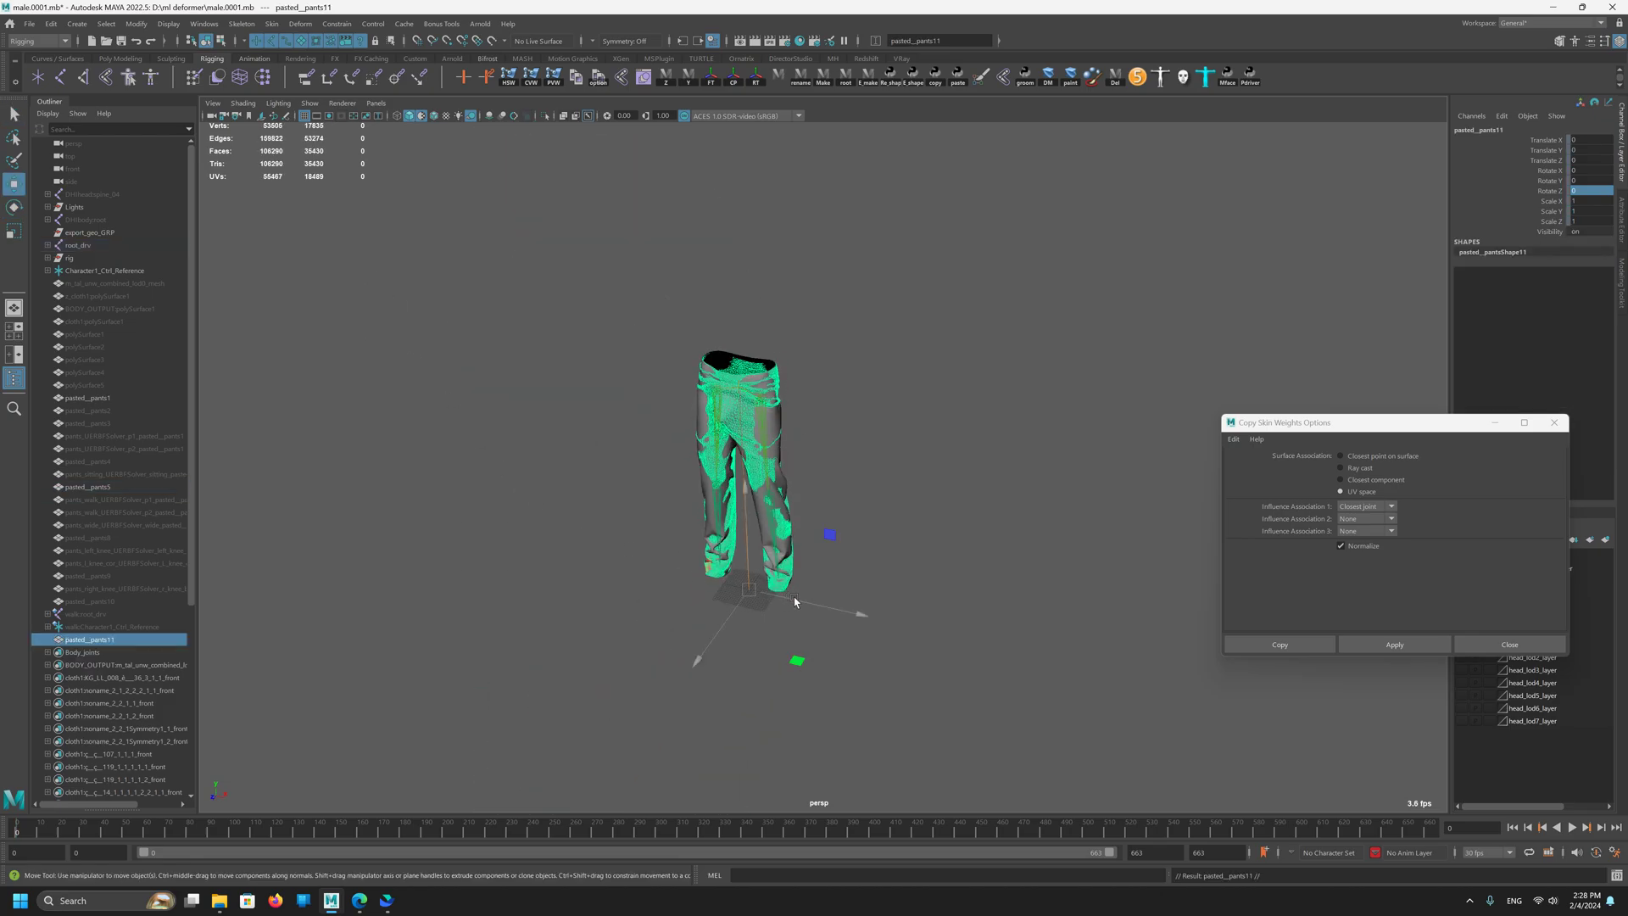
Step: Unlock the duplicate's translate, rotate and scale channels and move it about 64.5 units along X beside the original pants
left_click_drag(1555, 165, 1547, 219)
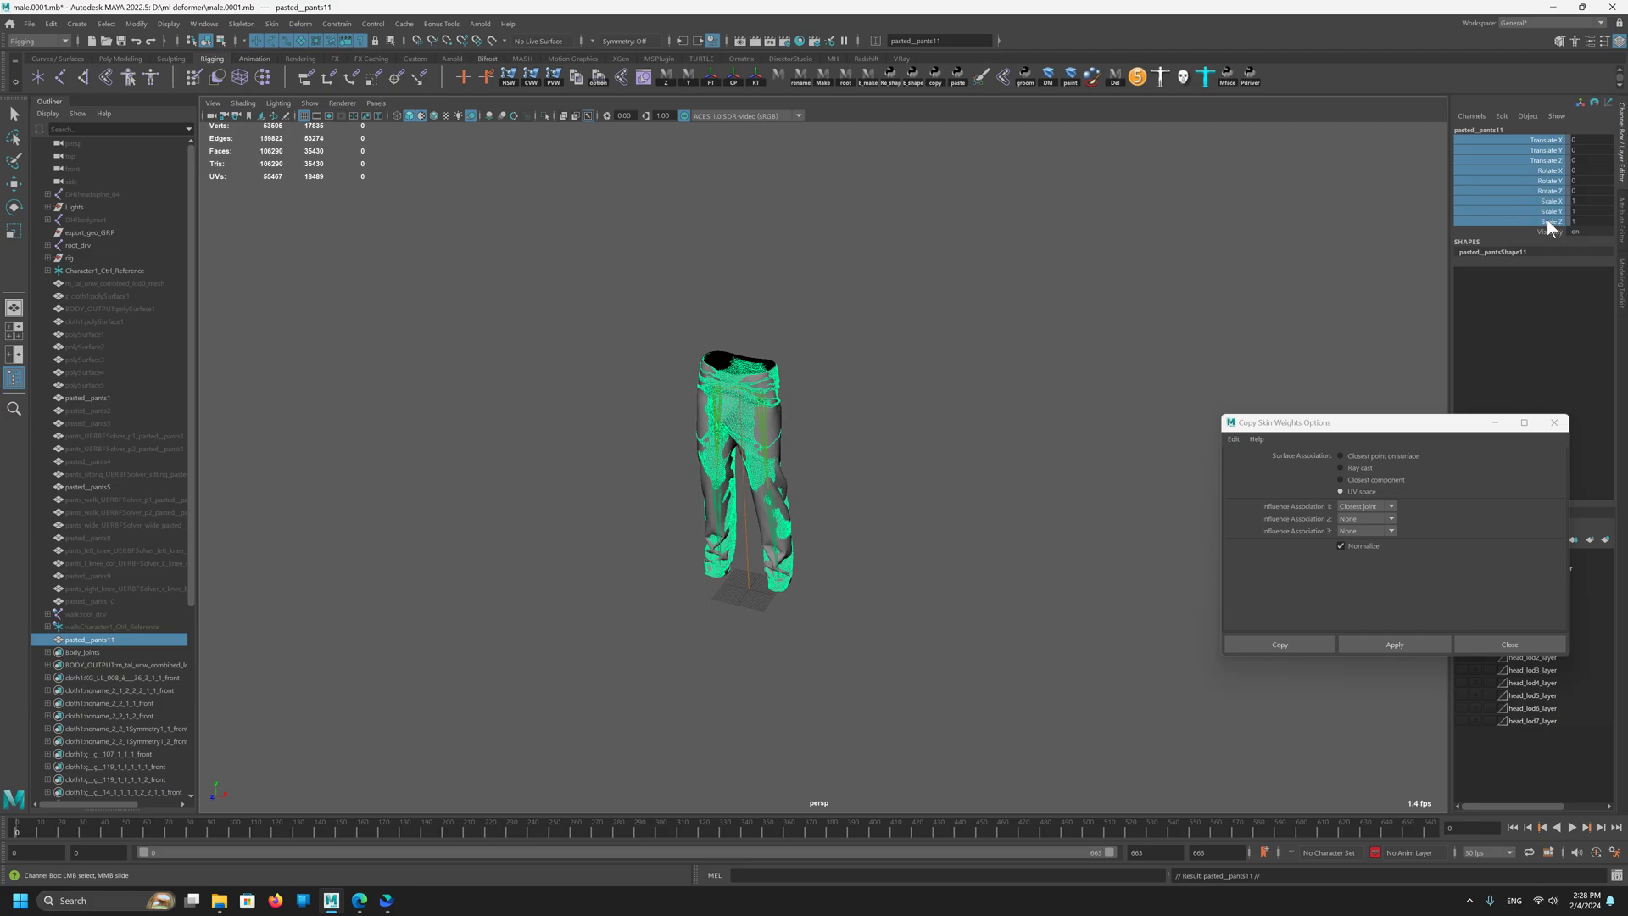
right_click(1547, 219)
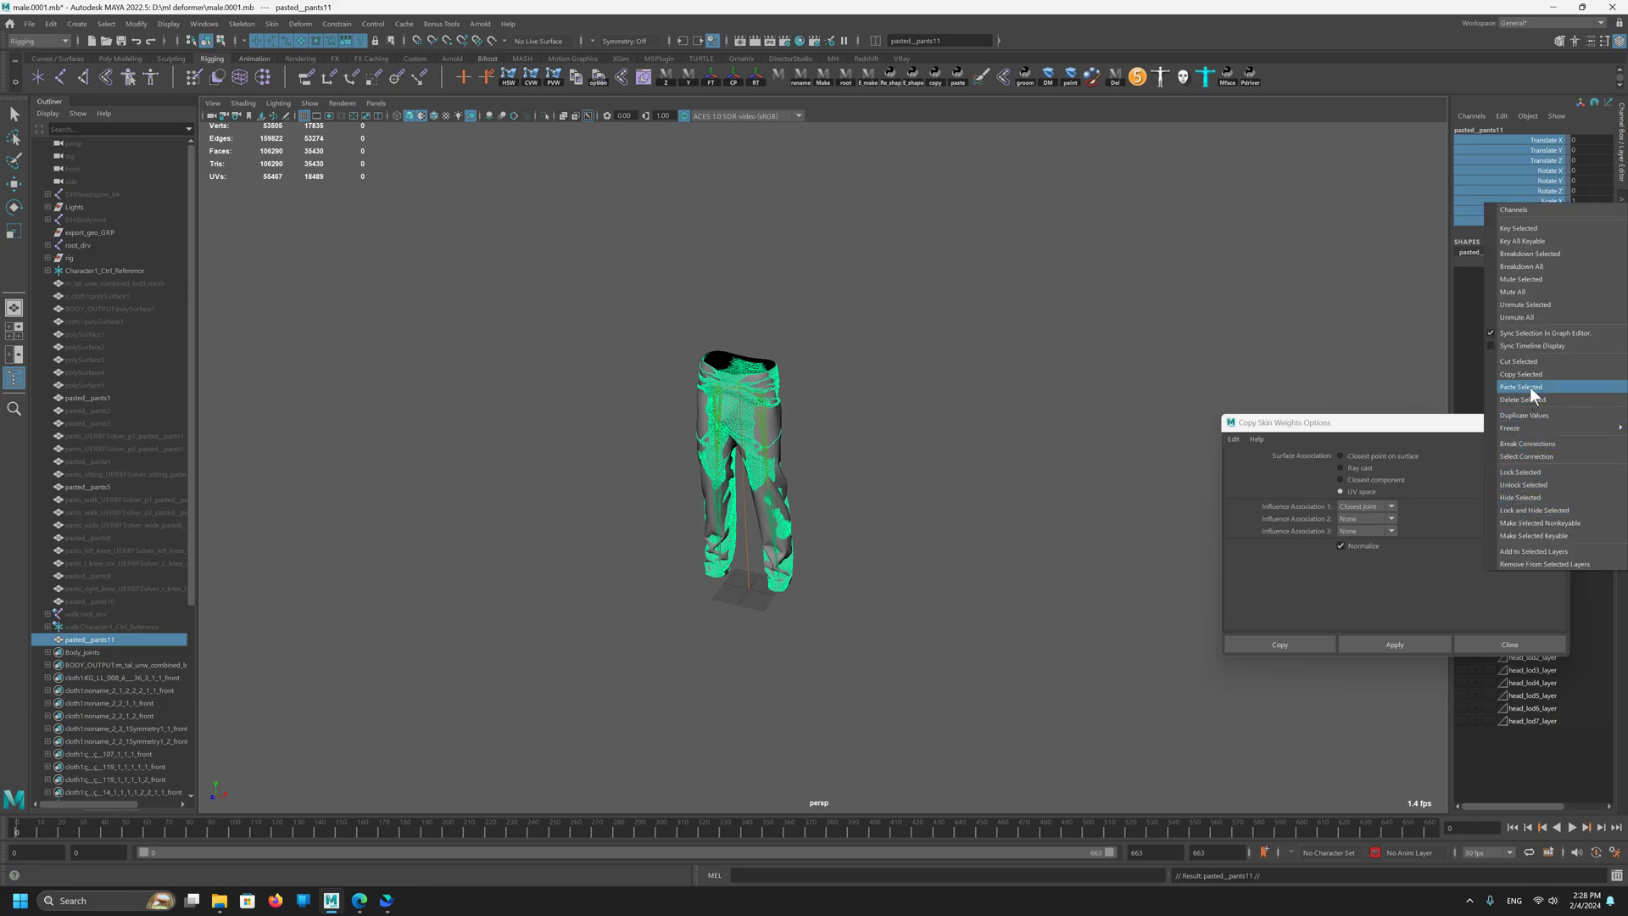
left_click(1518, 485)
key("w")
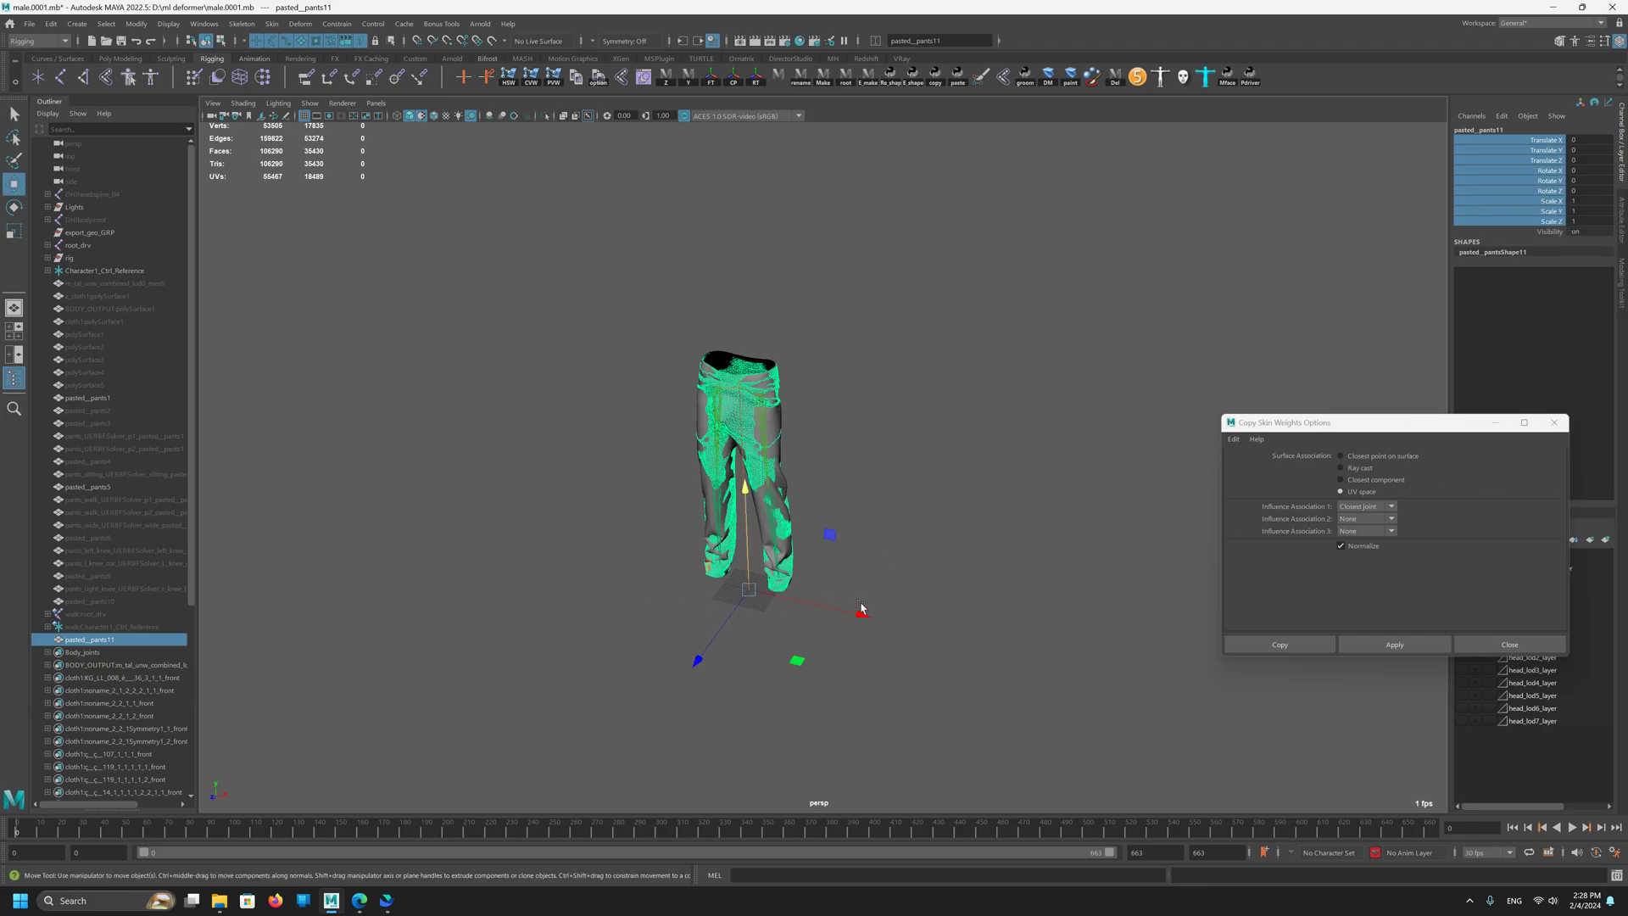
left_click_drag(850, 615, 1003, 648)
left_click_drag(559, 370, 637, 382, "alt")
middle_click_drag(637, 381, 569, 392, "alt")
right_click_drag(569, 393, 730, 491, "alt")
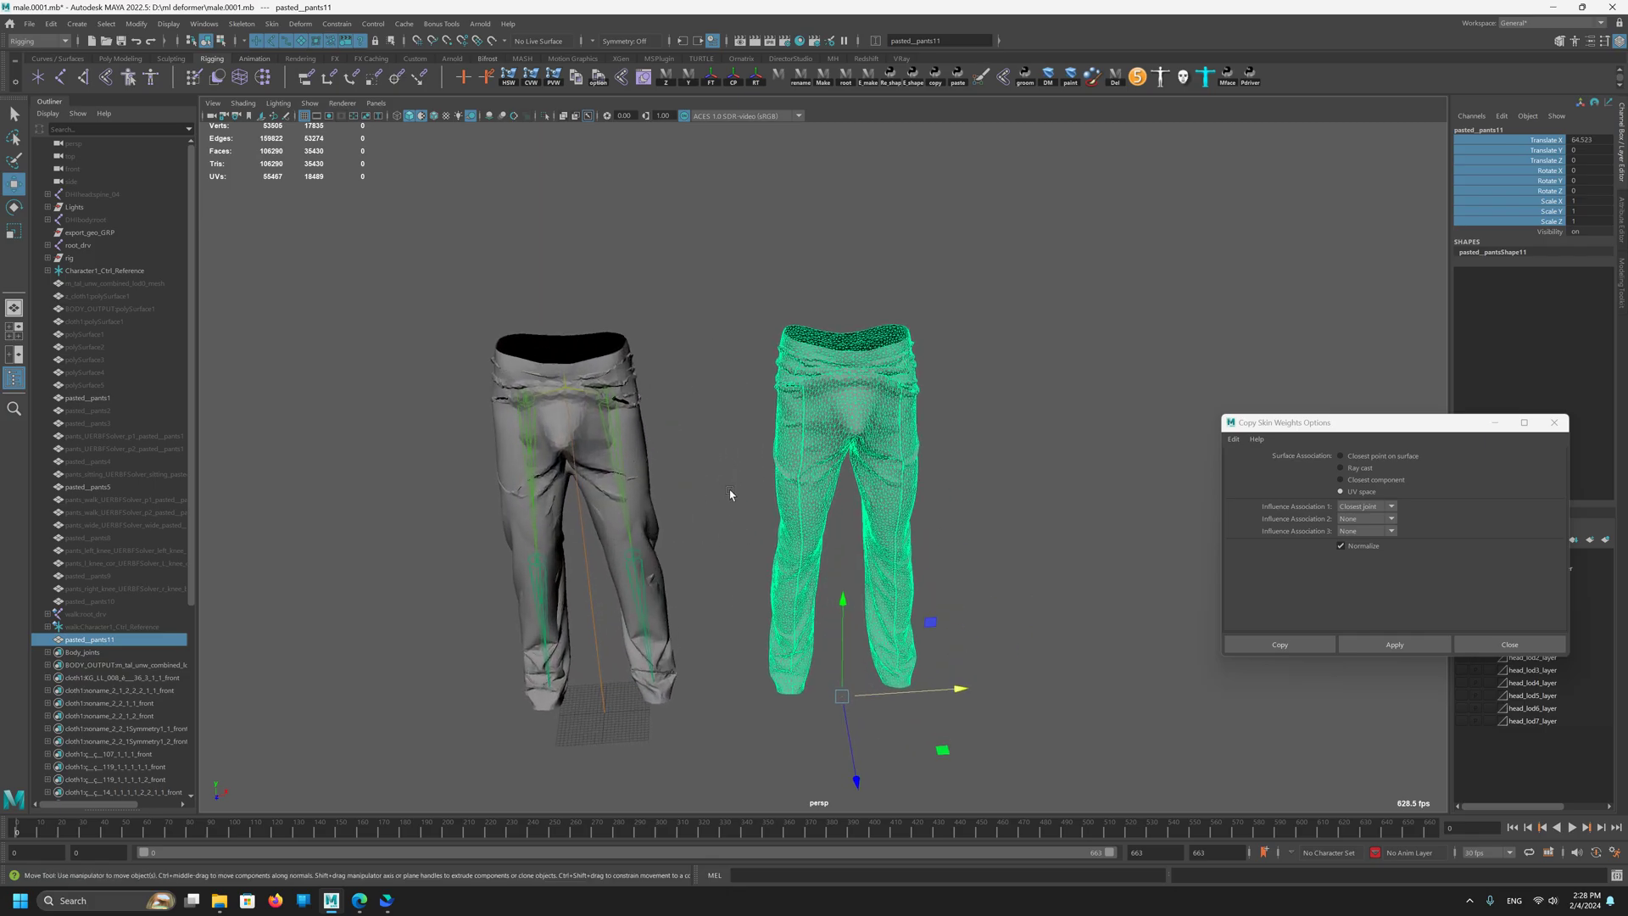
left_click_drag(726, 396, 975, 430, "alt")
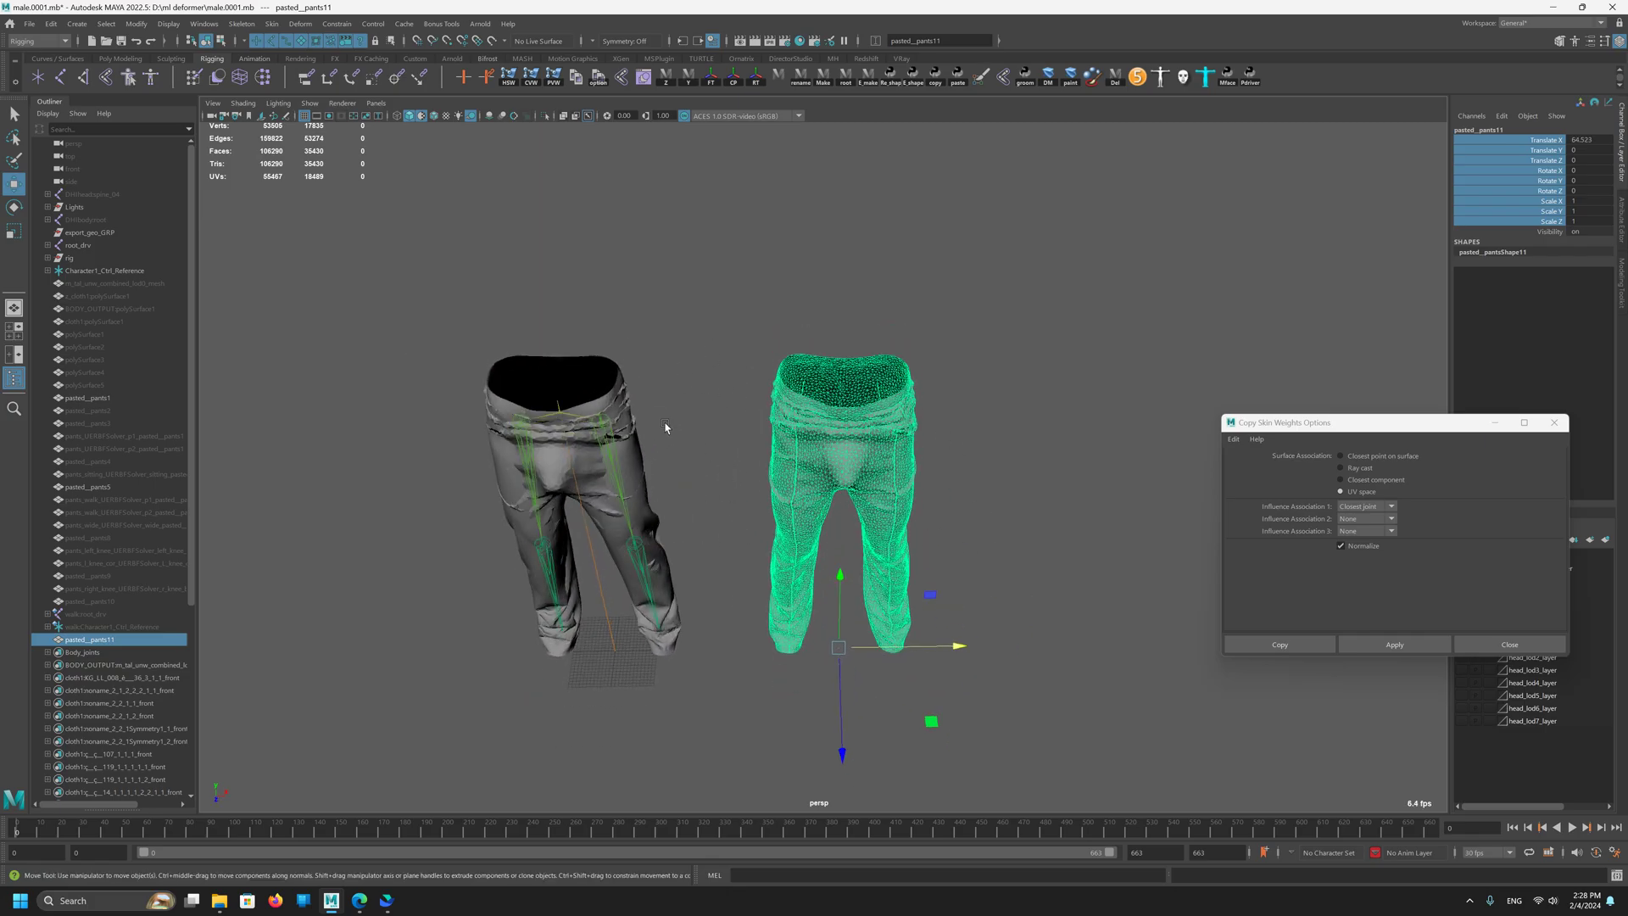
left_click_drag(808, 425, 881, 400, "alt")
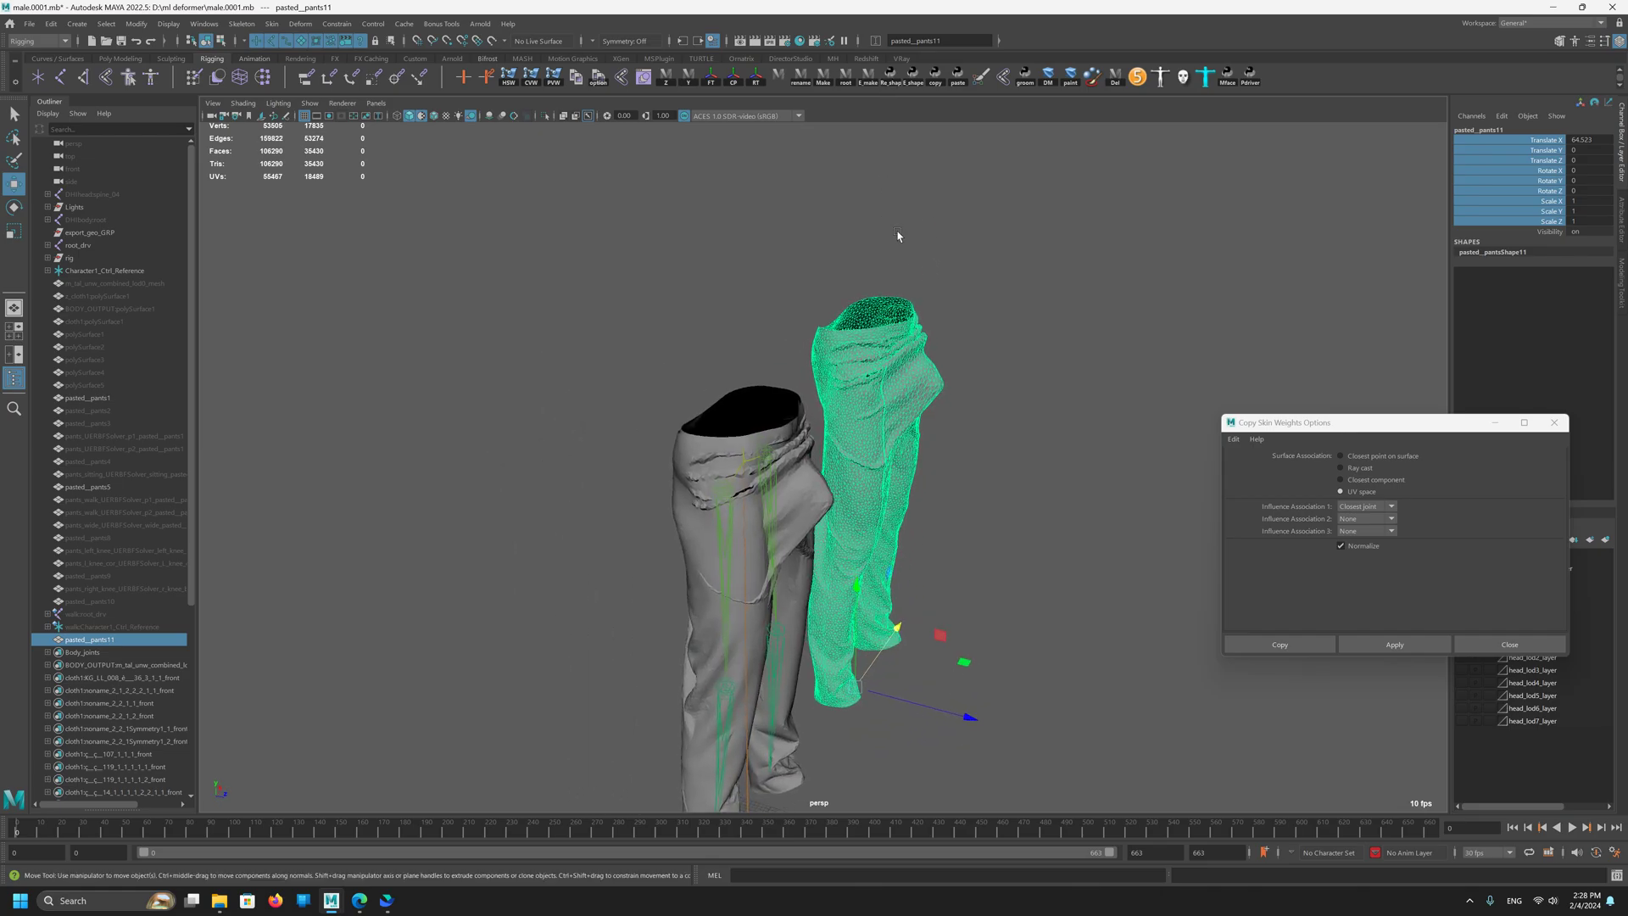
left_click_drag(898, 236, 807, 390, "alt")
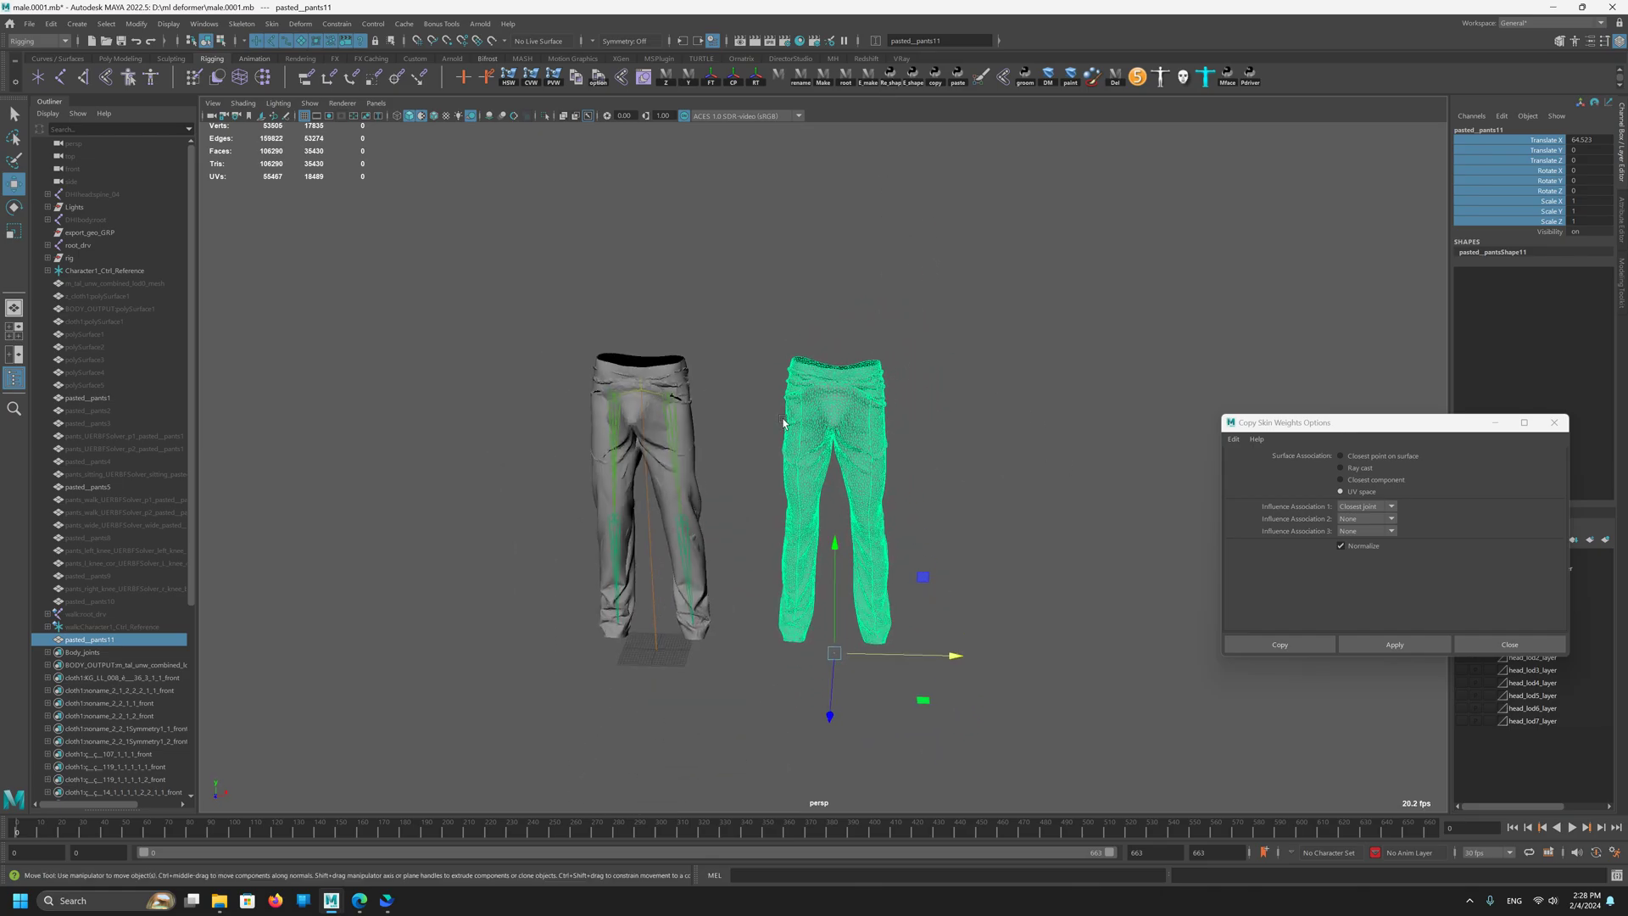
Step: Delete the moved duplicate and the skinned wrinkled pants mesh
key("Delete")
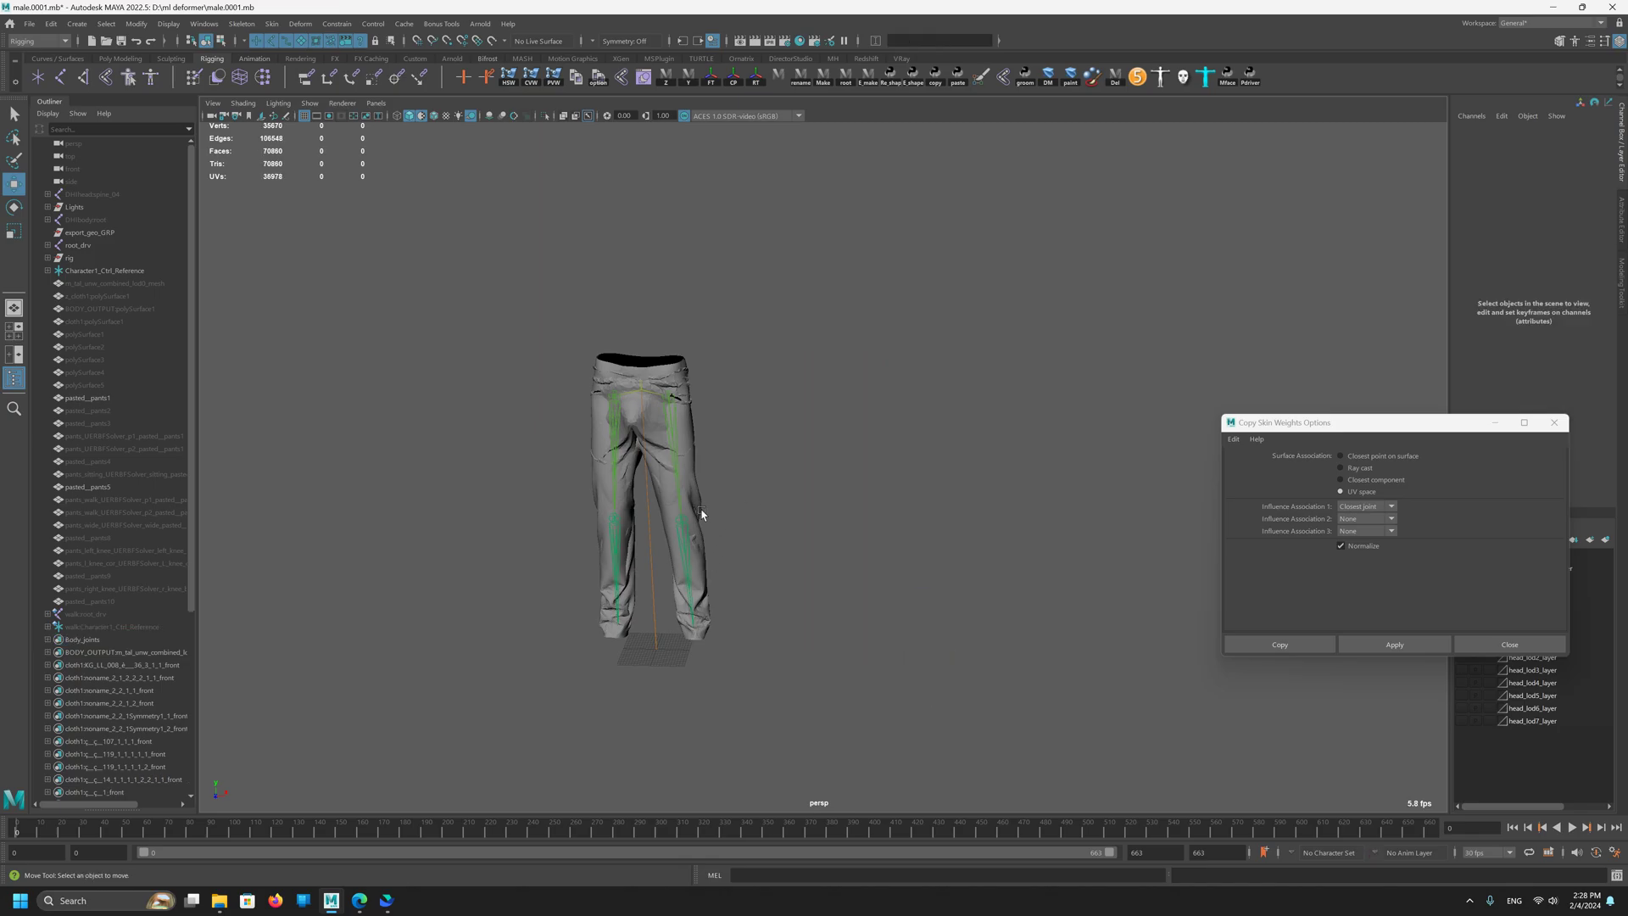
left_click(651, 434)
key("Delete")
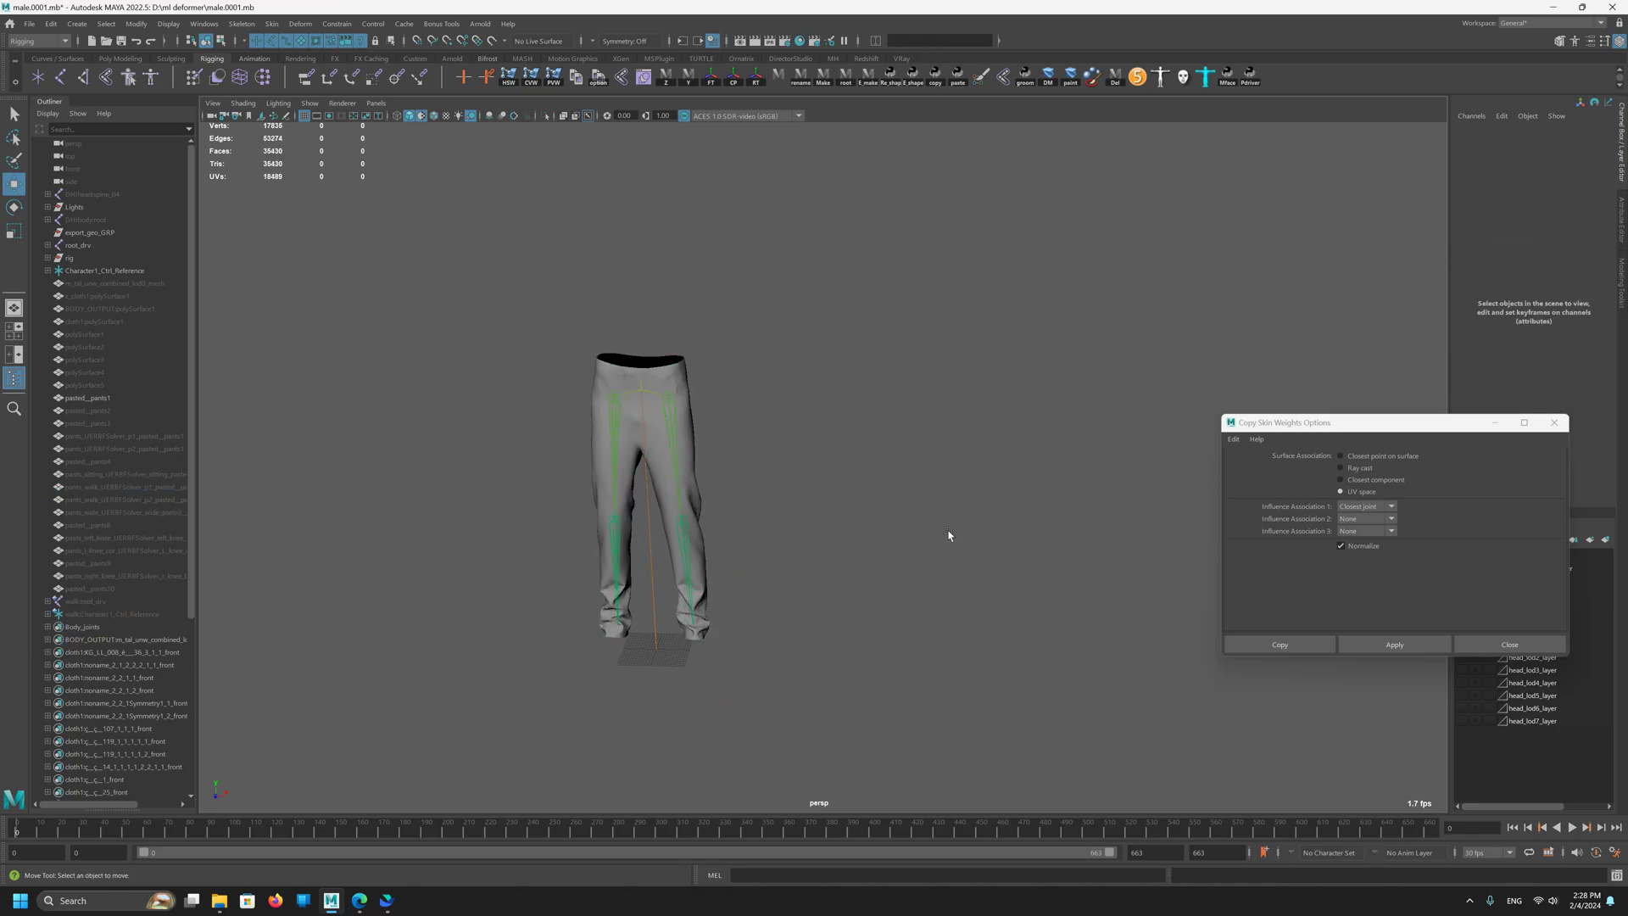
Step: Undo the deletions, the duplication and the thigh straightening, and select the wrinkled posed pants
key("ctrl+z")
key("ctrl+z")
key("ctrl+z")
key("ctrl+z")
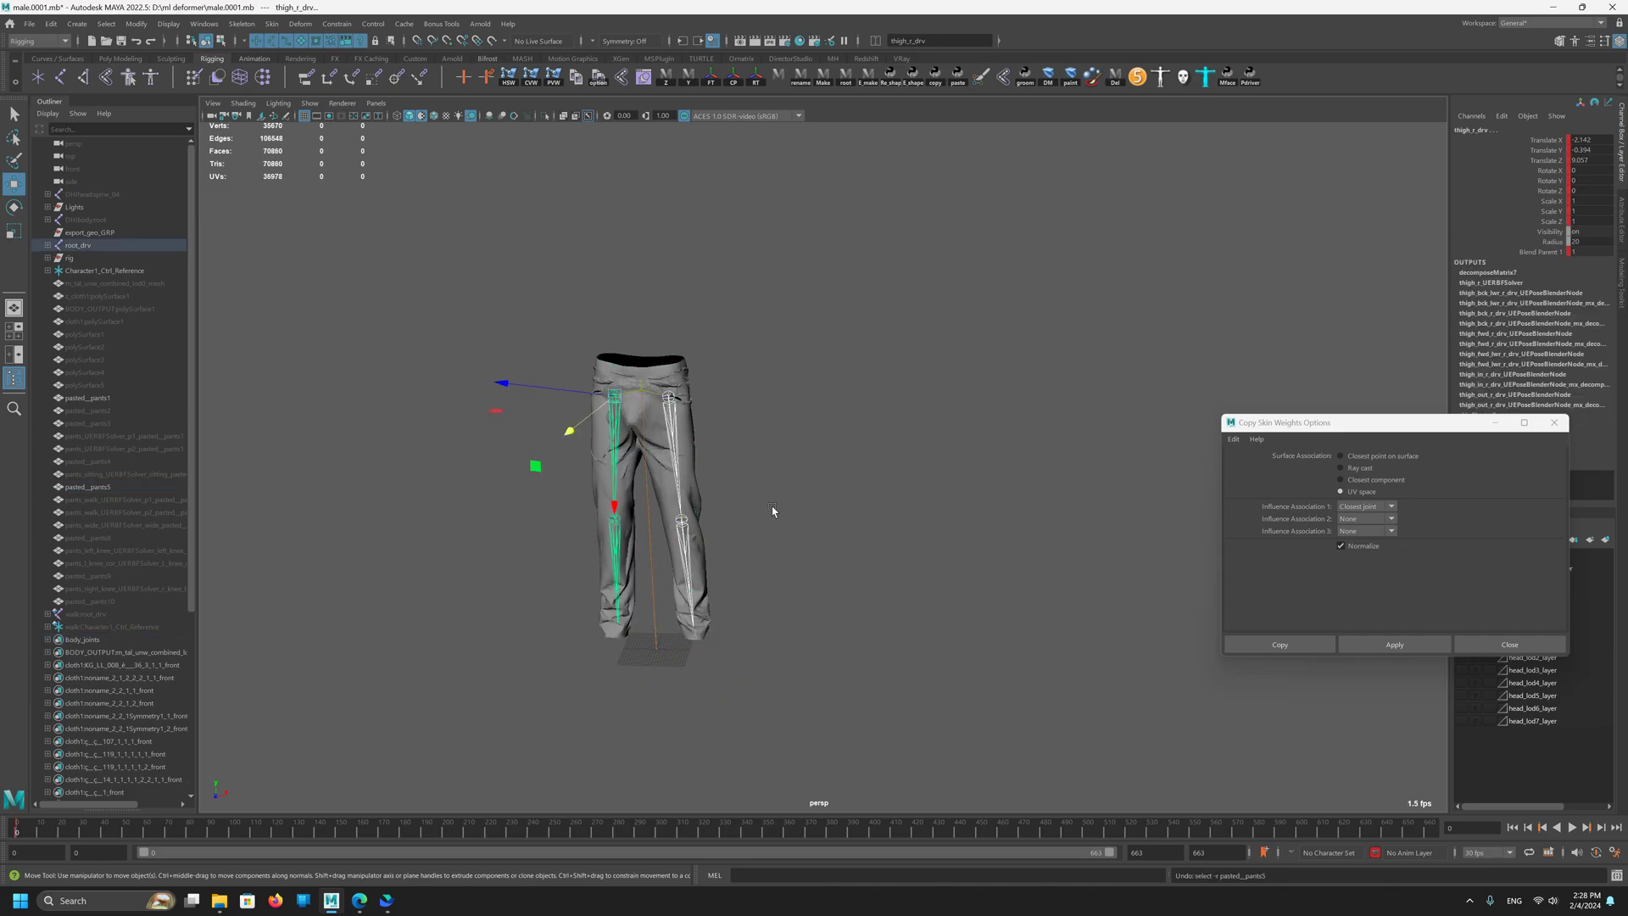
left_click(632, 426)
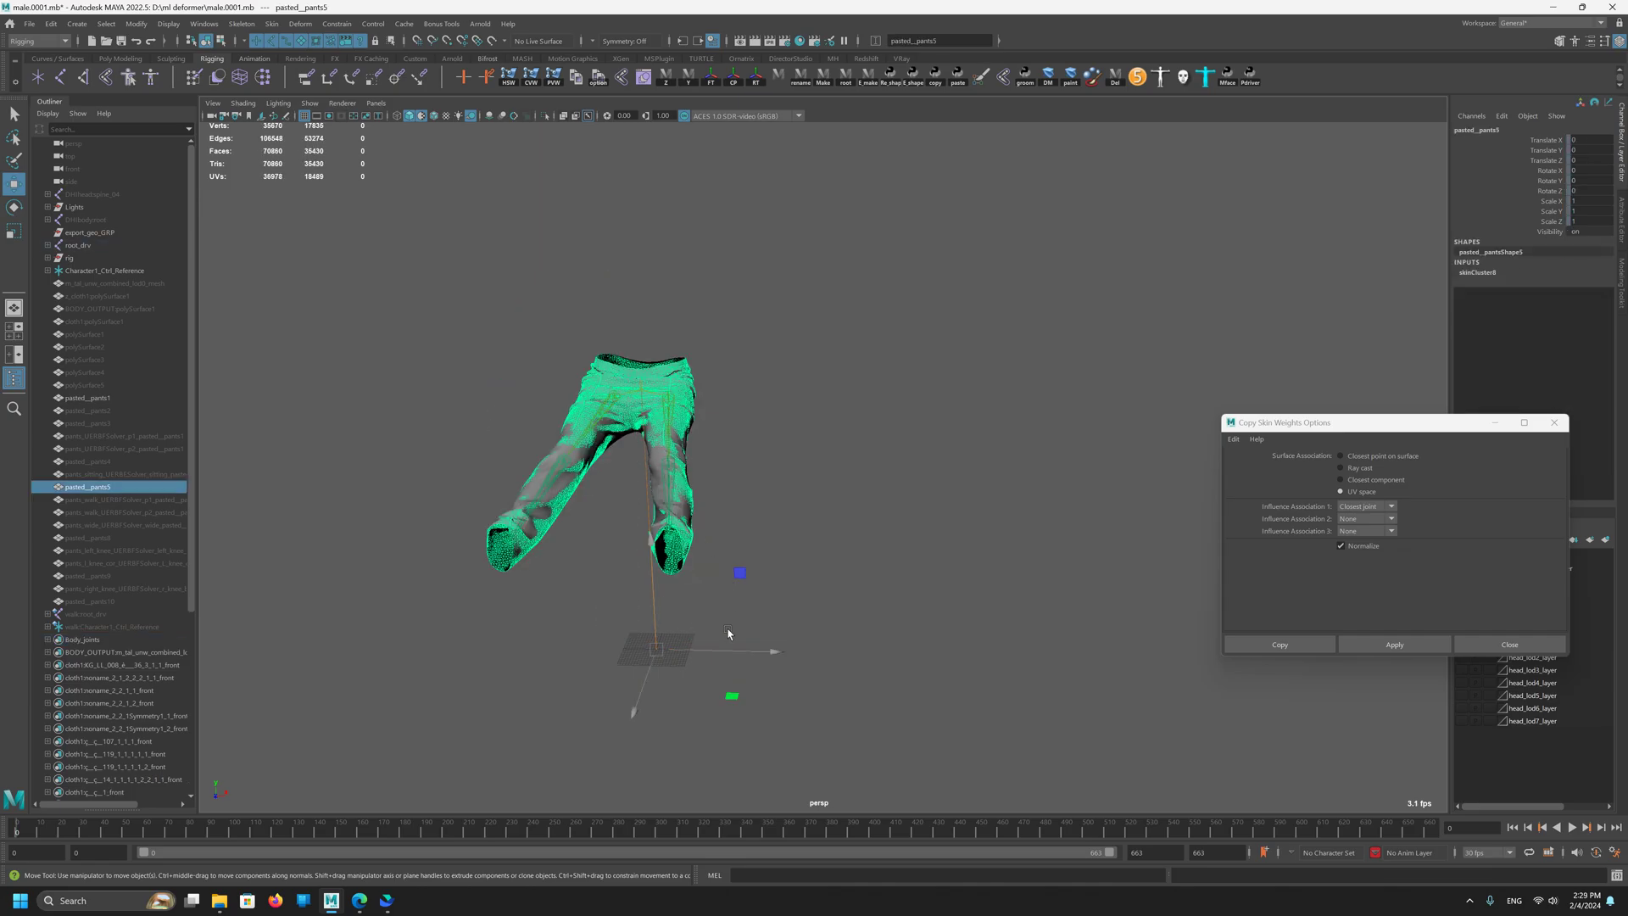
Step: Undo the skin weight copy and the skin binding on the wrinkled posed pants
key("ctrl+z")
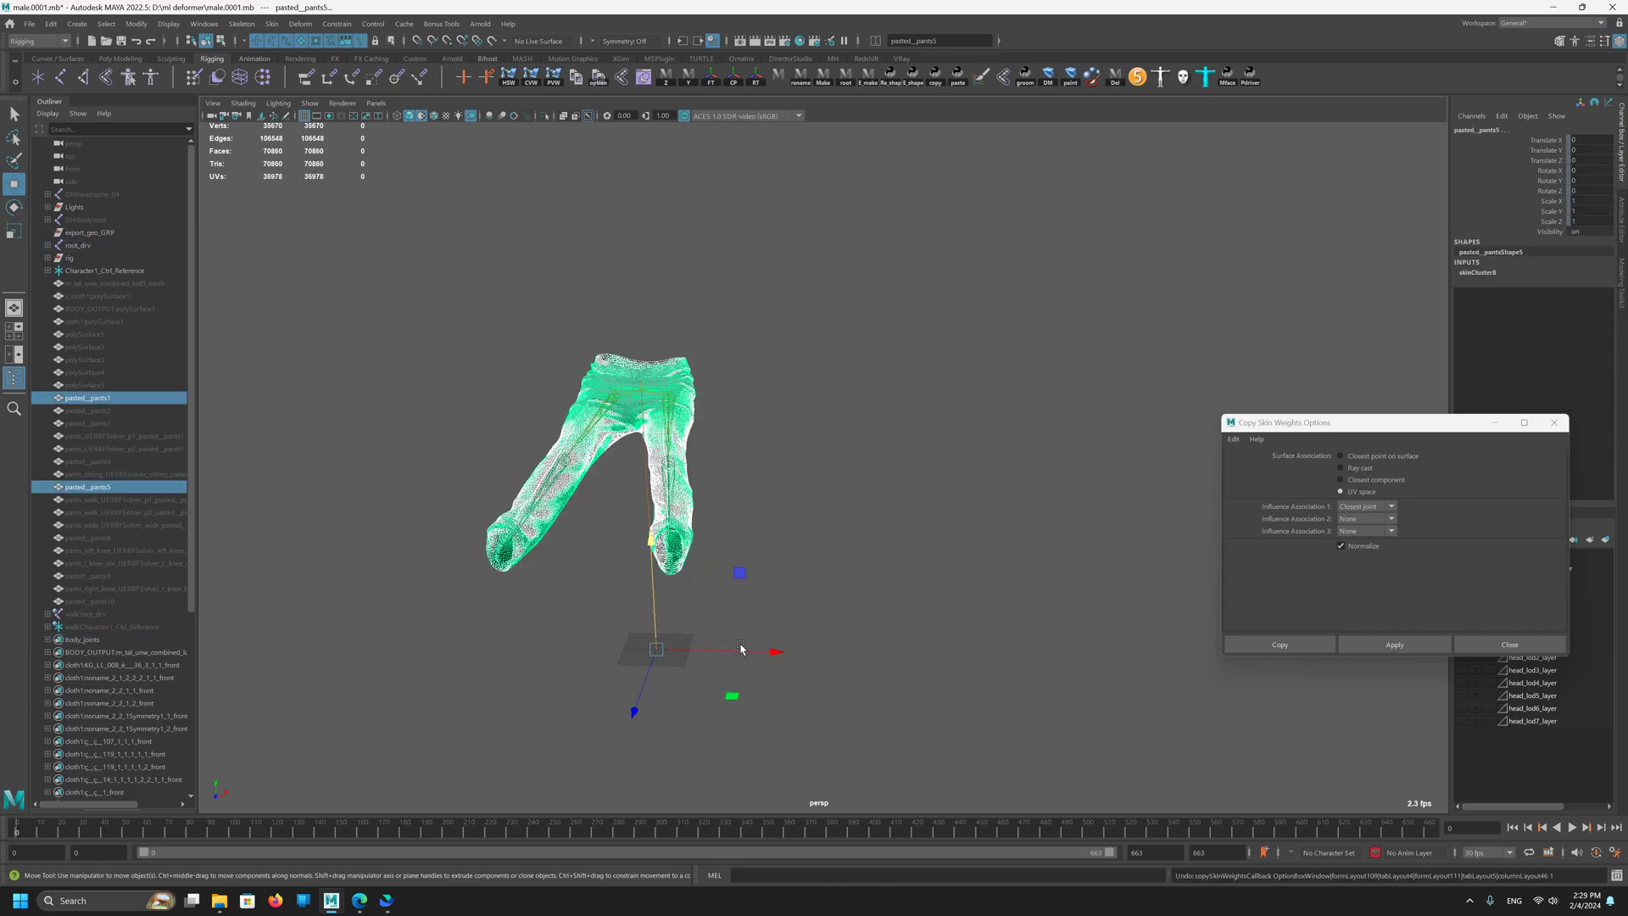
left_click(614, 424)
left_click(629, 412)
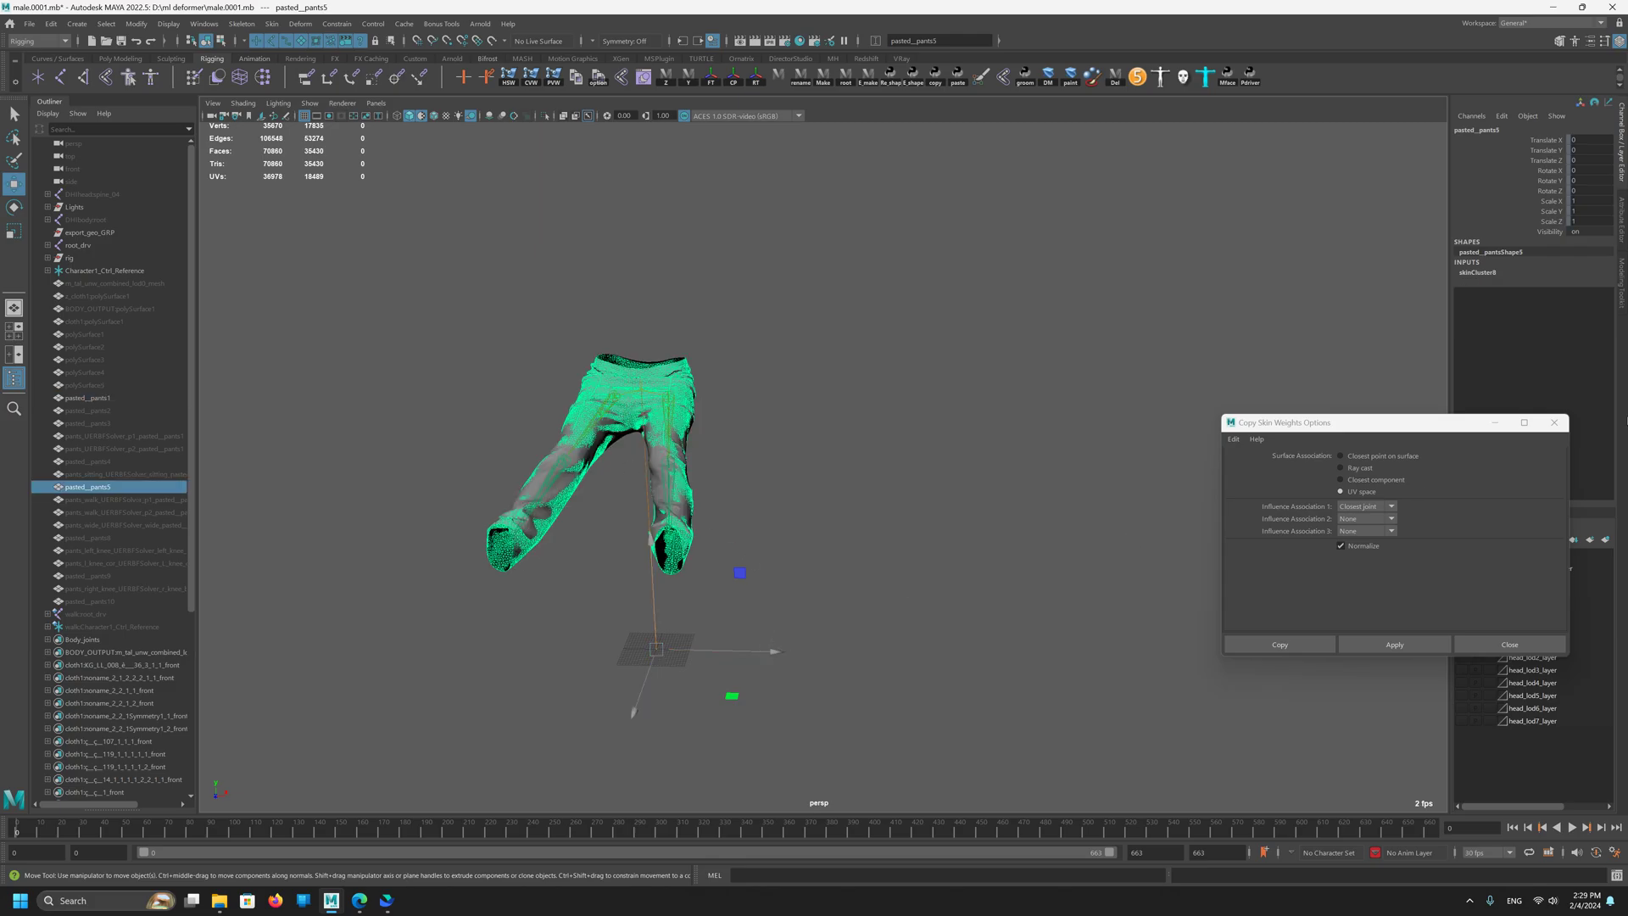
key("ctrl+z")
key("ctrl+z")
key("ctrl+z")
key("ctrl+z")
left_click(632, 420)
key("ctrl+z")
key("ctrl+z")
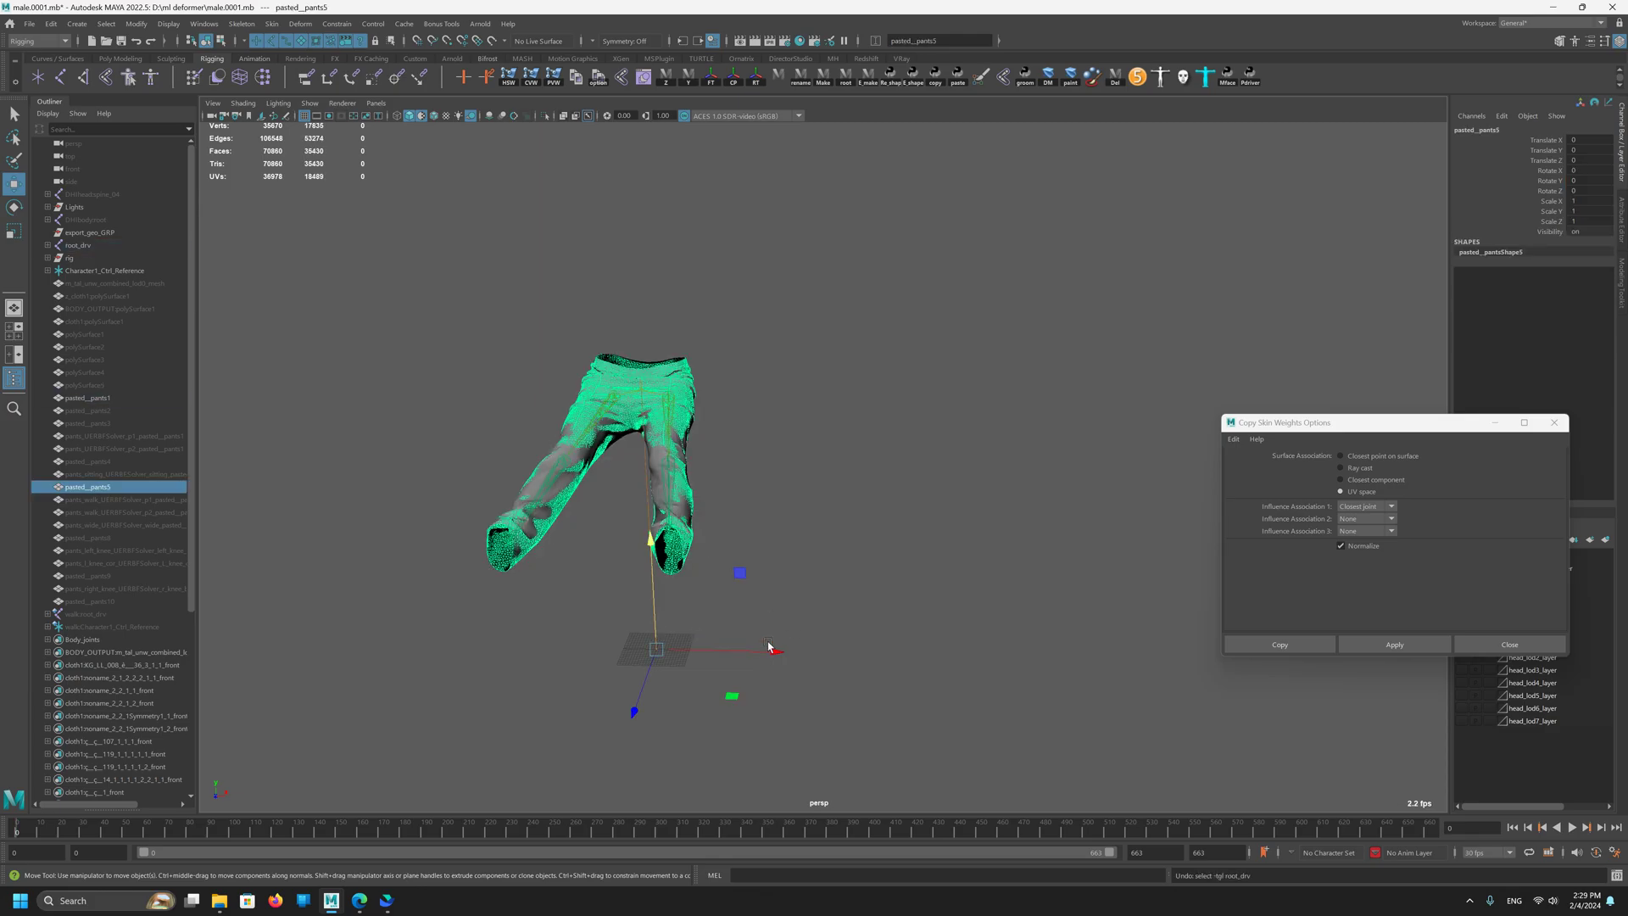
Step: Move the wrinkled posed pants about 130.6 units along X beside the rigged pants and close the Copy Skin Weights options
left_click_drag(768, 647, 1134, 660)
left_click(1550, 422)
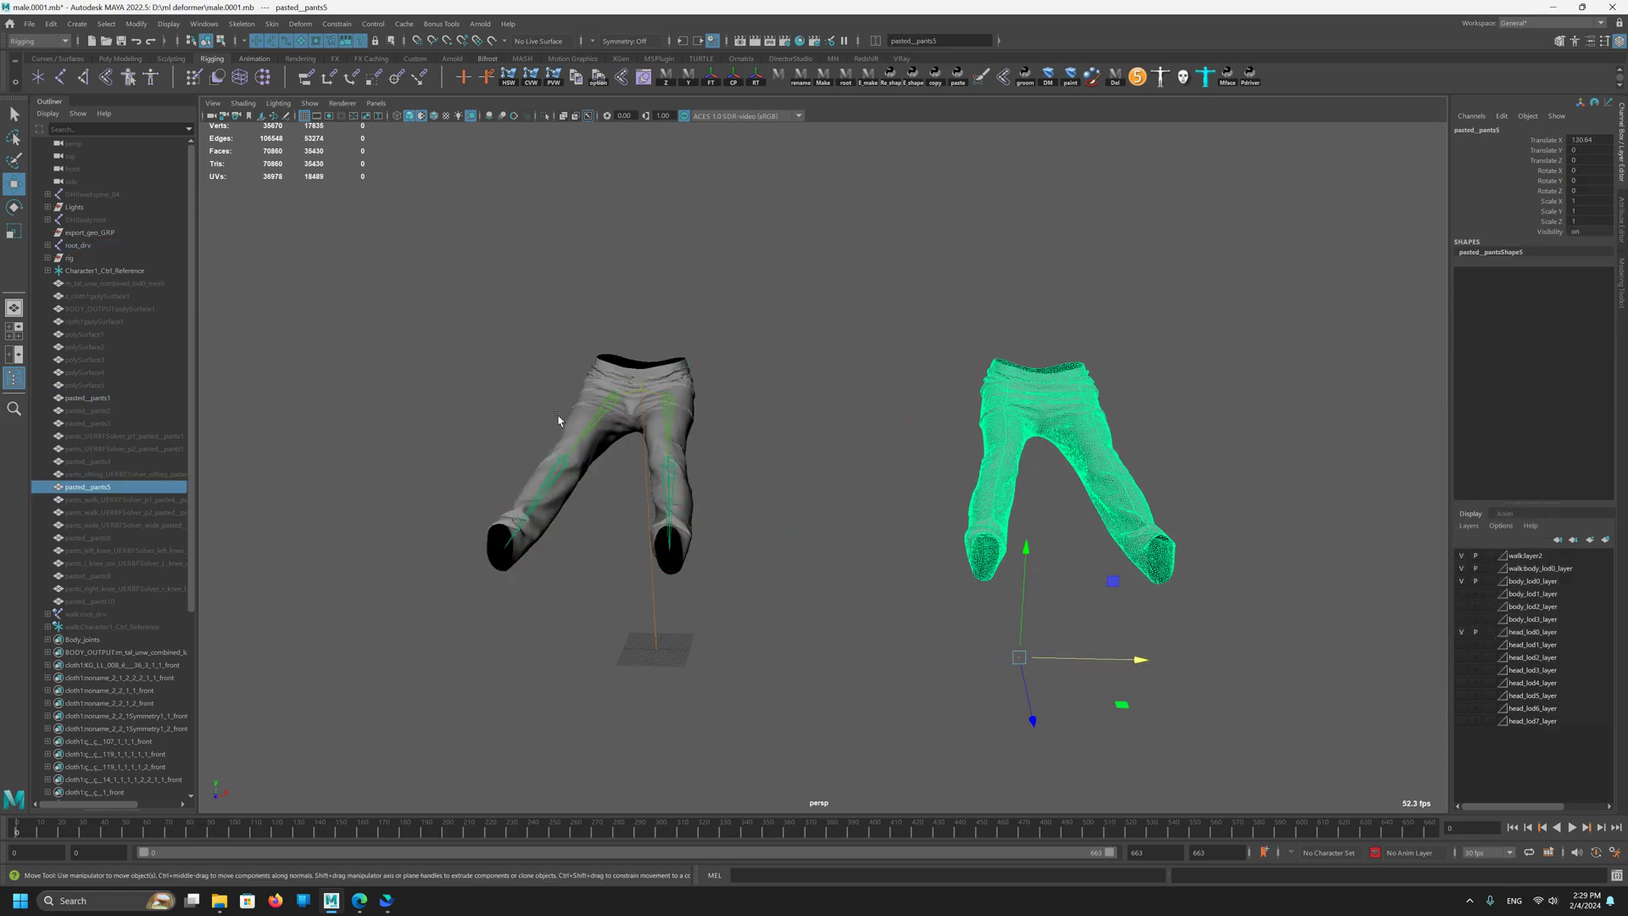
Step: Straighten both legs of the rigged pants by setting Rotate Z of the two thigh joints to 0
left_click_drag(558, 416, 632, 403, "alt")
left_click(670, 410)
left_click(611, 412, "shift")
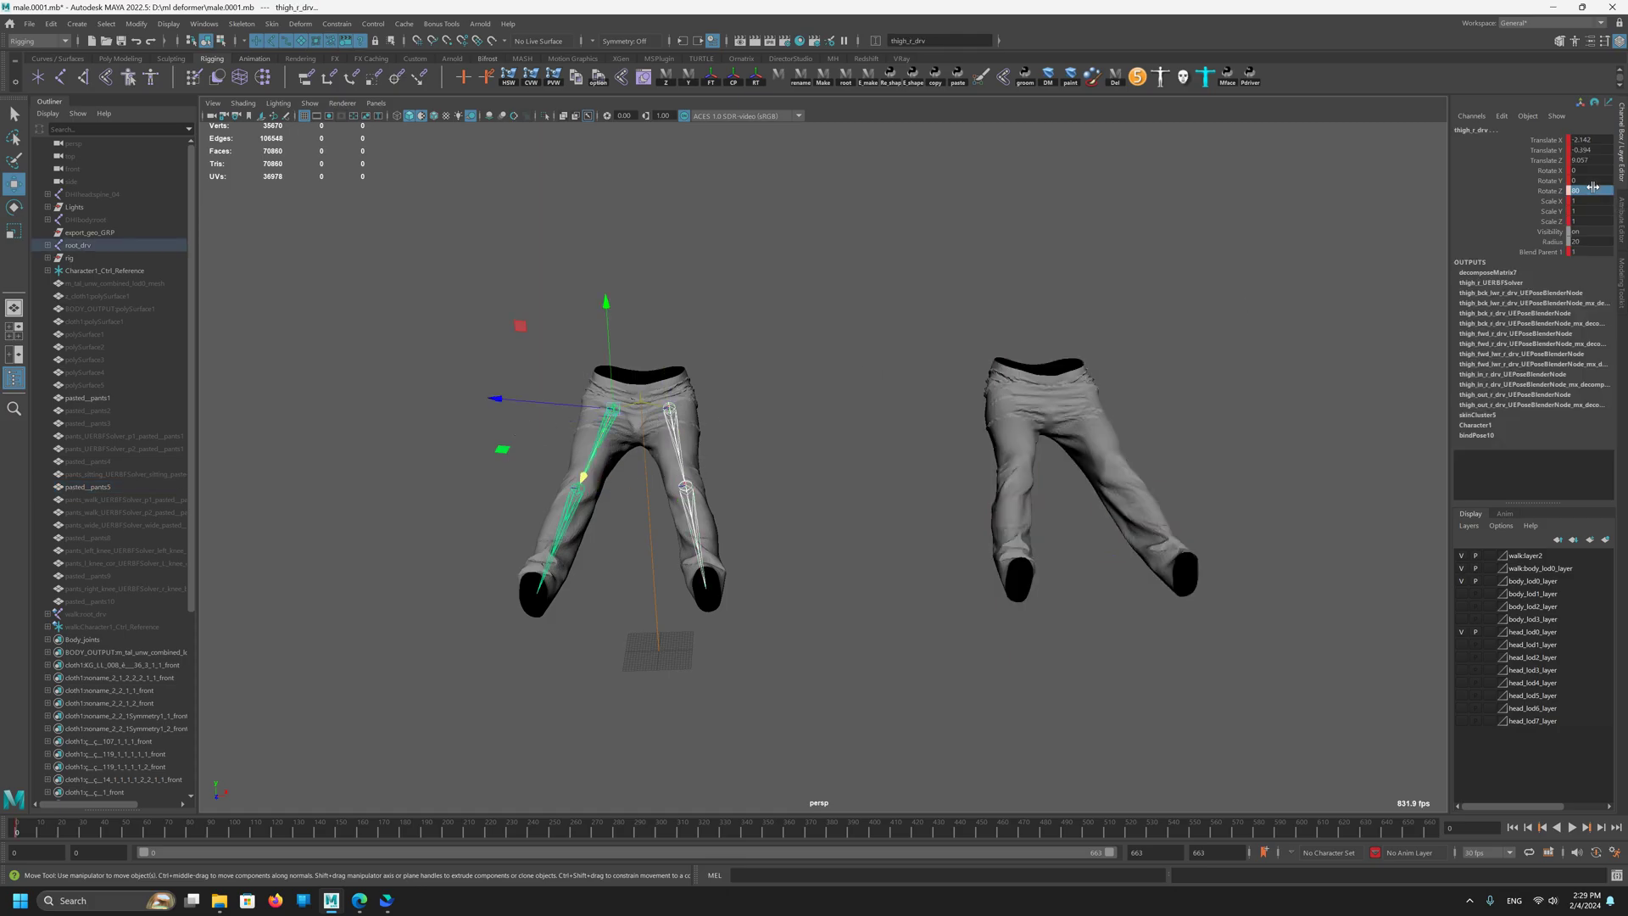
double_click(1590, 190)
type("0")
key("Return")
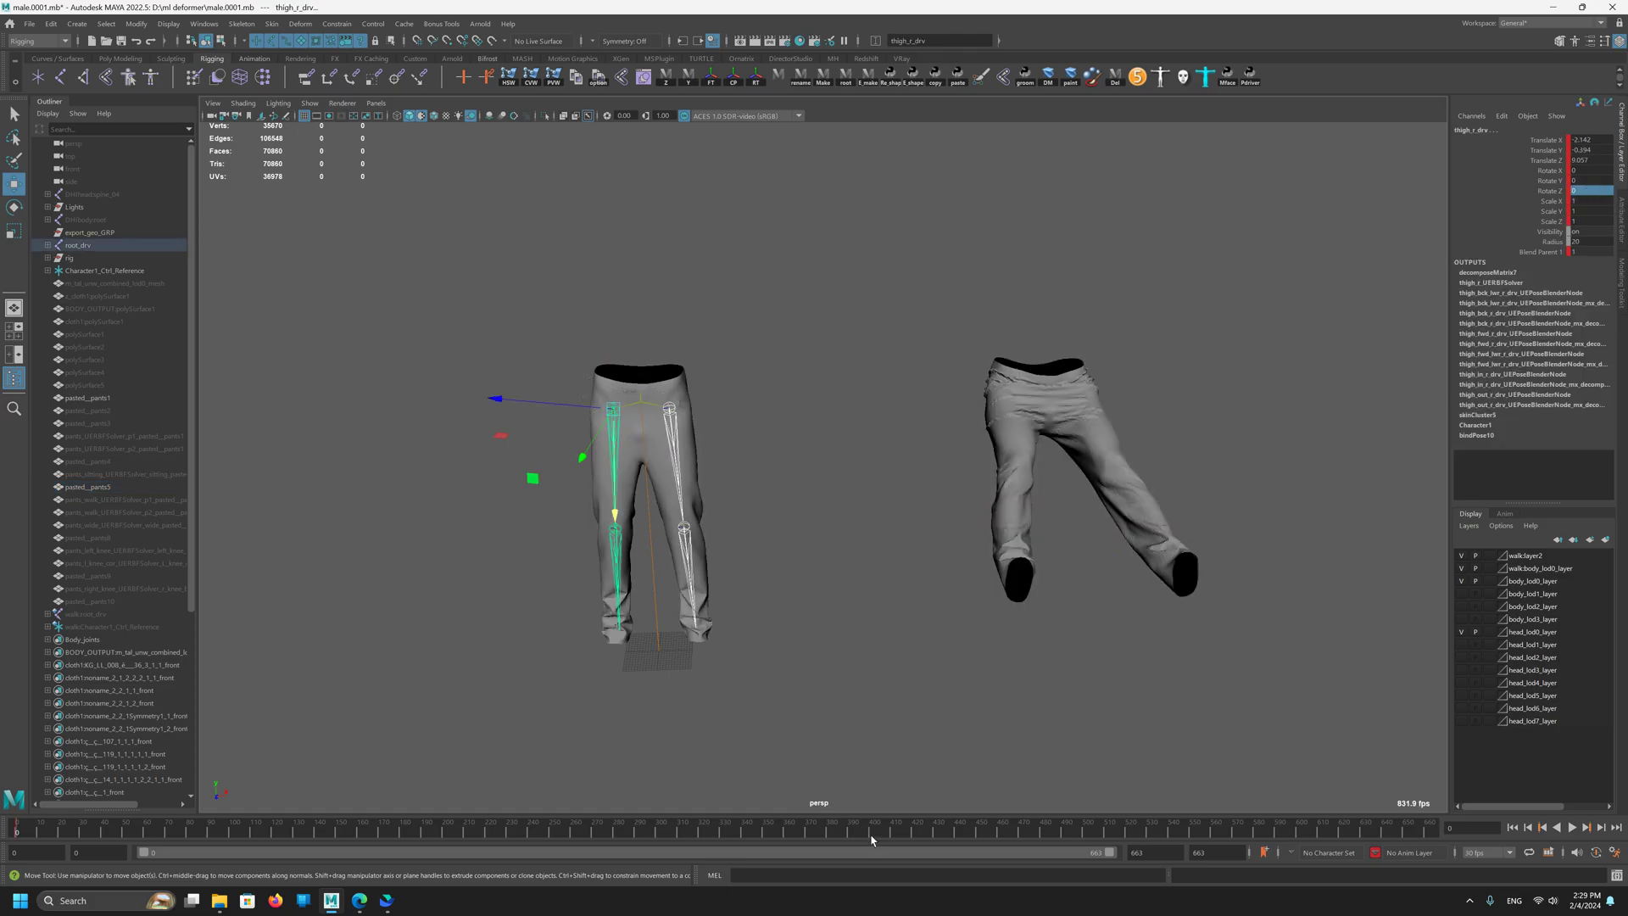
Step: Move the wrinkled posed pants farther from the rigged pants, to about 250.1 units along X
scroll(760, 443, "down", 5)
middle_click_drag(759, 444, 653, 467, "alt")
left_click(819, 444)
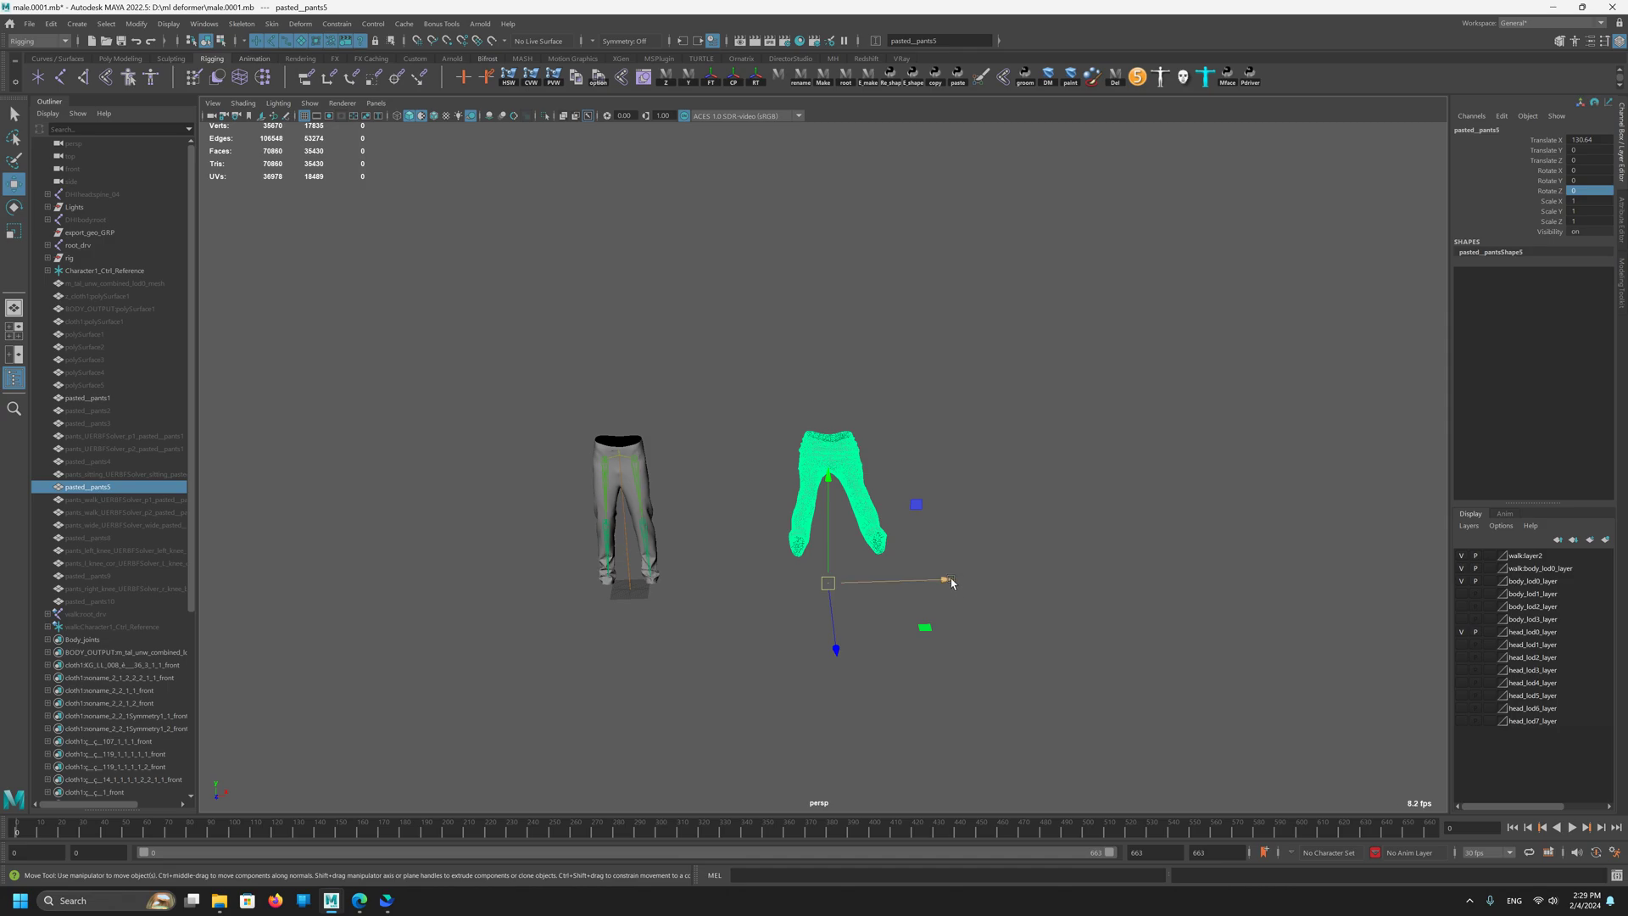
left_click_drag(951, 583, 1124, 572)
scroll(1014, 591, "up", 4)
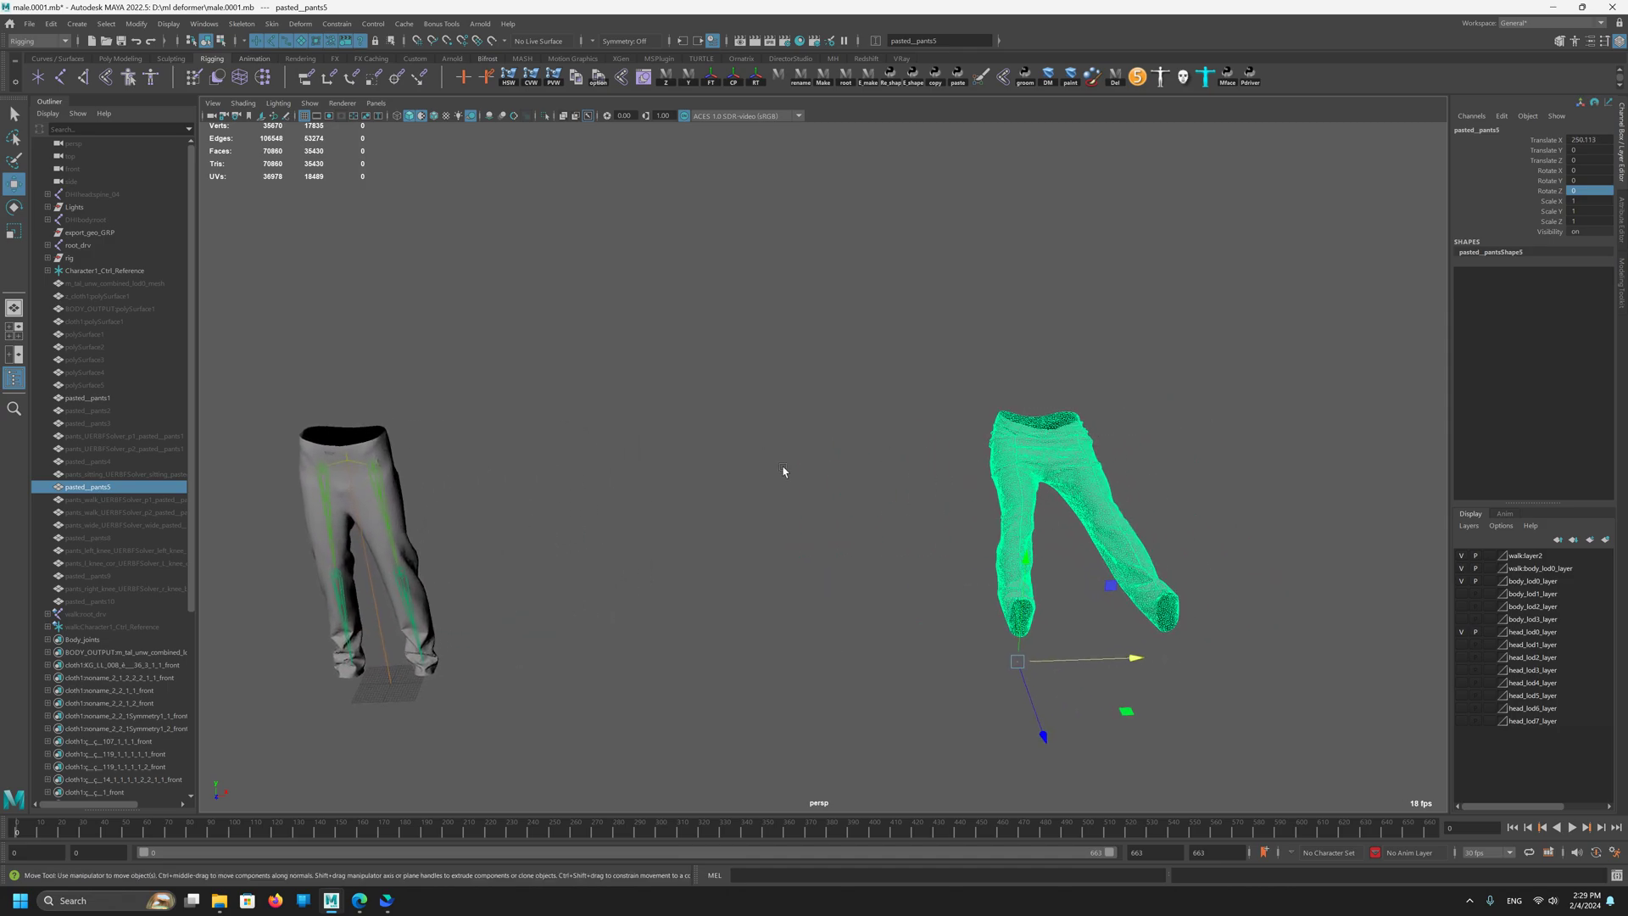
left_click_drag(858, 458, 842, 444, "alt")
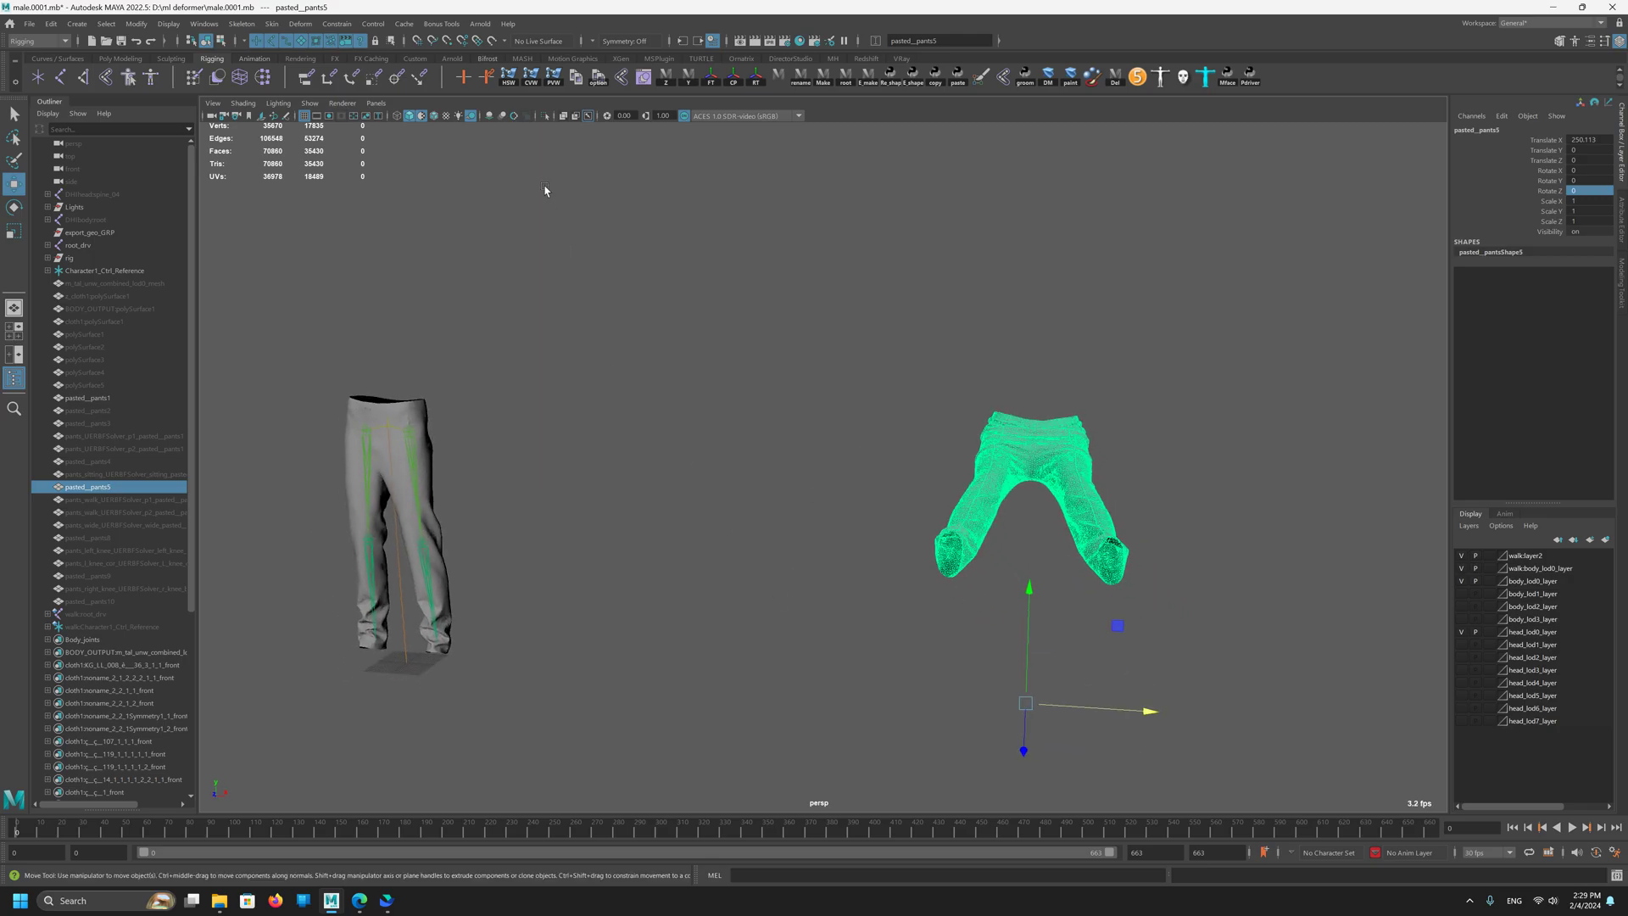
Step: Open the Shape Editor and rotate both thigh joints of the rigged pants forward to drive the corrective shapes
left_click(645, 77)
left_click_drag(400, 462, 437, 447, "alt")
middle_click_drag(437, 448, 694, 498, "alt")
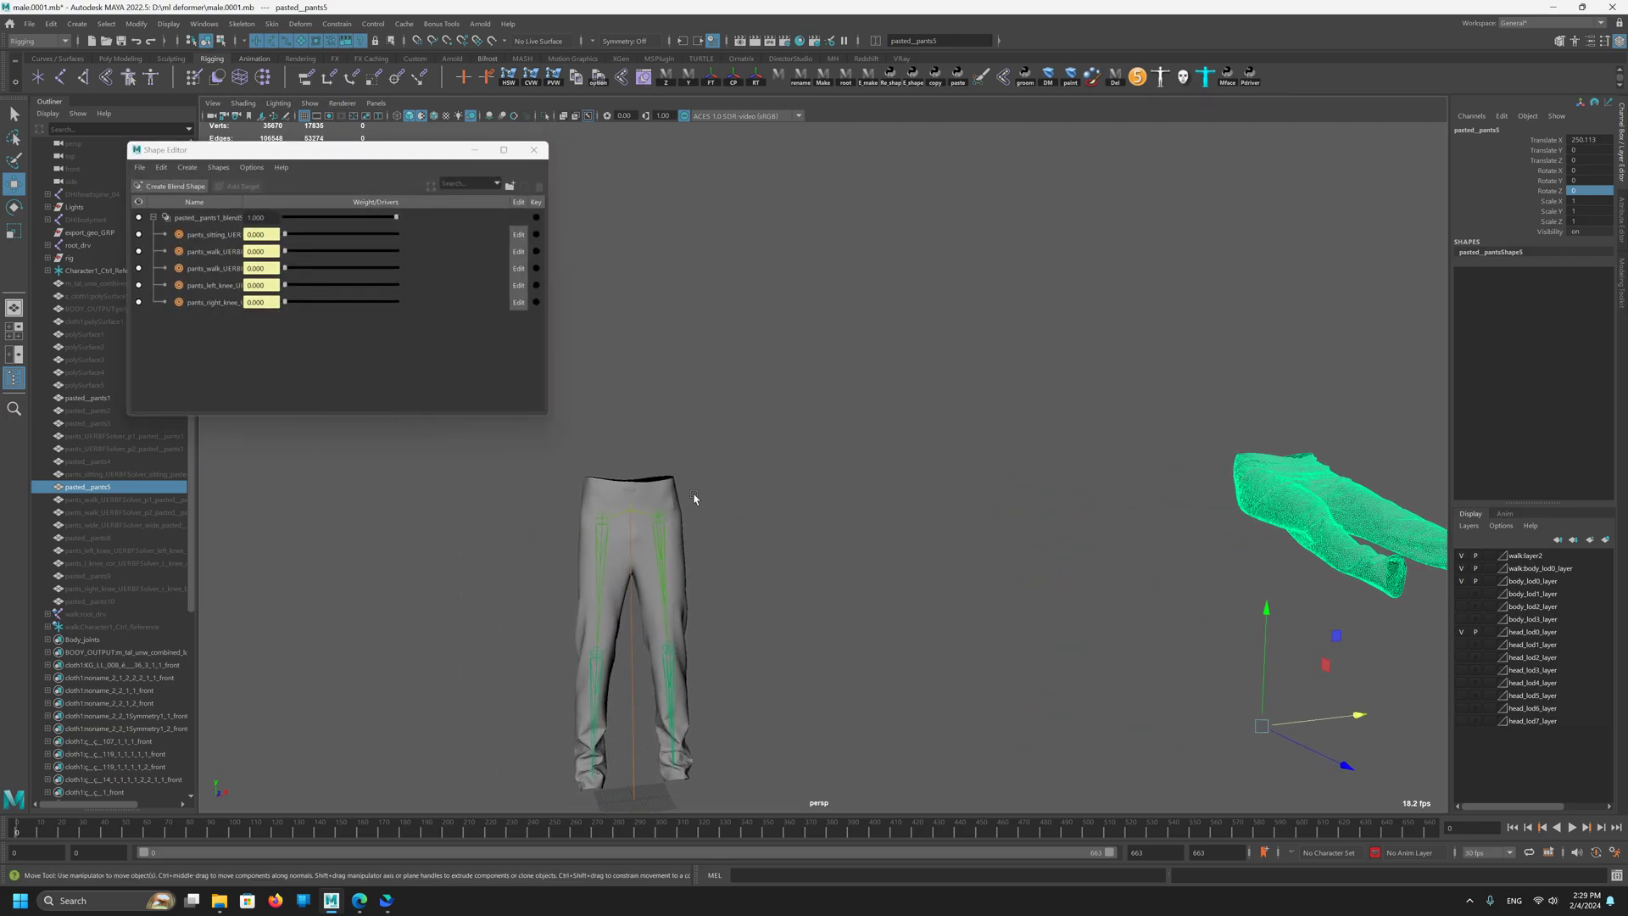
scroll(693, 509, "up", 1)
left_click_drag(659, 549, 594, 591, "shift")
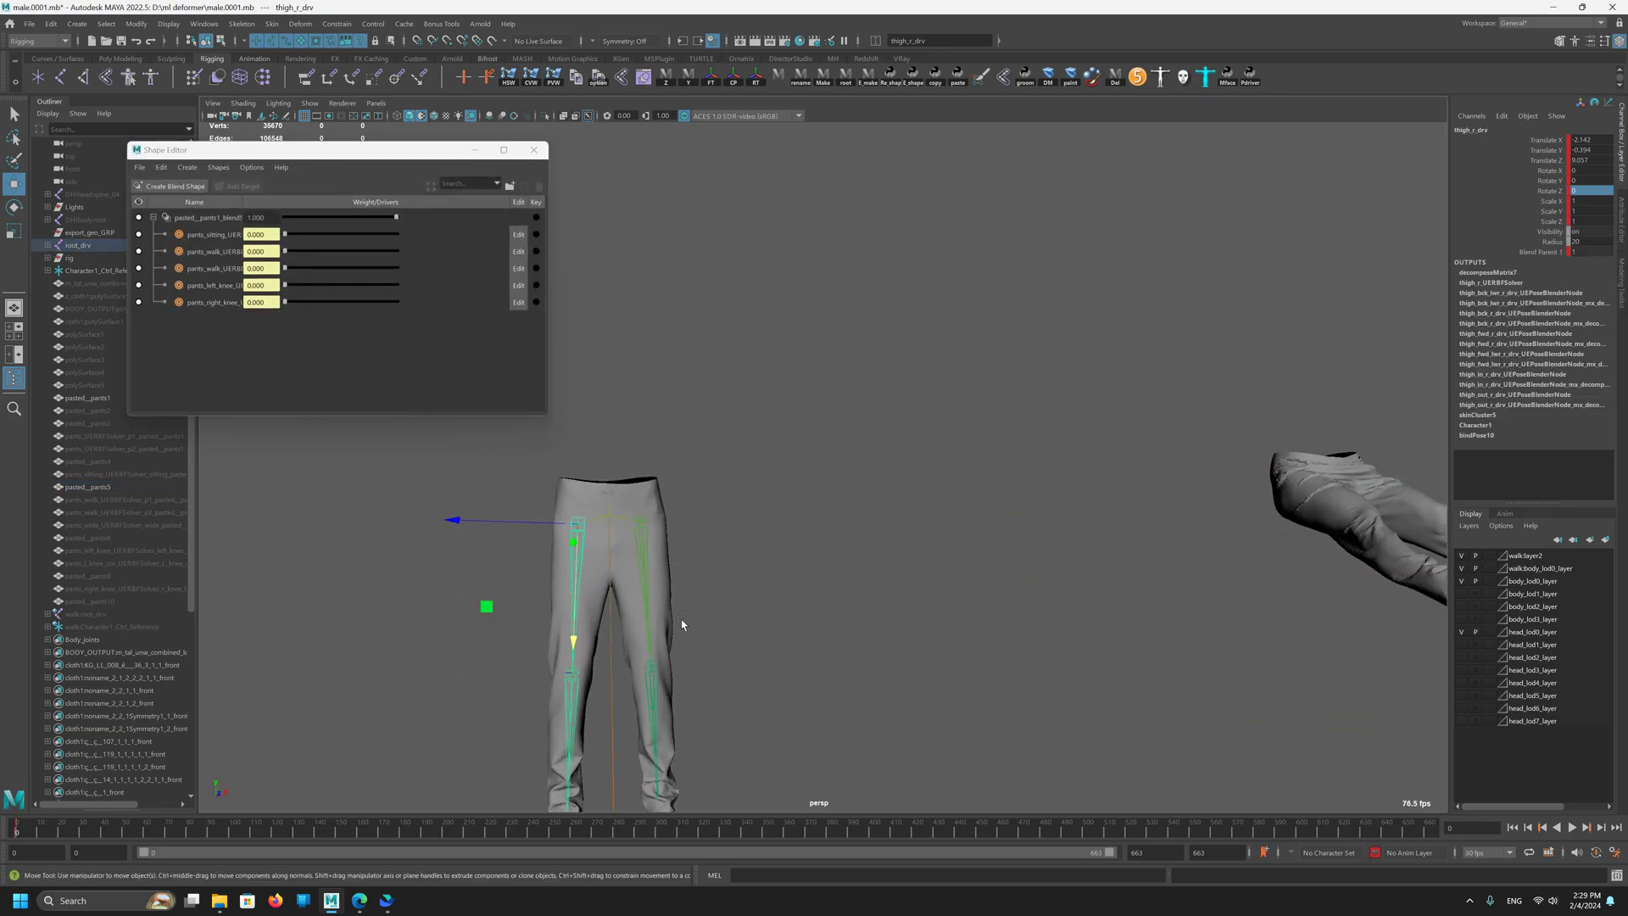
left_click_drag(680, 619, 639, 605, "shift")
key("e")
right_click_drag(652, 596, 534, 584, "alt")
left_click_drag(534, 584, 675, 580, "alt")
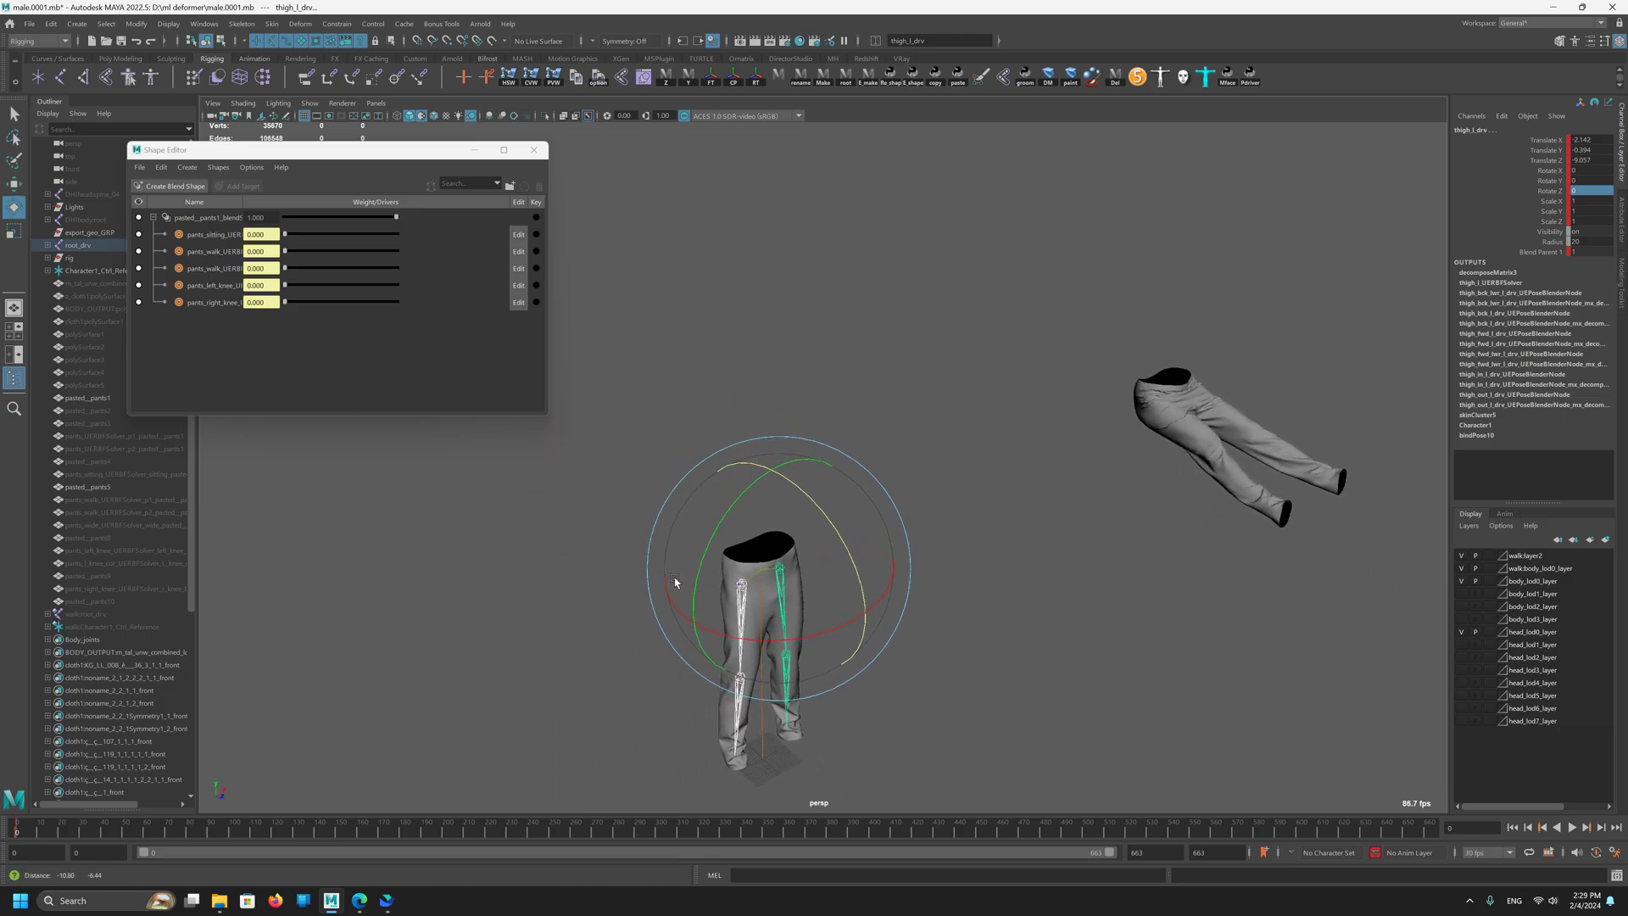
right_click_drag(674, 580, 915, 729, "alt")
left_click_drag(884, 584, 745, 476)
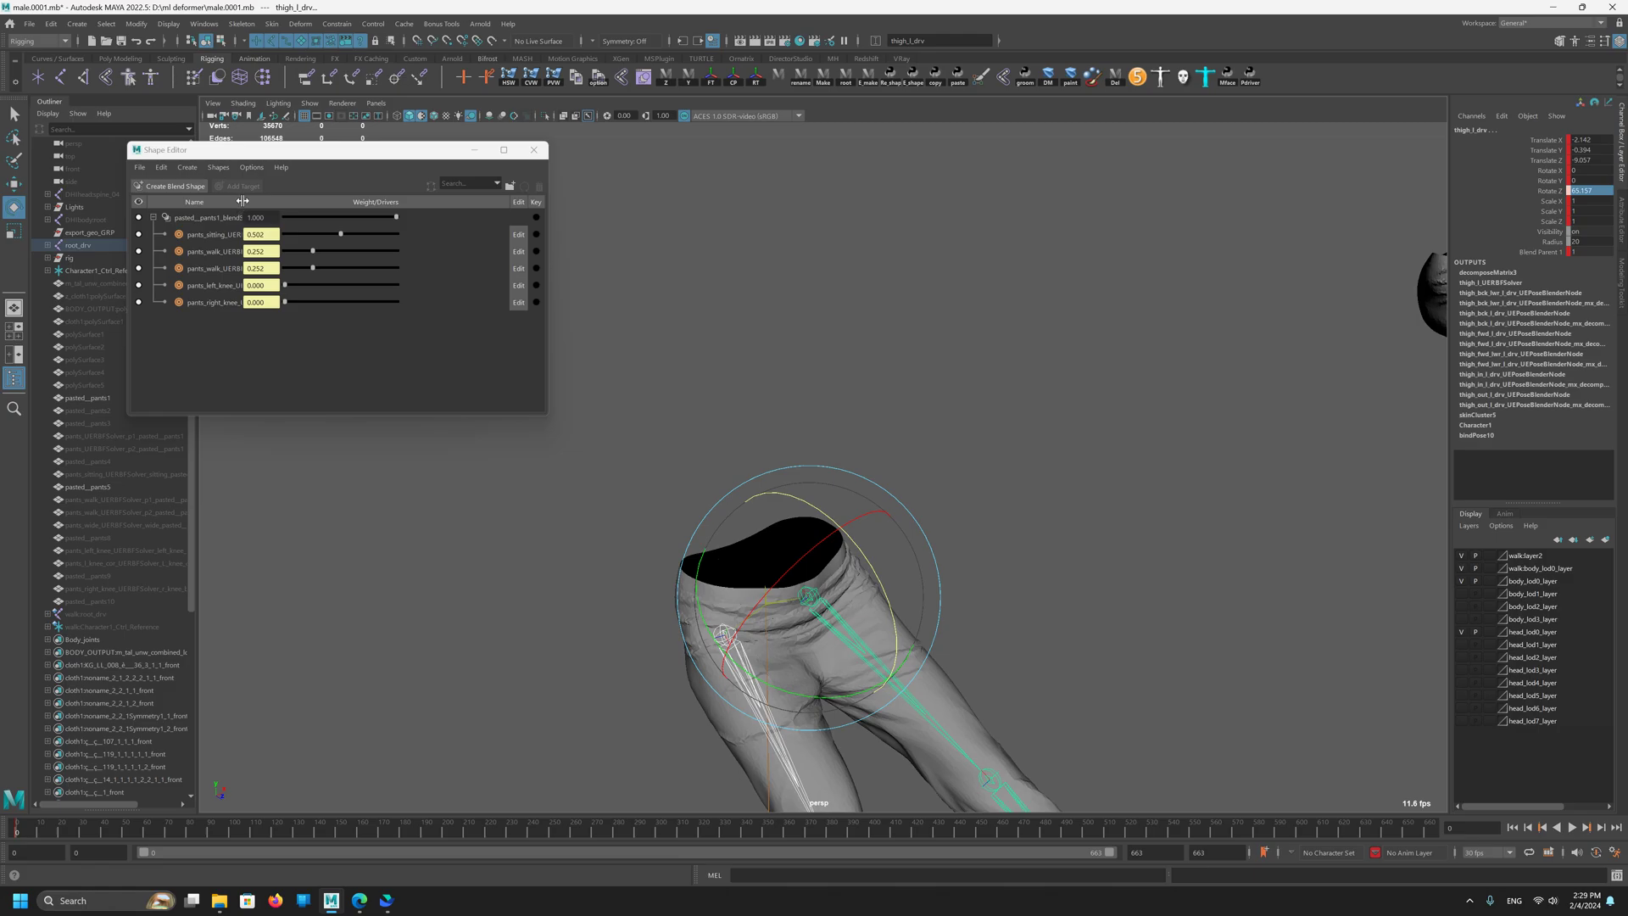
Step: Widen the Shape Editor's name column and adjust both thighs' forward rotation to about 79.7 in Rotate Z
left_click_drag(243, 201, 340, 202)
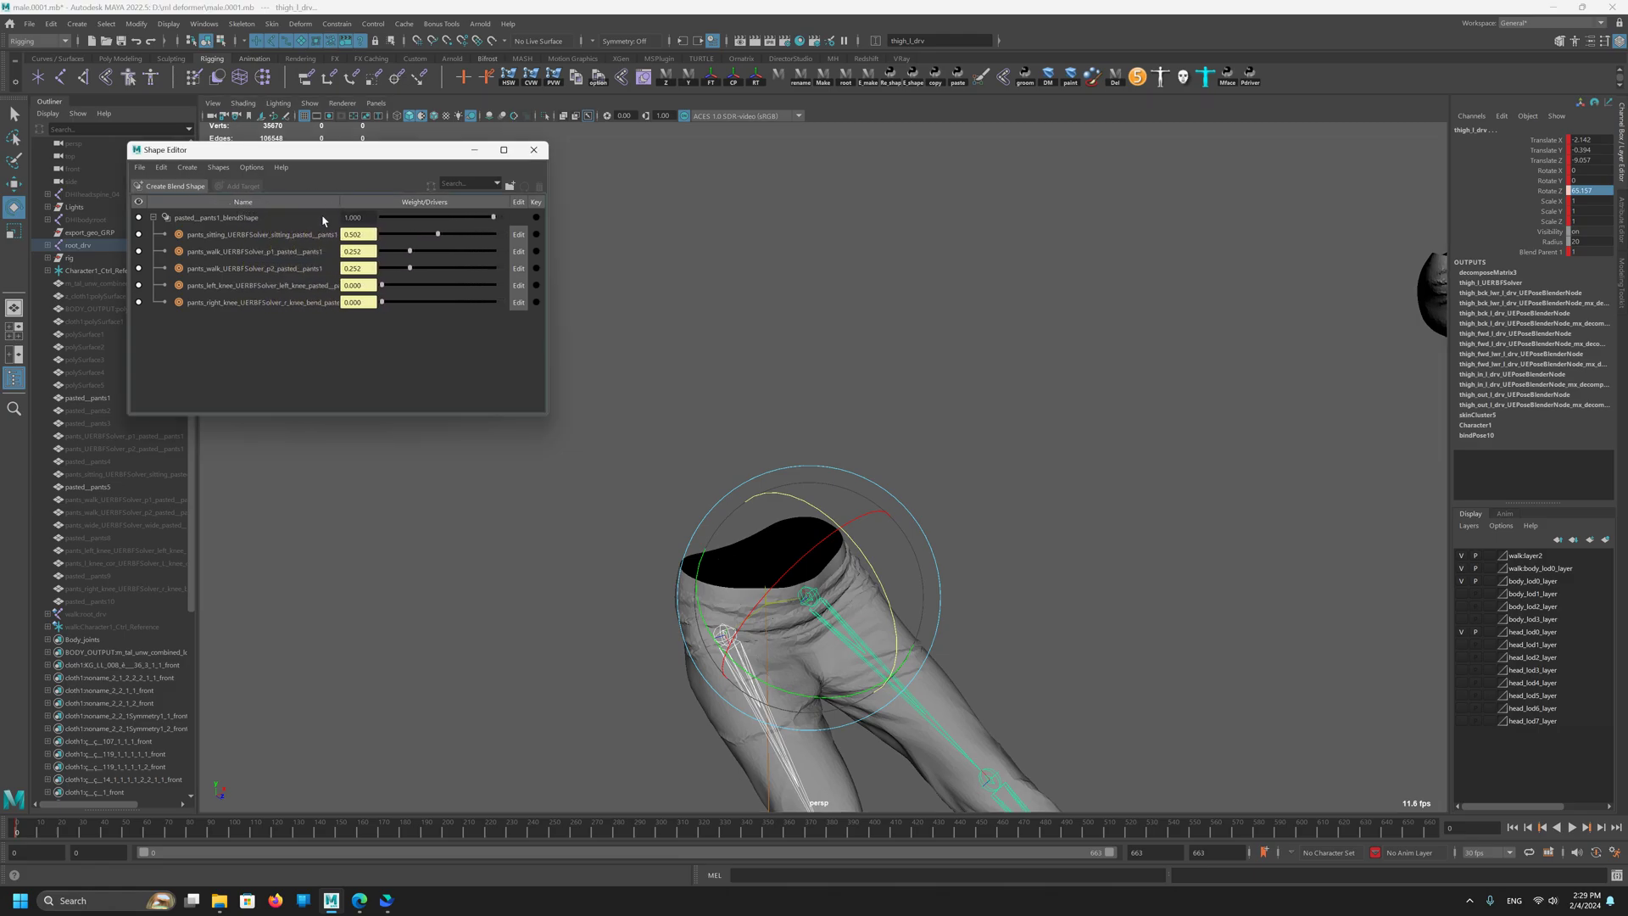
middle_click_drag(526, 662, 476, 516, "alt")
right_click_drag(476, 515, 704, 638, "alt")
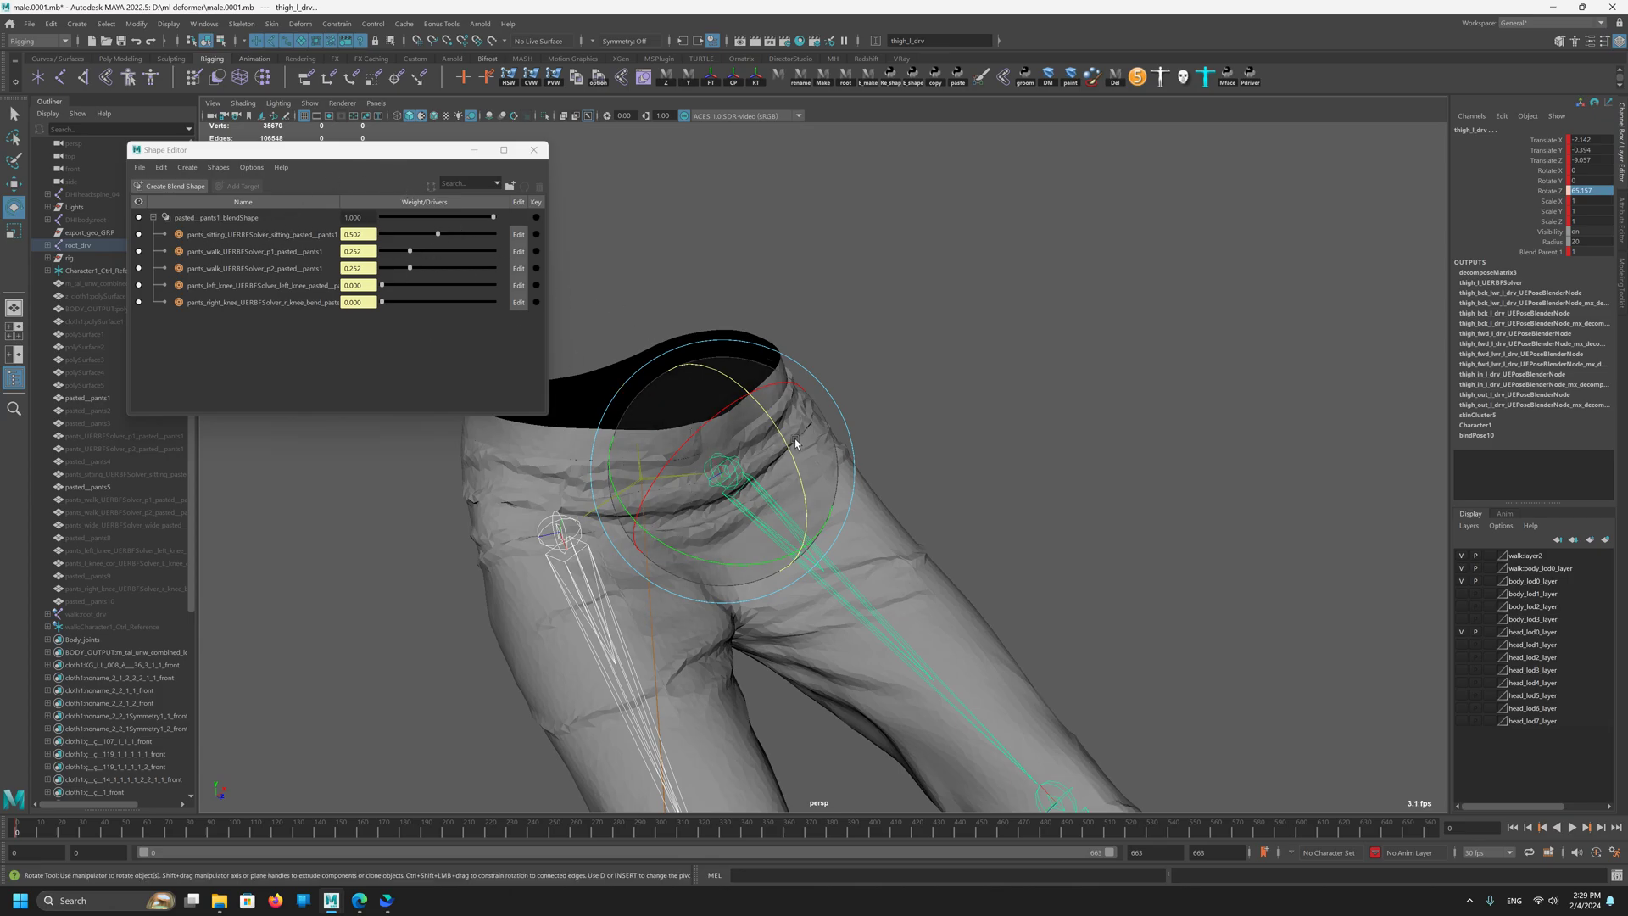
left_click_drag(794, 445, 666, 384)
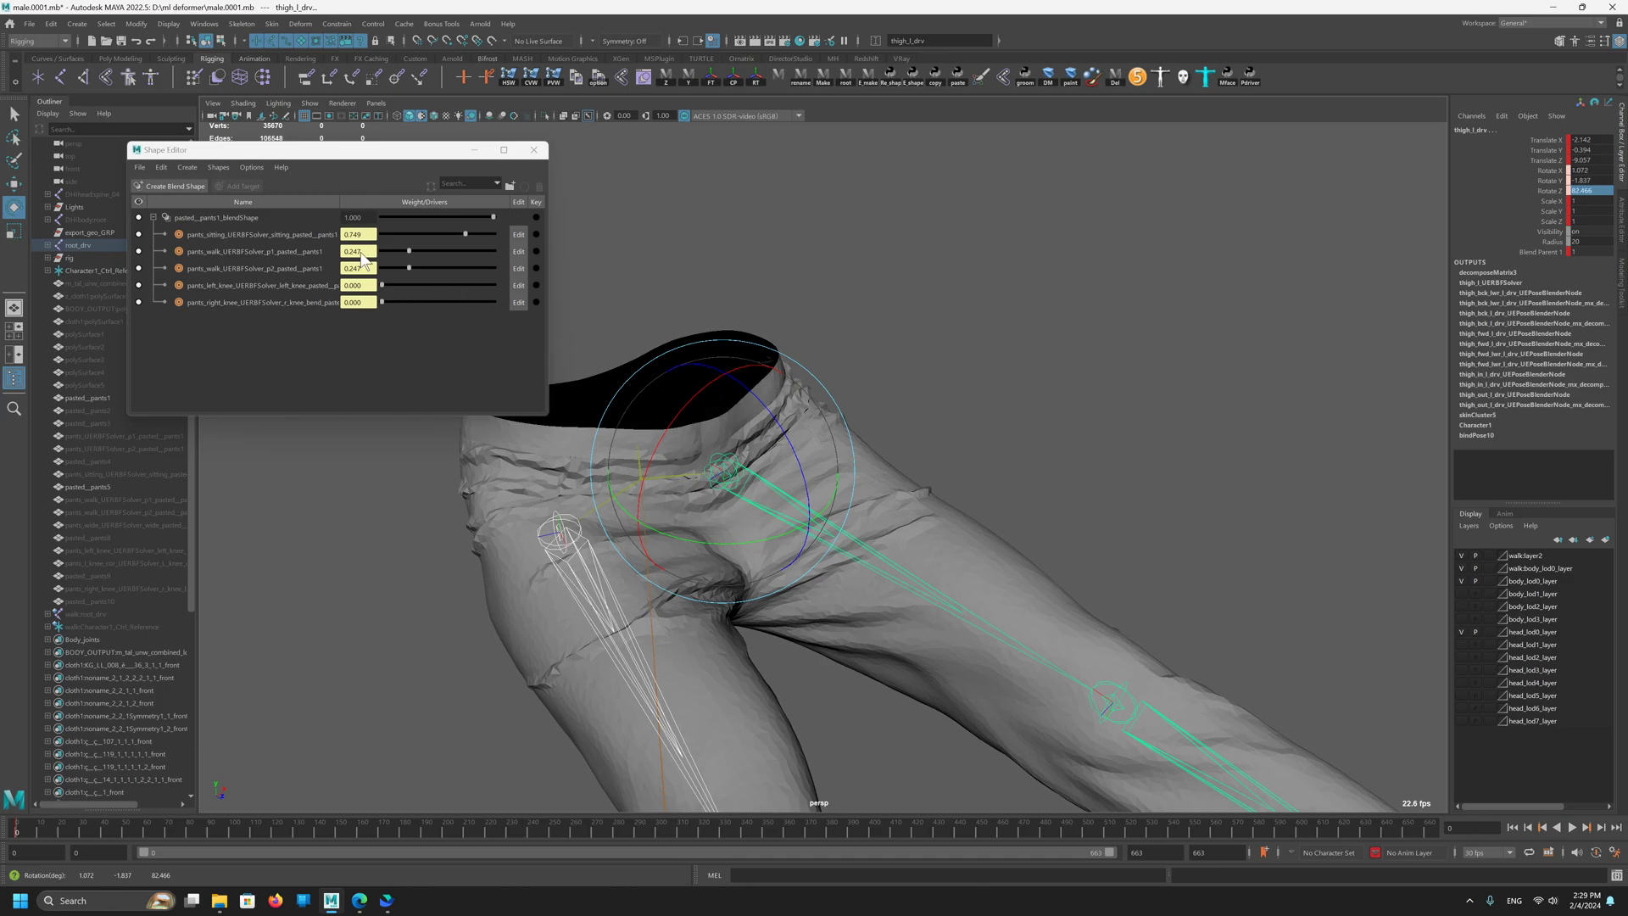
mouse_move(781, 424)
left_mouse_down()
mouse_move(770, 406)
mouse_move(780, 420)
left_mouse_up()
left_click_drag(891, 482, 926, 446, "alt")
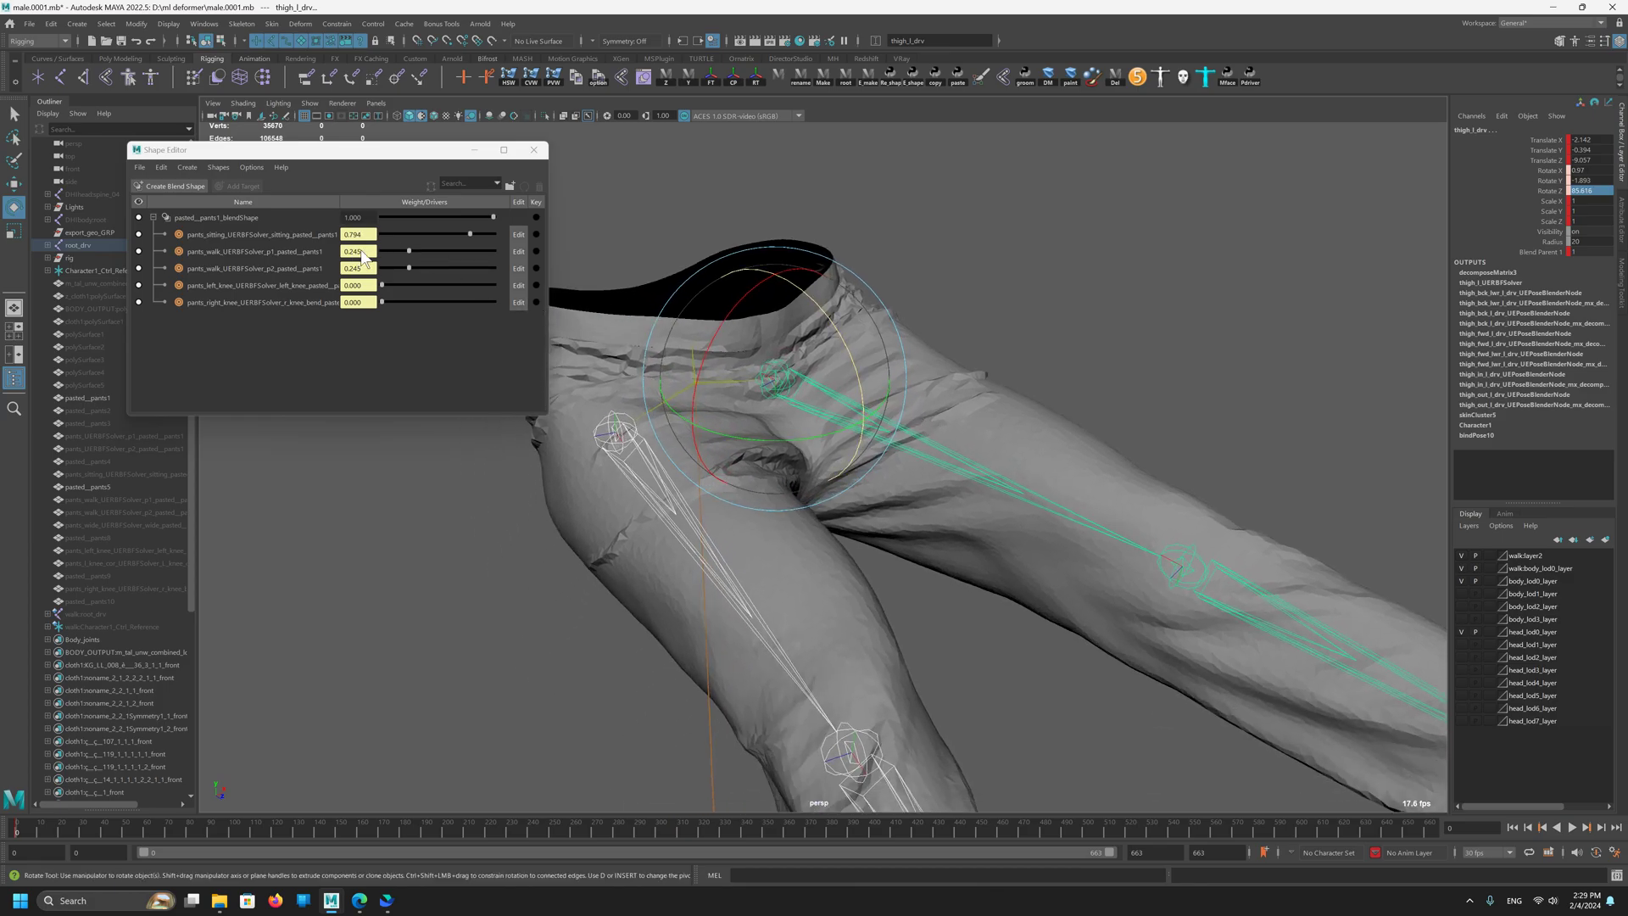
right_click_drag(954, 585, 984, 801, "alt")
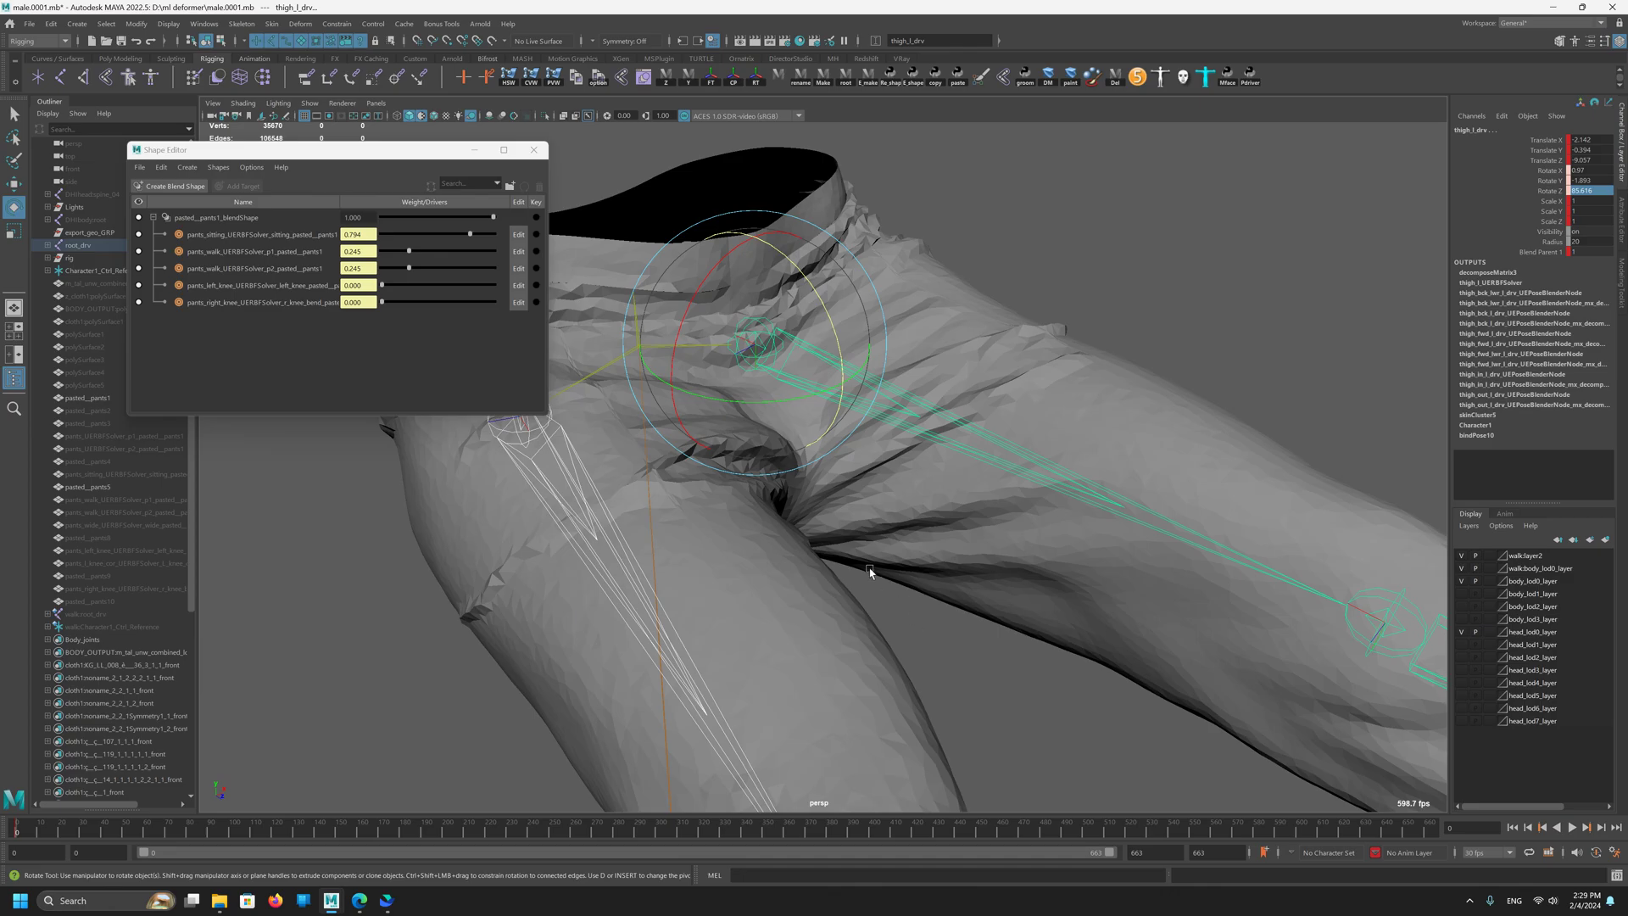
scroll(794, 582, "down", 5)
left_click_drag(649, 387, 664, 397)
scroll(719, 607, "down", 10)
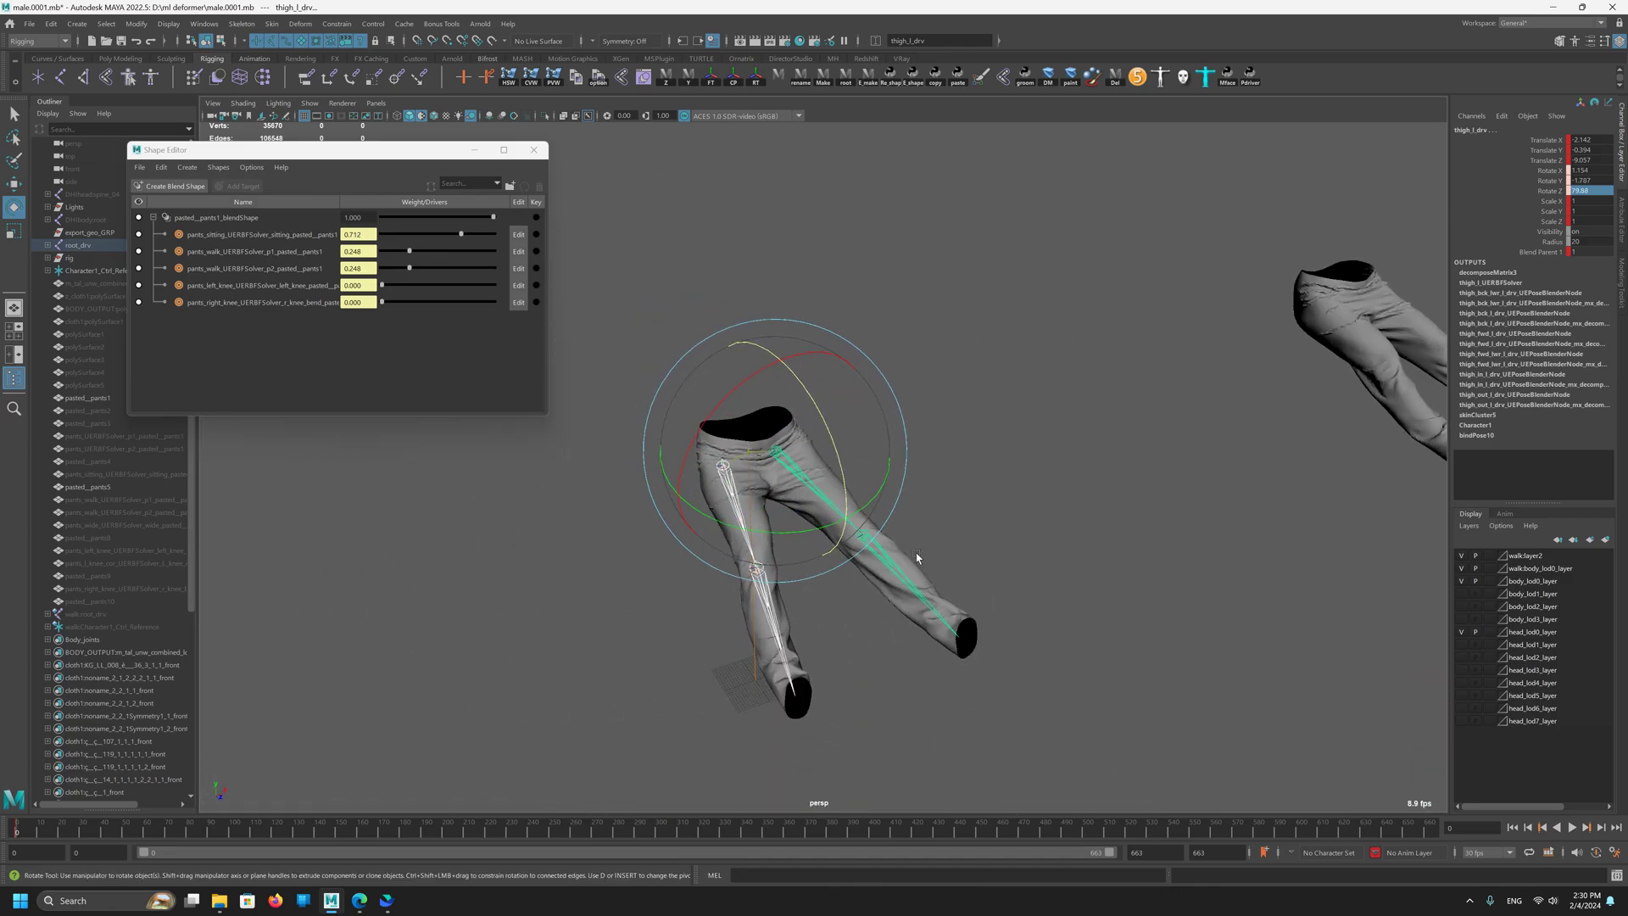
Step: Move the Shape Editor window into the space between the rigged pants and the wrinkled posed pants
left_click_drag(916, 557, 852, 555, "alt")
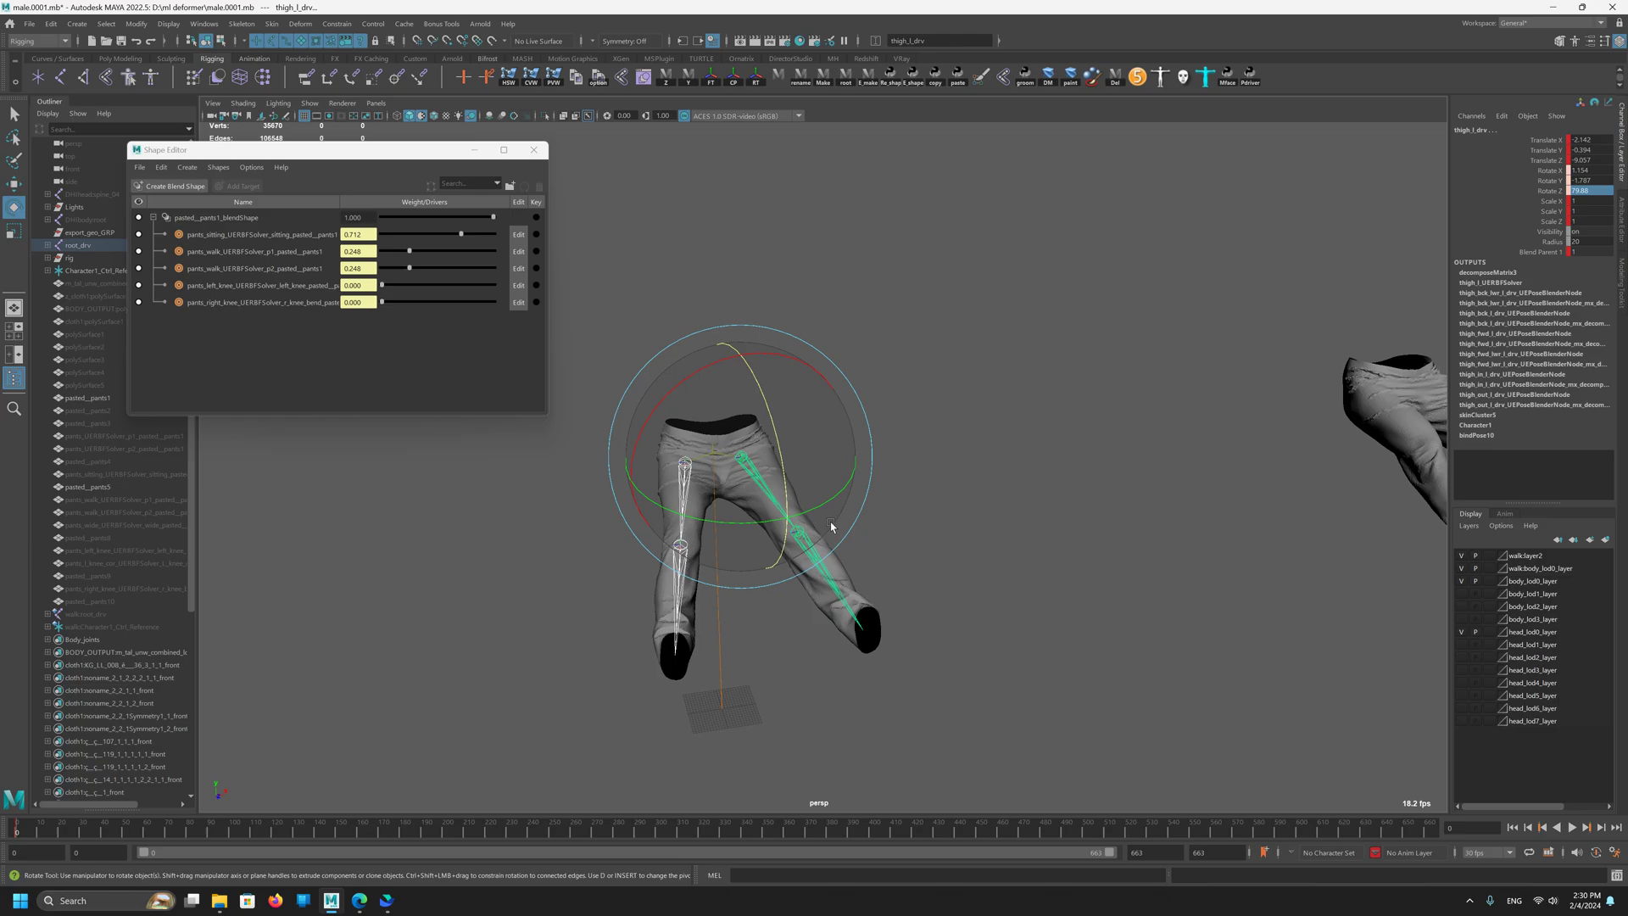
left_click_drag(752, 407, 776, 484, "alt")
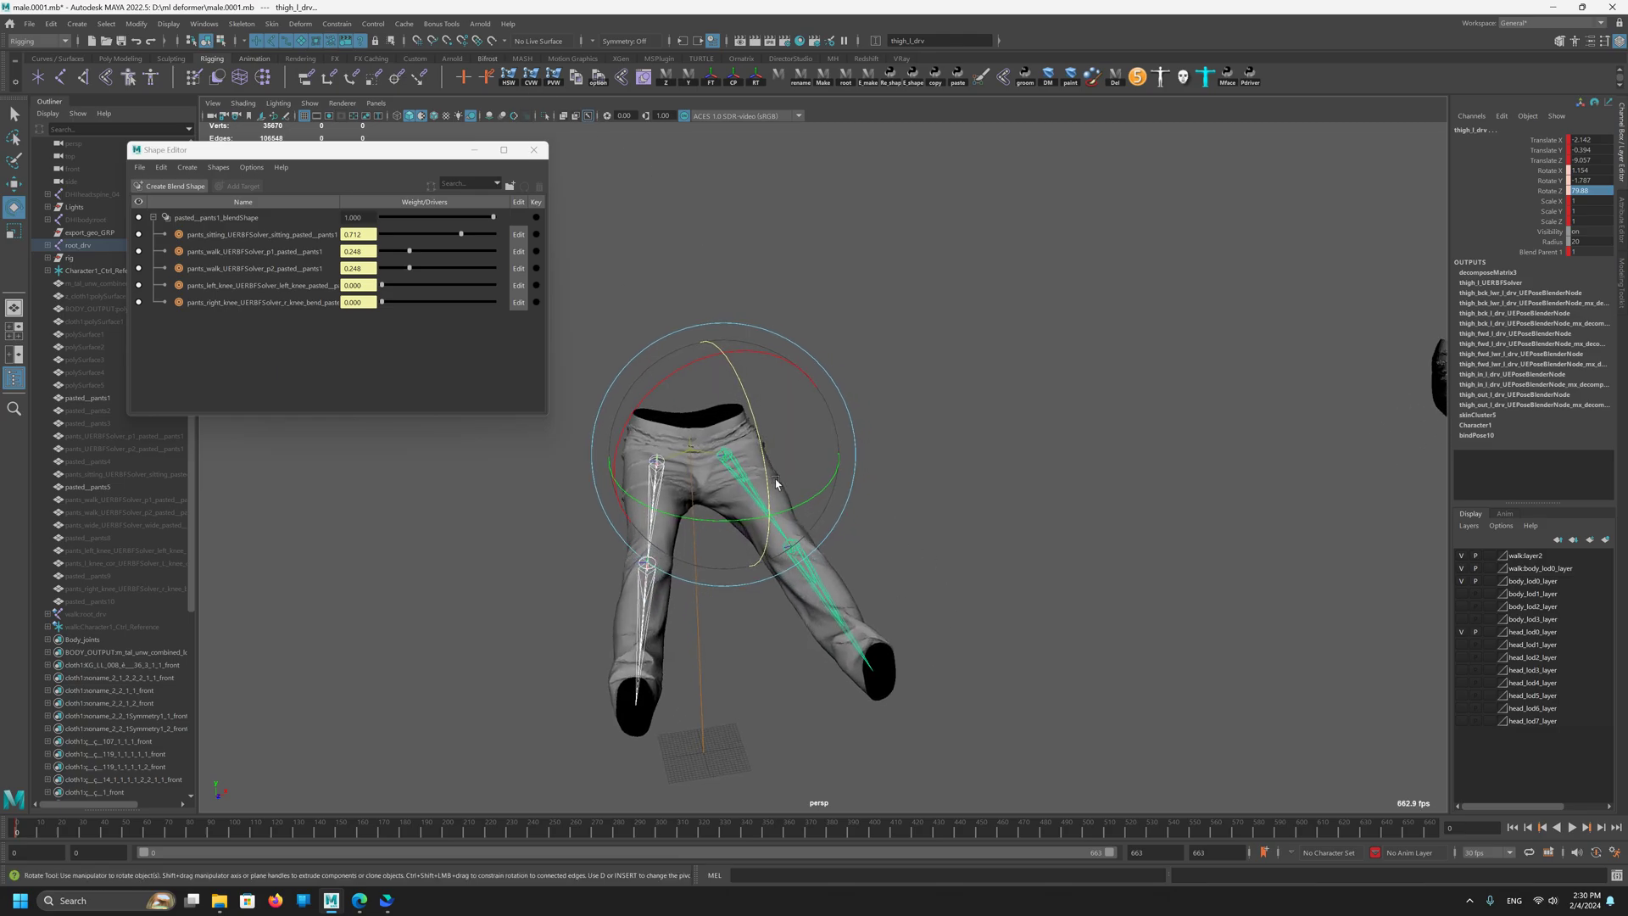
left_click_drag(816, 401, 908, 701, "alt")
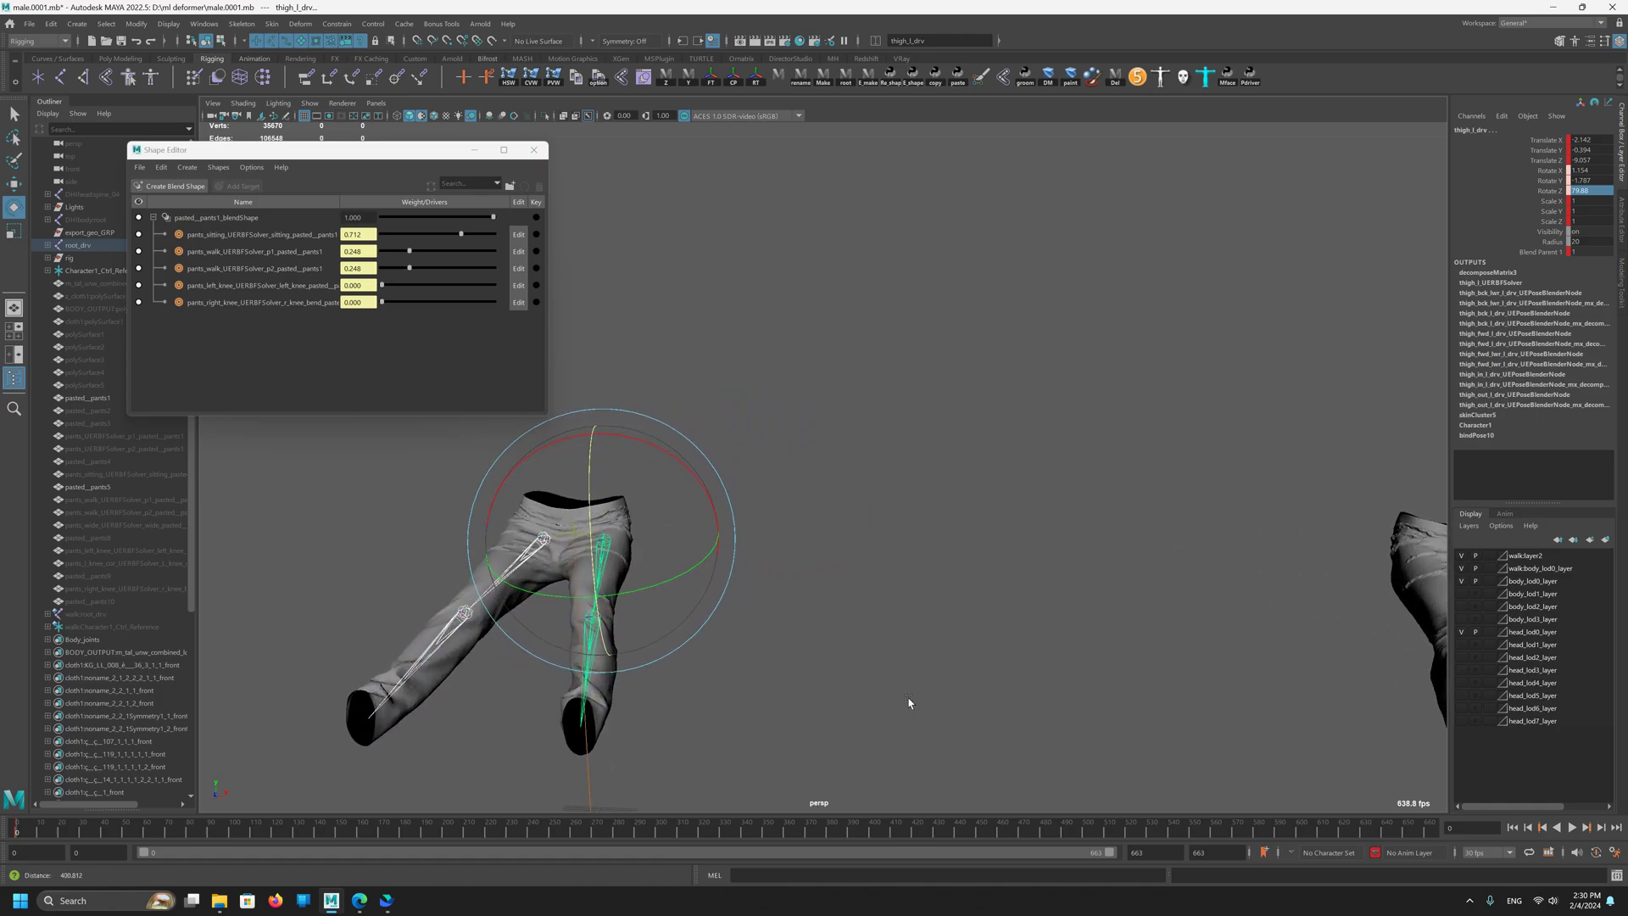
middle_click_drag(922, 531, 784, 418, "alt")
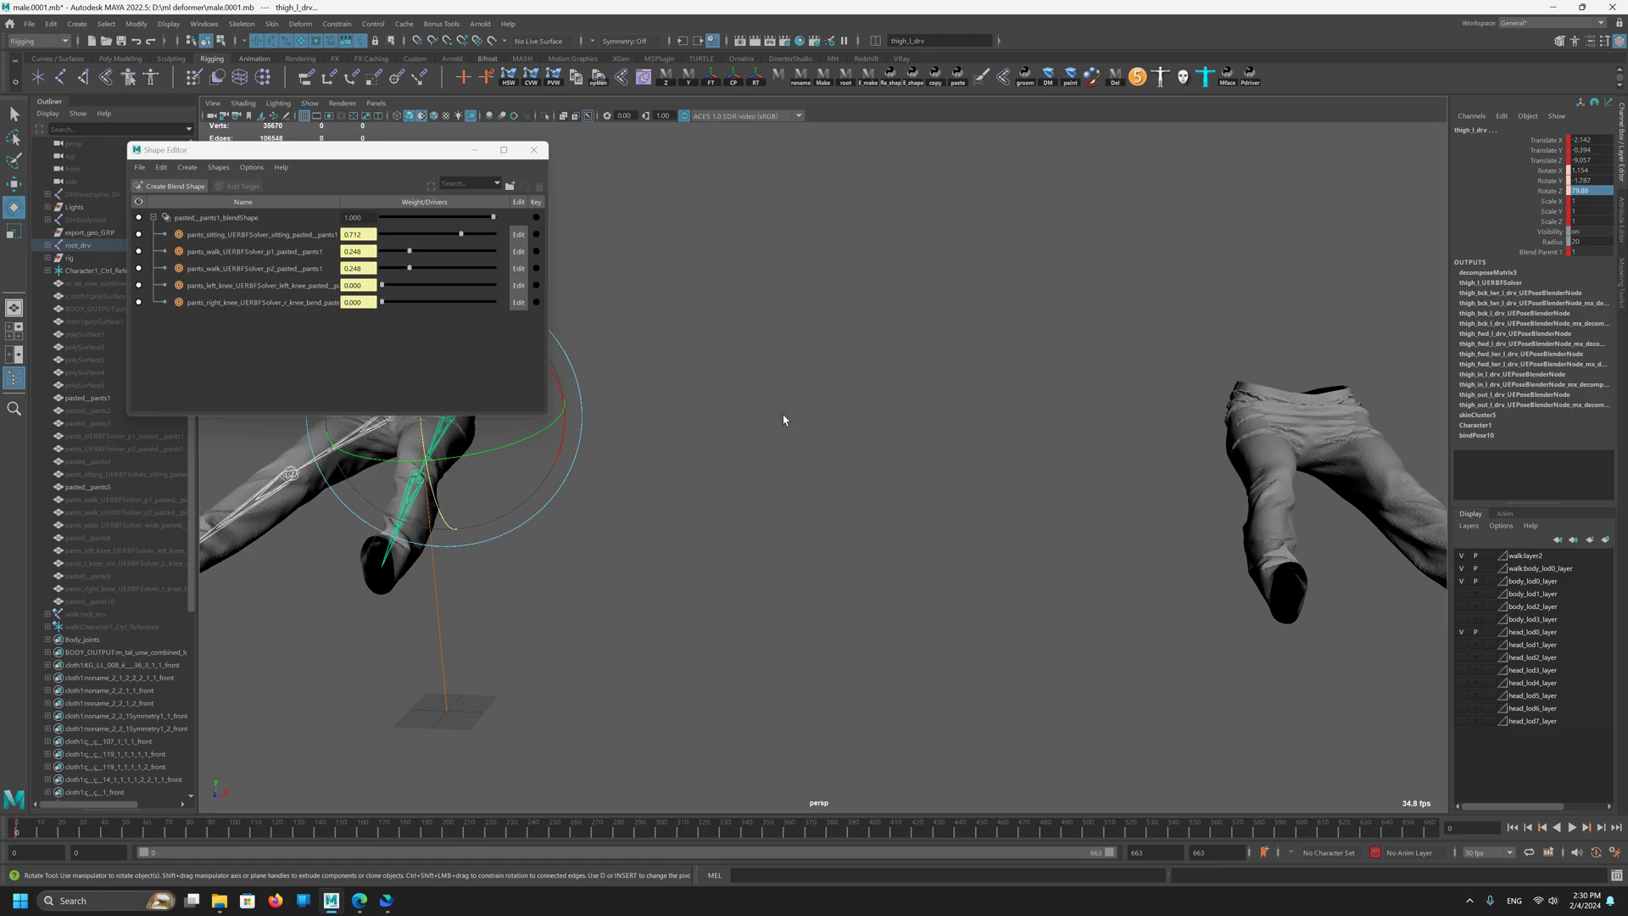
left_click_drag(378, 154, 839, 226)
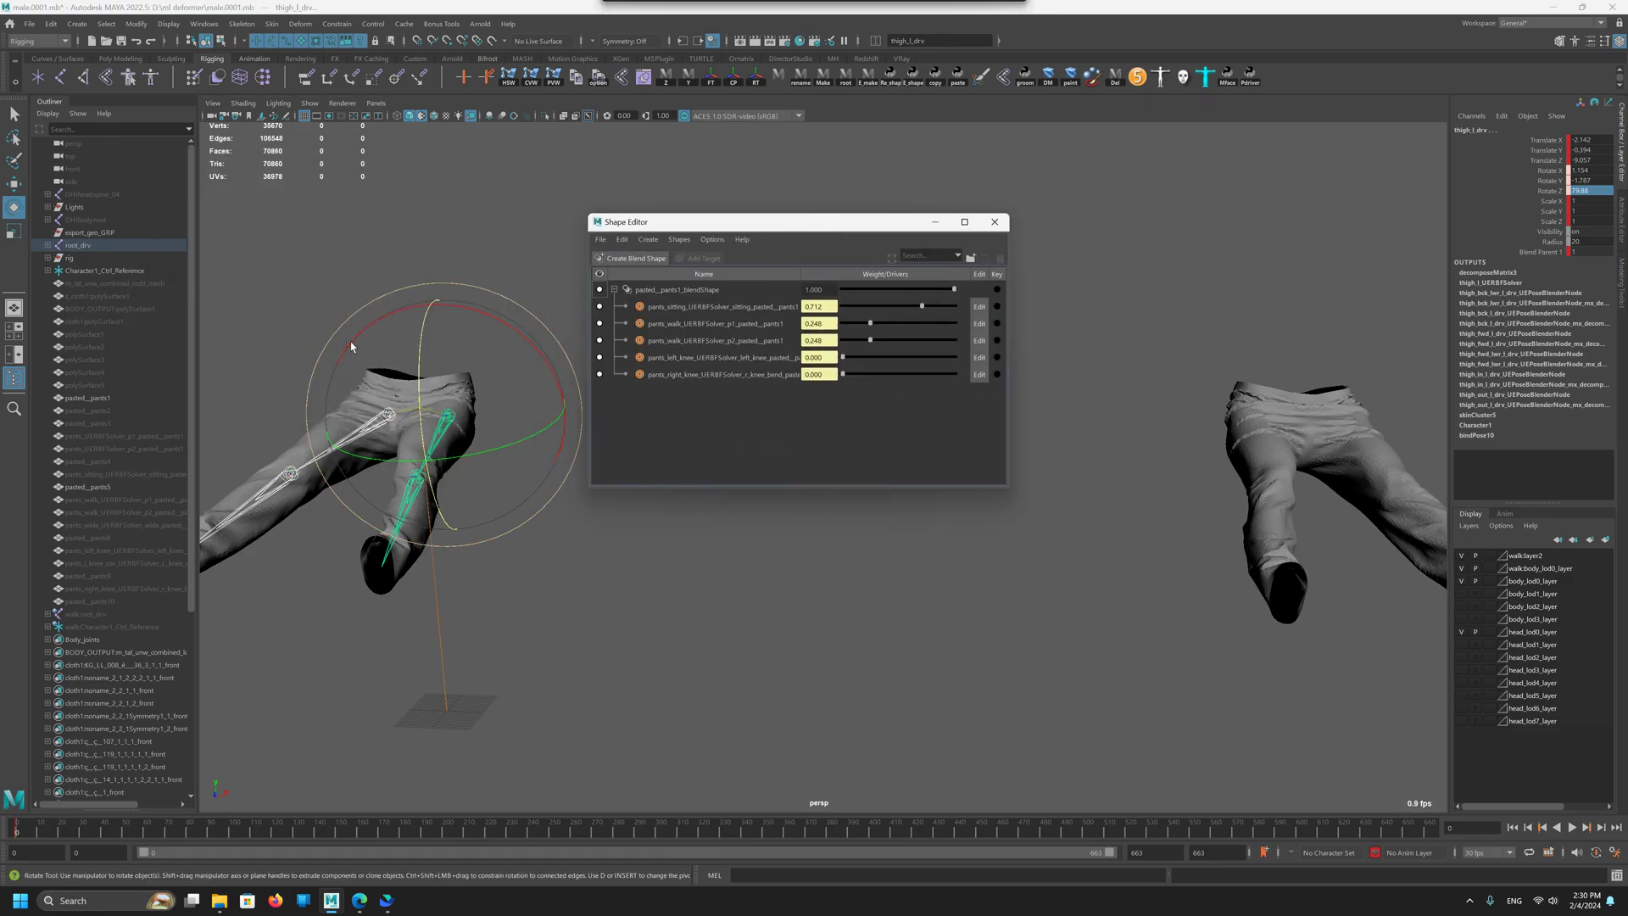
left_click_drag(352, 346, 324, 354, "alt")
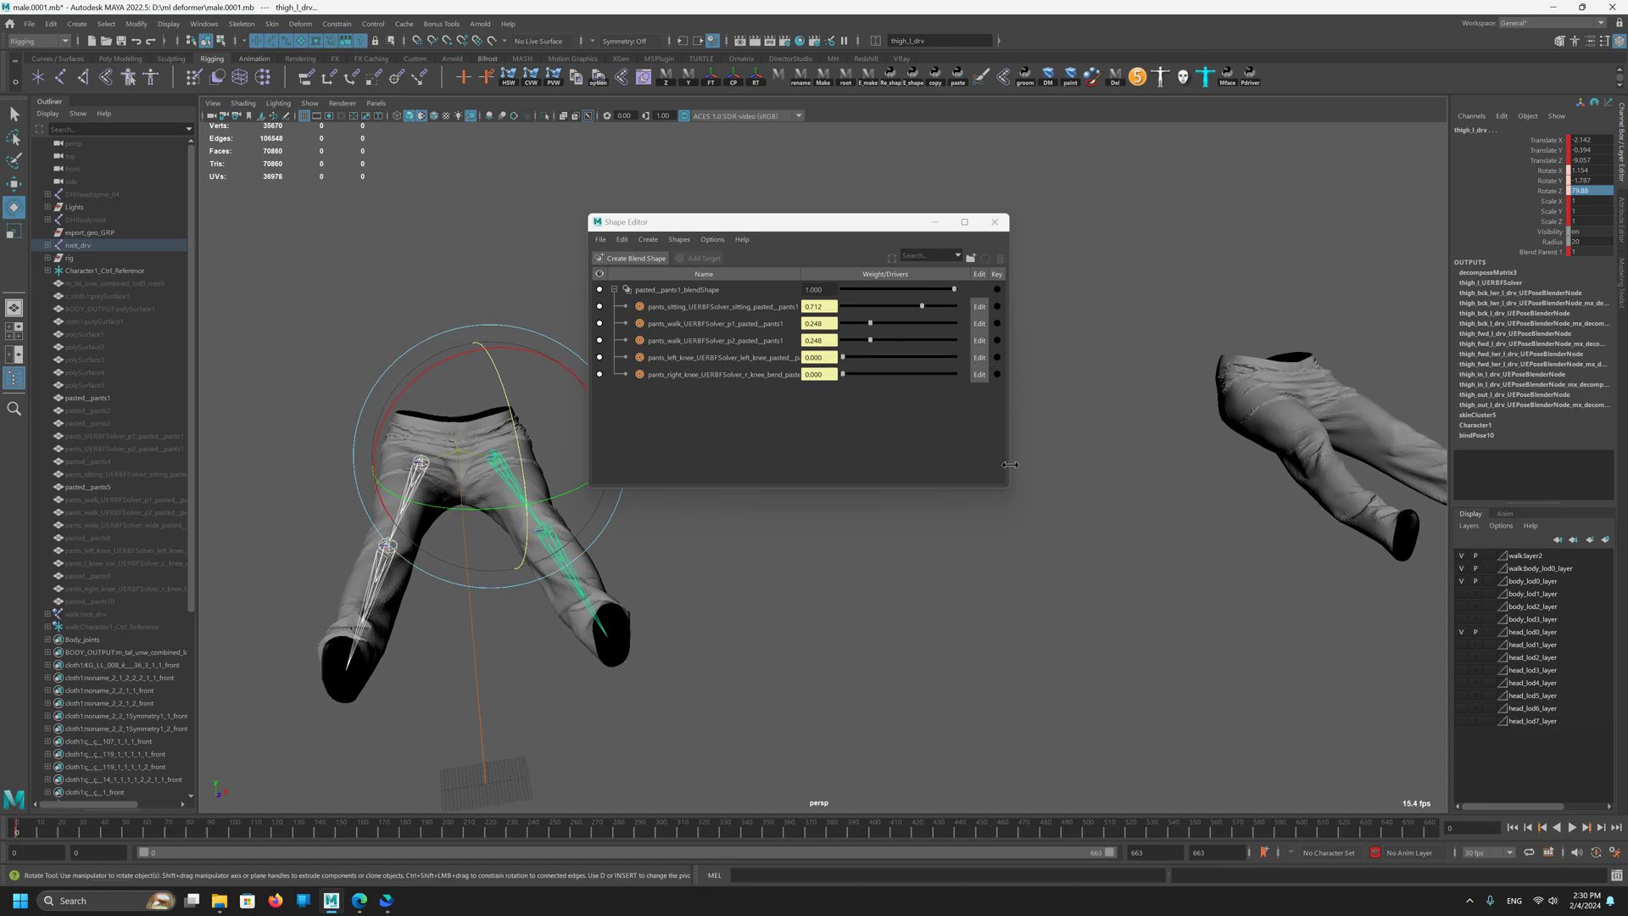
Step: Break the pants_sitting target's connection to its UERBFSolver driver and lower its weight to 0
right_click(827, 310)
left_click(800, 428)
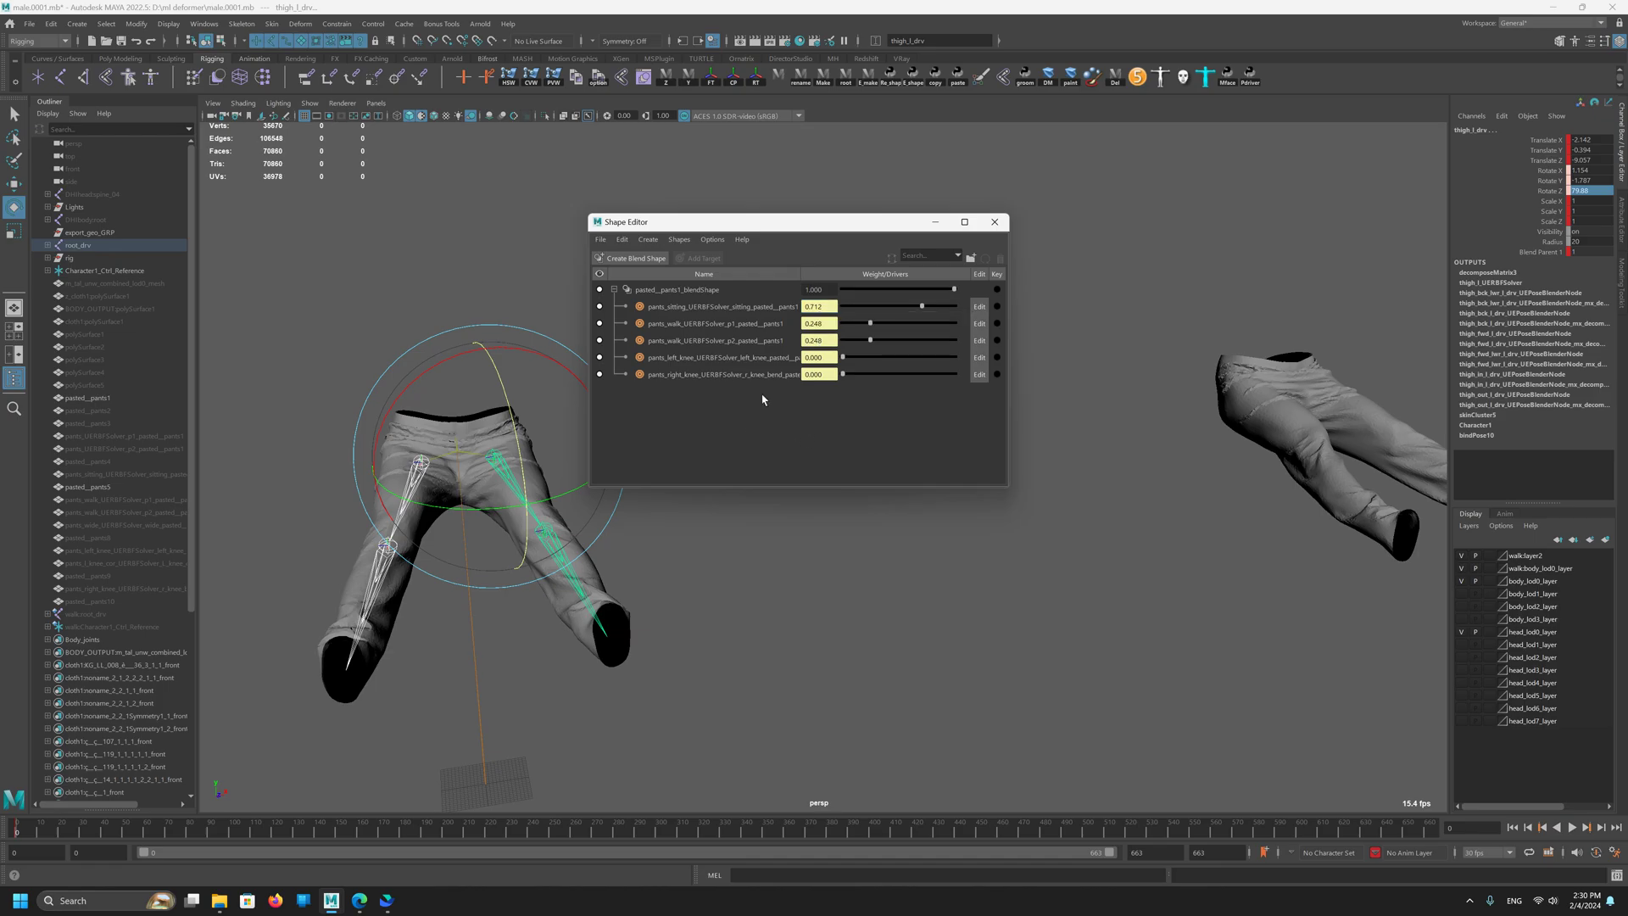
right_click(812, 308)
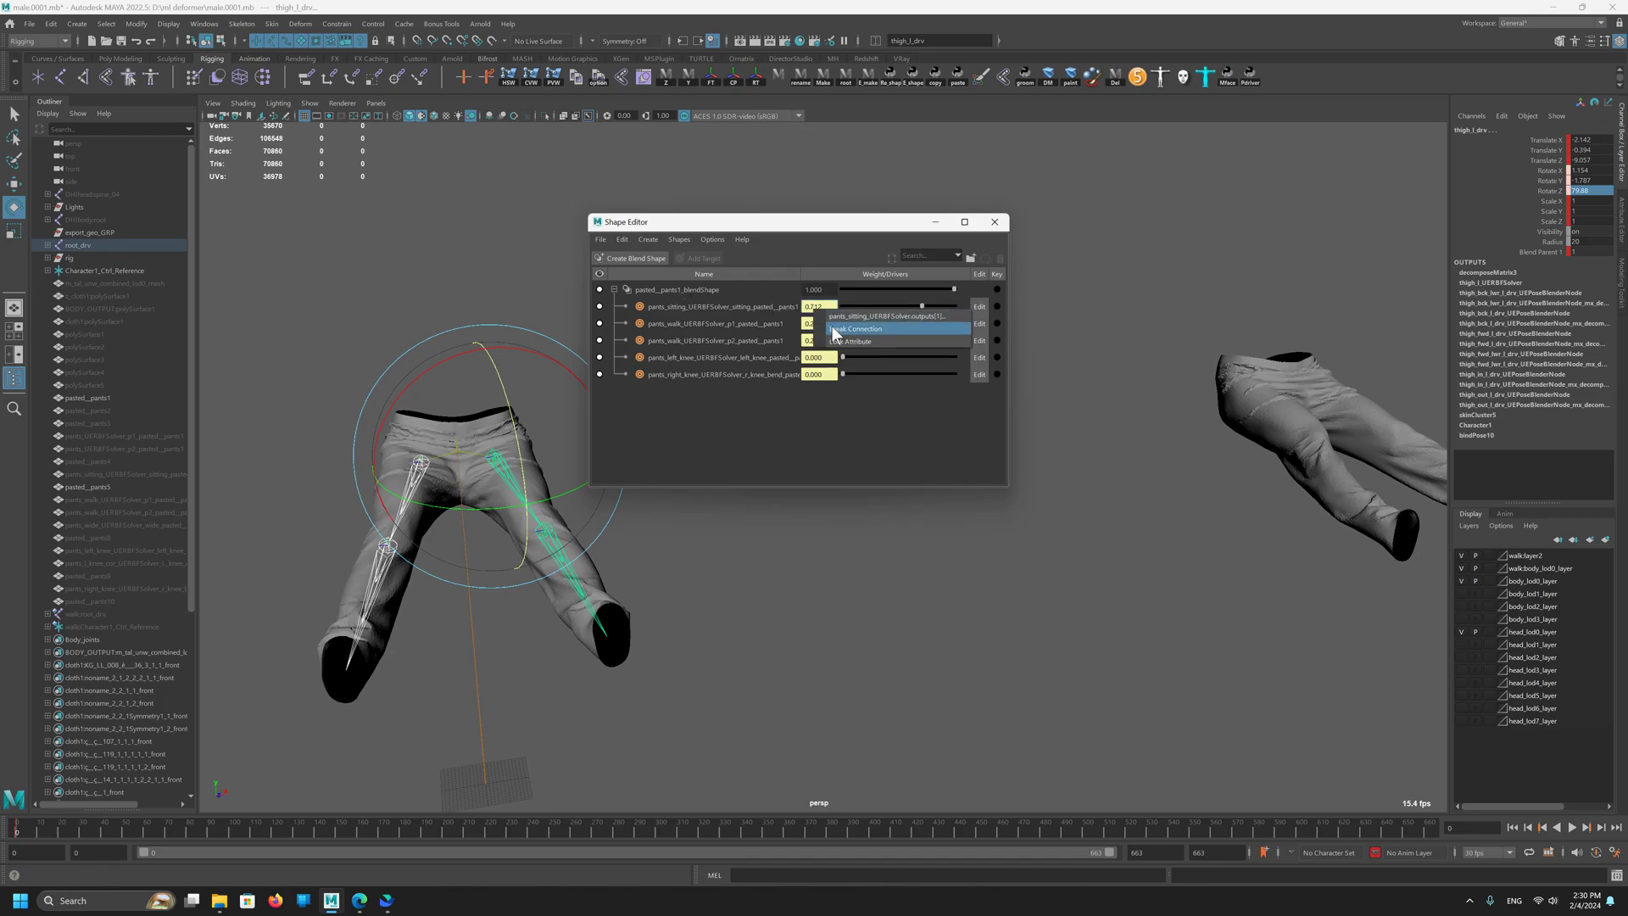
left_click(835, 330)
left_click_drag(906, 310, 725, 322)
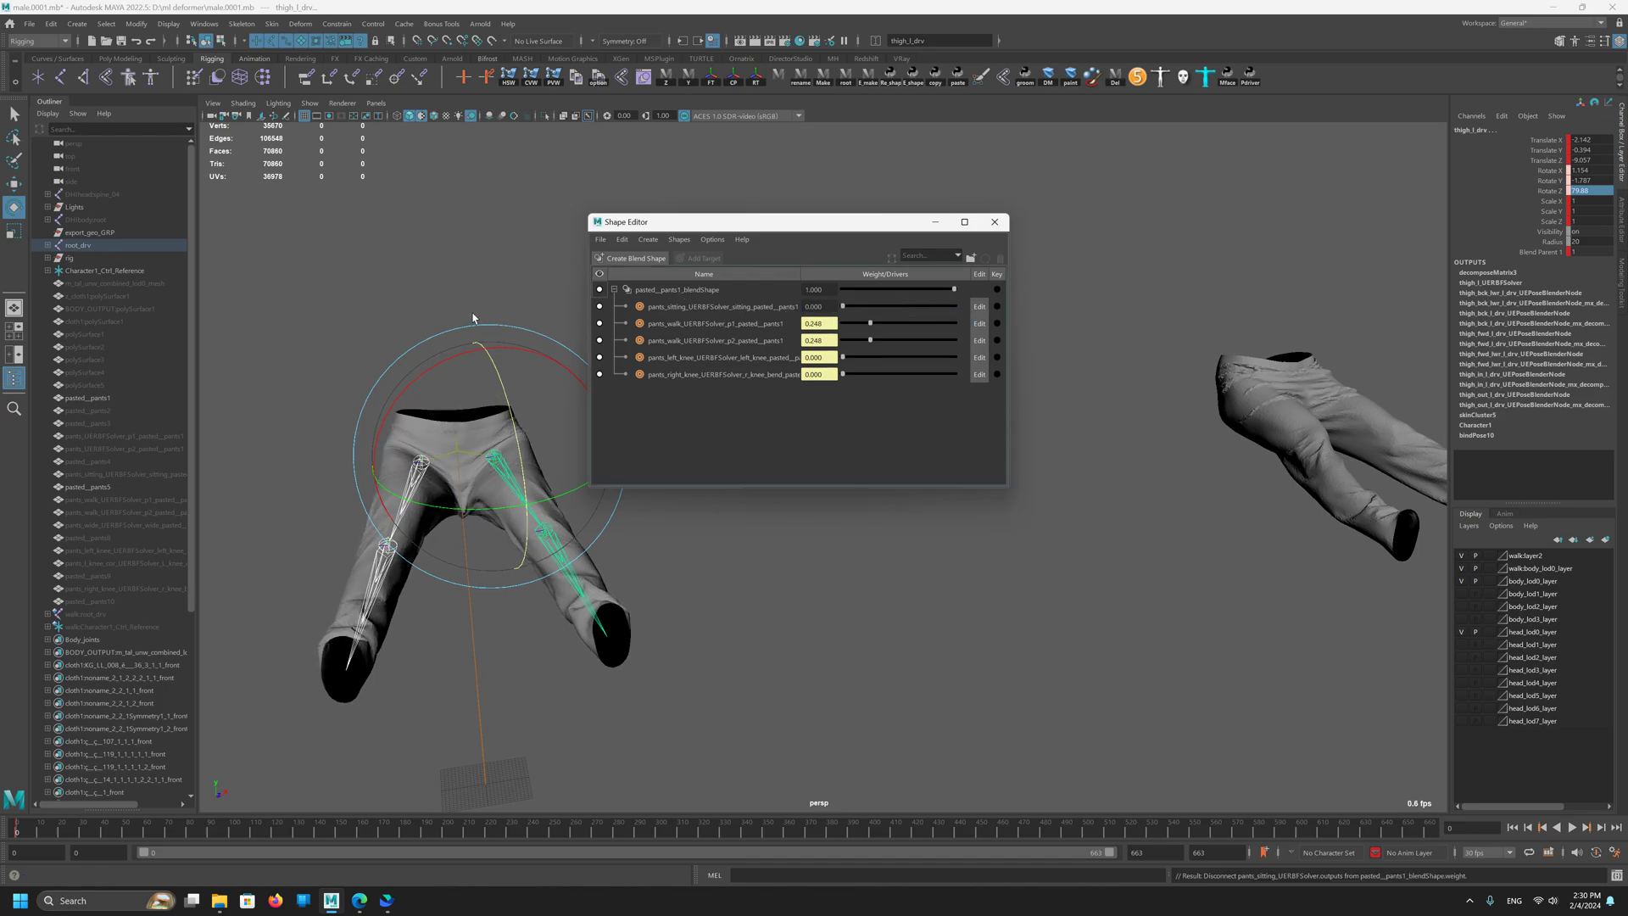
Step: Select both thigh joints of the rigged pants and set their Rotate Z to 80
left_click_drag(353, 374, 370, 422, "alt")
right_click_drag(370, 421, 439, 426, "alt")
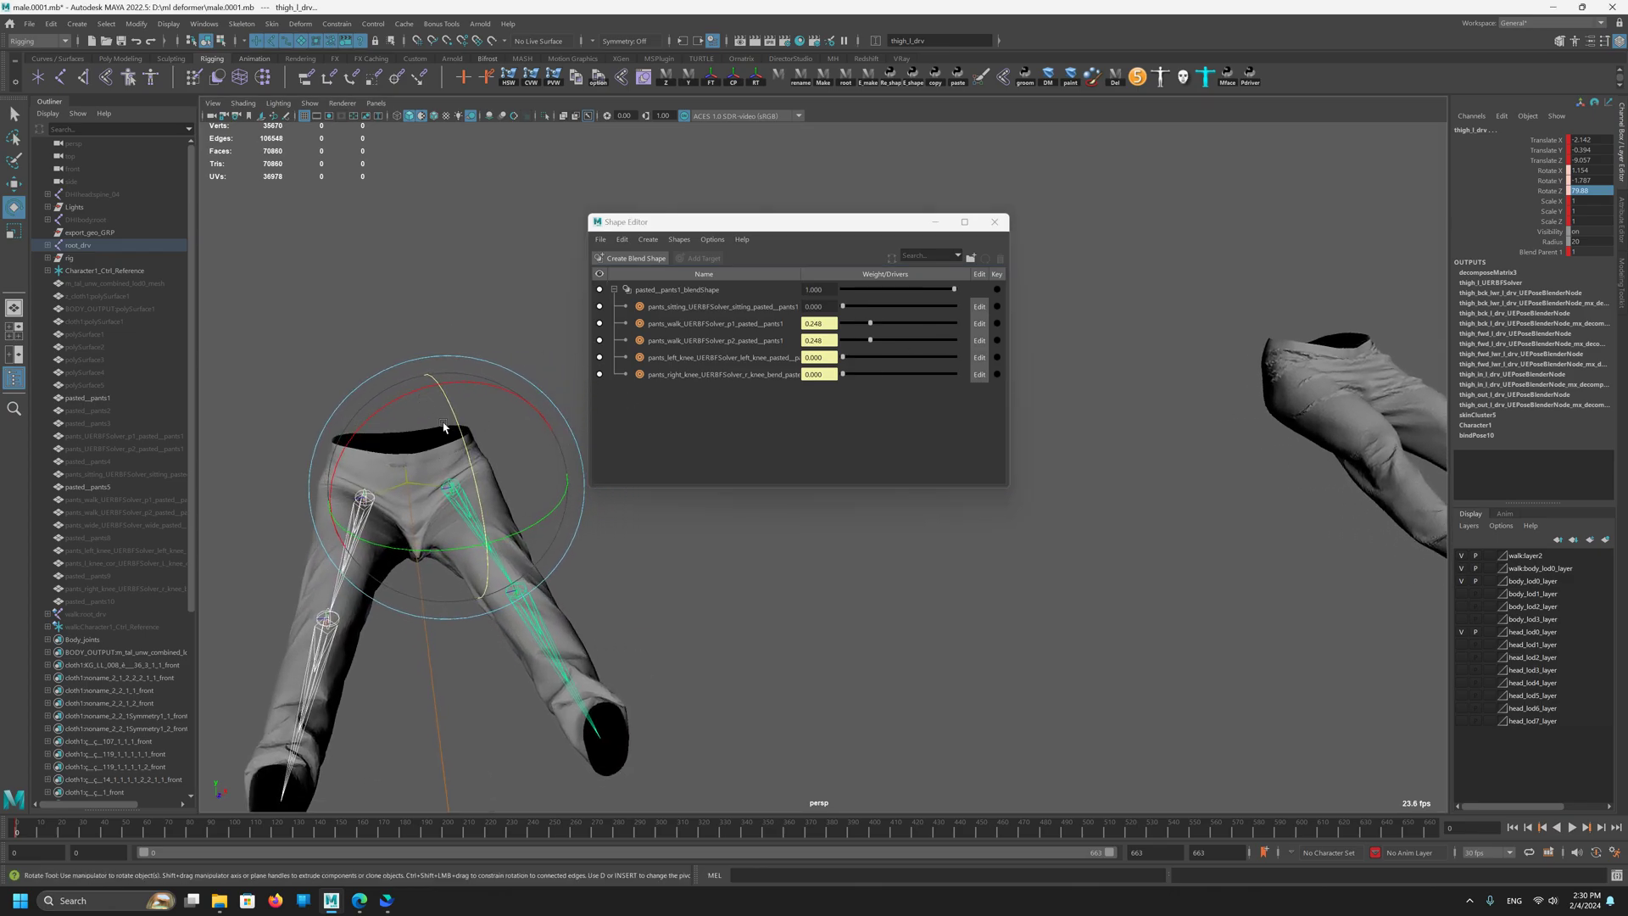
left_click_drag(444, 428, 457, 427, "alt")
left_click(1314, 364)
left_click(463, 536)
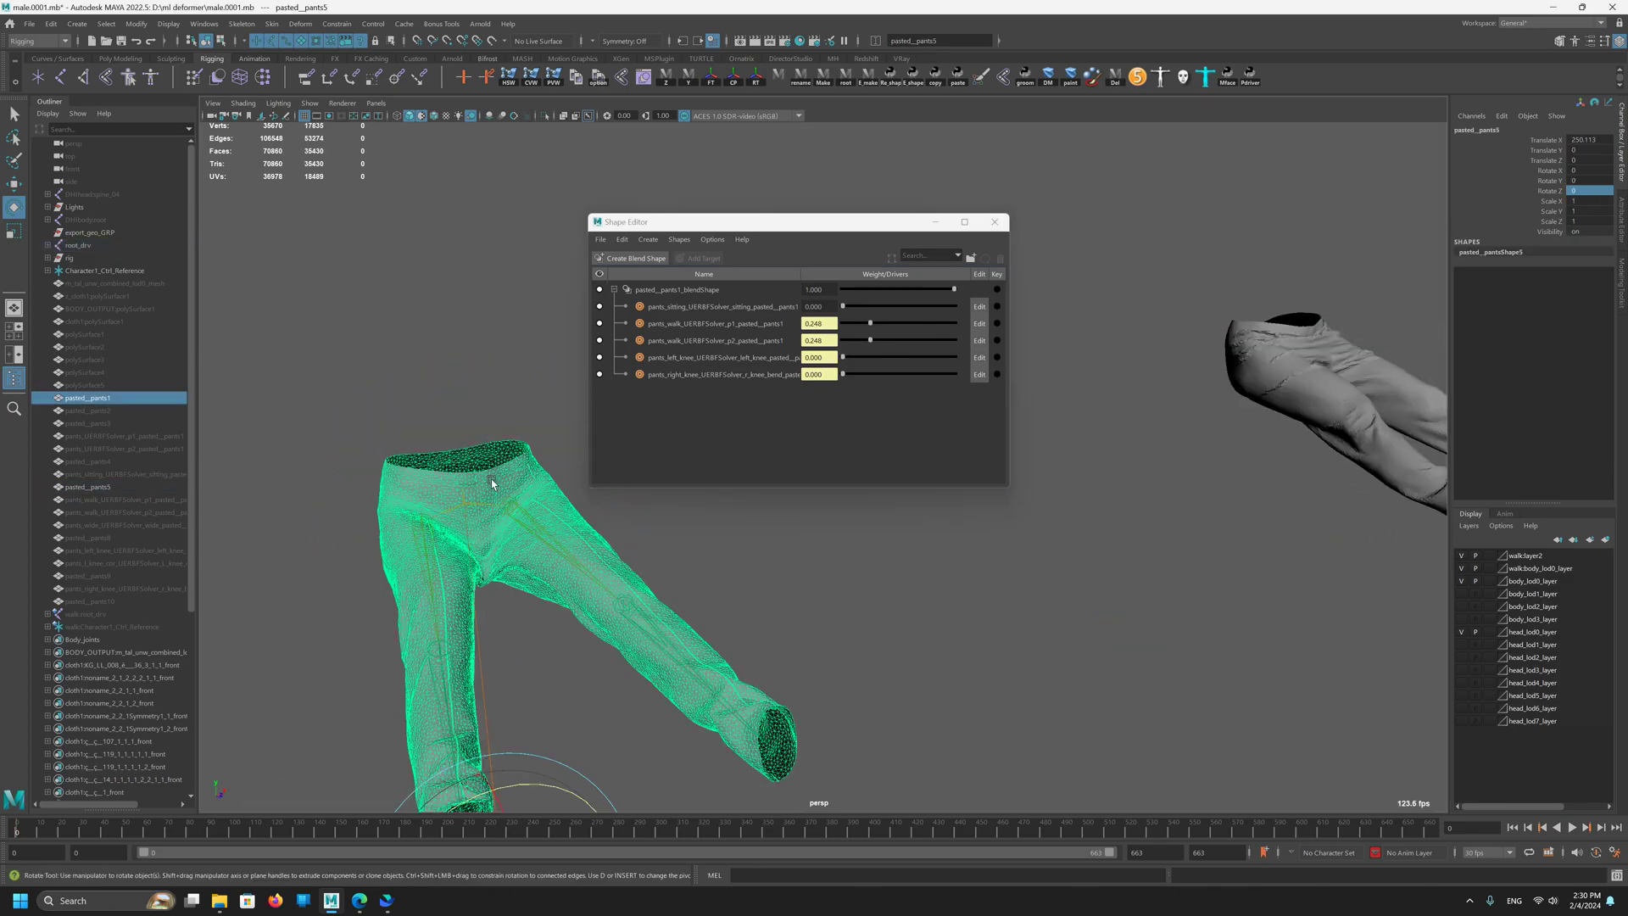
left_click(526, 530)
left_click(423, 623, "shift")
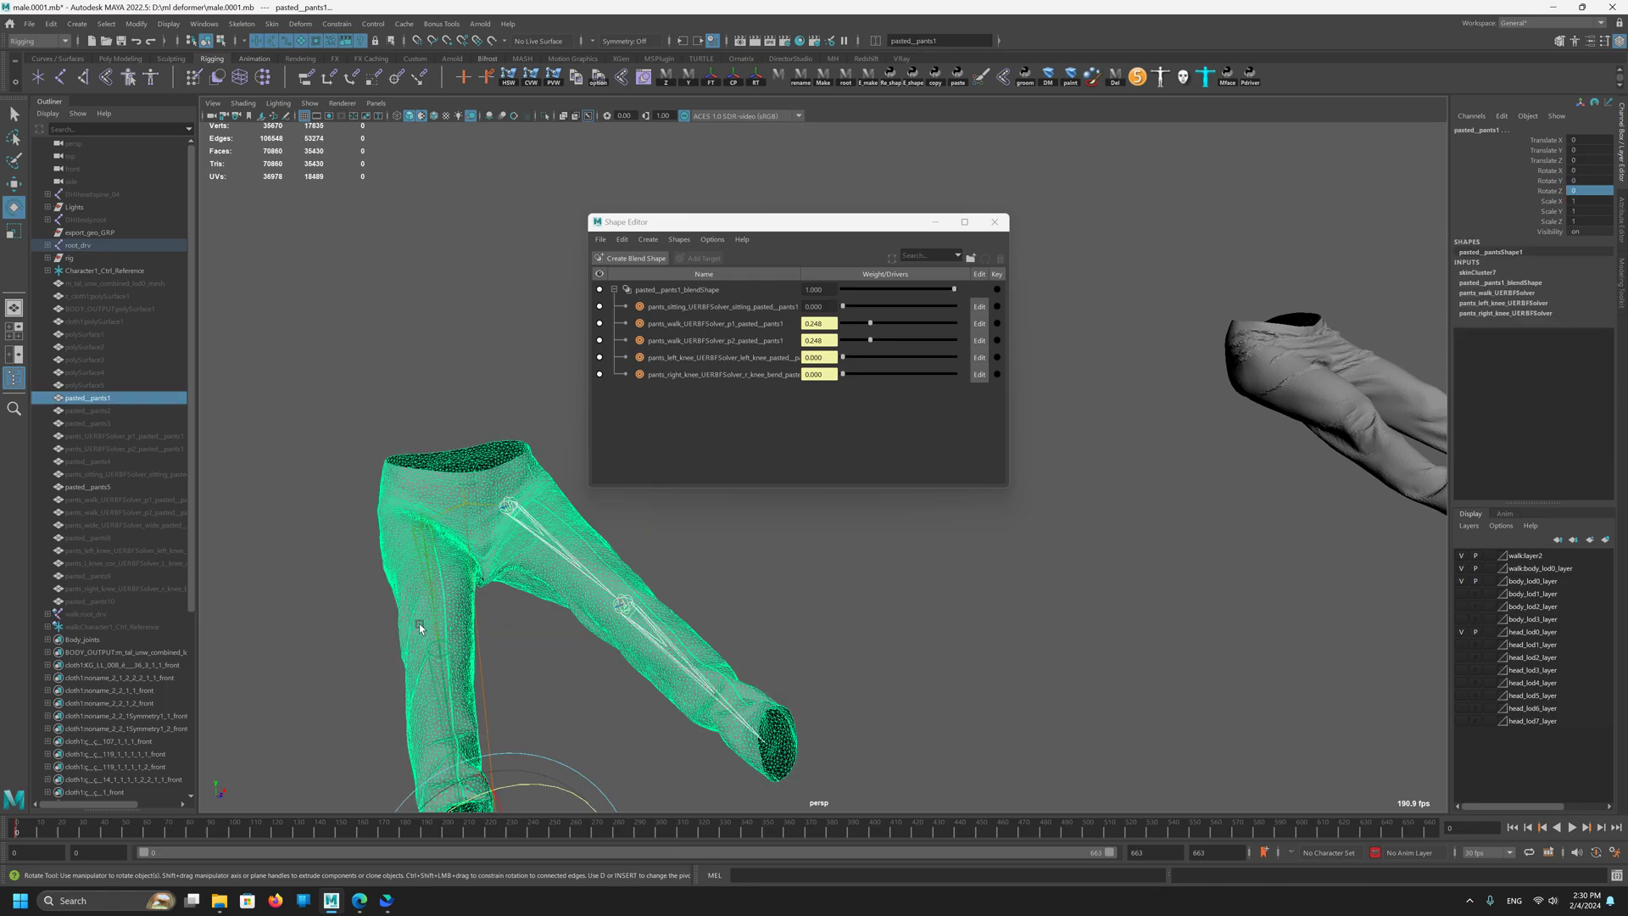
left_click(429, 549)
left_click(571, 557, "shift")
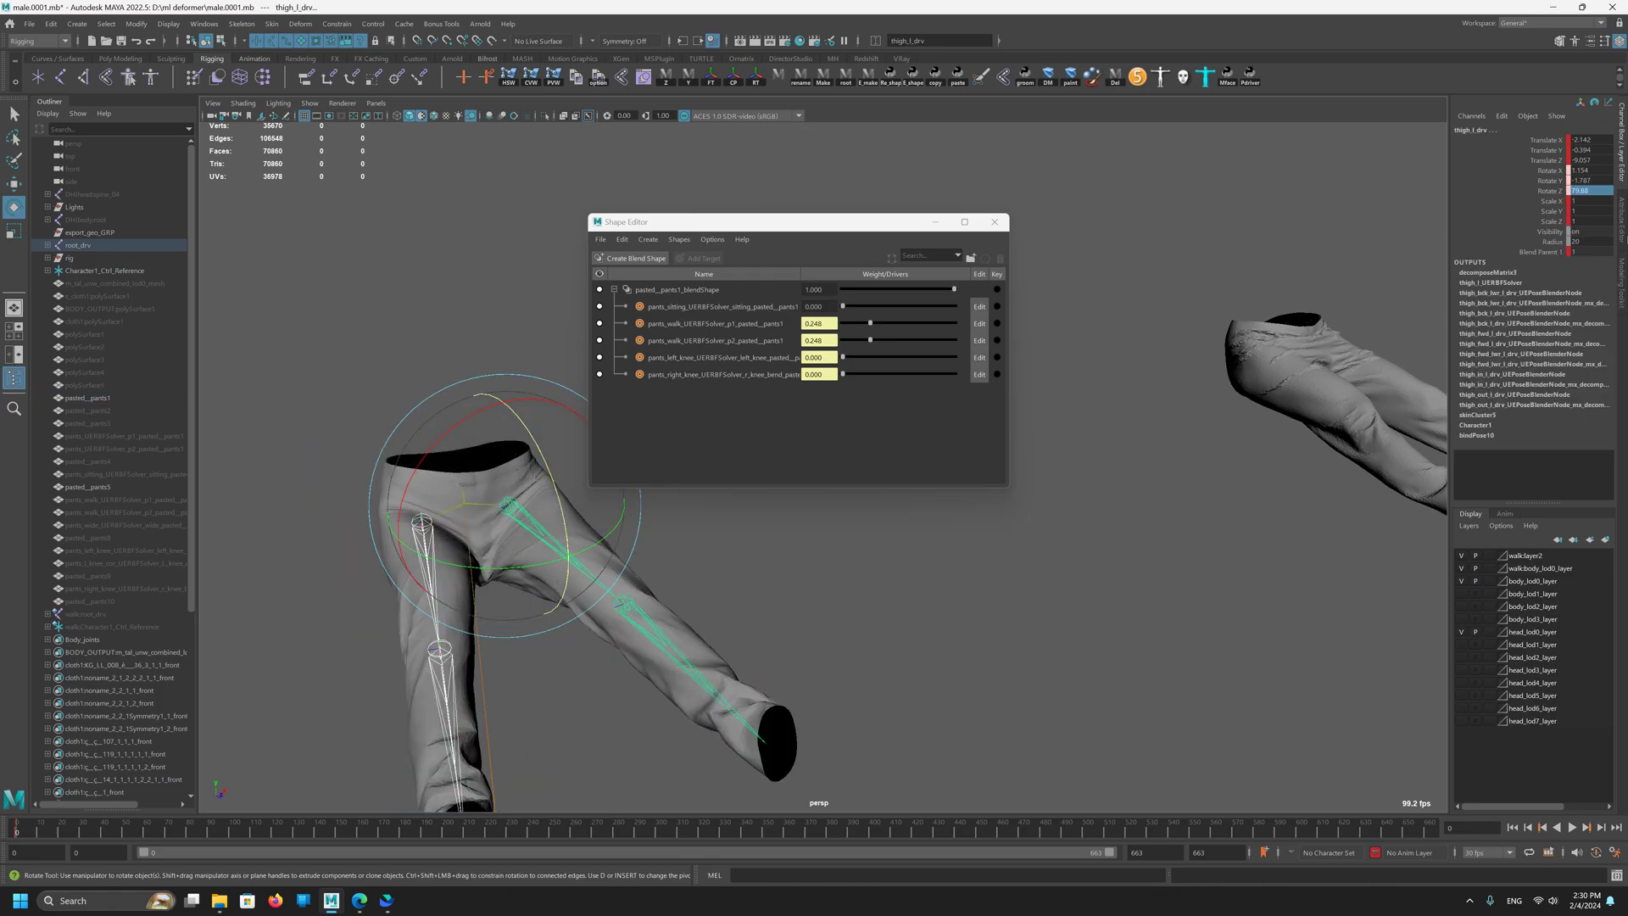
double_click(1598, 192)
key("Return")
left_click(917, 359)
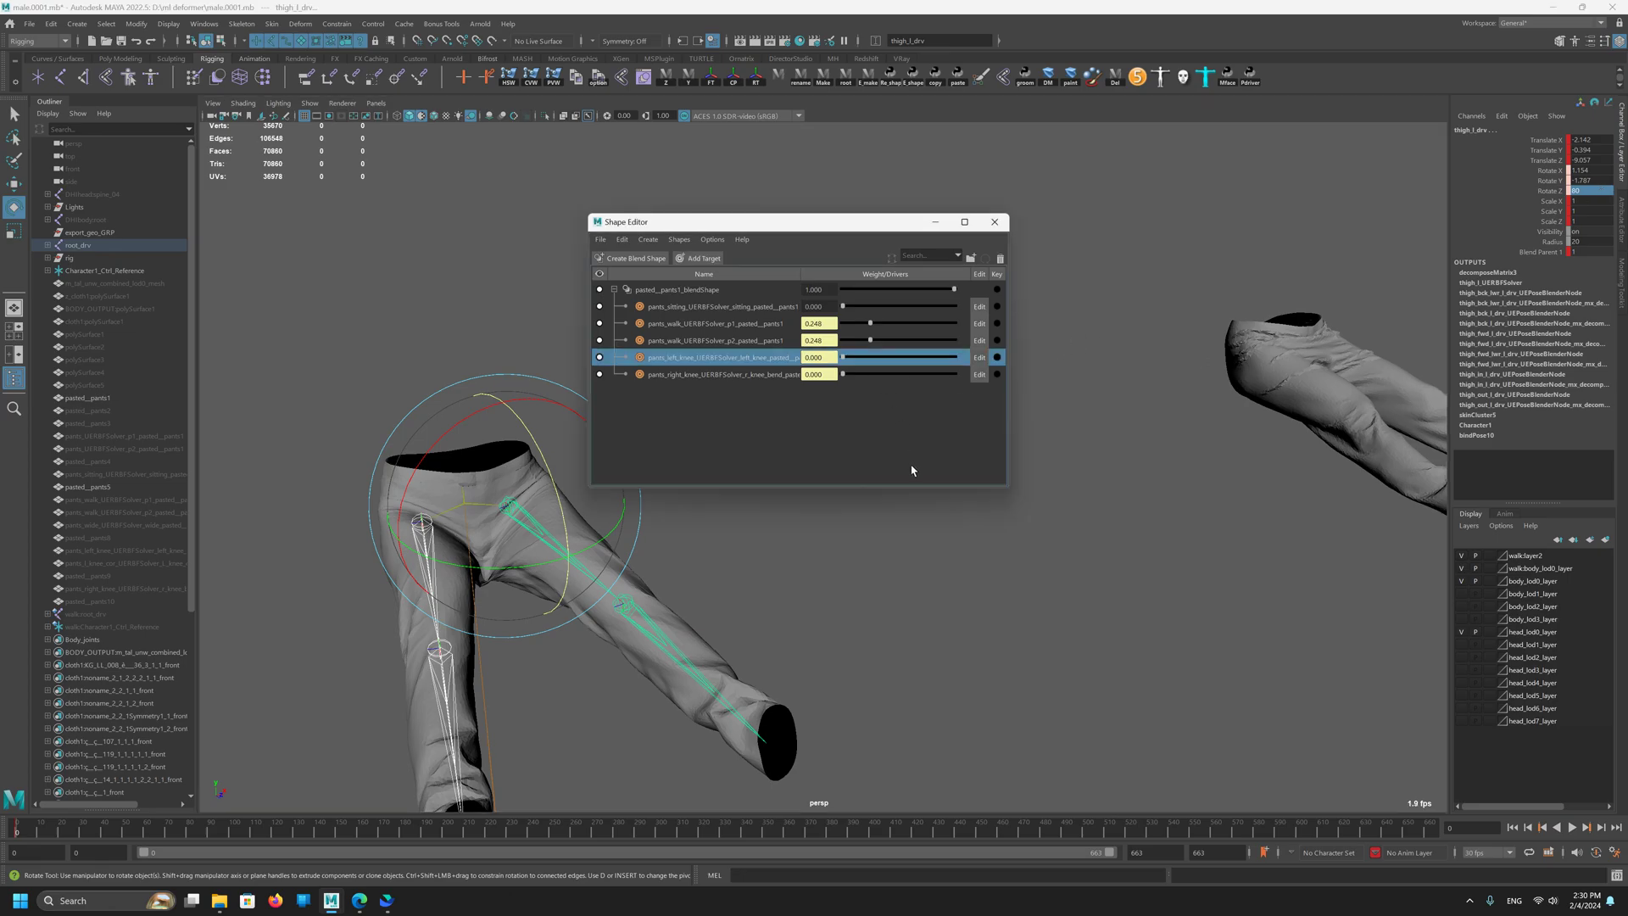
right_click(912, 466)
left_click(768, 326)
left_click(750, 343, "shift")
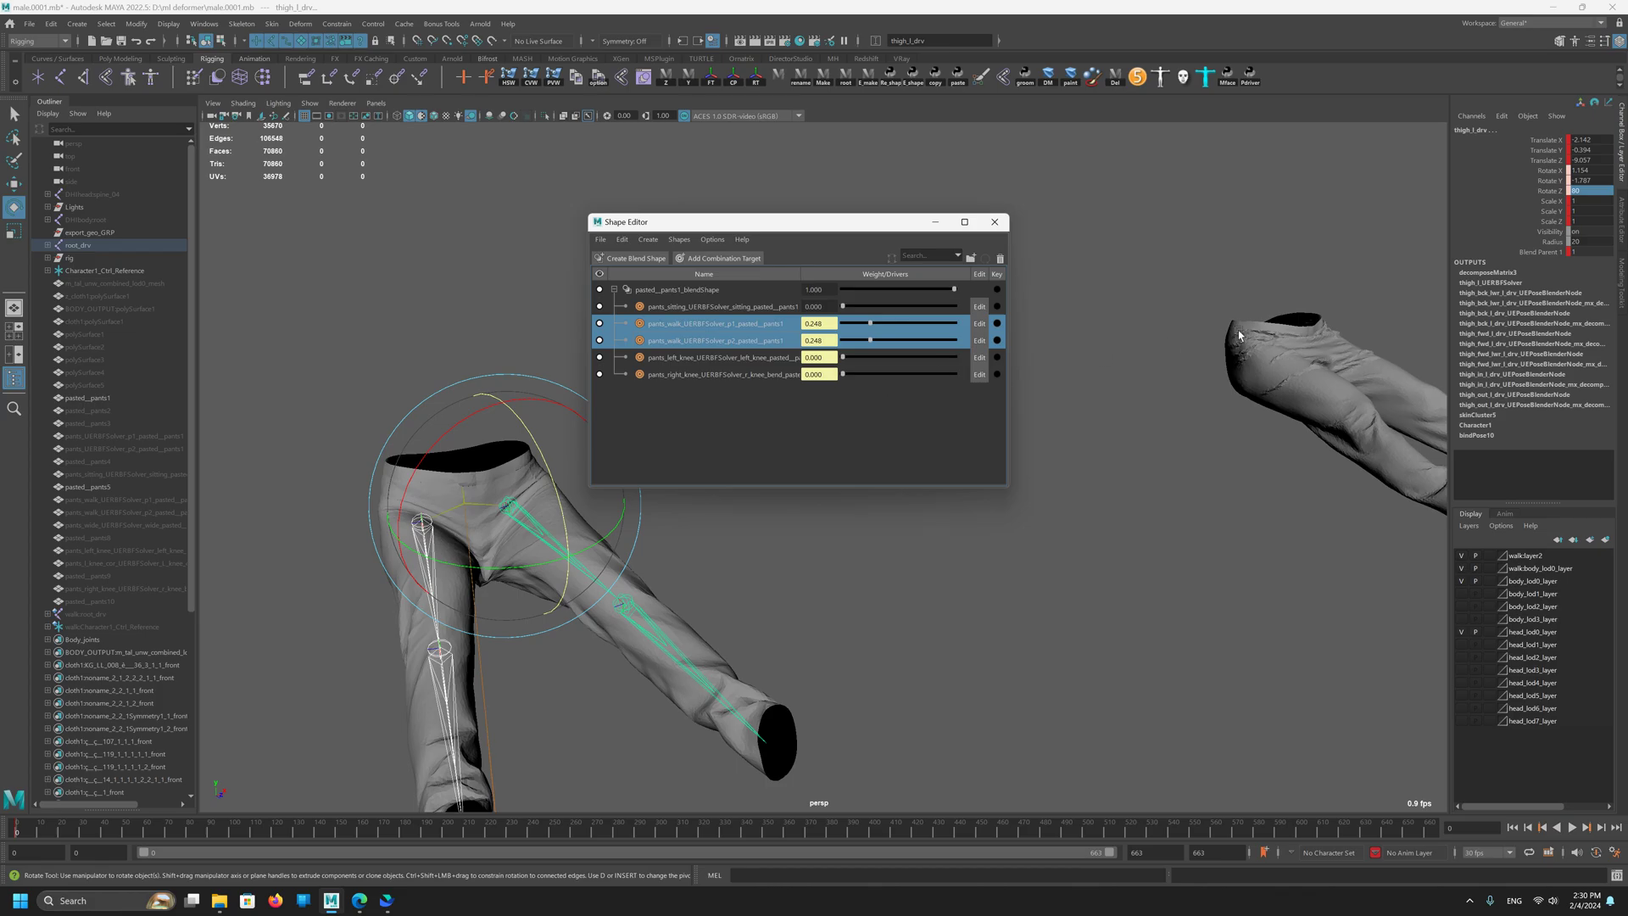
left_click_drag(1312, 236, 1280, 364)
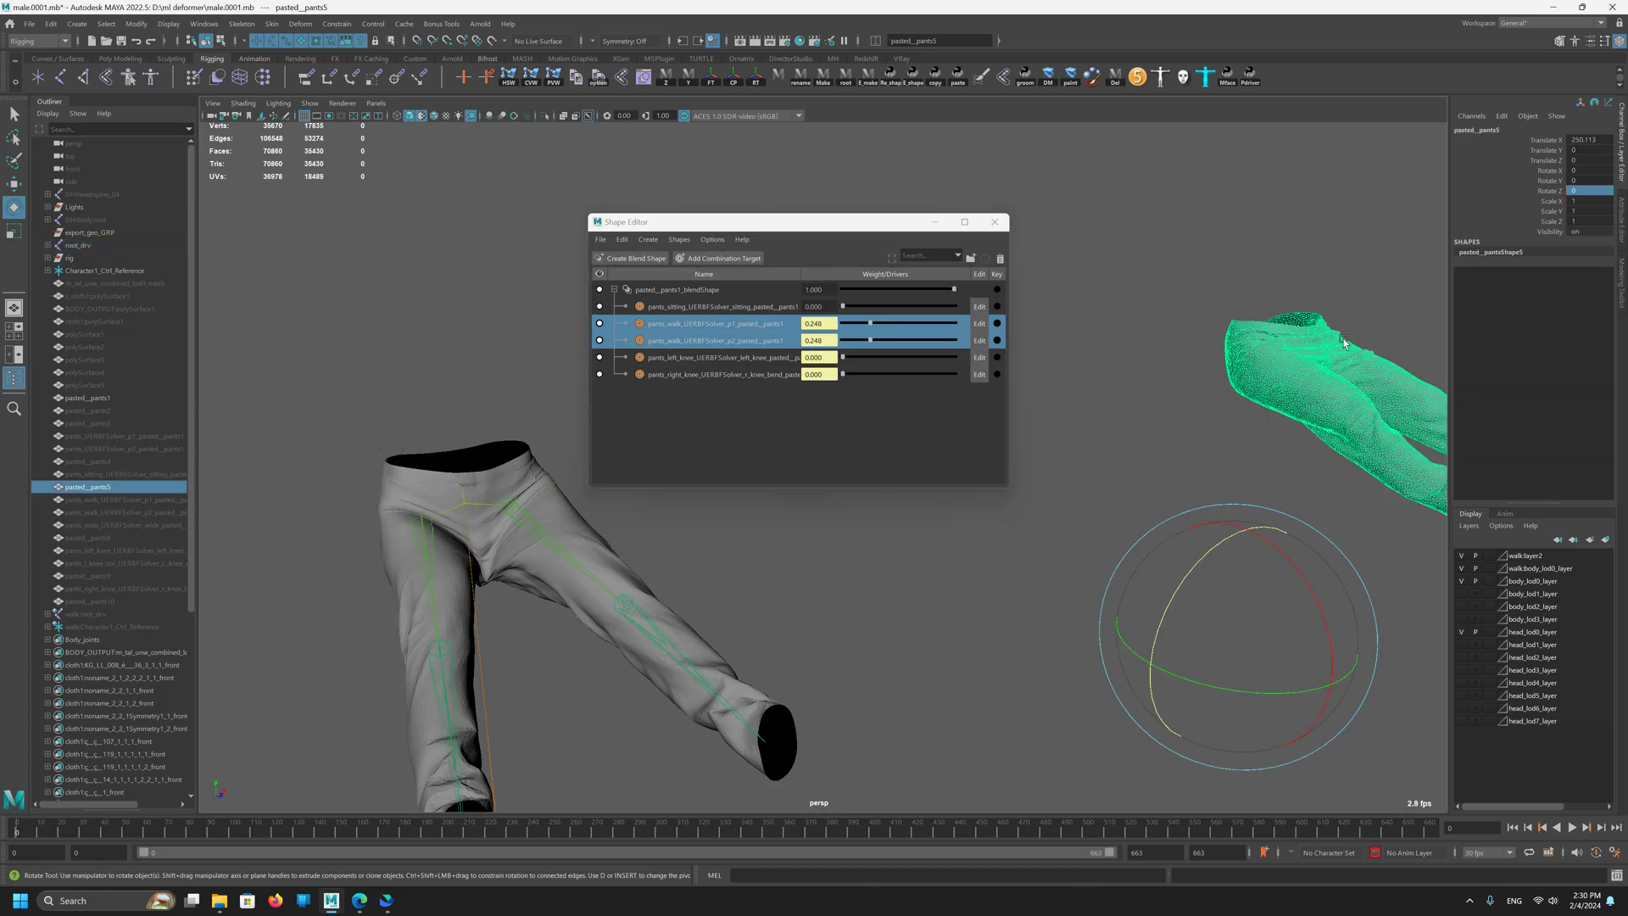
left_click_drag(1390, 283, 1299, 361)
right_click(825, 463)
left_click(763, 411)
Step: Move the Shape Editor aside and shift the wrinkled posed pants away from the rigged pants, to about 300 in Translate X
left_click_drag(1067, 536, 983, 485, "alt")
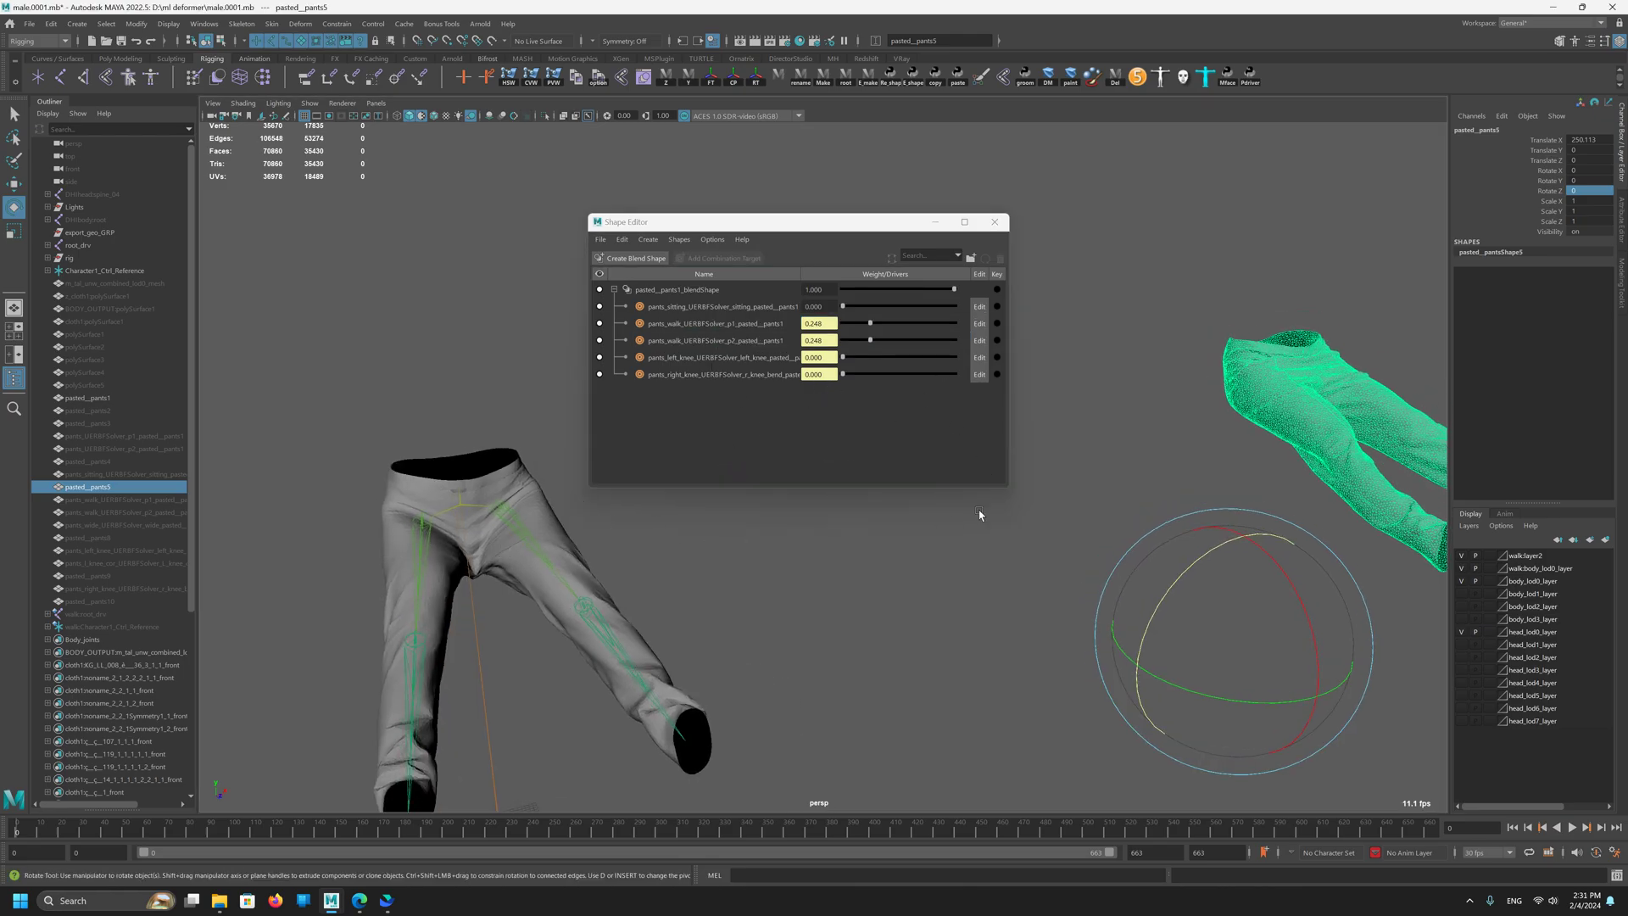
left_click_drag(868, 214, 958, 187)
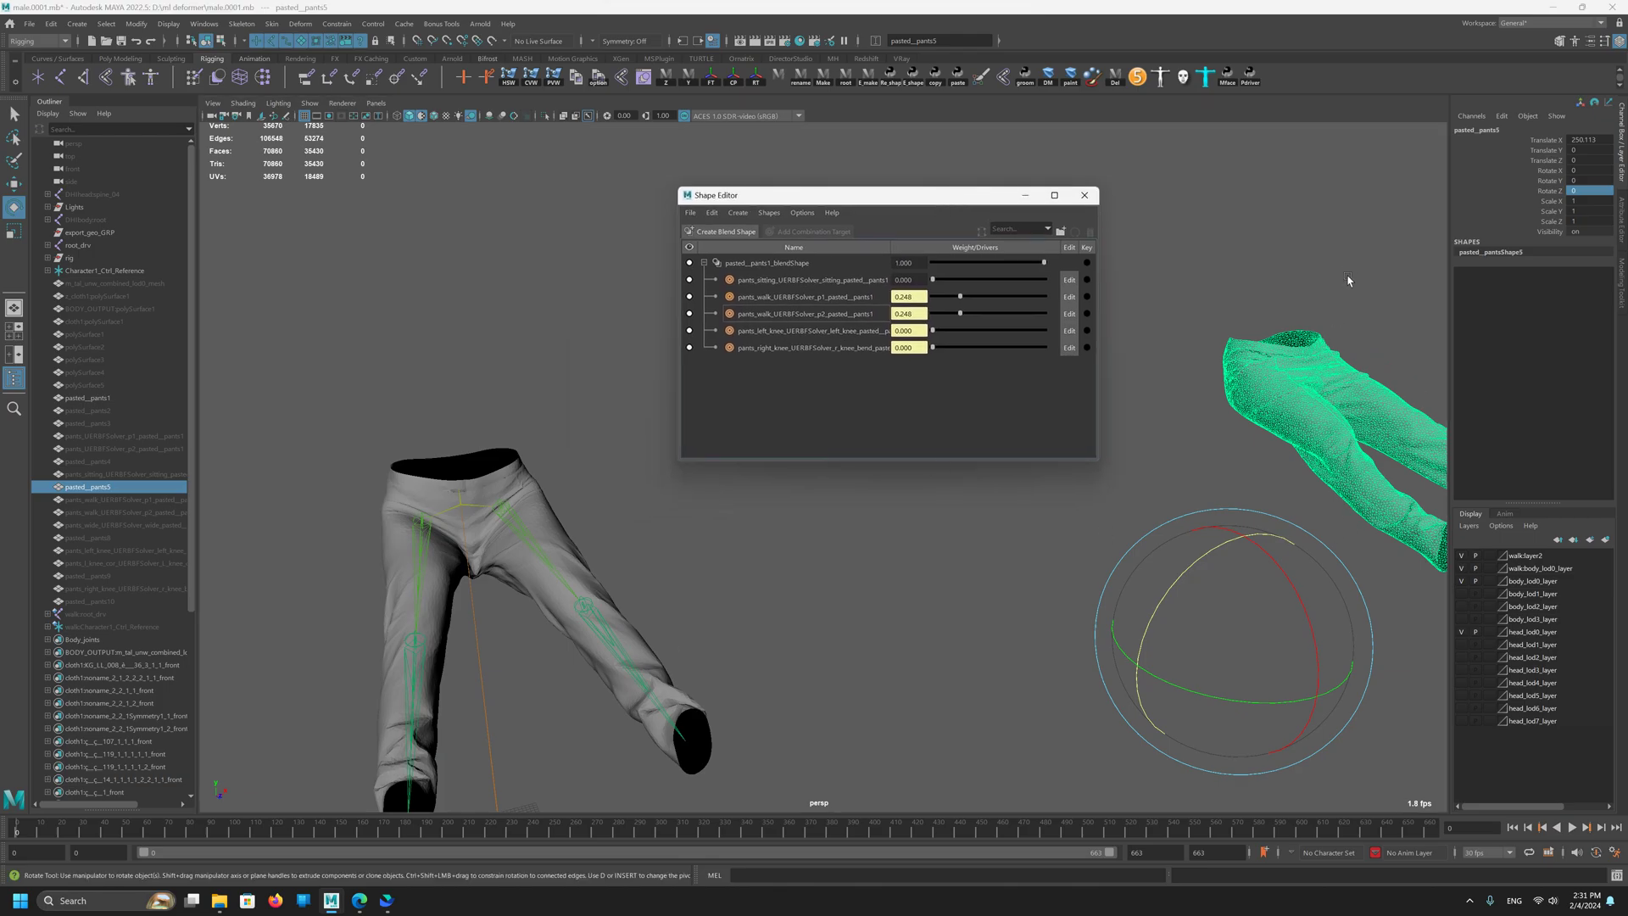
scroll(1267, 385, "down", 4)
left_click(972, 349)
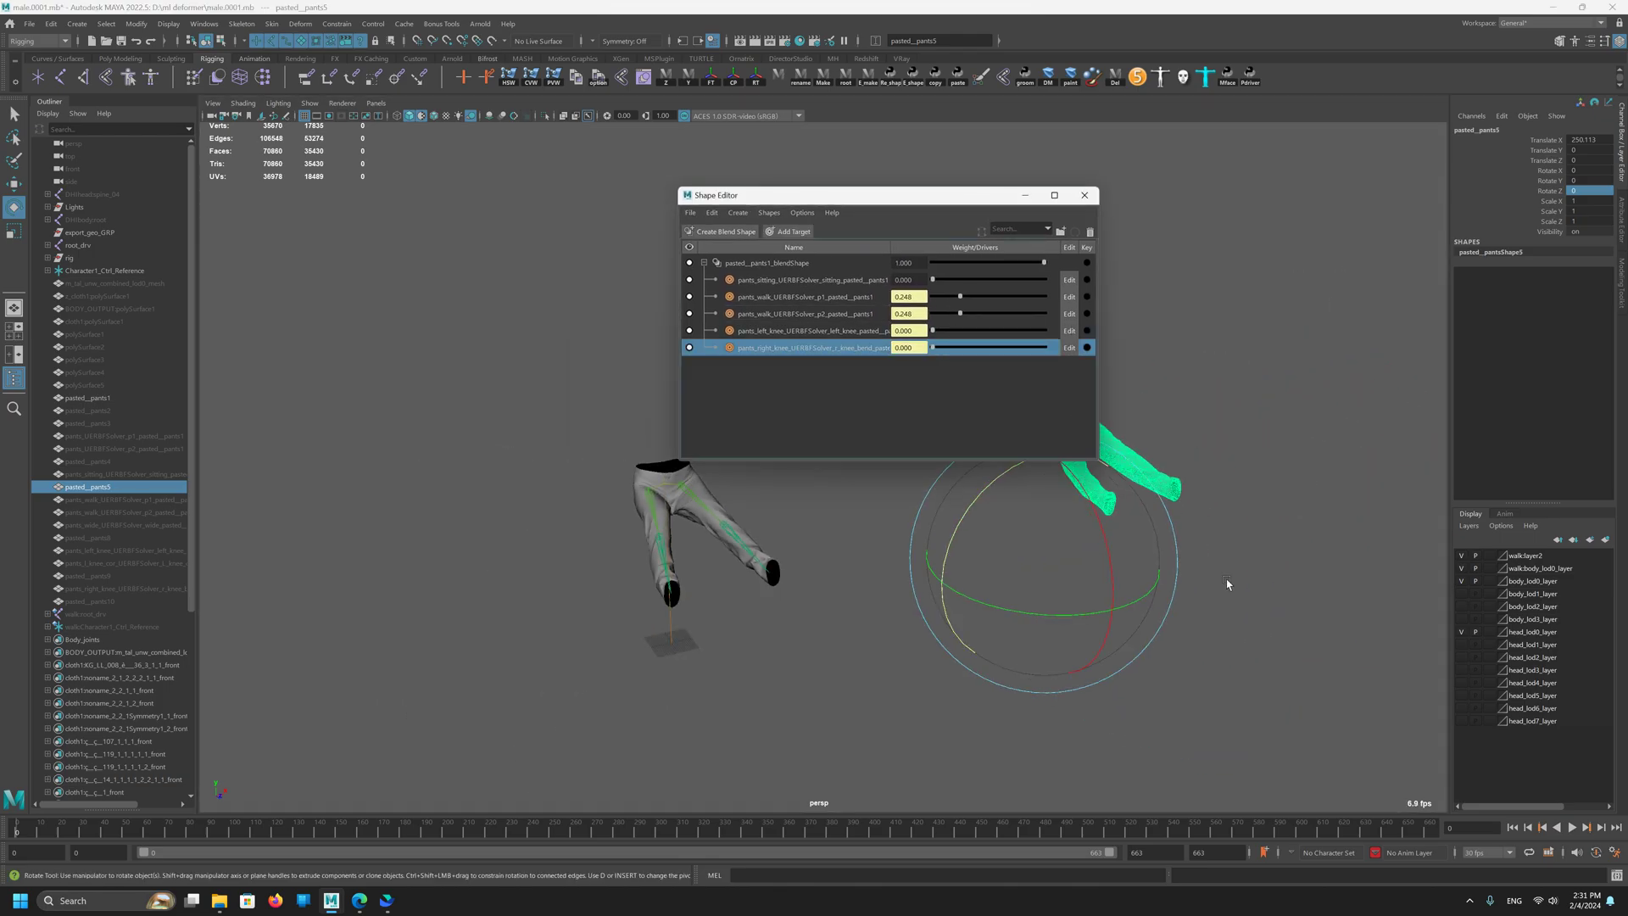
left_click_drag(1227, 583, 873, 669, "alt")
key("w")
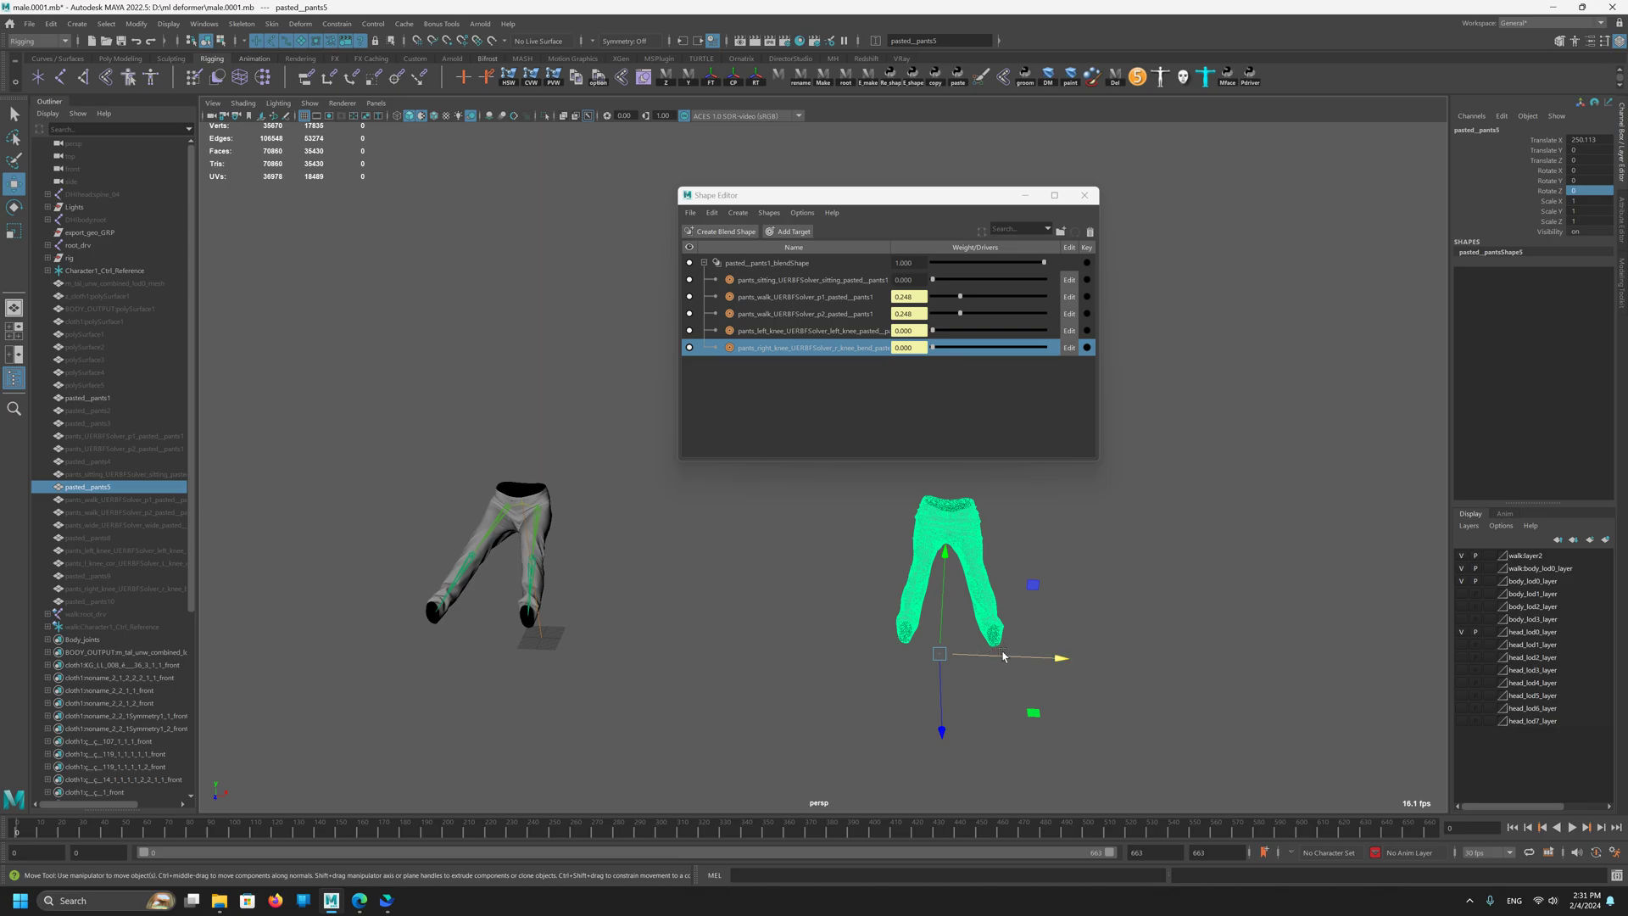
left_click_drag(1002, 655, 1100, 659)
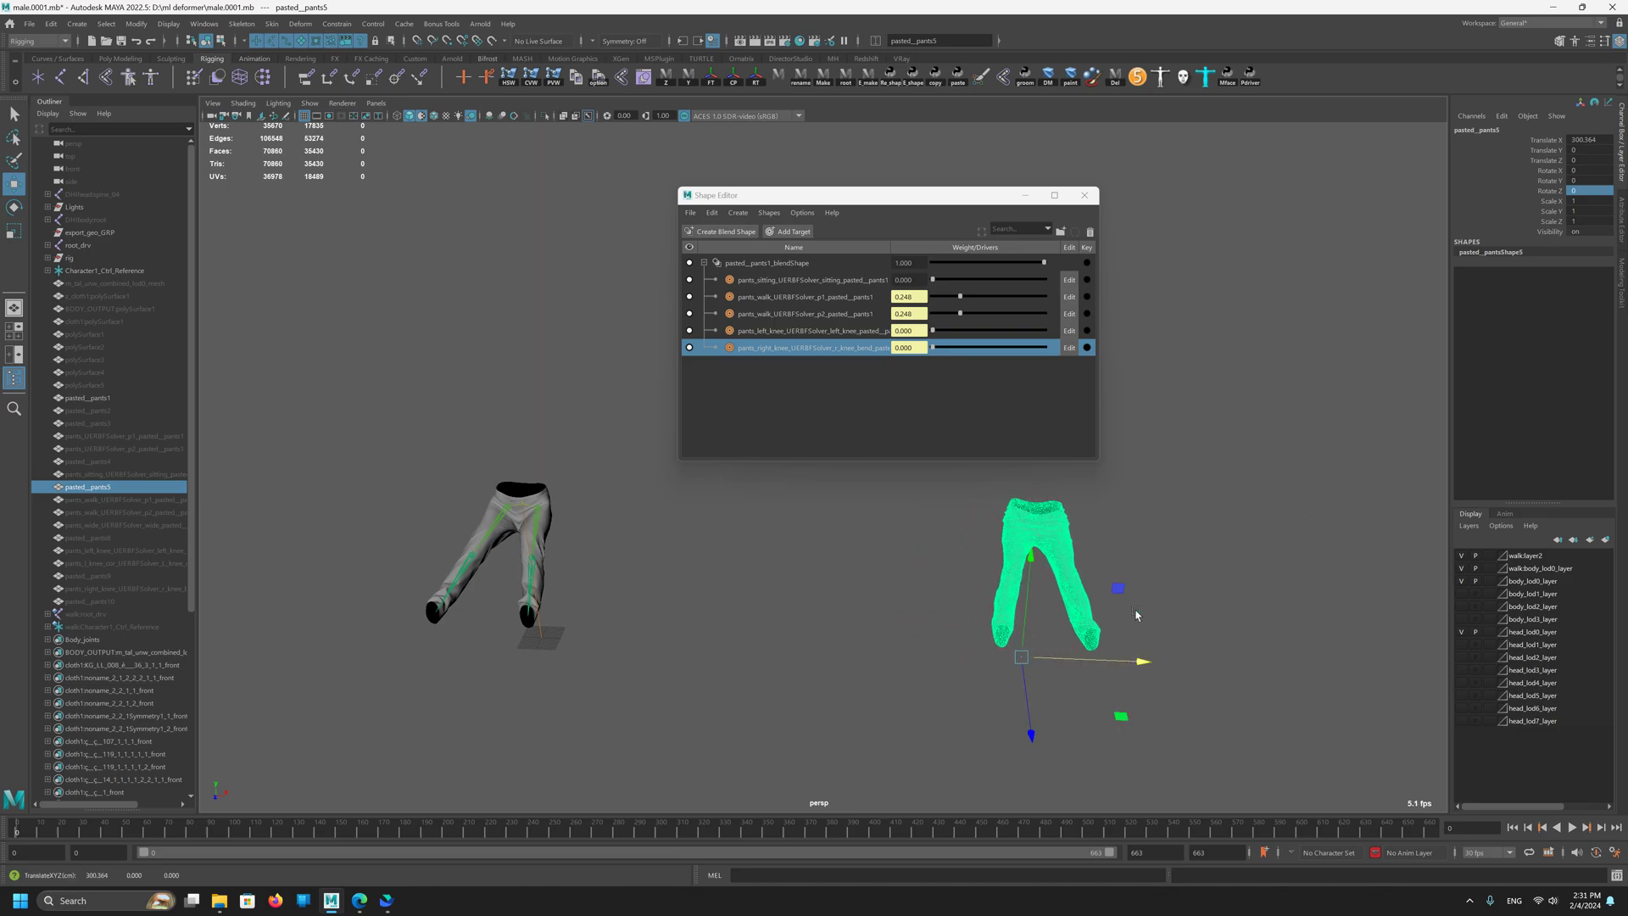
Step: Duplicate the rigged pants in the thigh-forward pose and move the copy to about 212 in Translate X, beside the wrinkled pants
left_click_drag(786, 559, 753, 660, "alt")
middle_click_drag(753, 660, 755, 334, "alt")
left_click(657, 504)
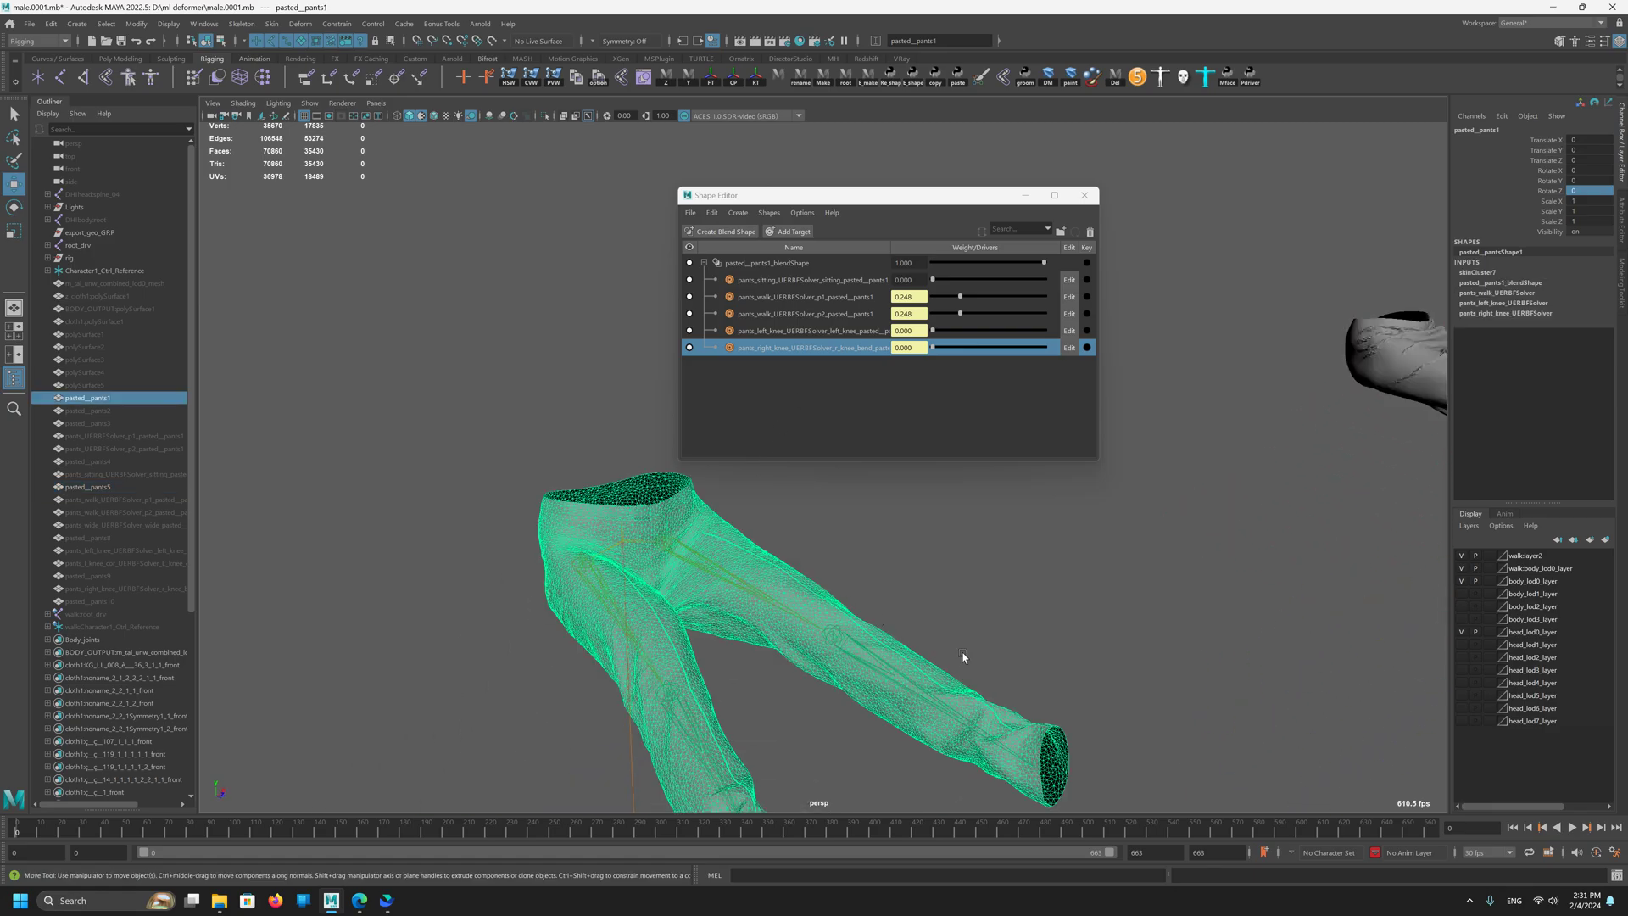
right_click_drag(960, 653, 872, 595, "alt")
left_click_drag(873, 600, 876, 607, "alt")
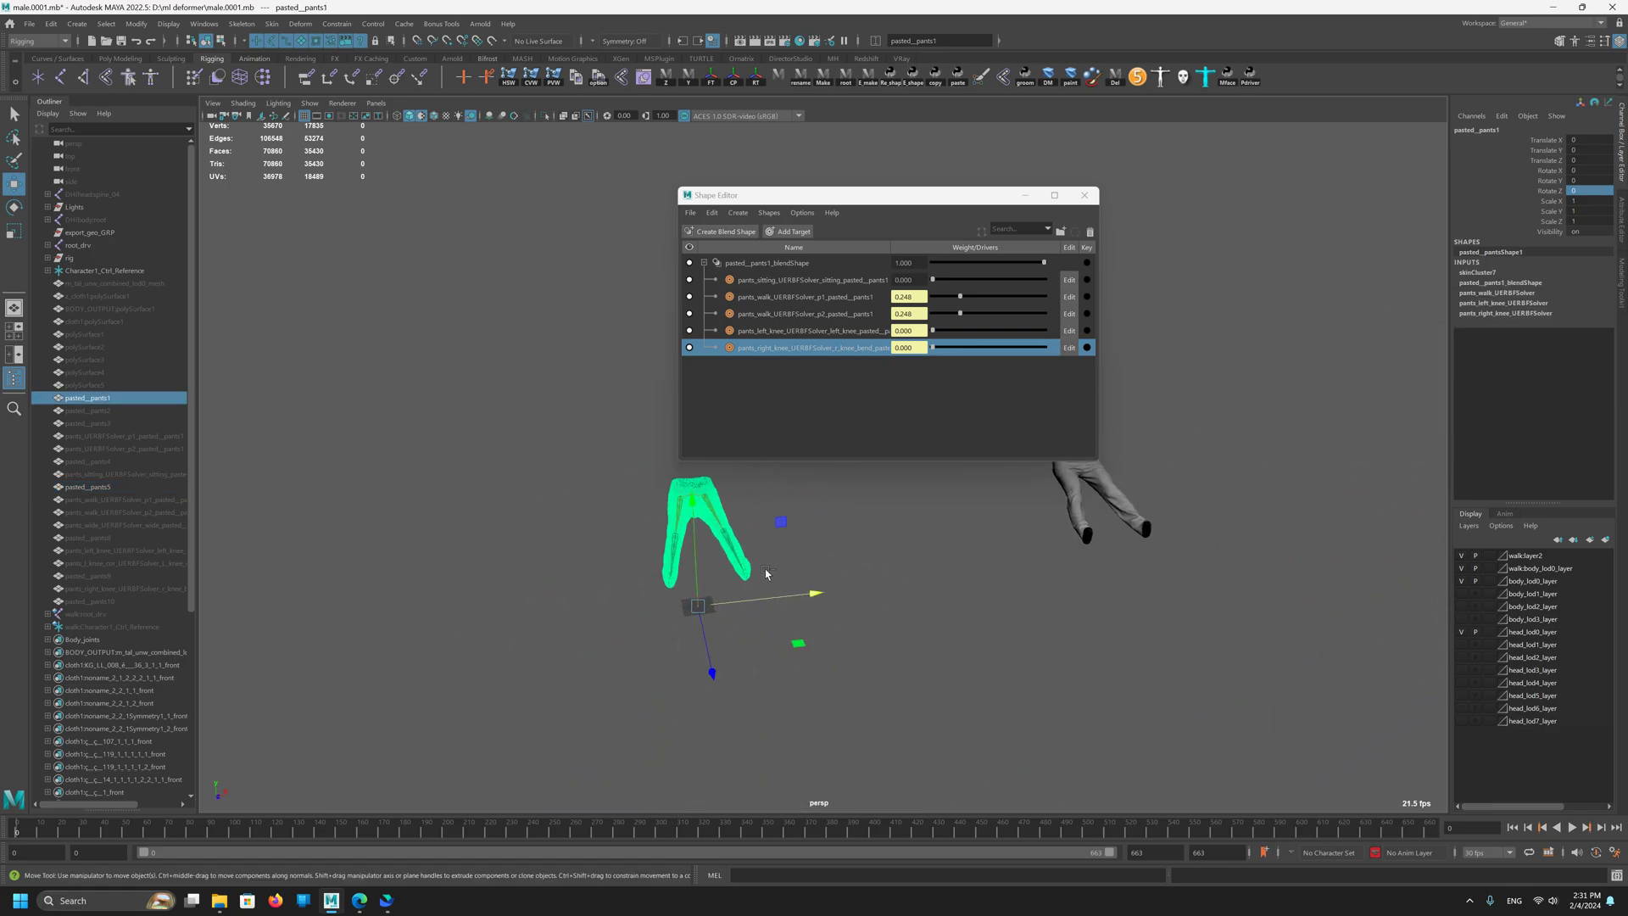
right_click_drag(418, 434, 486, 553, "alt")
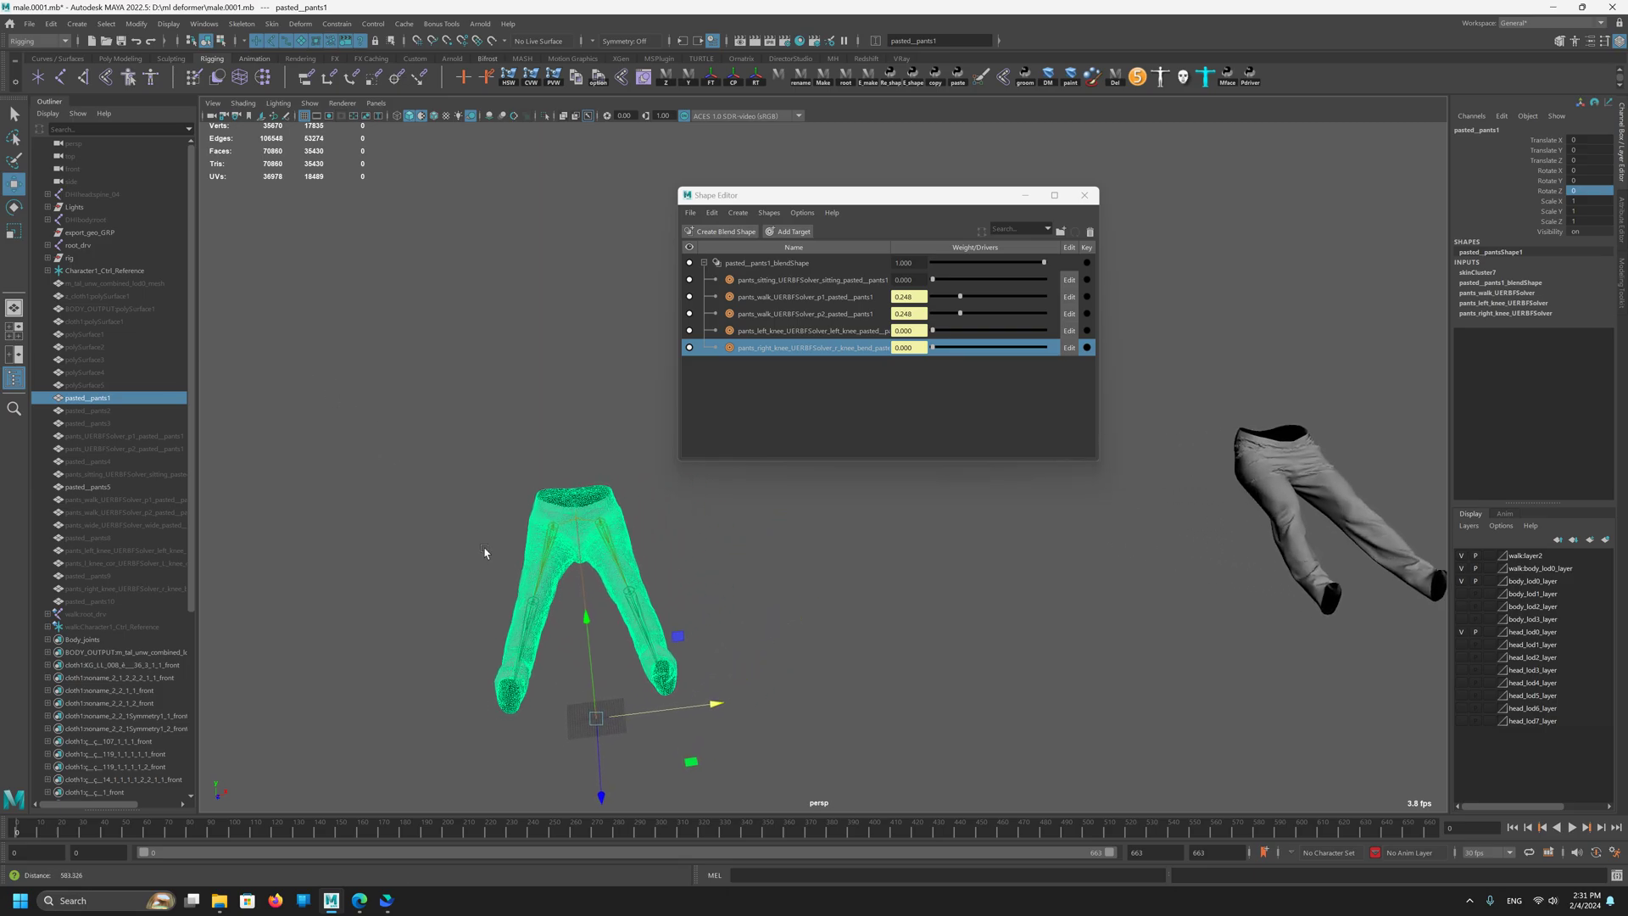
middle_click_drag(561, 511, 547, 462, "alt")
key("ctrl+d")
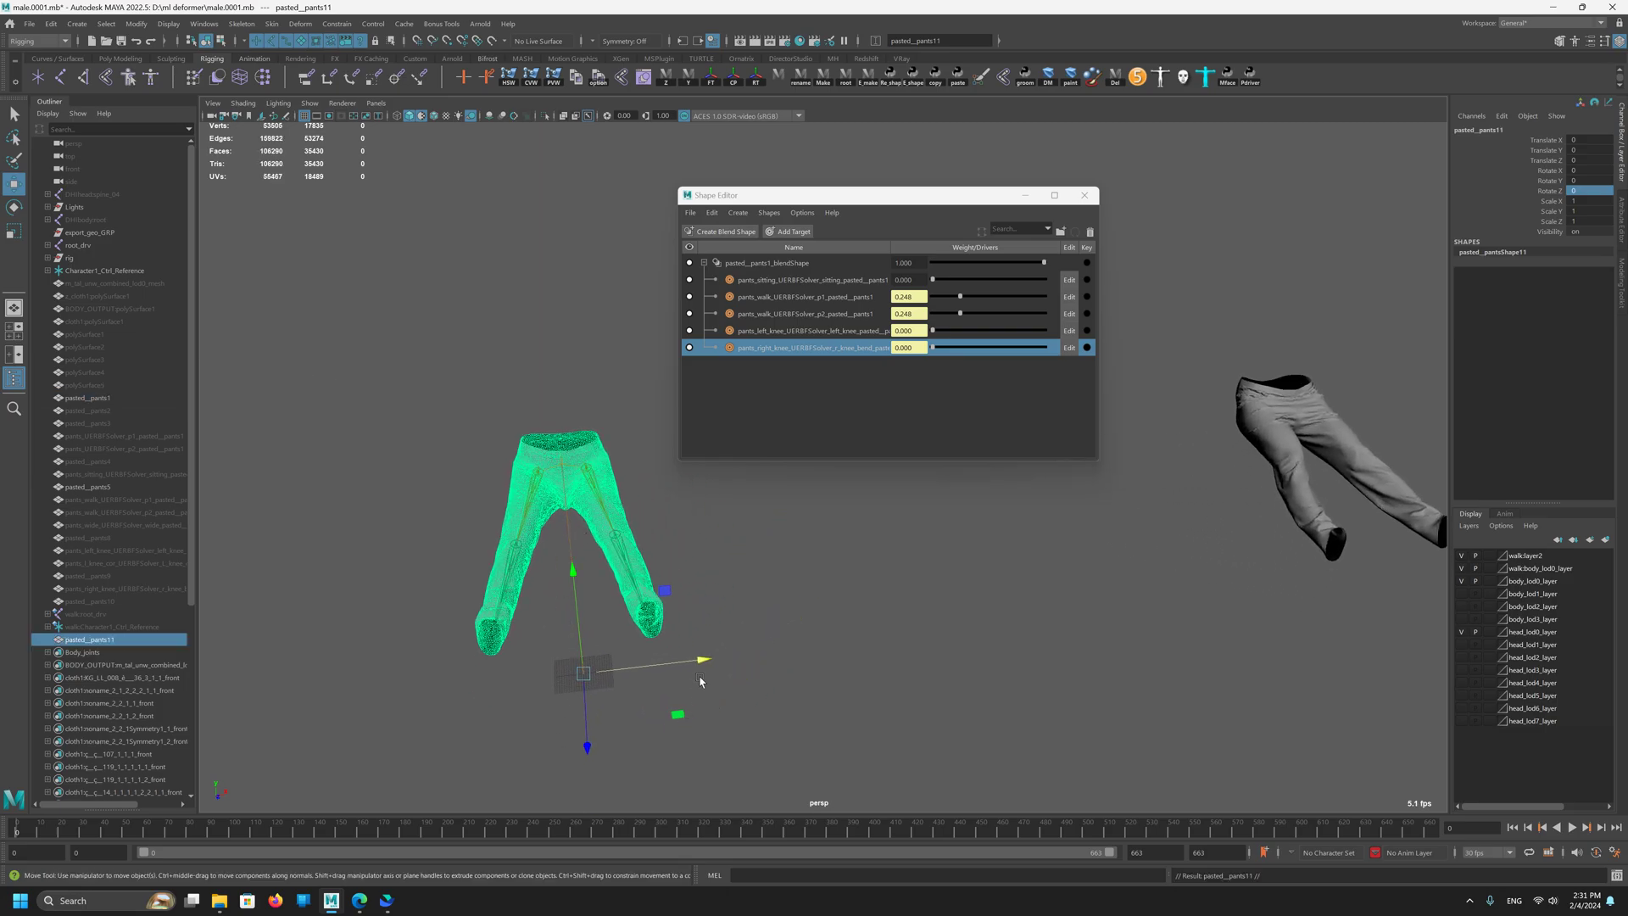
left_click_drag(632, 669, 1106, 617)
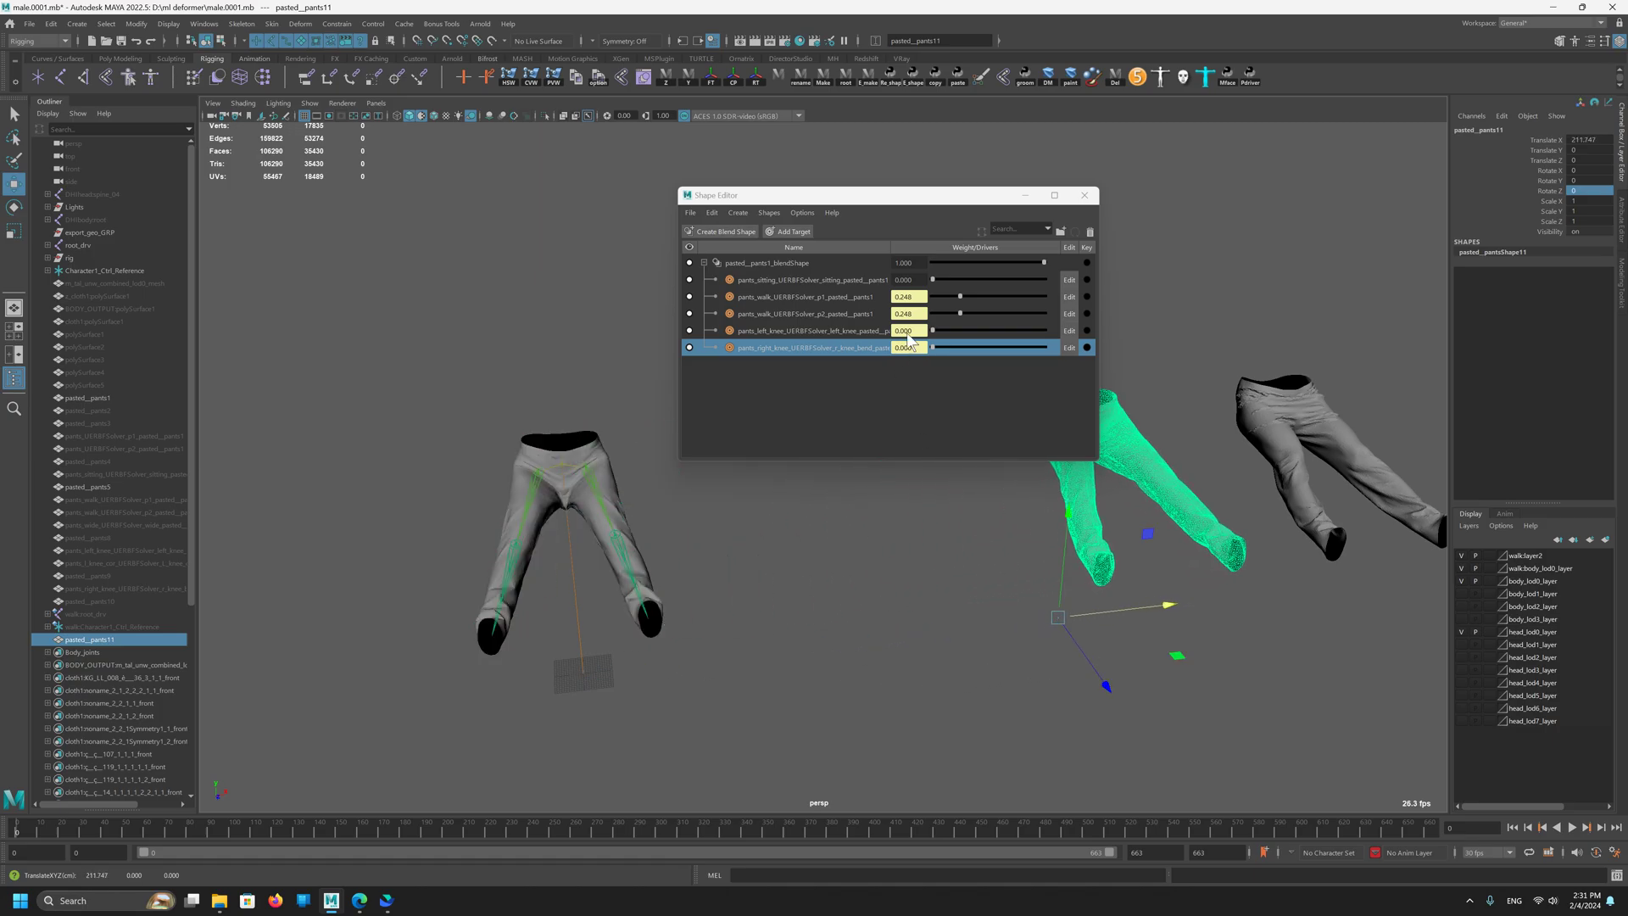
left_click(563, 482)
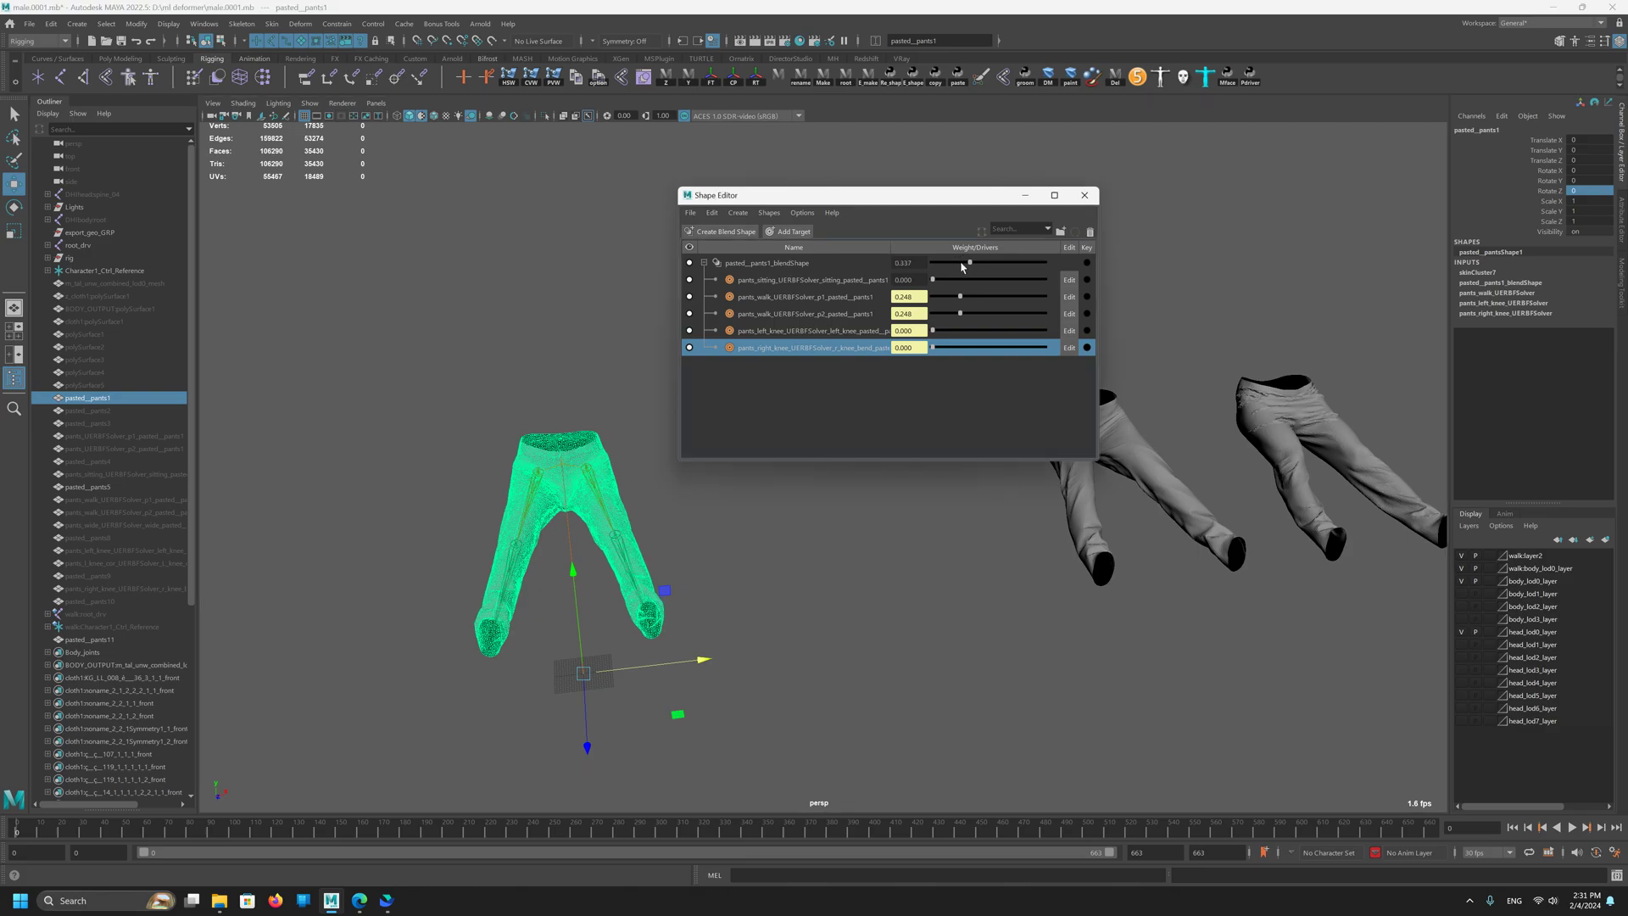
key("ctrl+z")
key("ctrl+z")
key("ctrl+z")
key("ctrl+z")
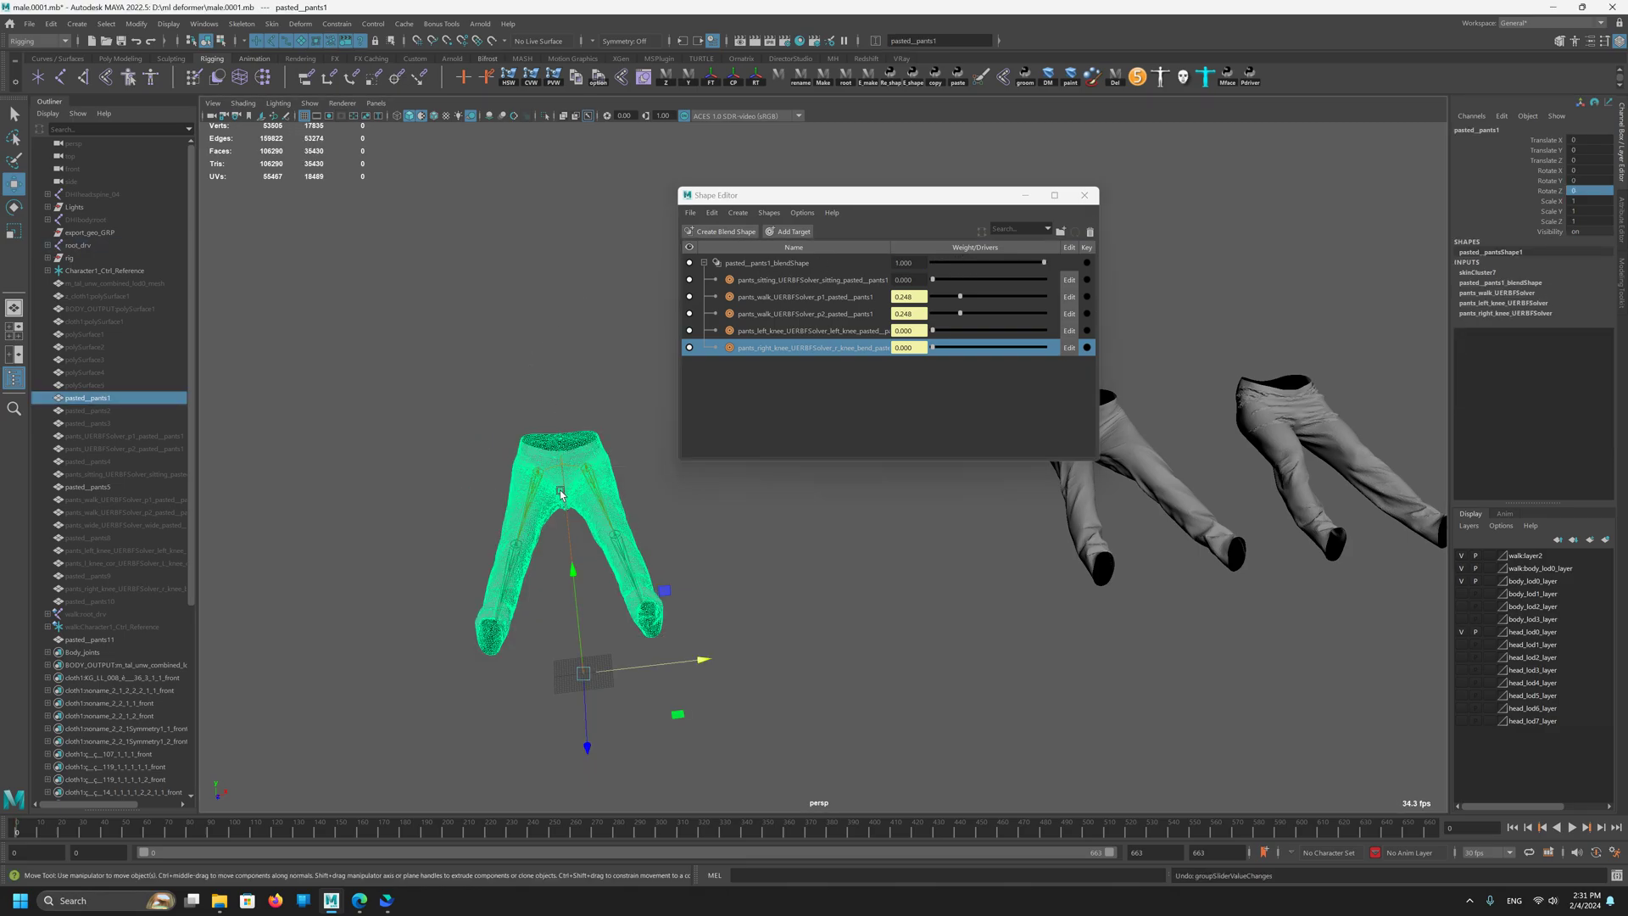
Step: Return both thigh joints of the rigged pants to neutral by setting their Rotate Z to 0
left_click(519, 504)
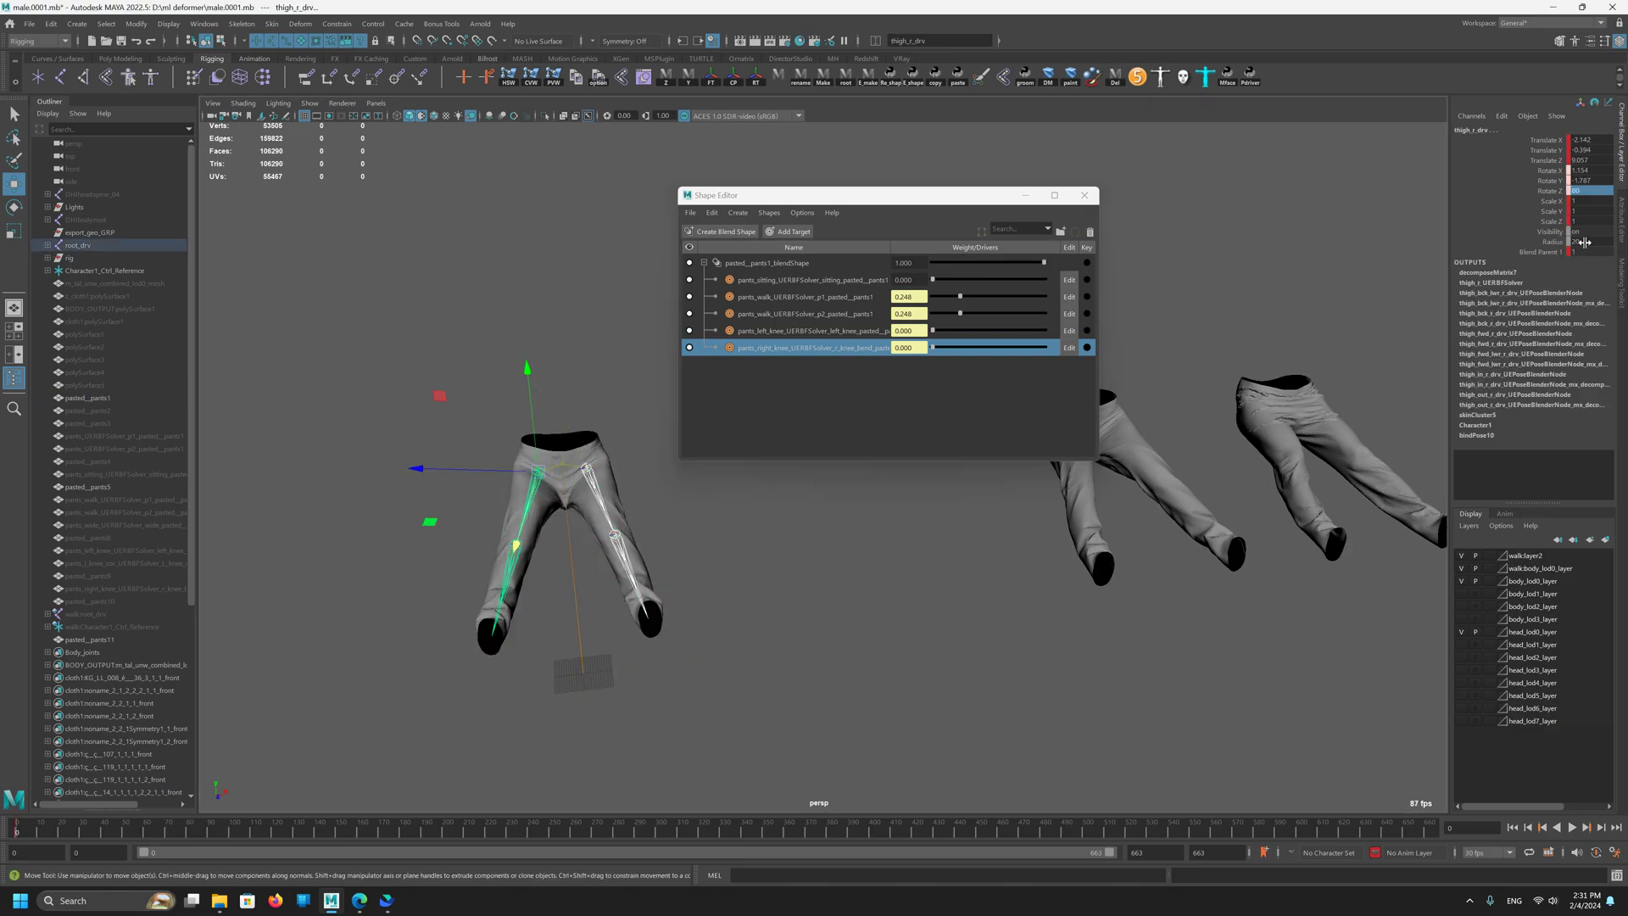
left_click(1585, 193)
type("0")
key("Return")
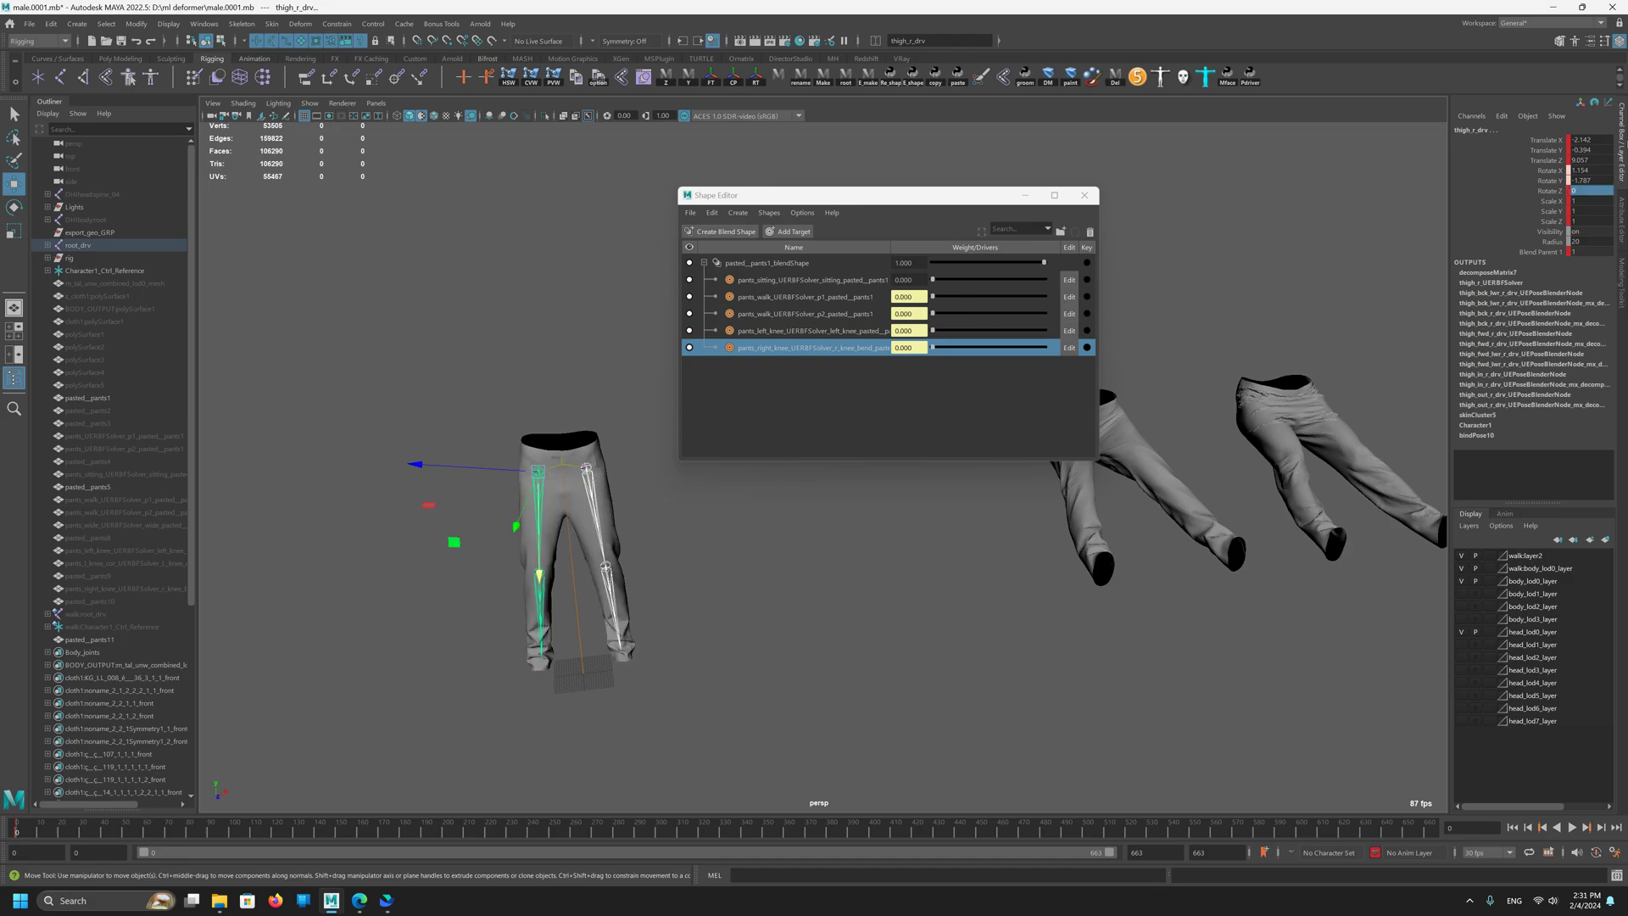
Step: Duplicate the rigged pants in neutral pose, move the copy to about 149 in Translate X, and shift the Shape Editor clear of it
scroll(816, 589, "up", 3)
left_click(498, 527)
middle_click_drag(672, 690, 719, 693, "alt")
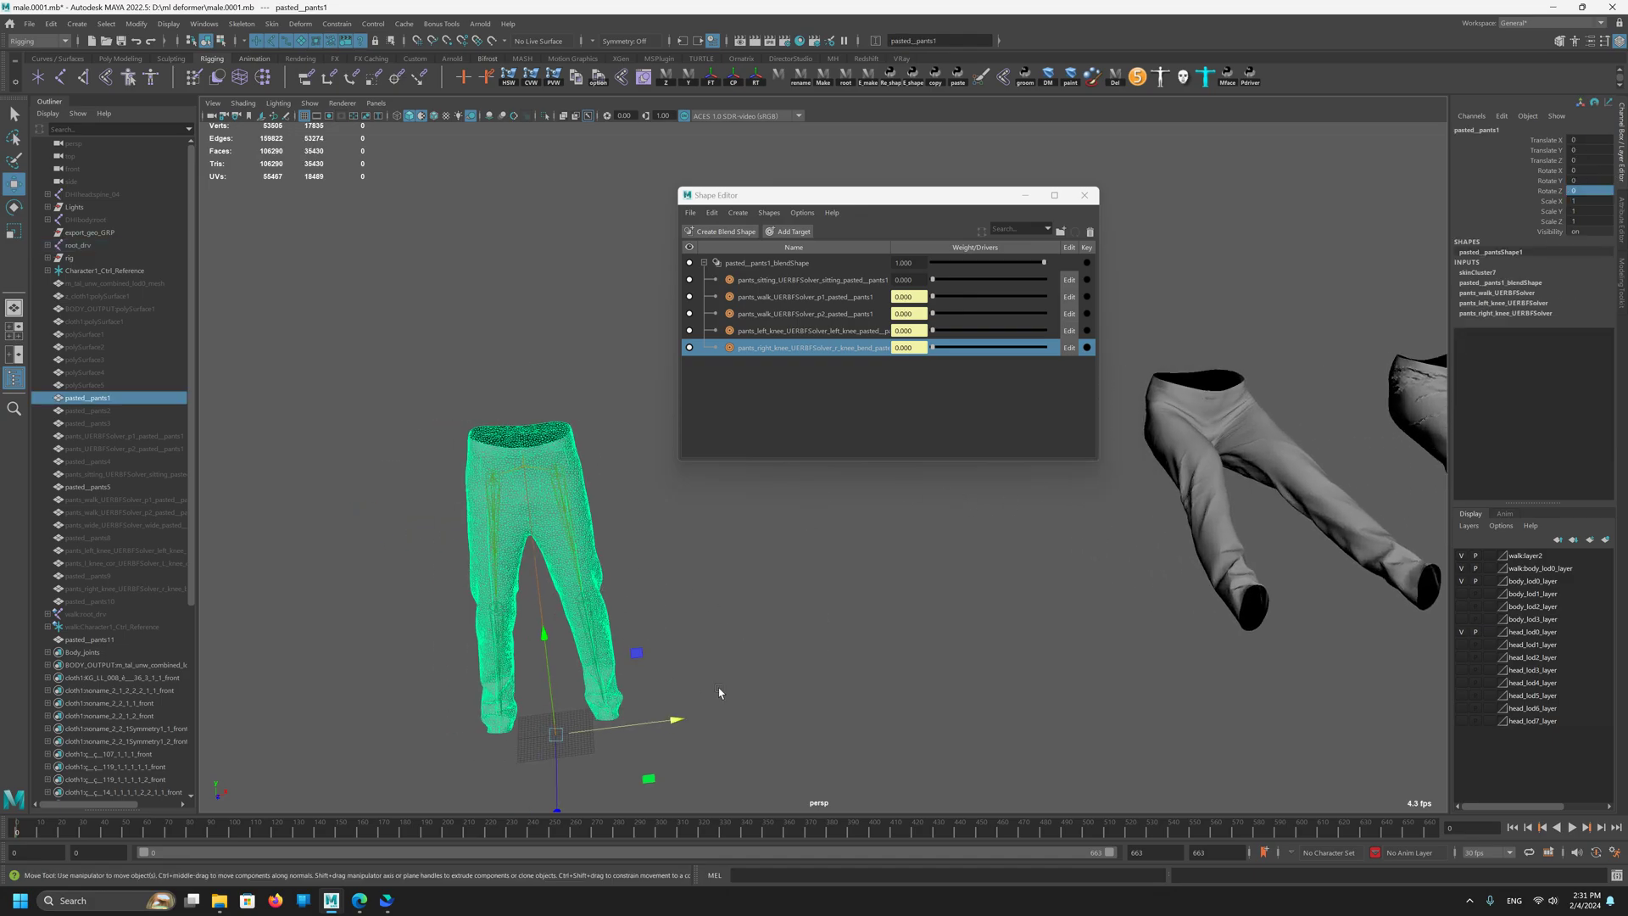
scroll(742, 683, "down", 2)
left_click_drag(666, 579, 658, 593, "alt")
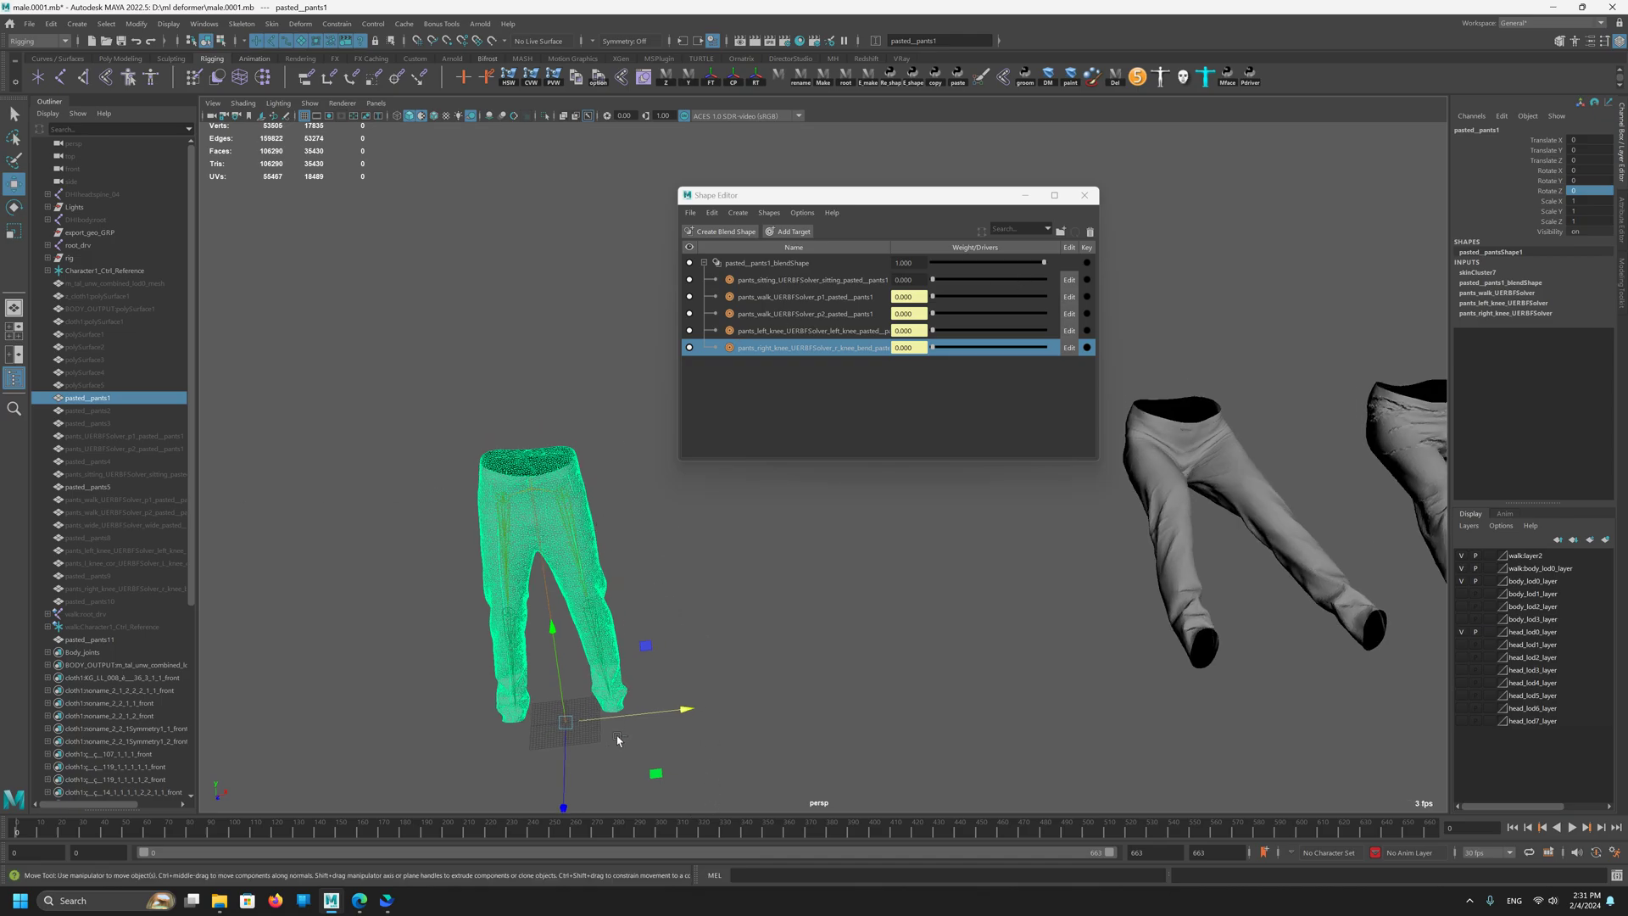
key("ctrl+d")
middle_click_drag(619, 739, 1022, 738)
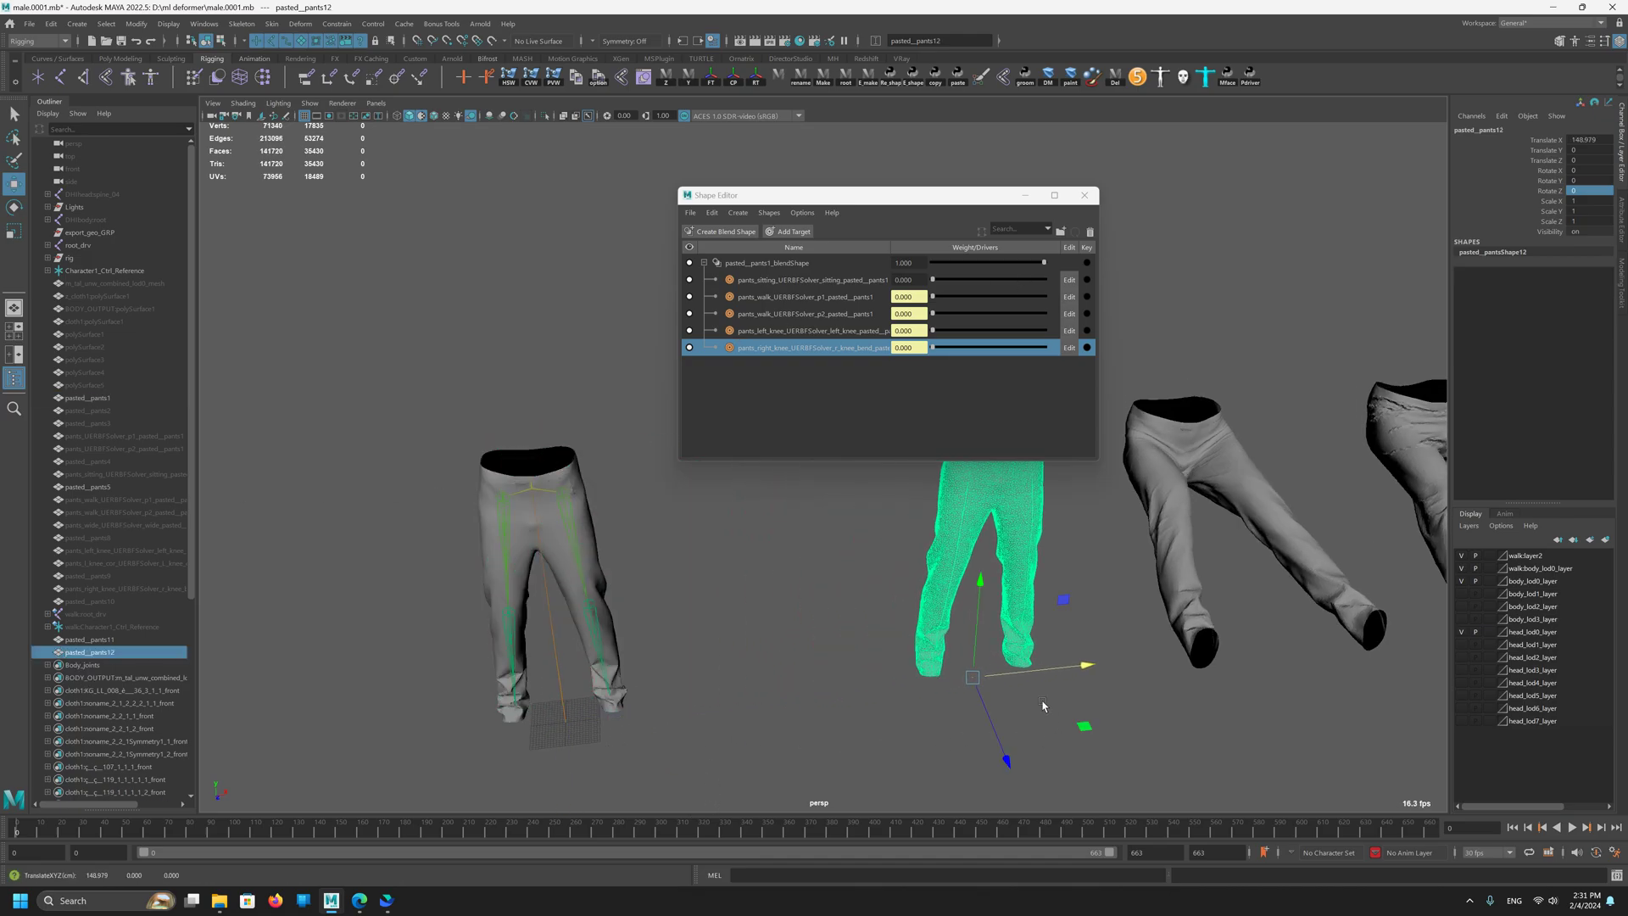
left_click_drag(976, 195, 643, 165)
Step: Examine the wrinkled pants, the posed copy and the neutral copy, selecting each in turn
right_click_drag(1153, 509, 1077, 432, "alt")
left_click_drag(1076, 432, 1109, 353, "alt")
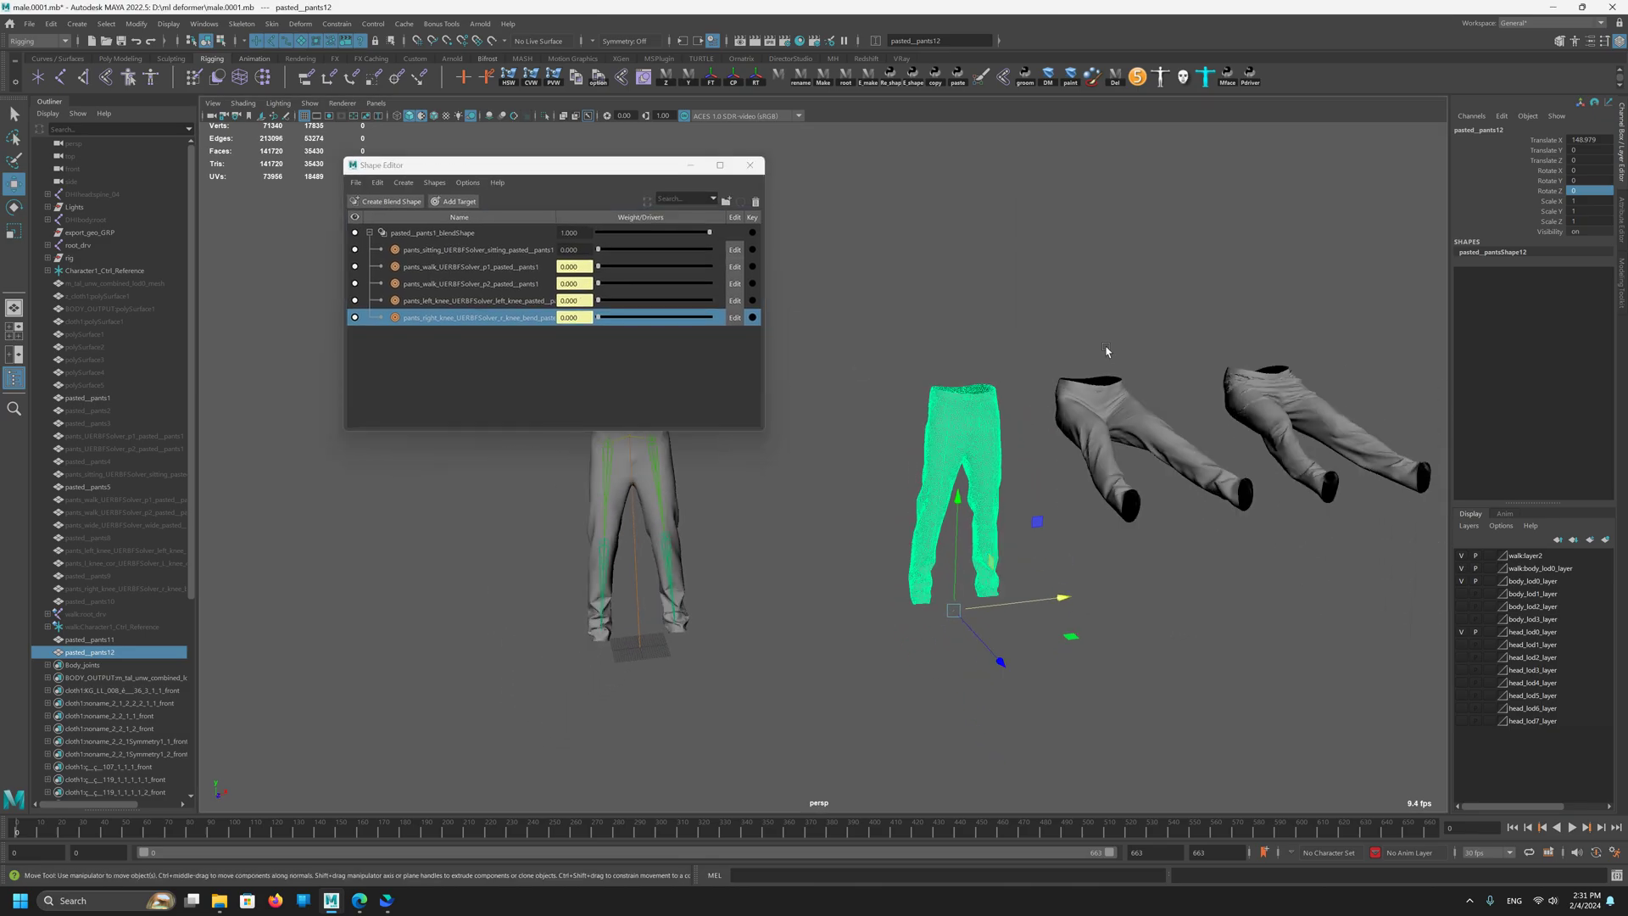
middle_click_drag(1108, 352, 979, 364, "alt")
right_click_drag(980, 365, 1133, 570, "alt")
left_click(1429, 327)
middle_click_drag(1428, 326, 1225, 365, "alt")
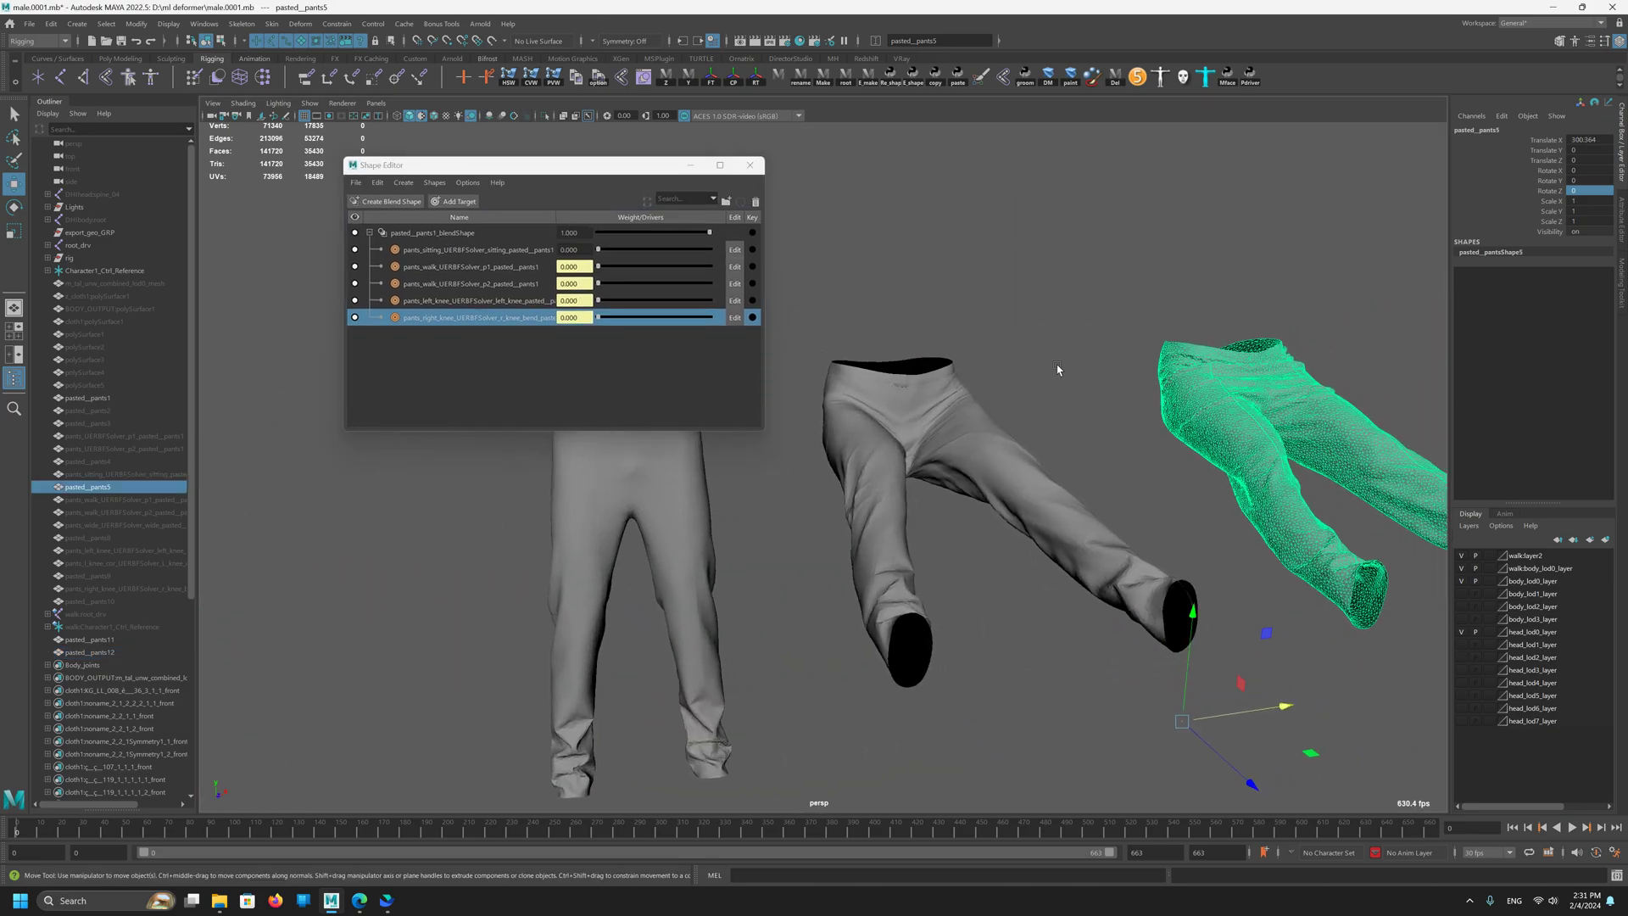
left_click_drag(1042, 228, 630, 492)
right_click_drag(560, 517, 826, 644, "alt")
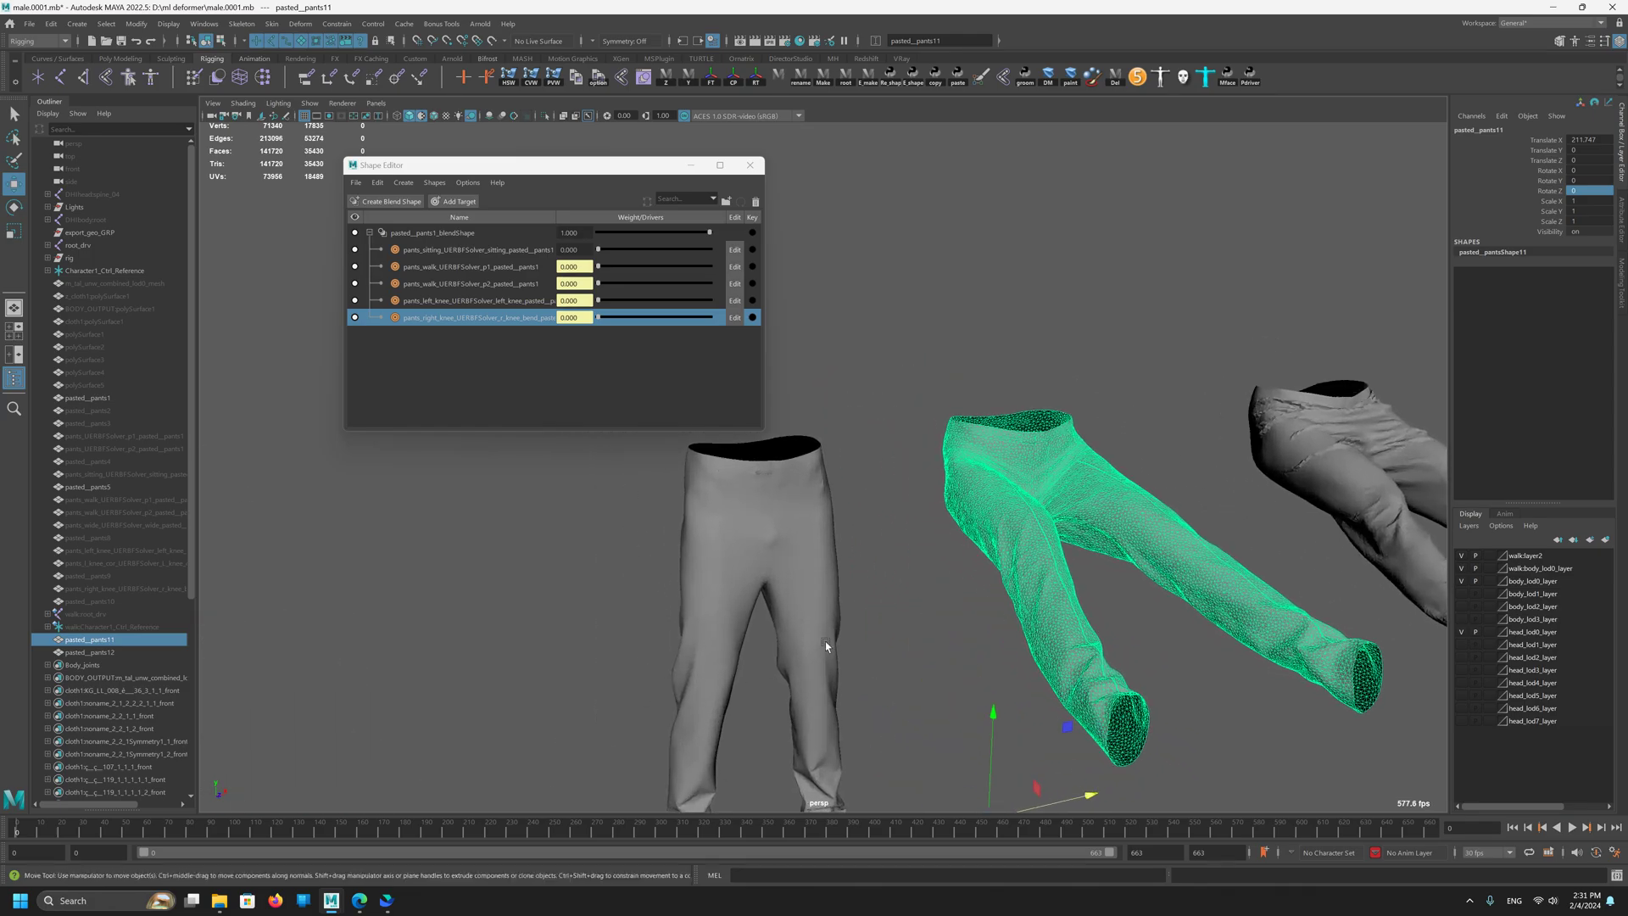
left_click_drag(898, 433, 787, 513)
right_click_drag(678, 615, 496, 665, "alt")
middle_click_drag(768, 491, 784, 492, "alt")
left_click_drag(784, 490, 858, 541, "alt")
left_click_drag(1091, 374, 1180, 316, "alt")
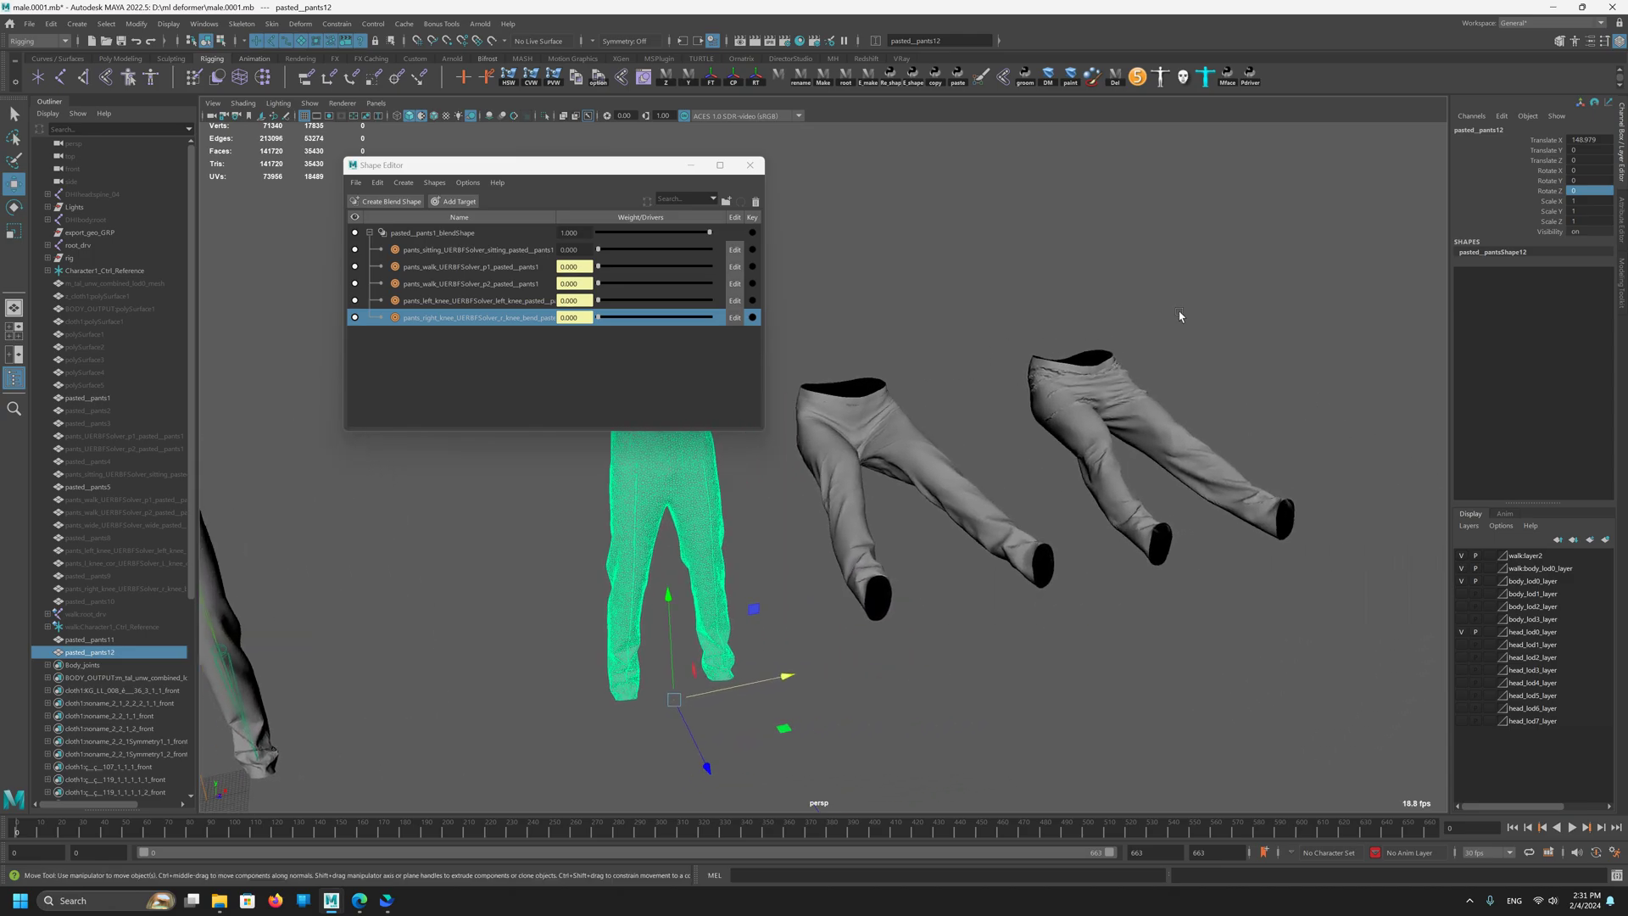
Step: Create a blend shape on the neutral copy with the wrinkled pants and the posed copy as targets
left_click_drag(1109, 363, 1109, 364)
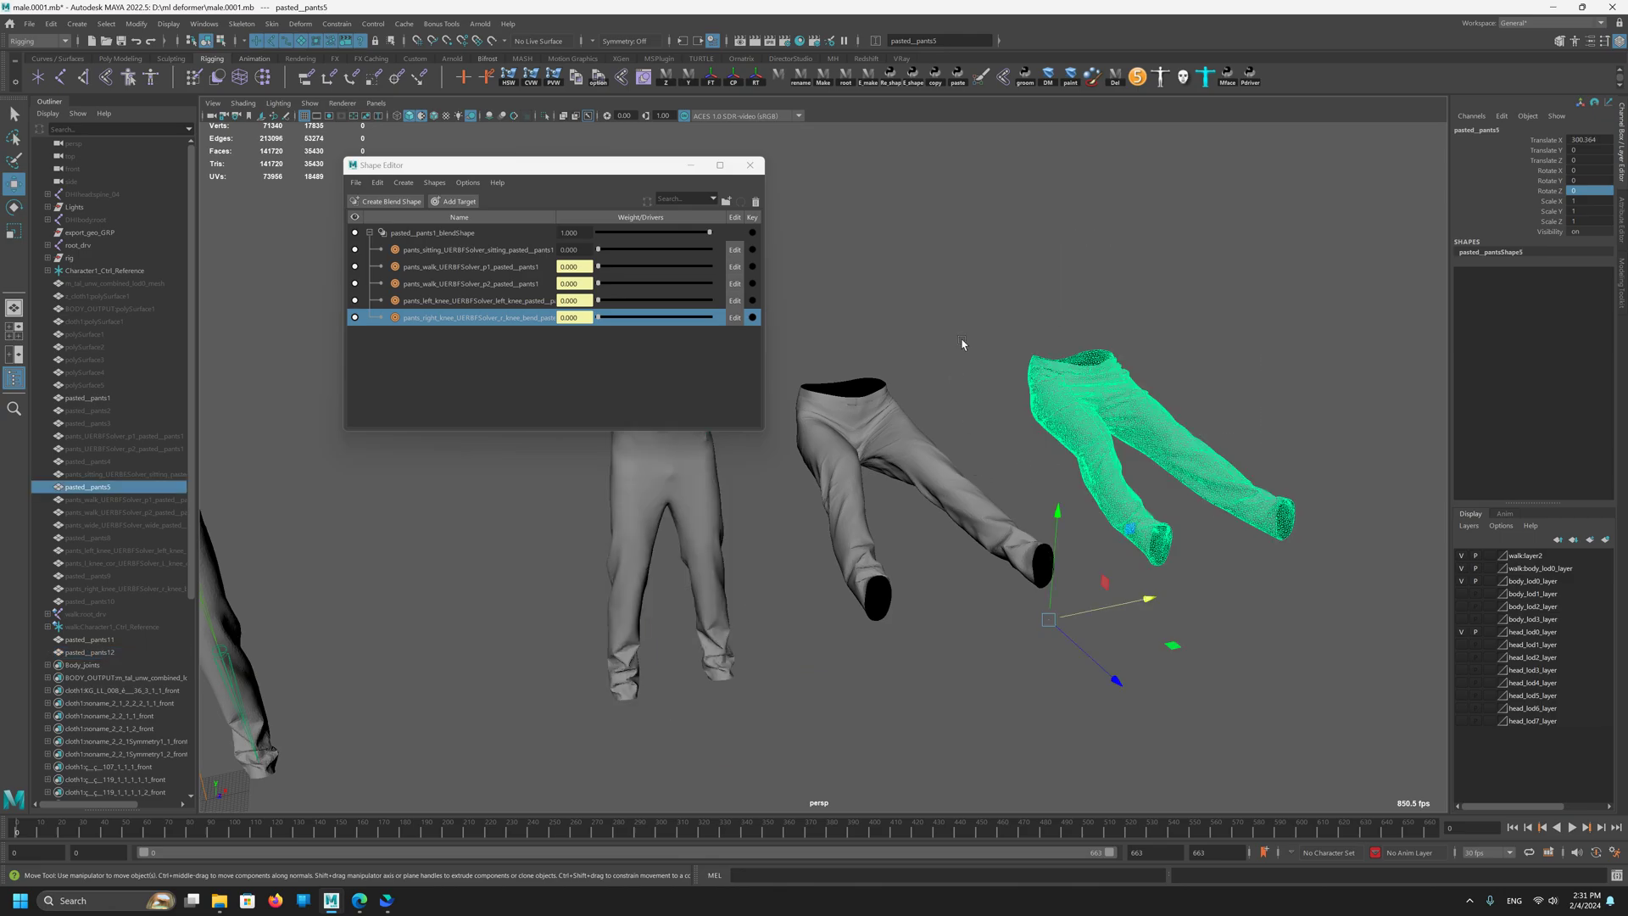
left_click(925, 432, "shift")
left_click(636, 574, "shift")
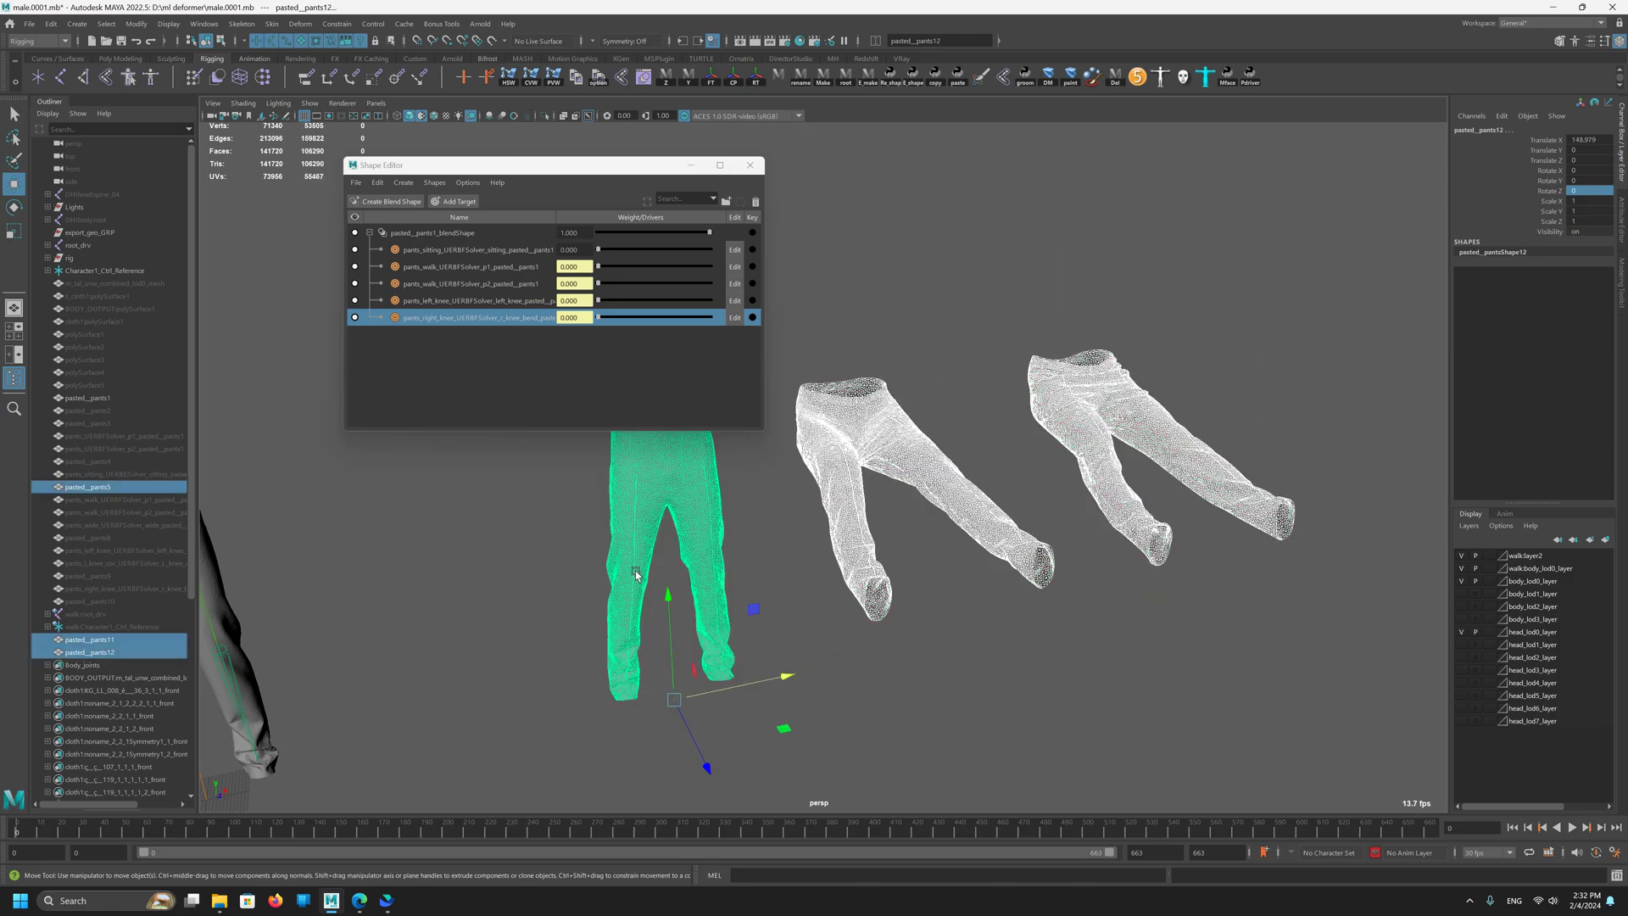
left_click(217, 77)
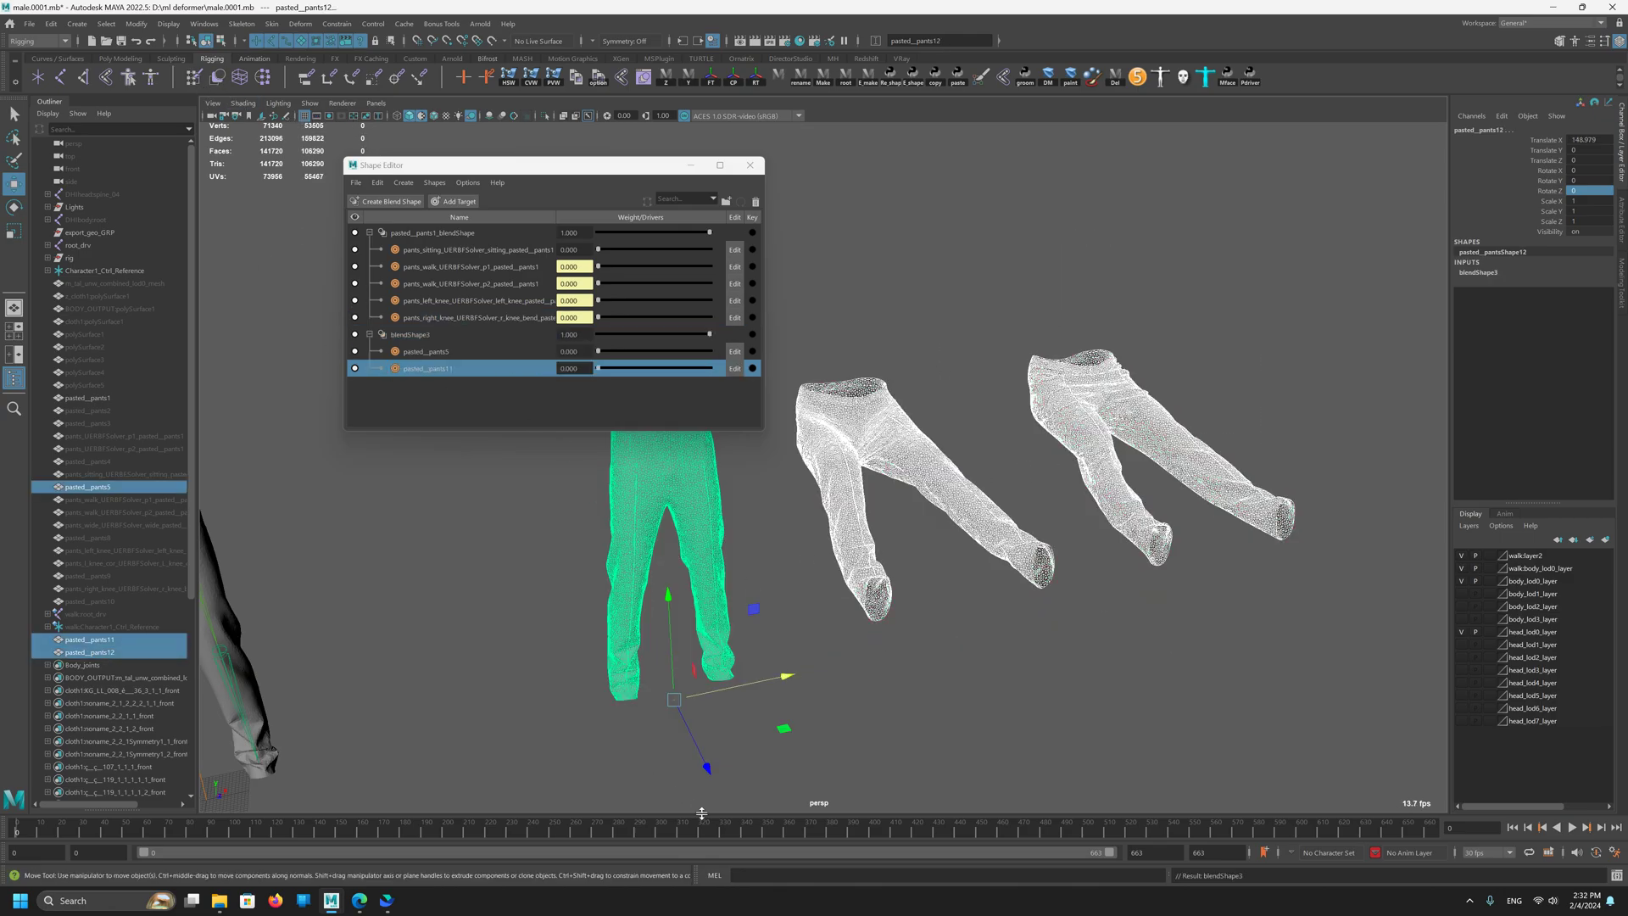
Step: Set blendShape3's pasted__pants5 weight to 1 and its pasted__pants11 weight to -1
left_click(1479, 272)
double_click(1589, 293)
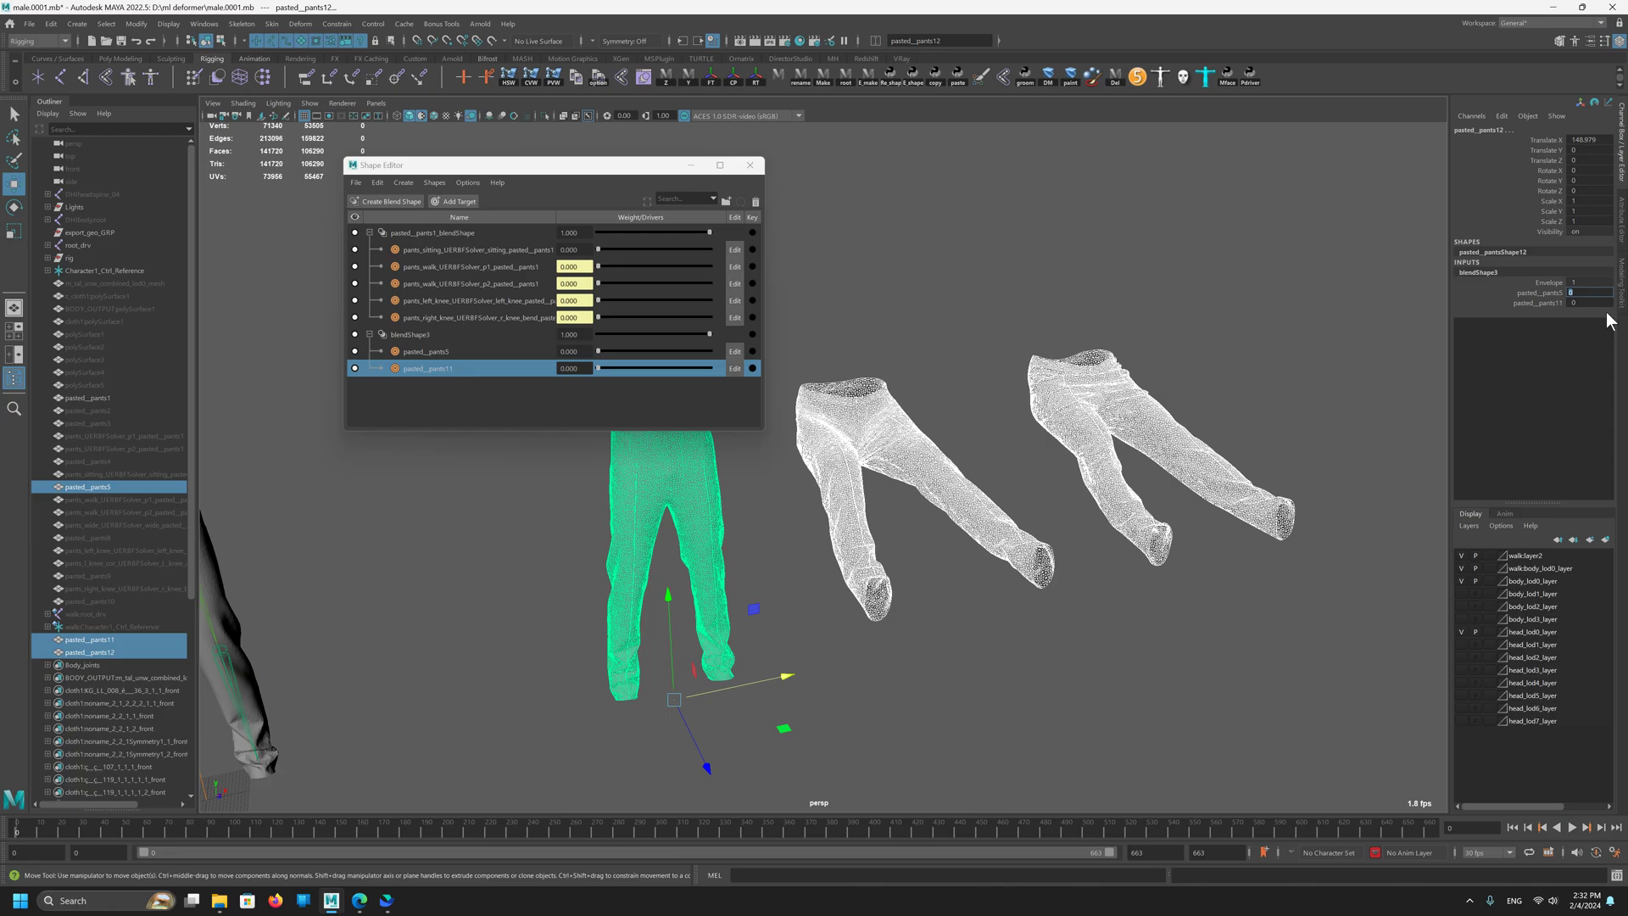
type("1")
key("Return")
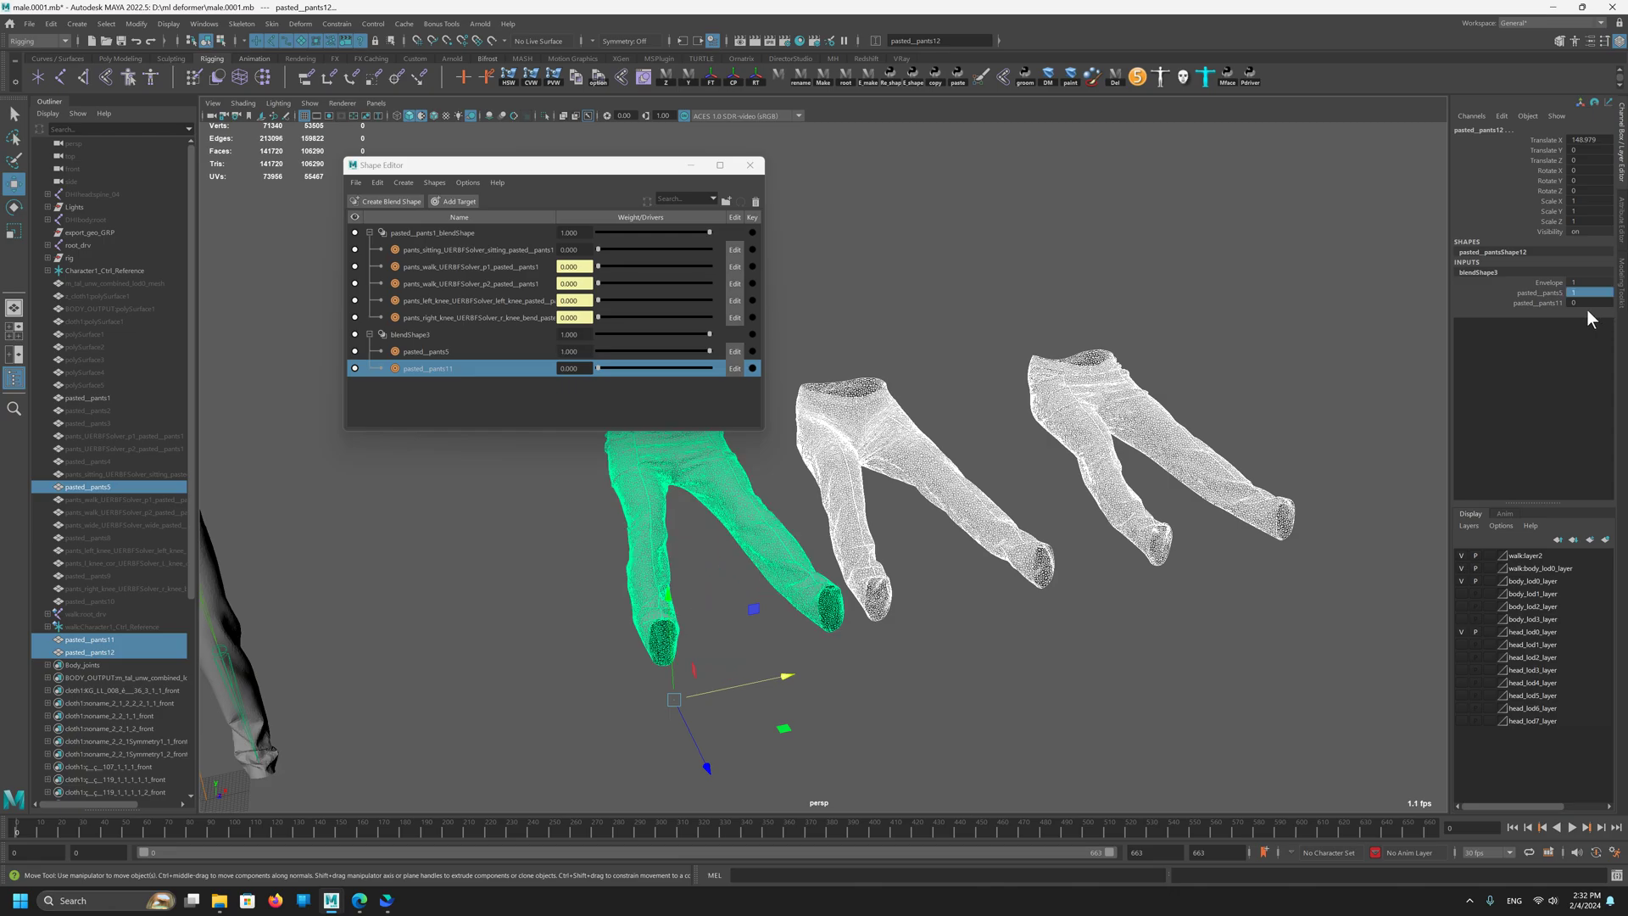
double_click(1586, 301)
type("-1")
key("Return")
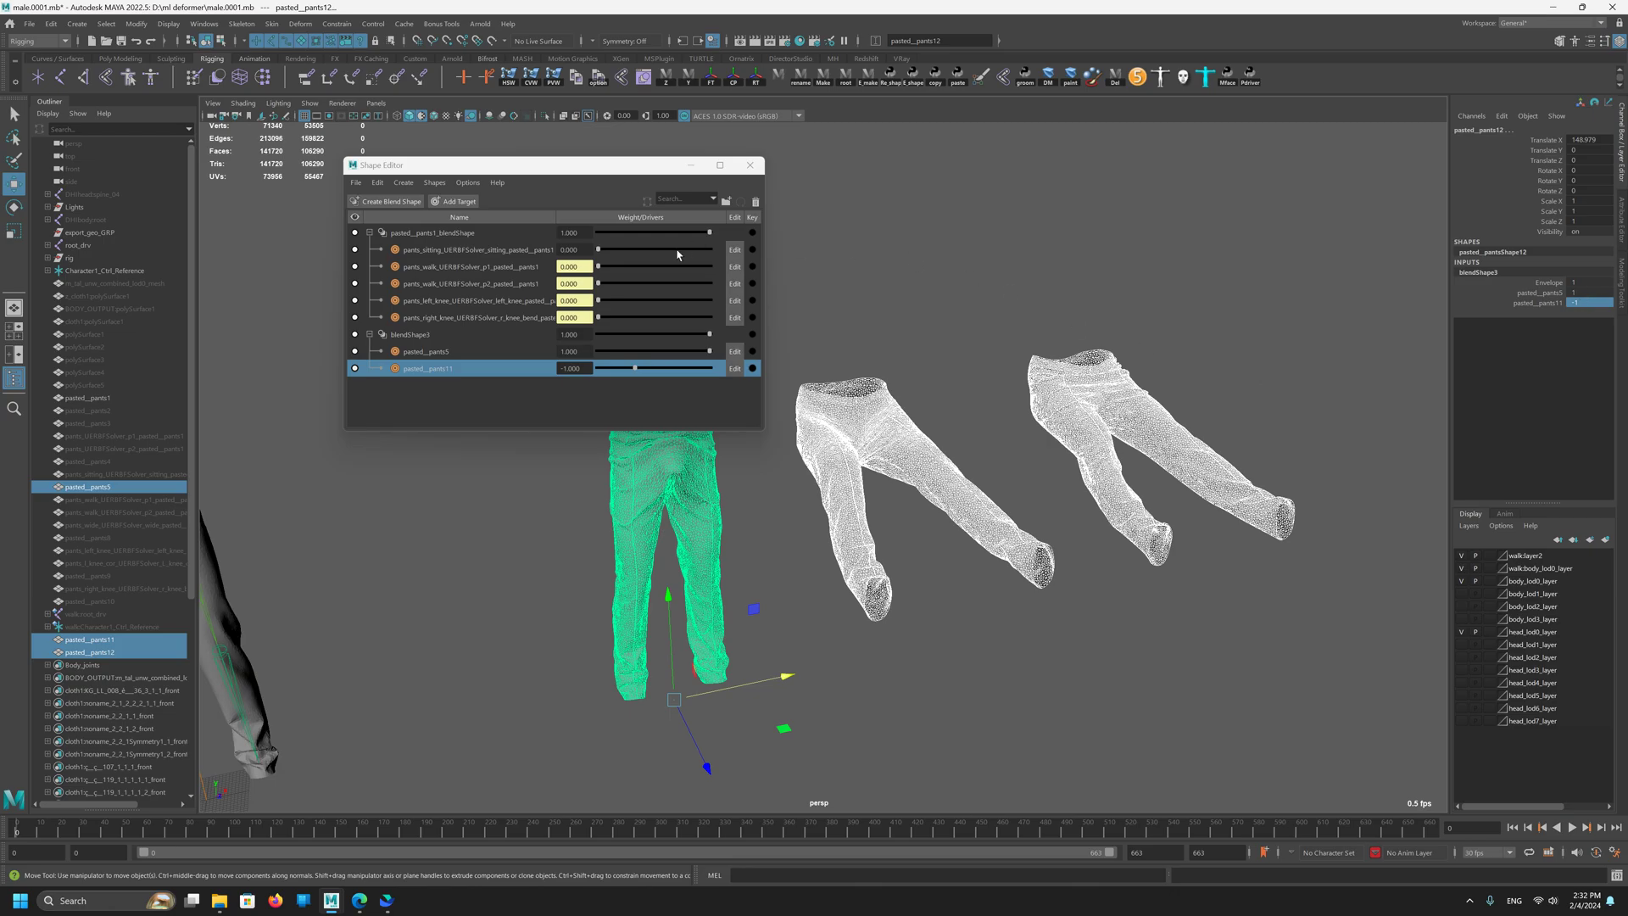
Step: Minimize the Shape Editor, select the blended neutral copy, and examine the wrinkles around its waist and hips
left_click(691, 165)
left_click(607, 456)
scroll(730, 407, "up", 4)
middle_click_drag(608, 455, 736, 603, "alt")
scroll(731, 407, "up", 3)
scroll(709, 437, "up", 6)
scroll(831, 752, "down", 6)
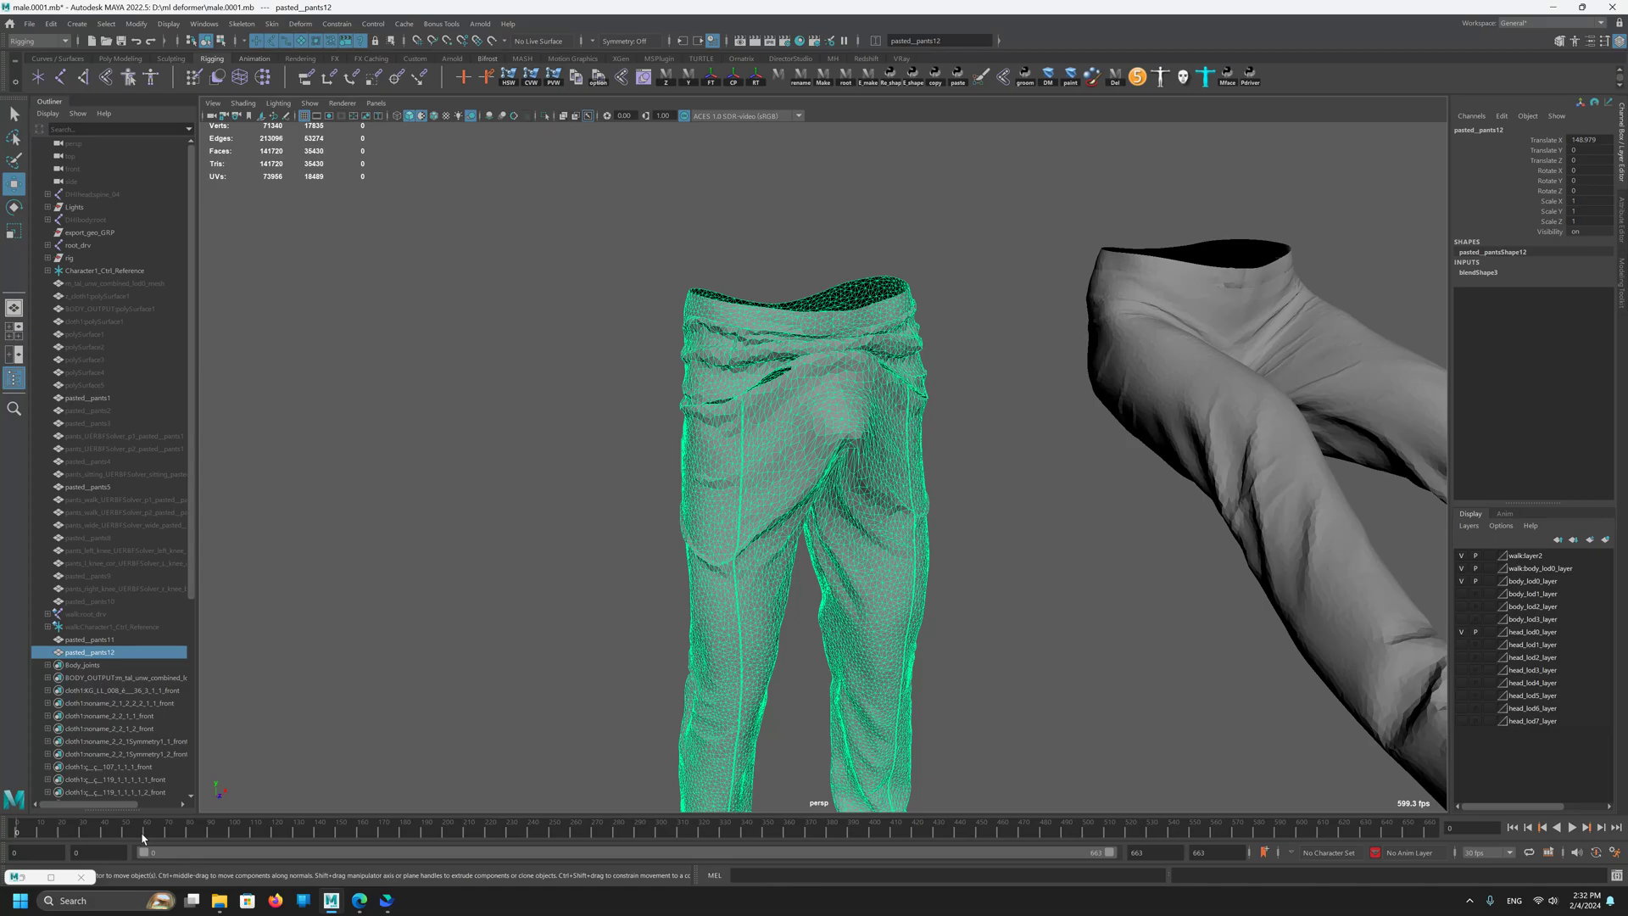
Step: Restore the Shape Editor clear of the pants and compare the blended neutral copy with the posed copy and the wrinkled pants
left_click(50, 877)
left_click_drag(381, 6, 285, 178)
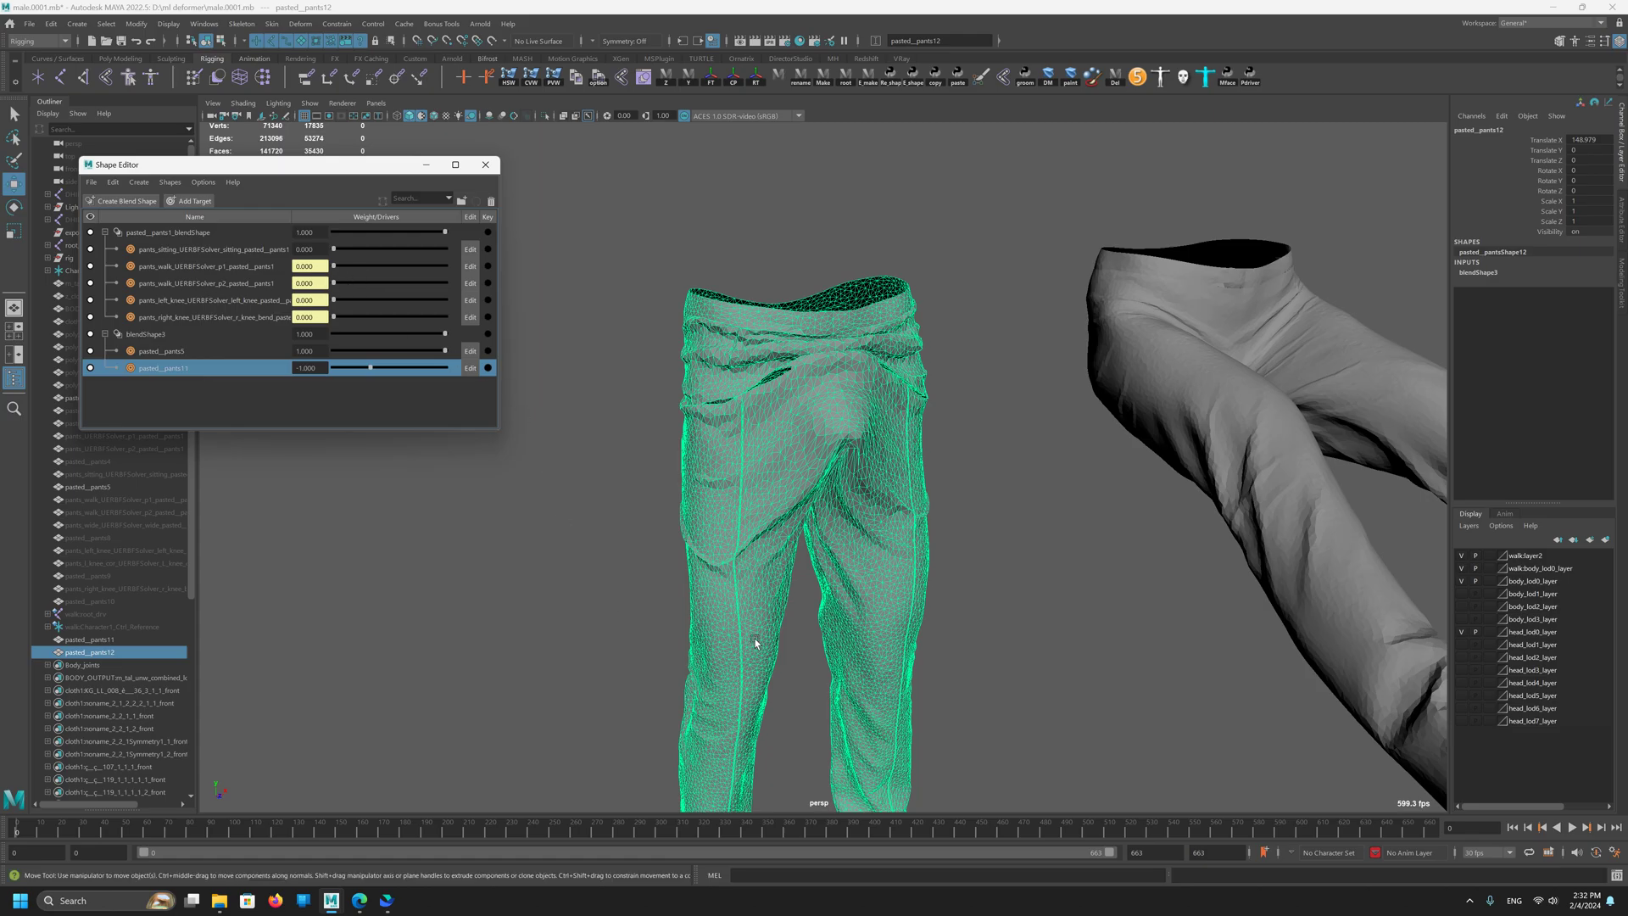
scroll(825, 455, "up", 2)
left_click_drag(914, 495, 645, 369, "alt")
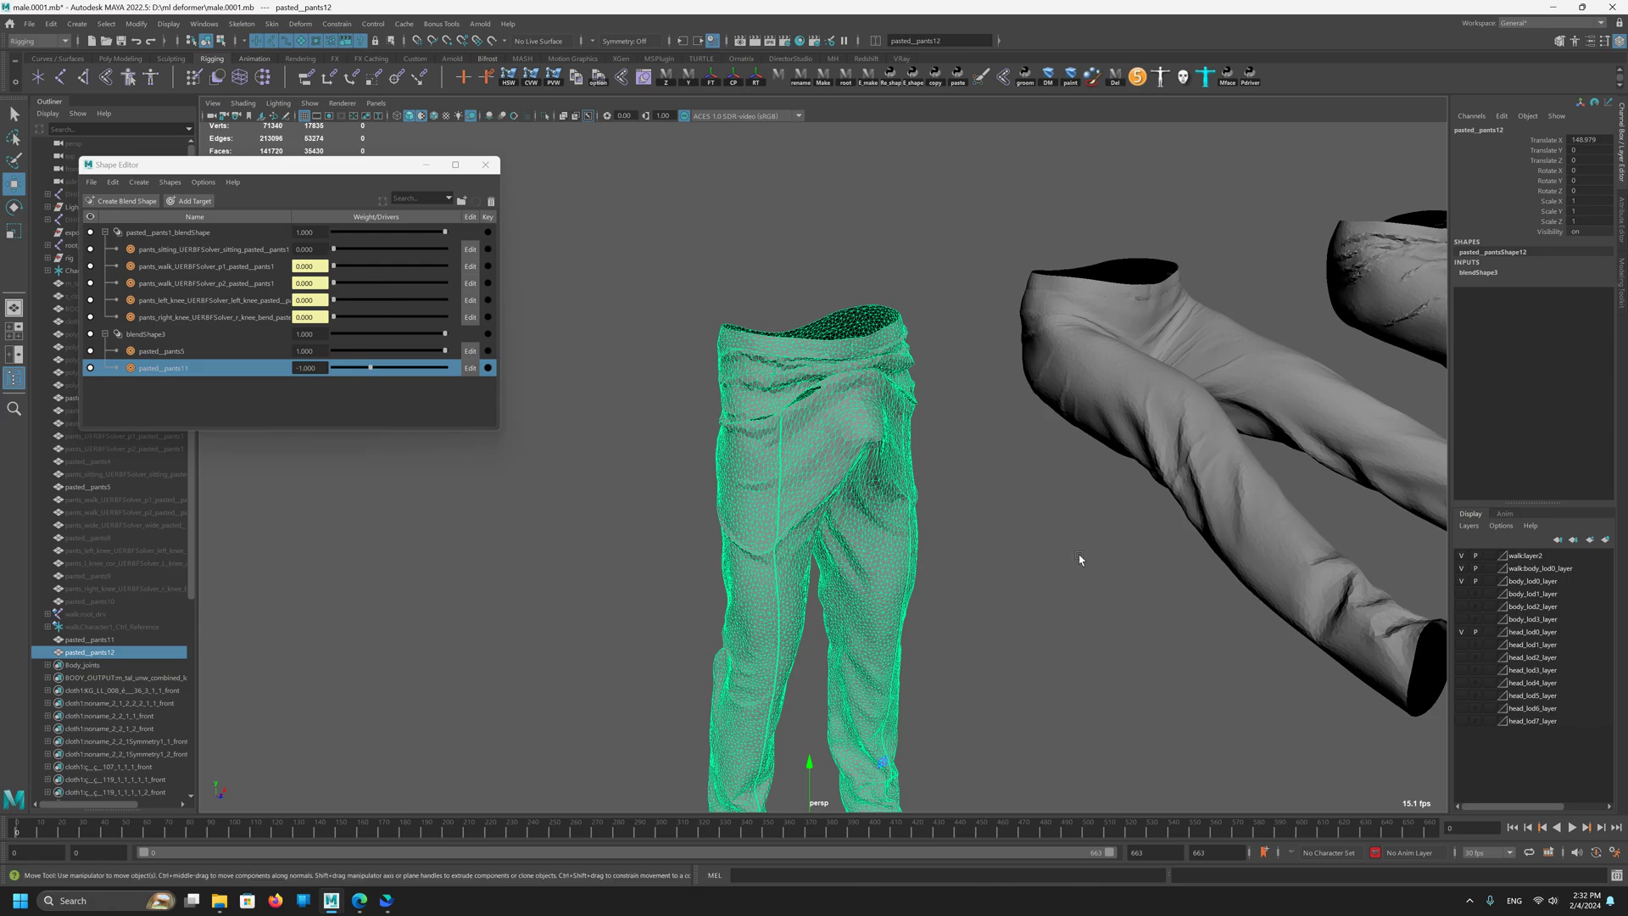
left_click_drag(1079, 559, 712, 519, "alt")
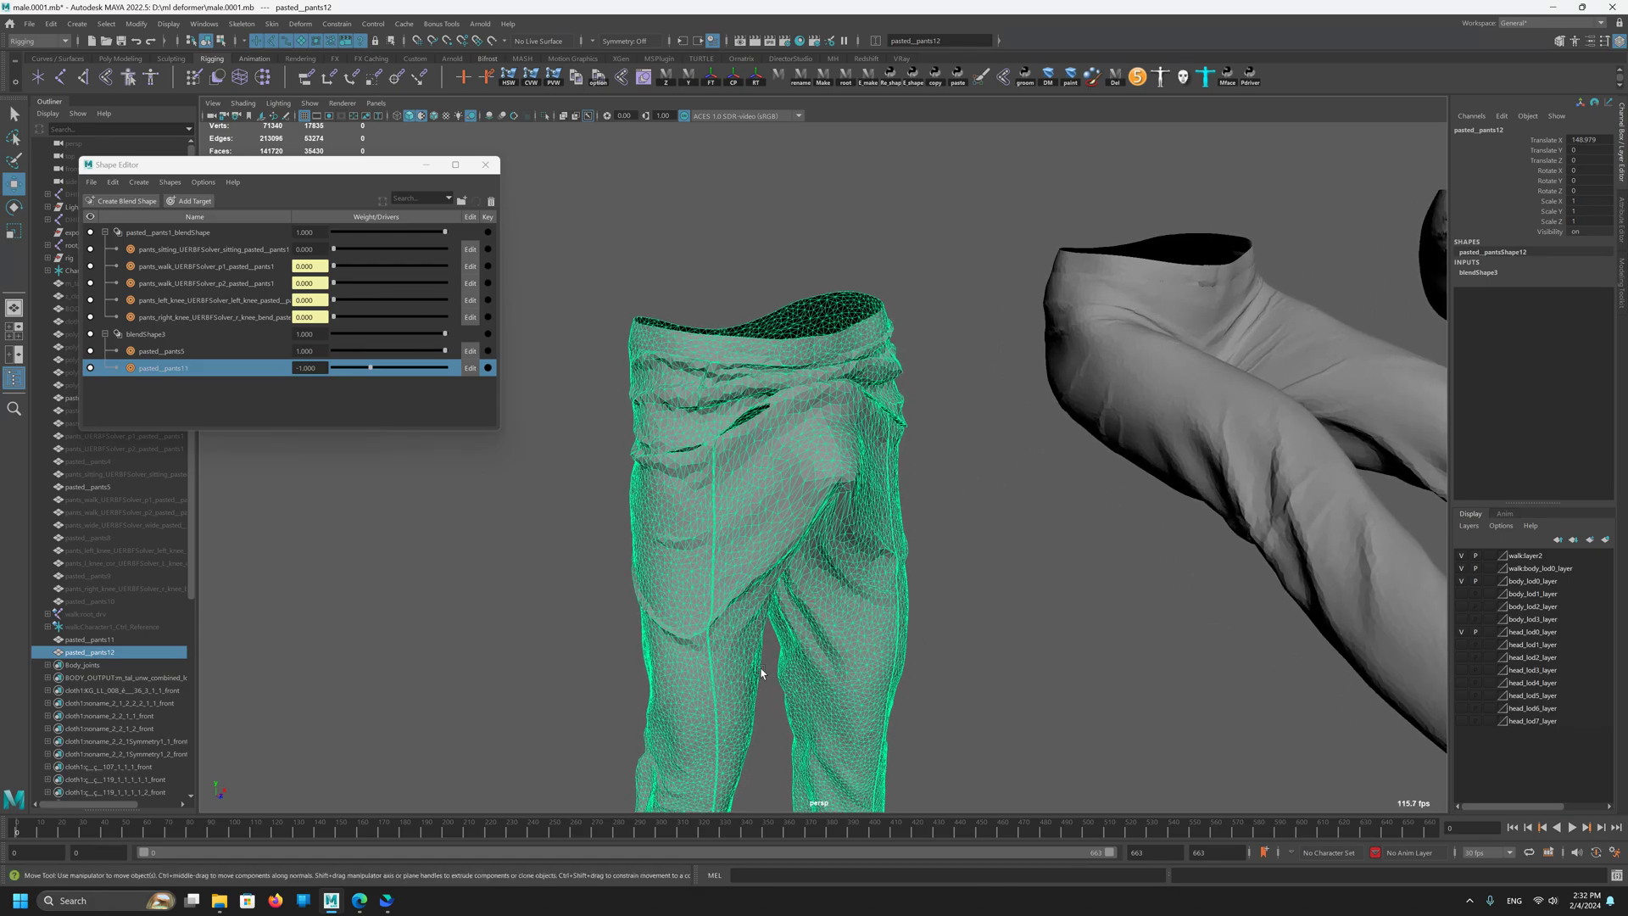
right_click_drag(825, 450, 654, 450, "alt")
middle_click_drag(654, 450, 357, 486, "alt")
right_click_drag(356, 487, 1010, 817, "alt")
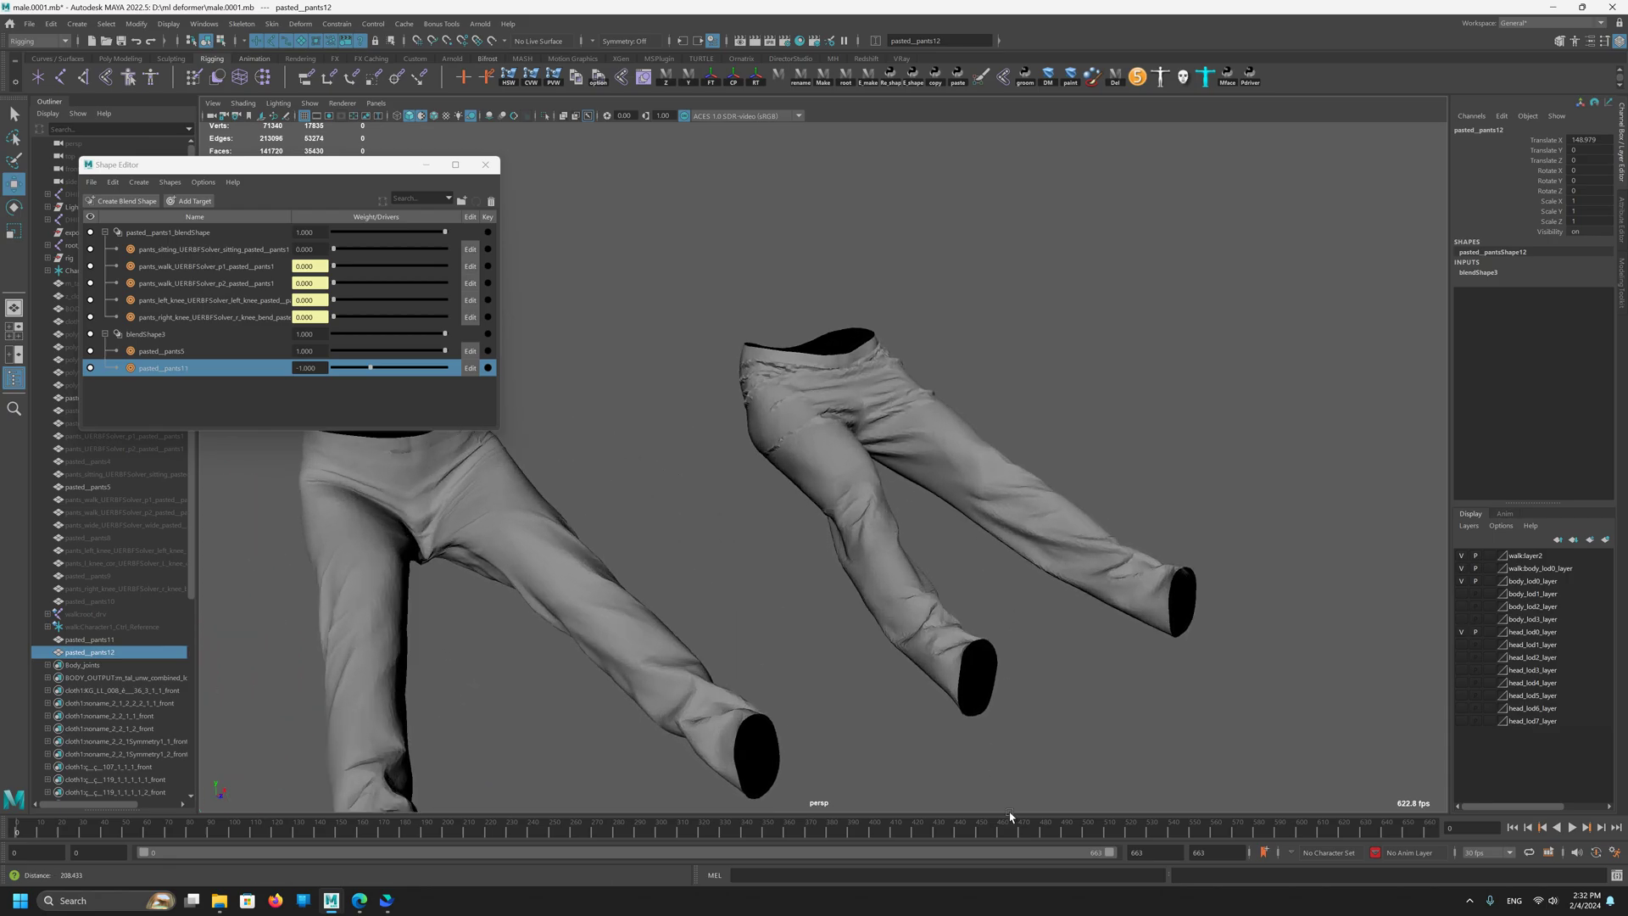
Step: Select the wrinkled pants and compare them with the posed copy and the blended neutral copy from several angles
left_click_drag(1060, 343, 933, 390, "alt")
left_click(907, 441)
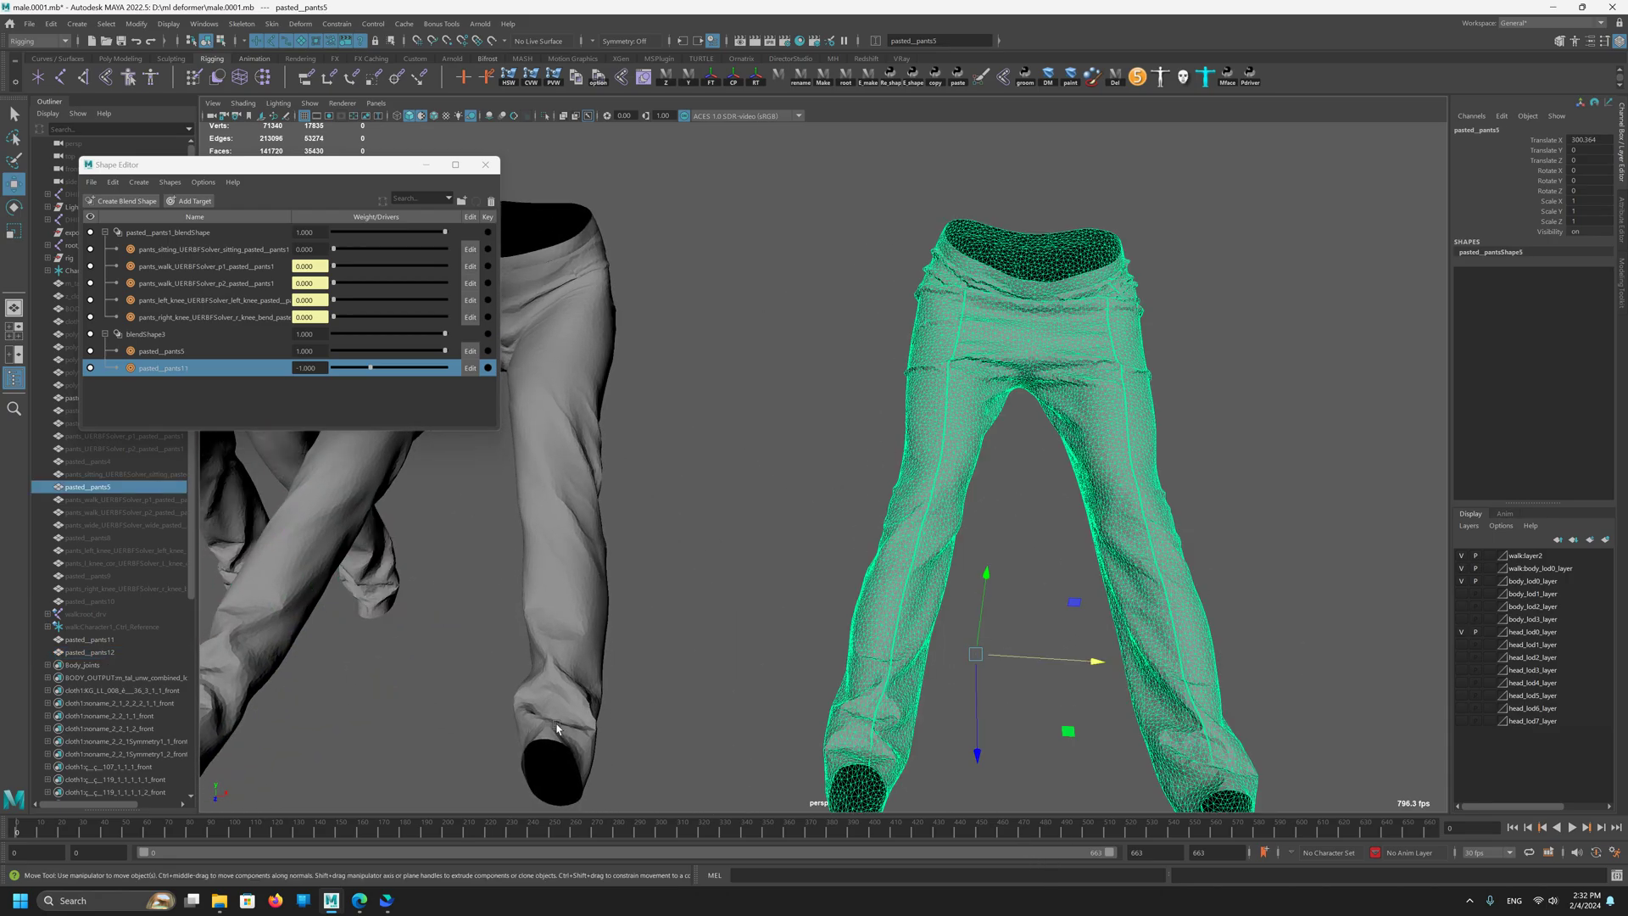
right_click_drag(557, 730, 388, 615, "alt")
middle_click_drag(388, 615, 592, 683, "alt")
middle_click_drag(446, 599, 476, 617, "alt")
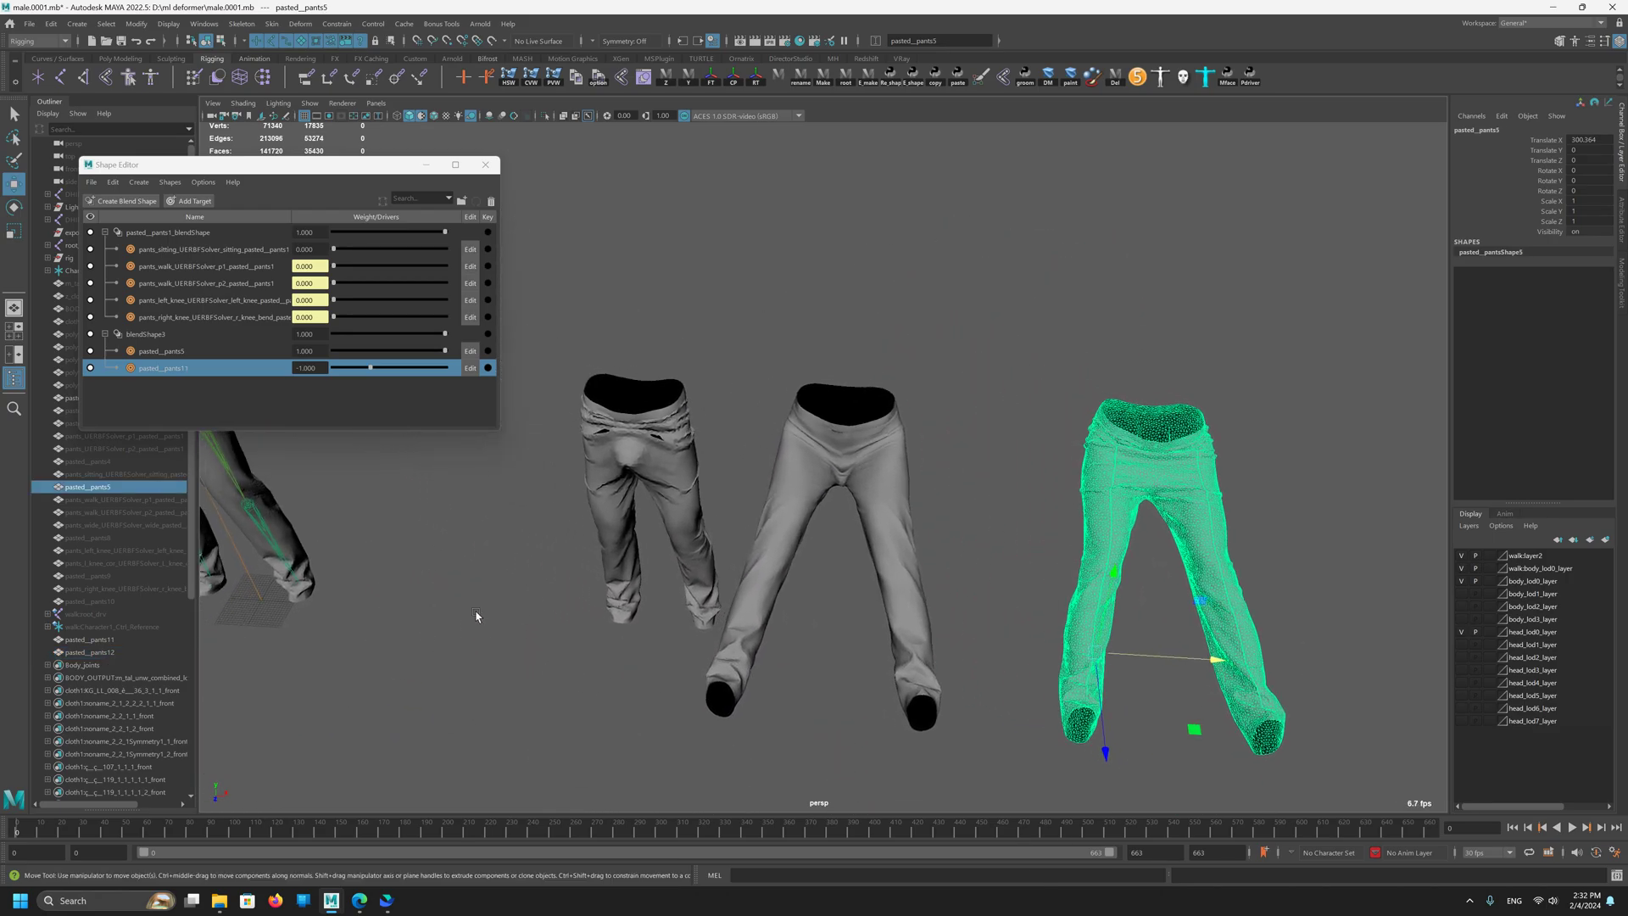
left_click_drag(476, 617, 828, 533, "alt")
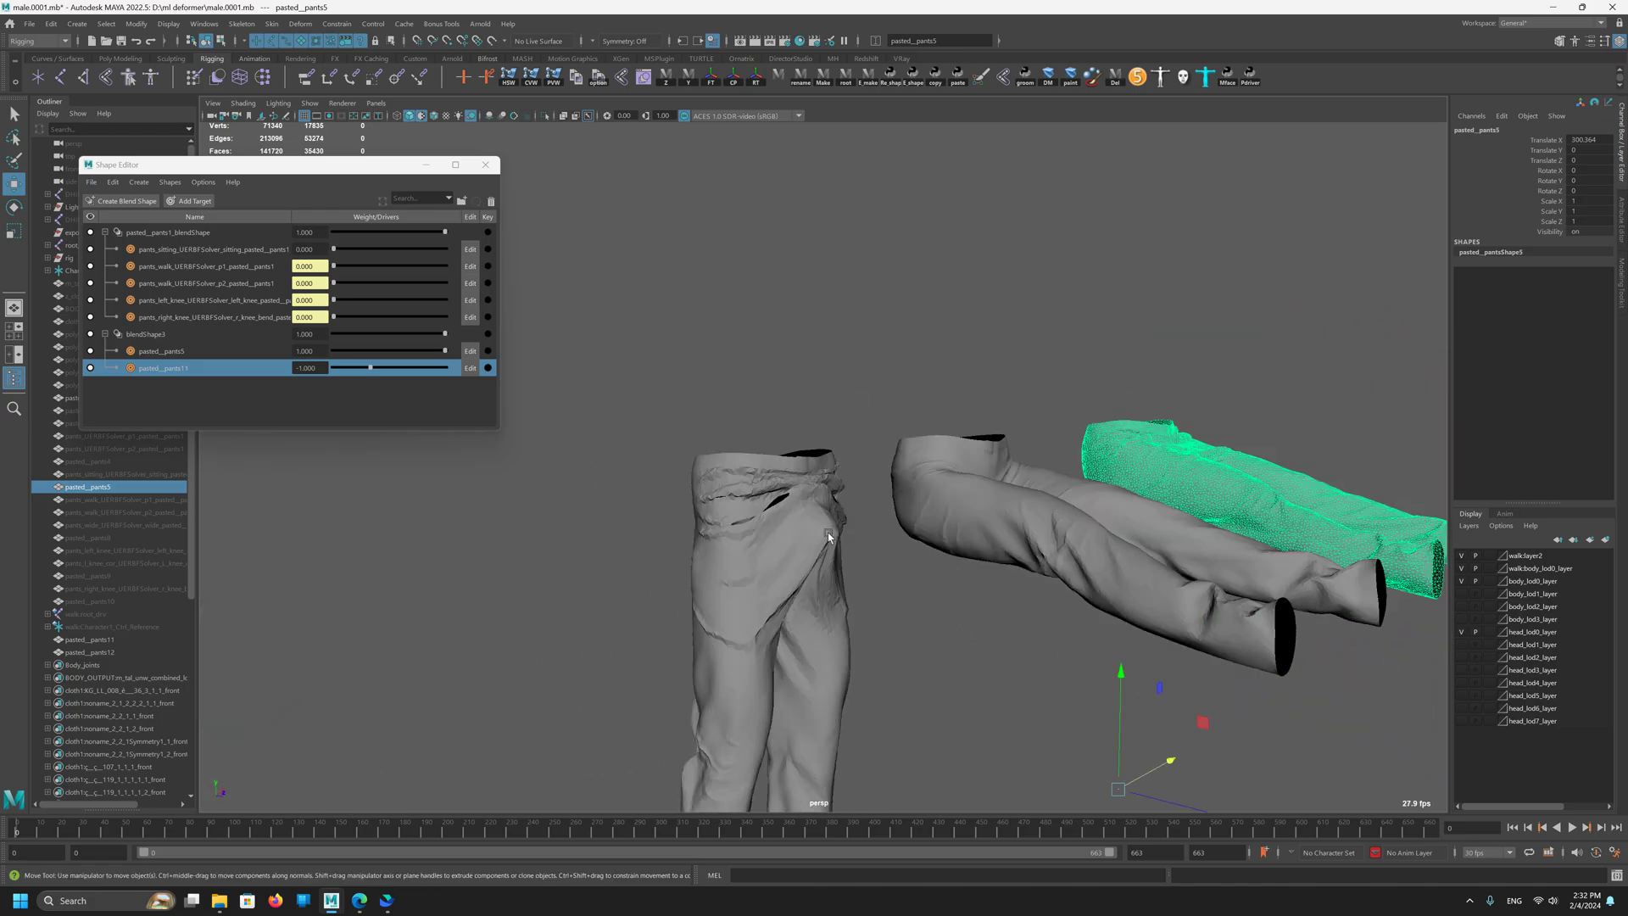
left_click_drag(829, 536, 685, 522, "alt")
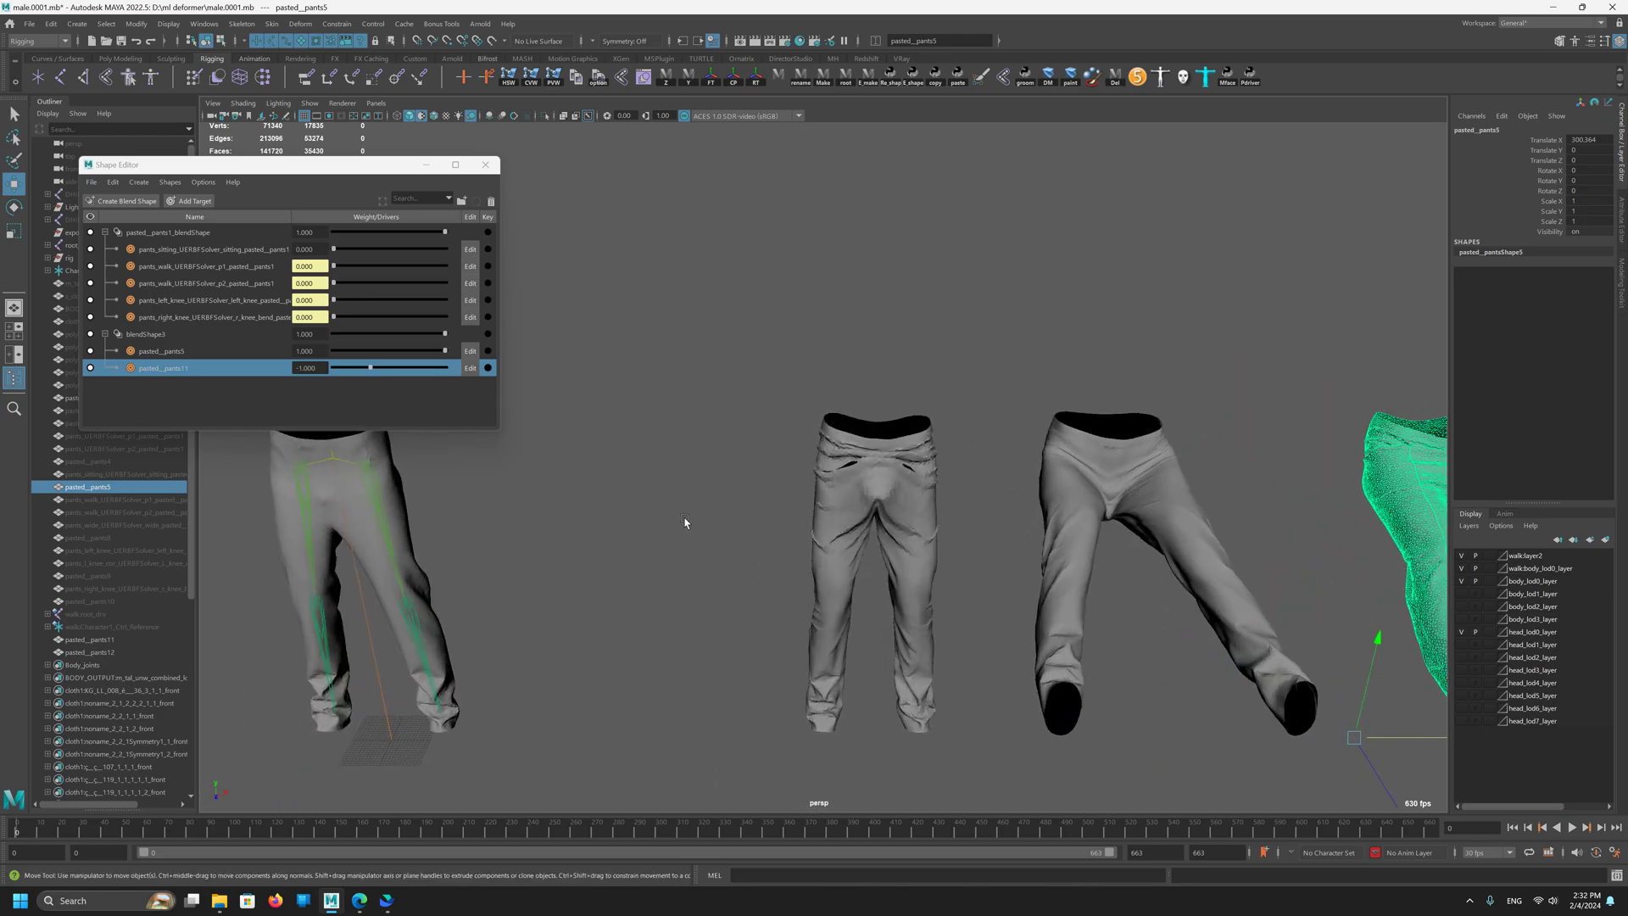
Step: Set both blendShape3 target weights, pasted__pants5 and pasted__pants11, to 0 on the neutral copy
left_click(849, 509)
left_click_drag(855, 514, 711, 487, "alt")
left_click(1506, 271)
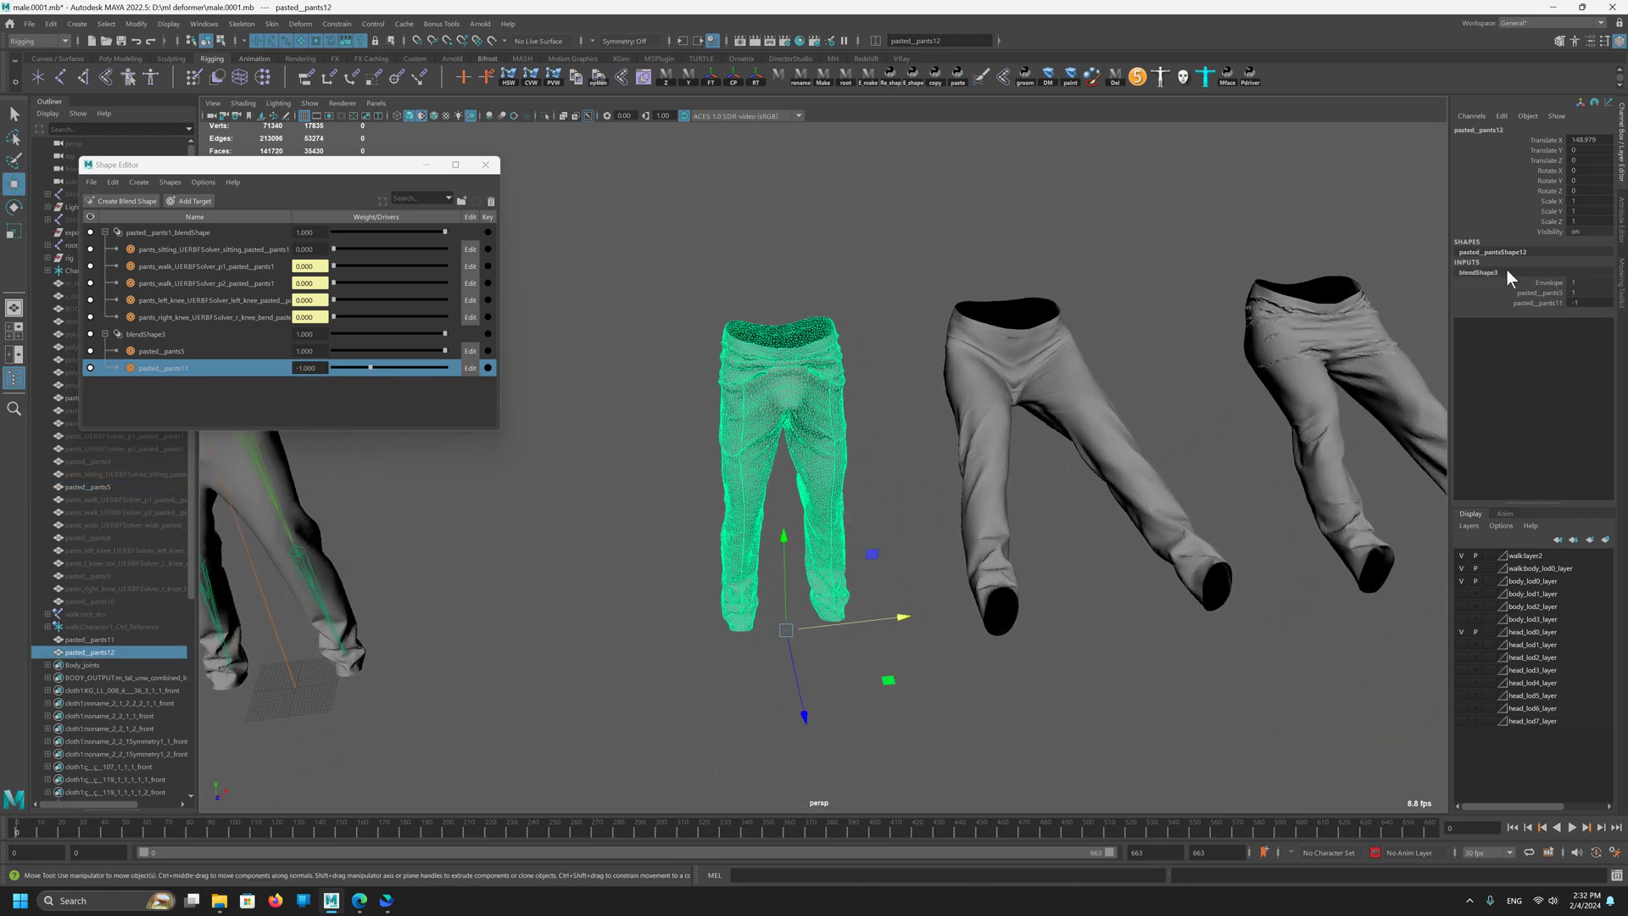
left_click(1552, 293)
left_click(1545, 303, "shift")
left_click_drag(1591, 292, 1591, 303)
type("0")
key("Return")
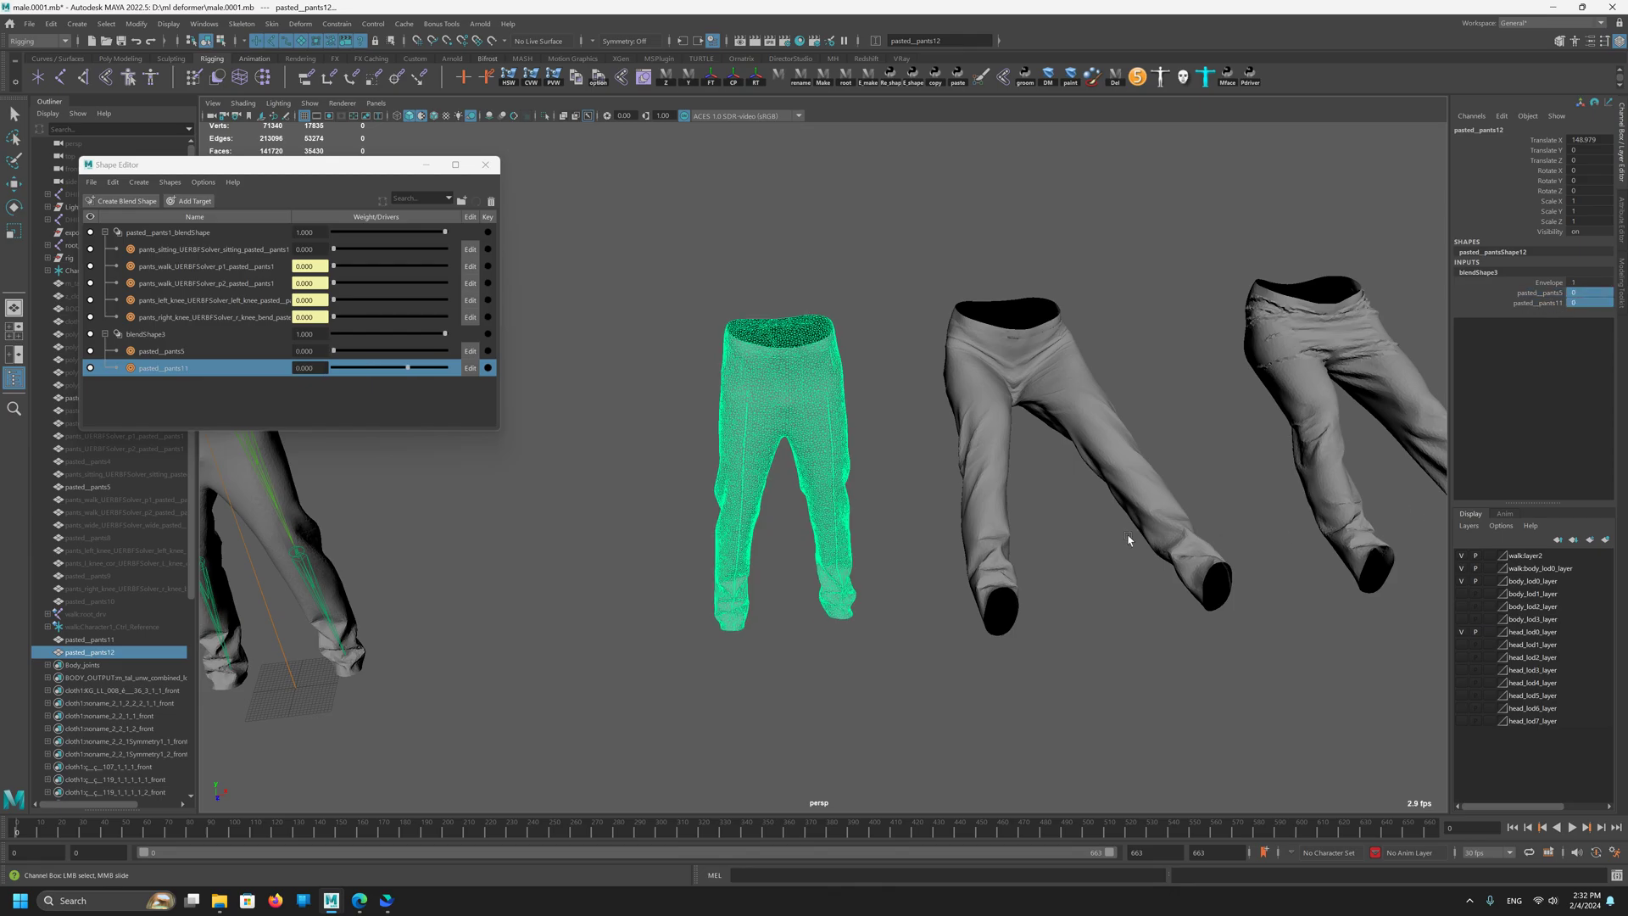
Step: Select the neutral copy, posed copy and wrinkled pants, and delete the blendShape3 node in the Shape Editor
right_click_drag(1127, 540, 746, 586, "alt")
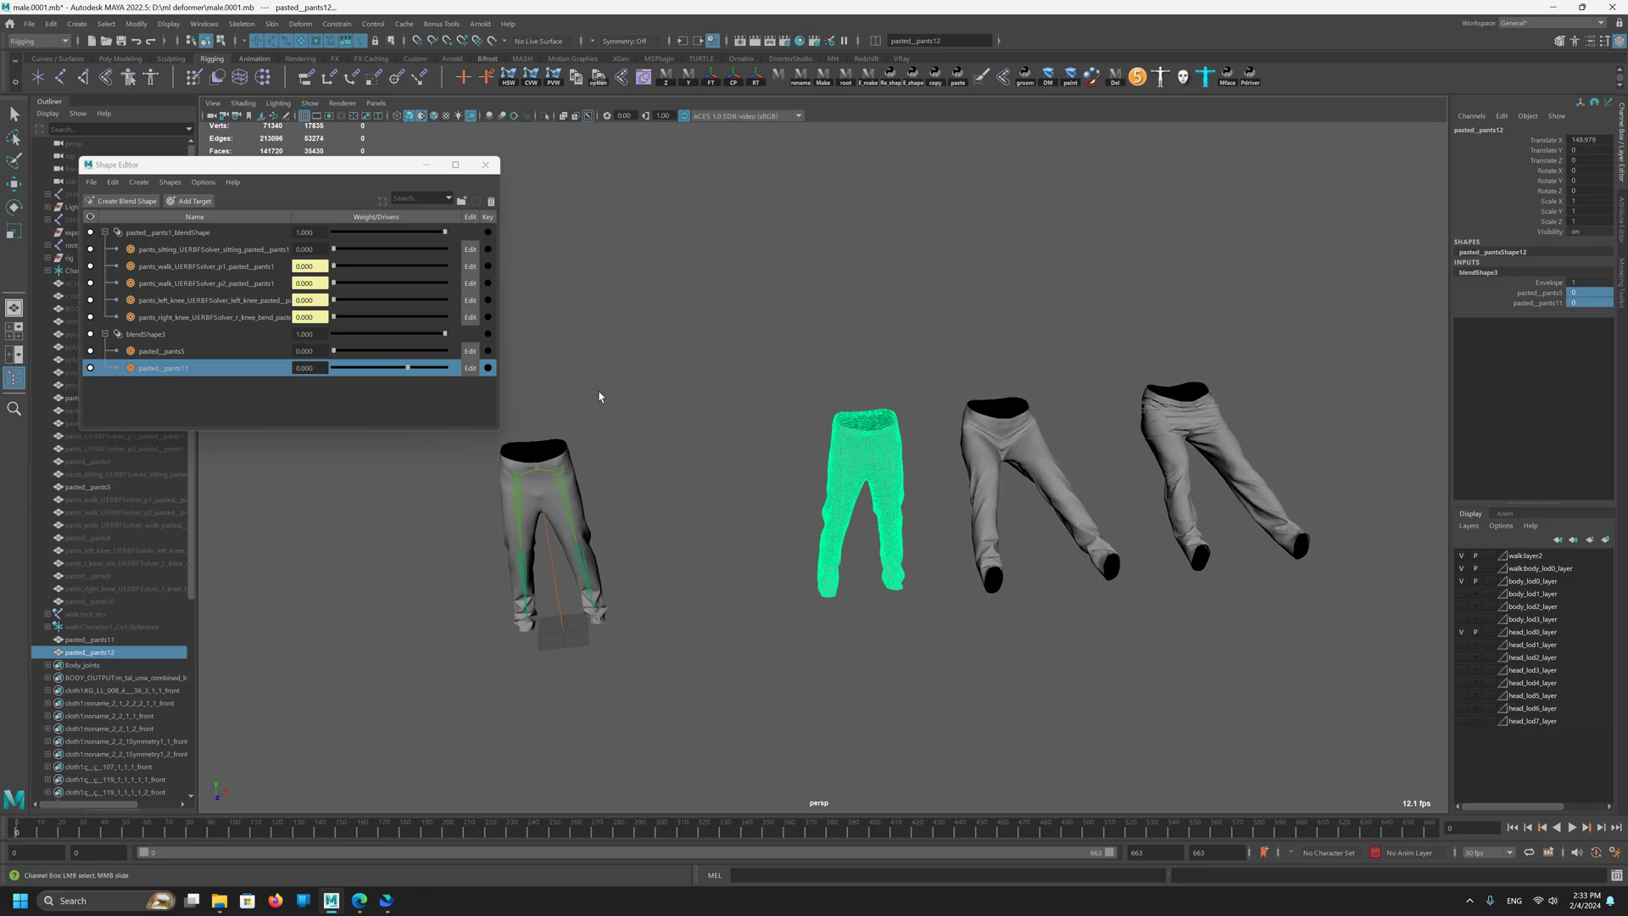
middle_click_drag(777, 495, 914, 534, "alt")
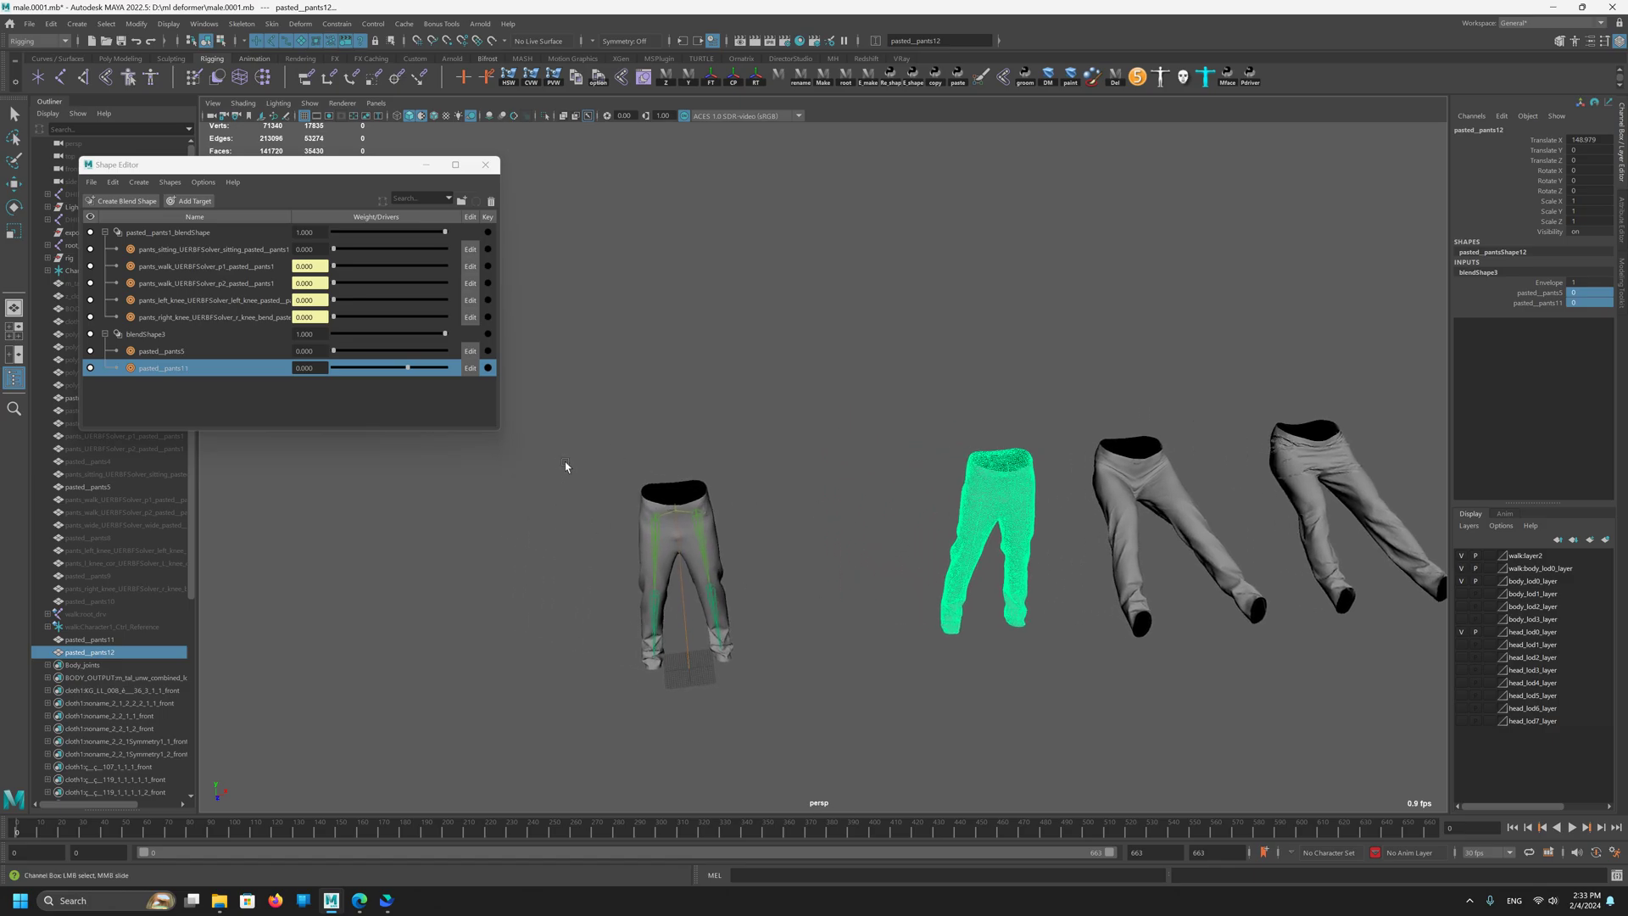
middle_click_drag(988, 397, 926, 391, "alt")
left_click_drag(927, 391, 1248, 626)
key("w")
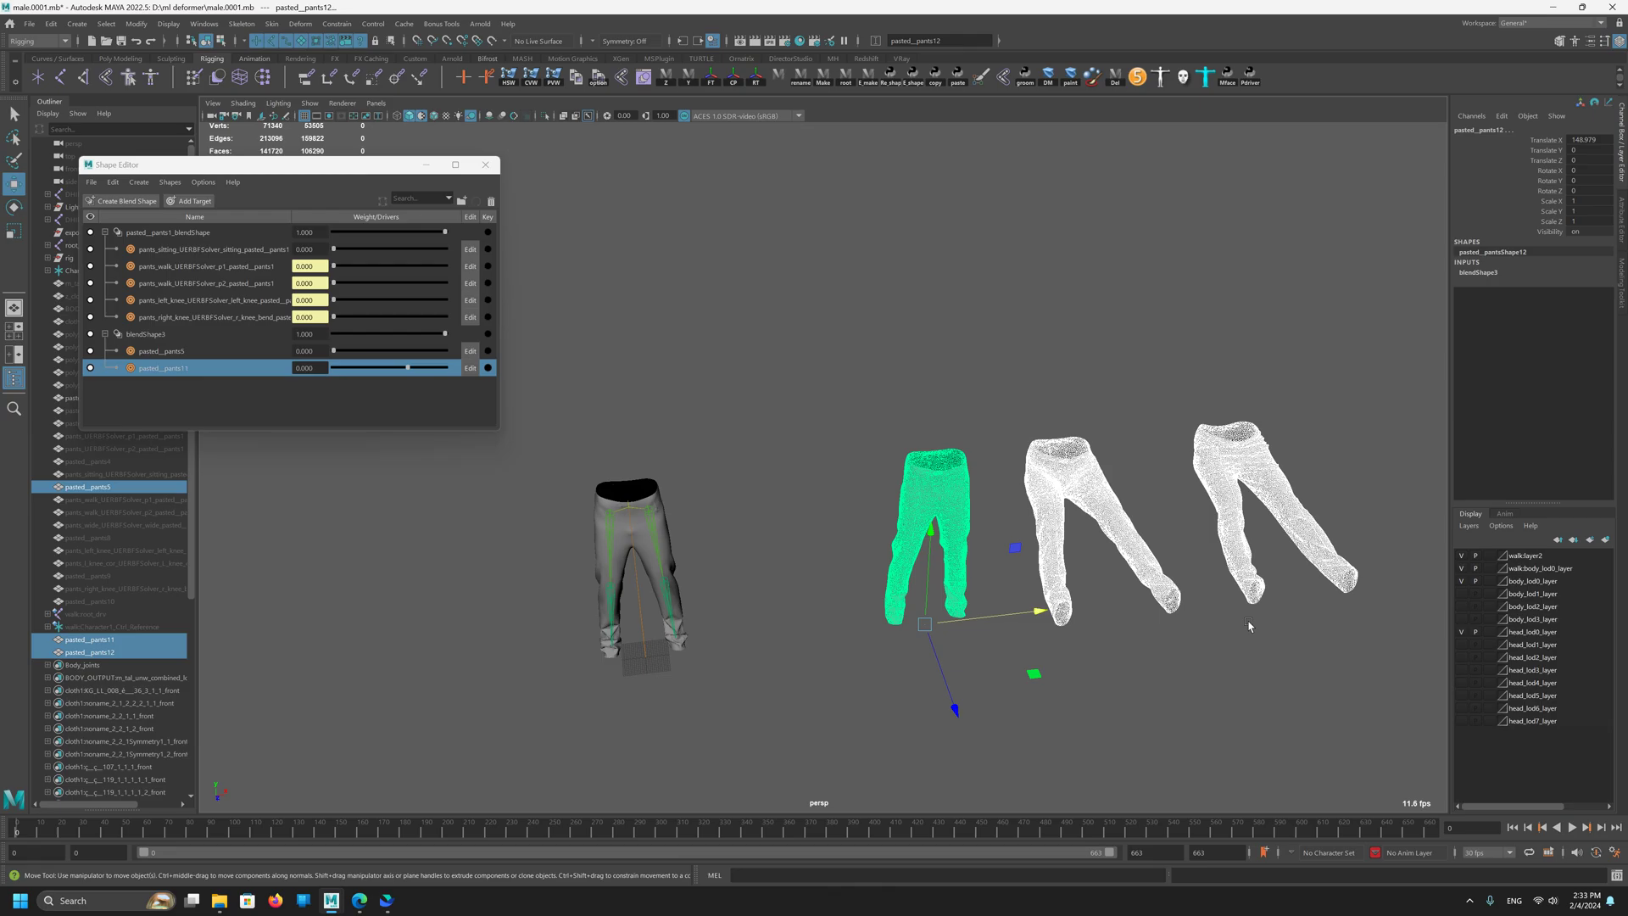
left_click(166, 335)
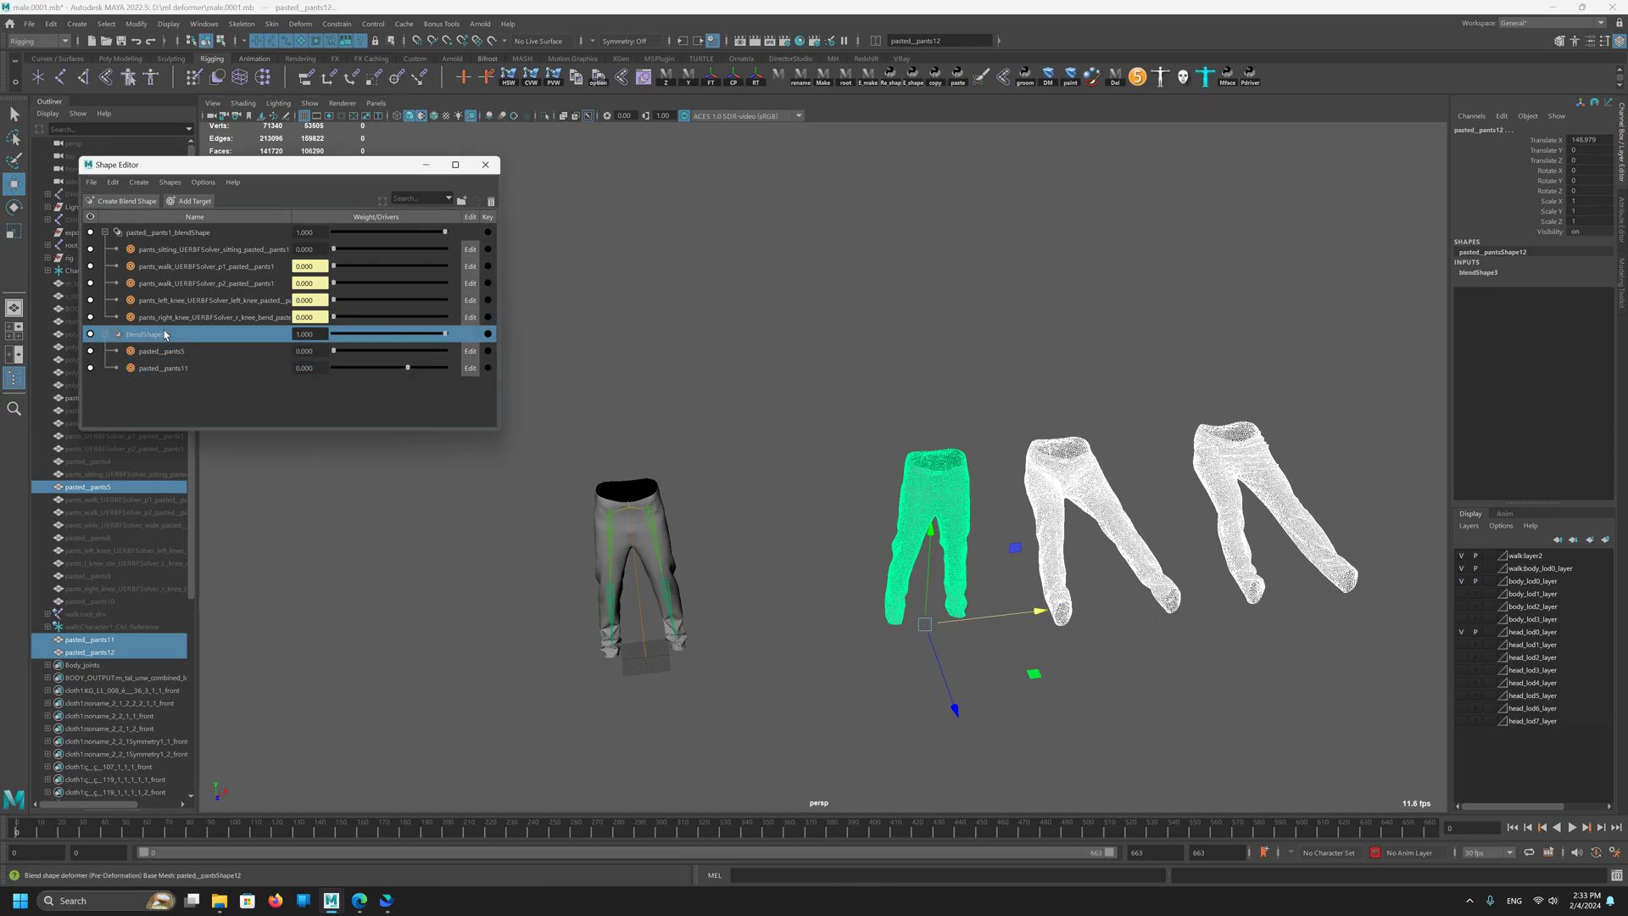
right_click(159, 340)
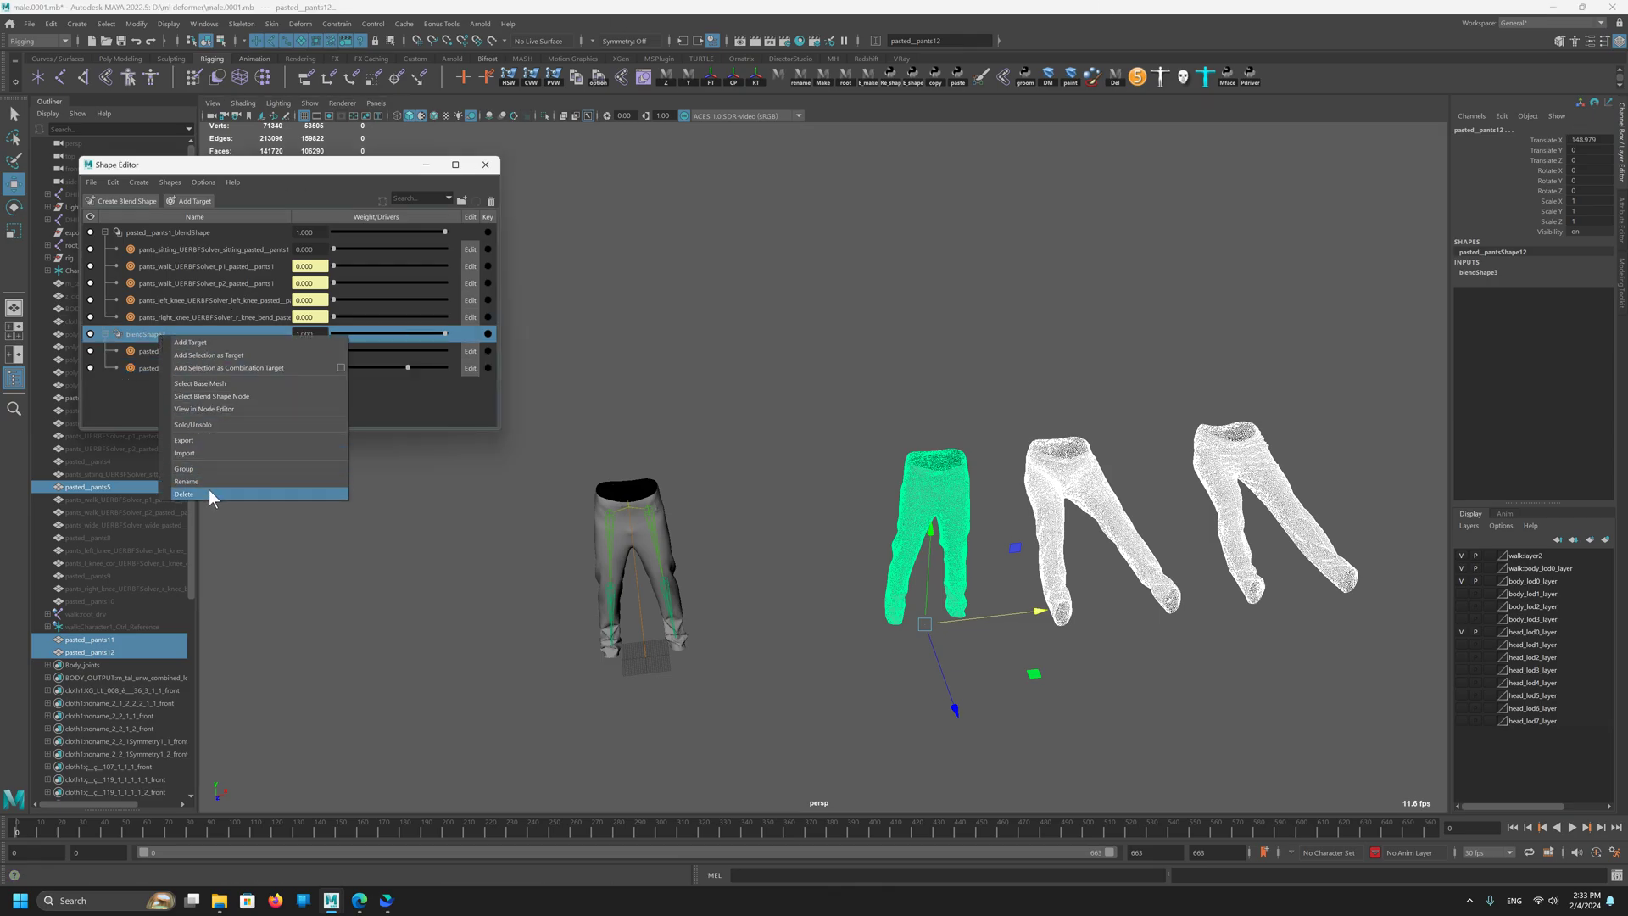
left_click(211, 495)
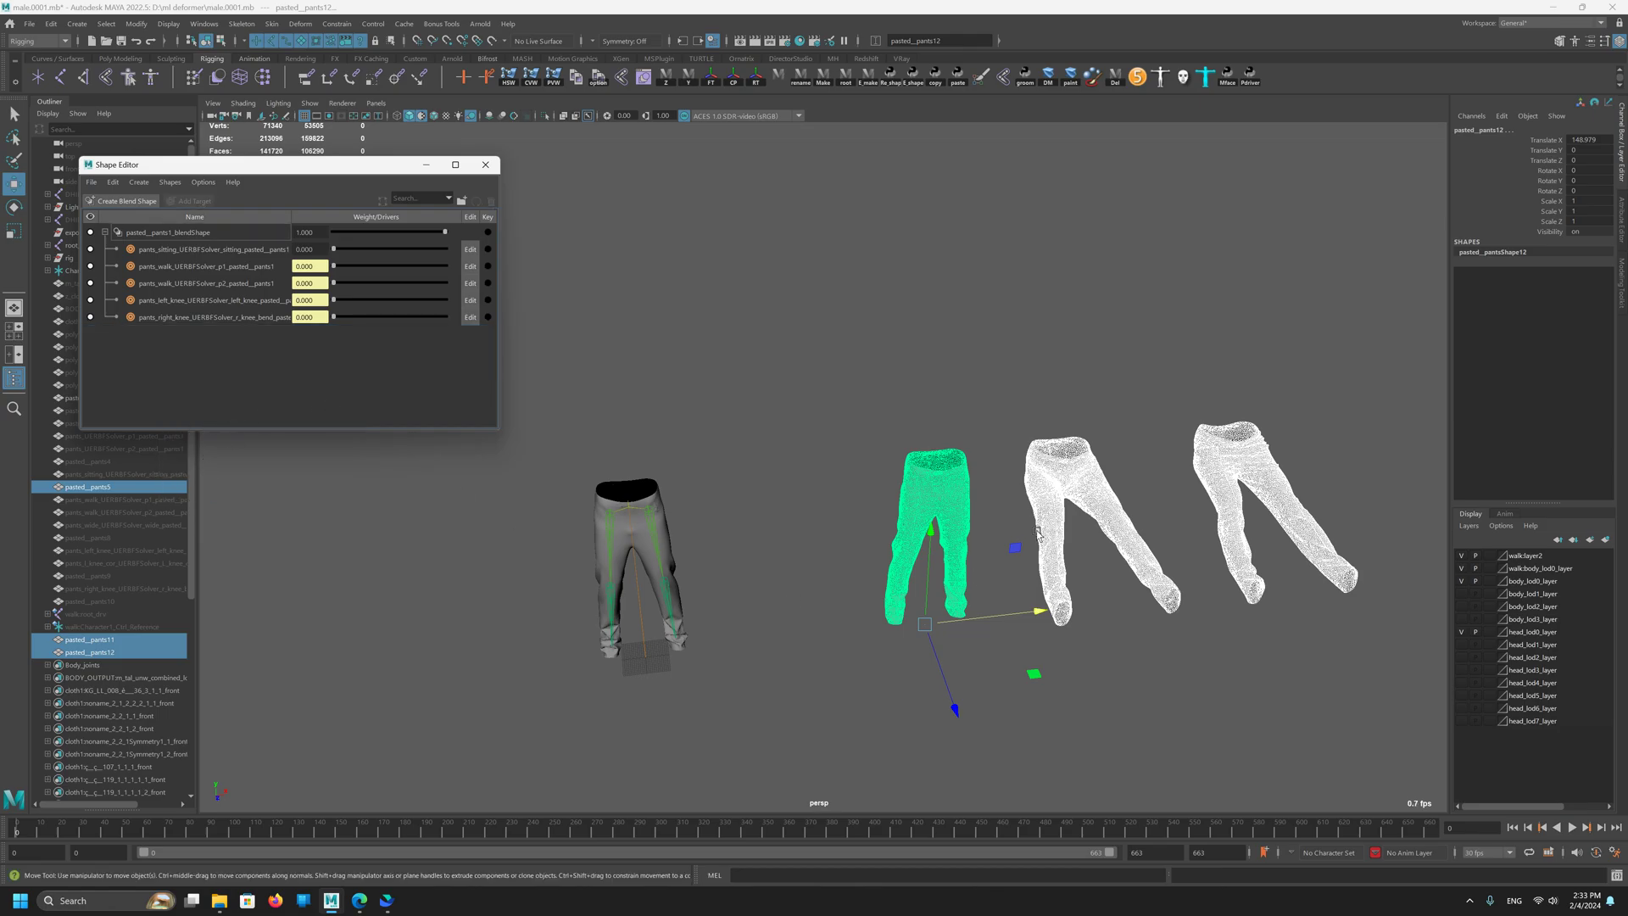
Step: Delete the neutral copy, the posed copy and the wrinkled pants from the scene
left_click_drag(890, 311, 737, 435)
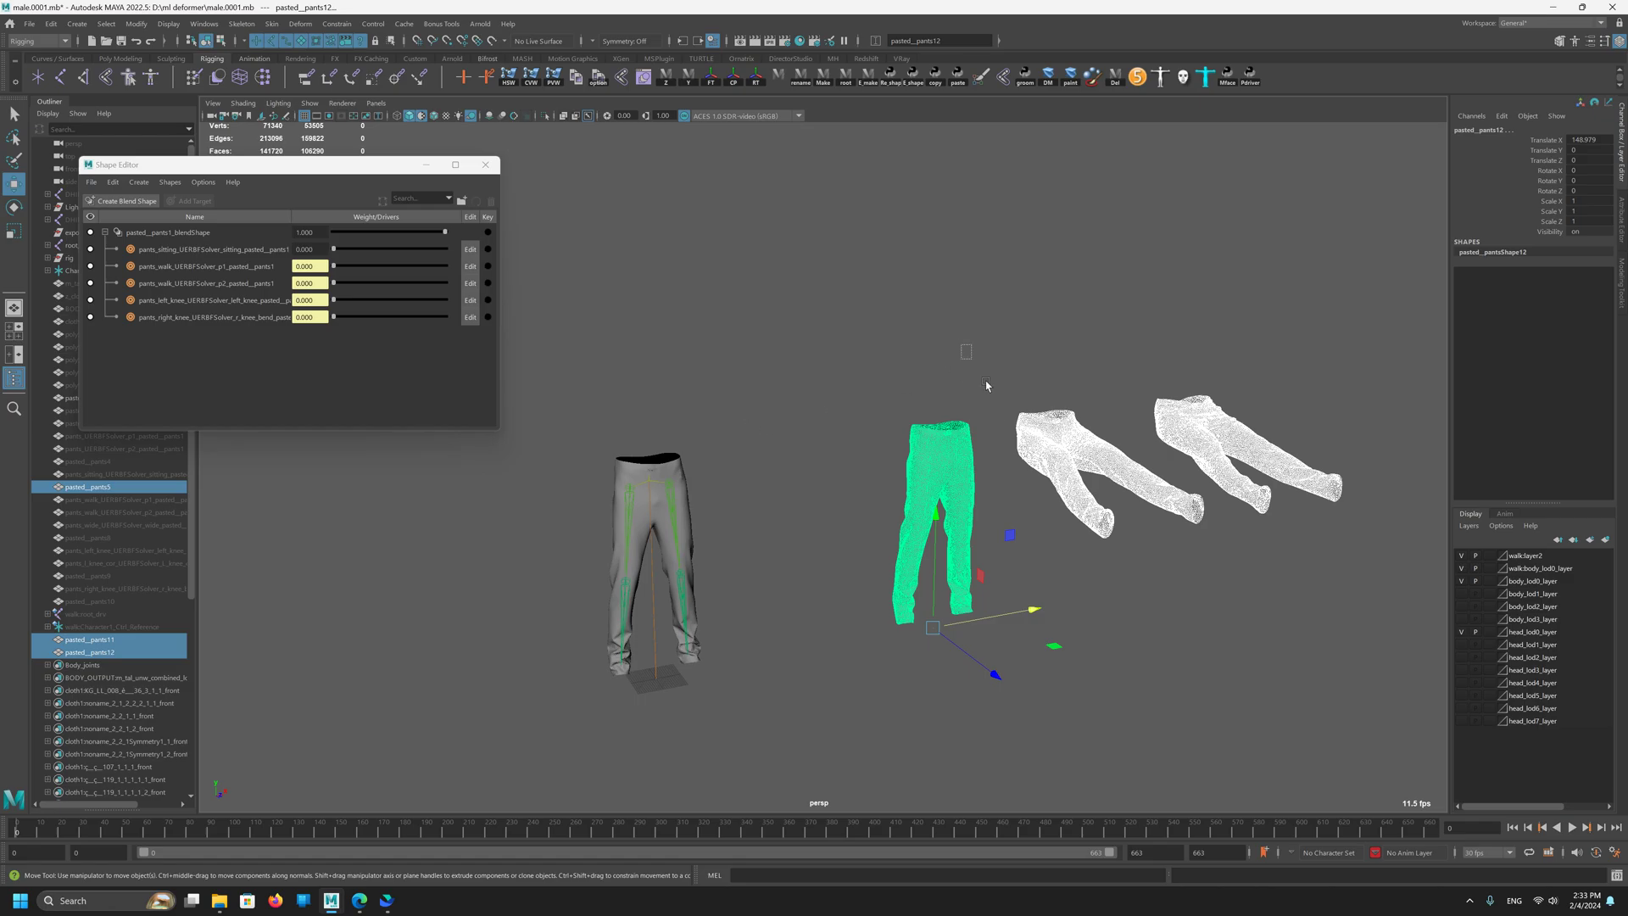
left_click_drag(986, 386, 1235, 685)
key("Delete")
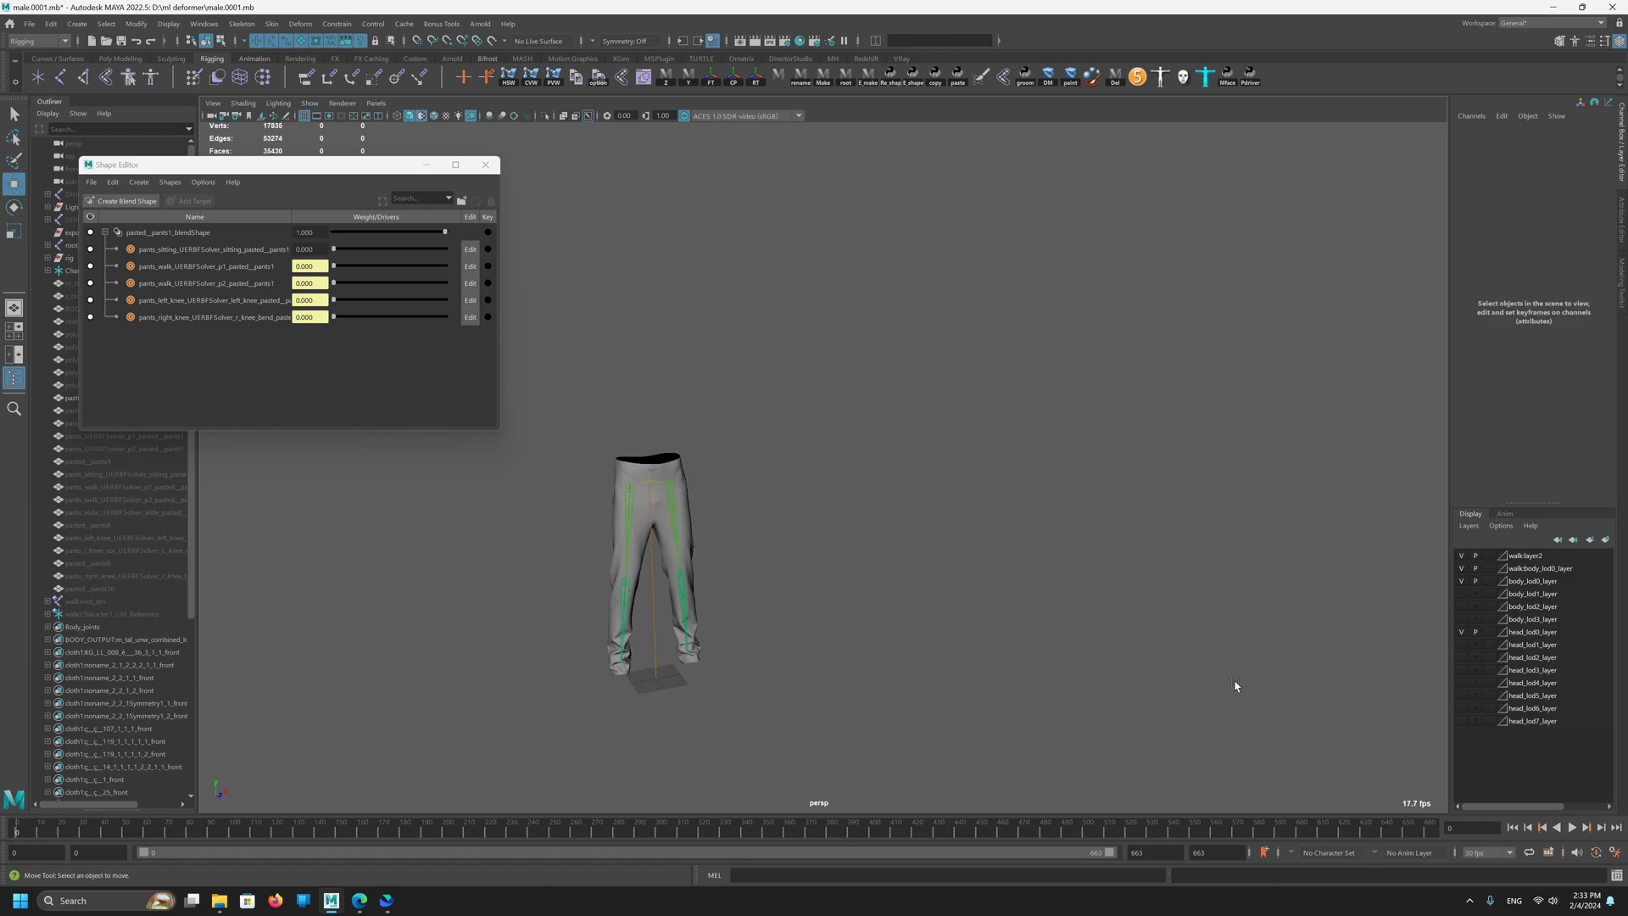
Step: Select the rigged pants mesh pasted__pants1, frame it, and examine its hips and legs in the neutral pose
left_click_drag(684, 381, 734, 383, "alt")
right_click_drag(734, 379, 934, 588, "alt")
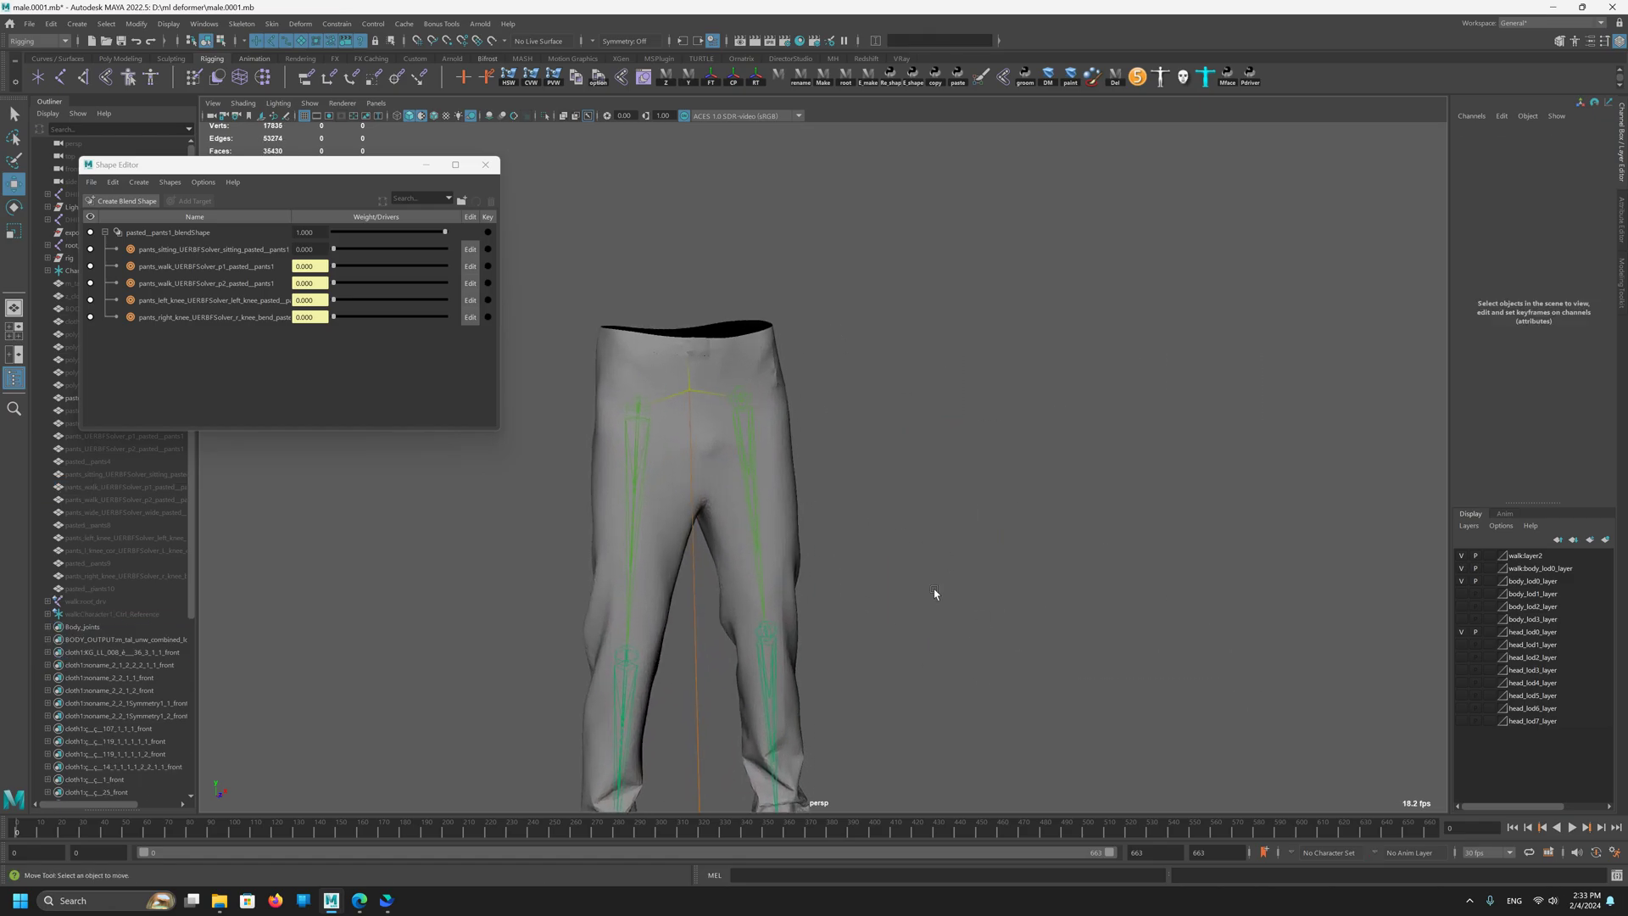
left_click_drag(875, 516, 755, 581)
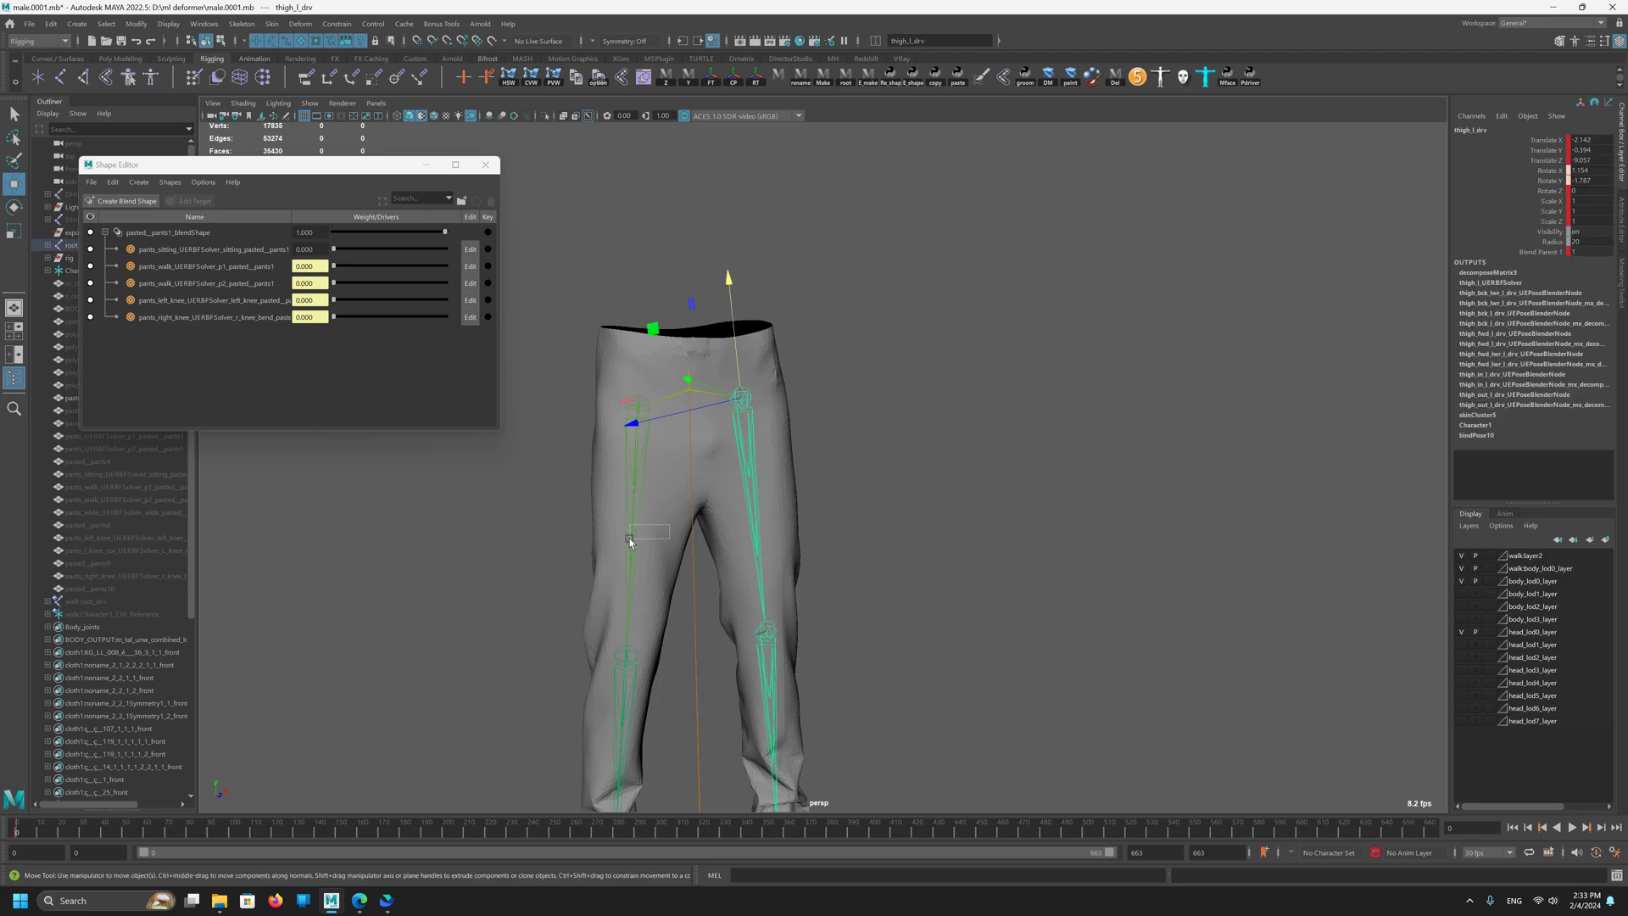
mouse_move(629, 538)
left_mouse_down()
mouse_move(604, 541)
mouse_move(632, 568)
left_mouse_up()
left_click(602, 581)
key("f")
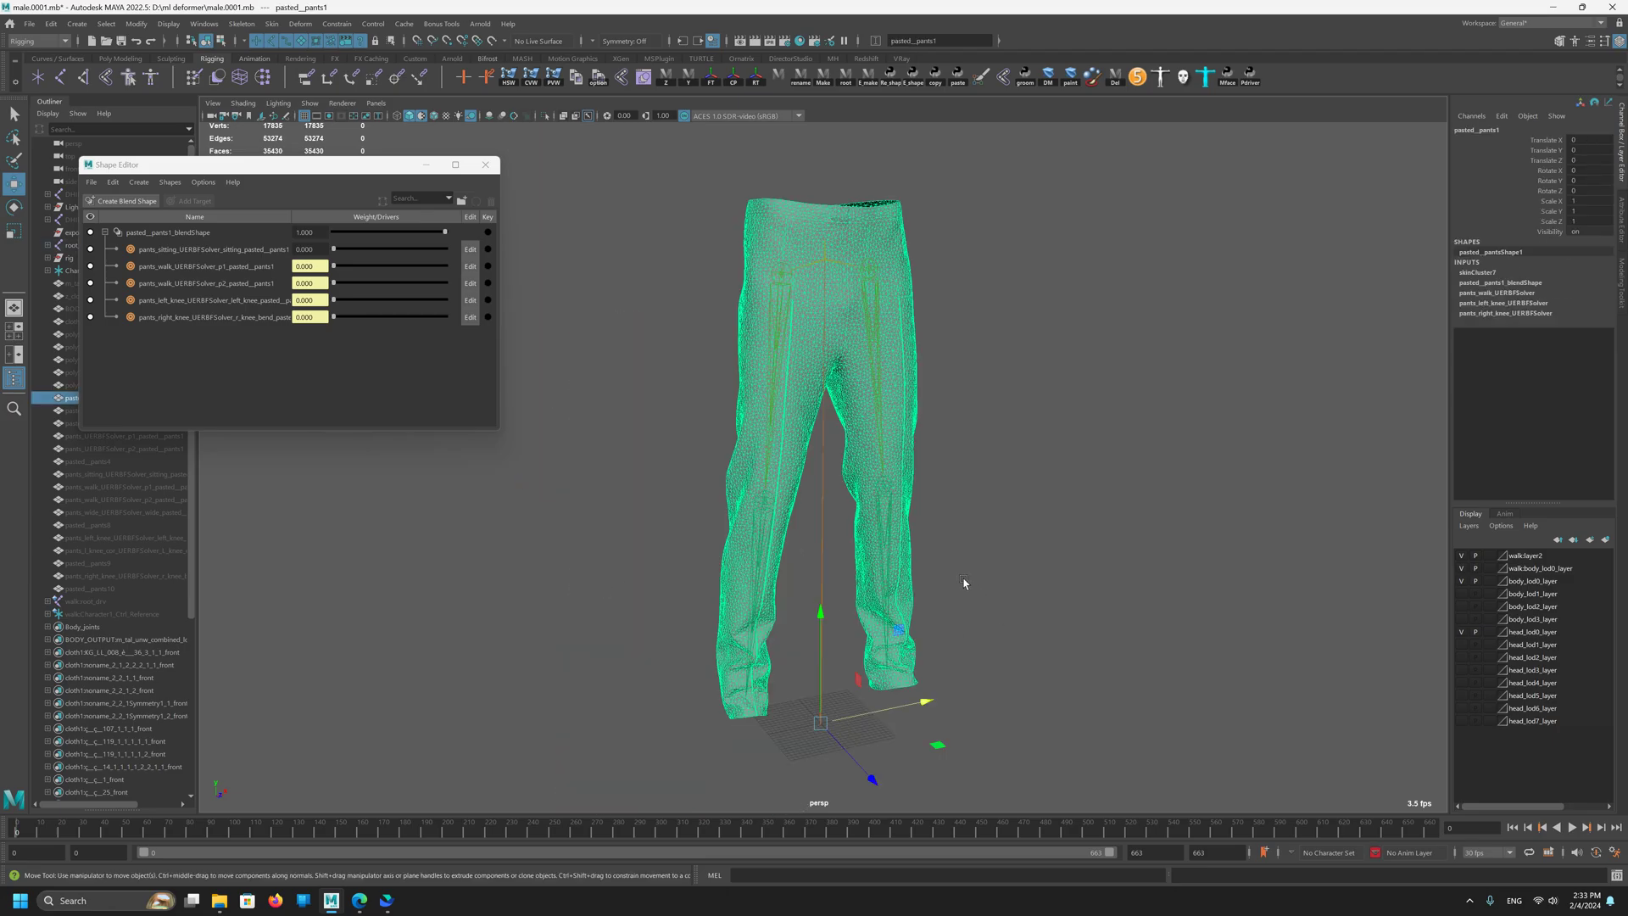
left_click_drag(964, 583, 734, 662, "alt")
middle_click_drag(721, 403, 716, 451, "alt")
right_click_drag(717, 453, 848, 509, "alt")
left_click_drag(848, 508, 929, 424, "alt")
Step: Raise the left leg forward by rotating the thigh_l_drv joint to about 58.5 degrees on Z
left_click_drag(932, 410, 899, 459)
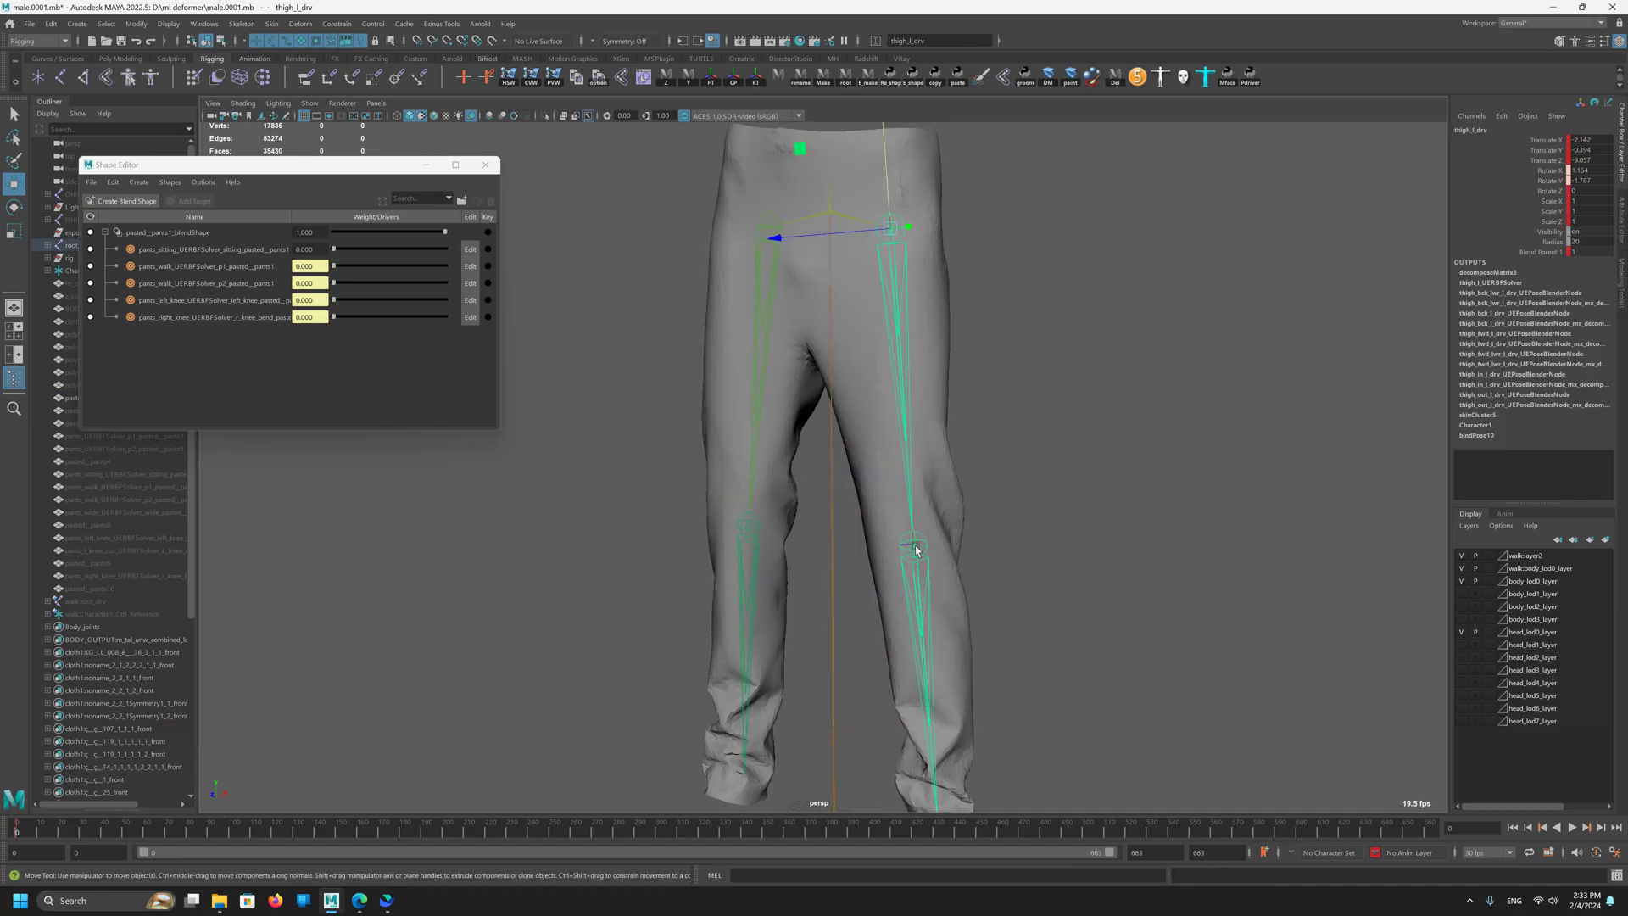
right_click_drag(938, 572, 632, 434, "alt")
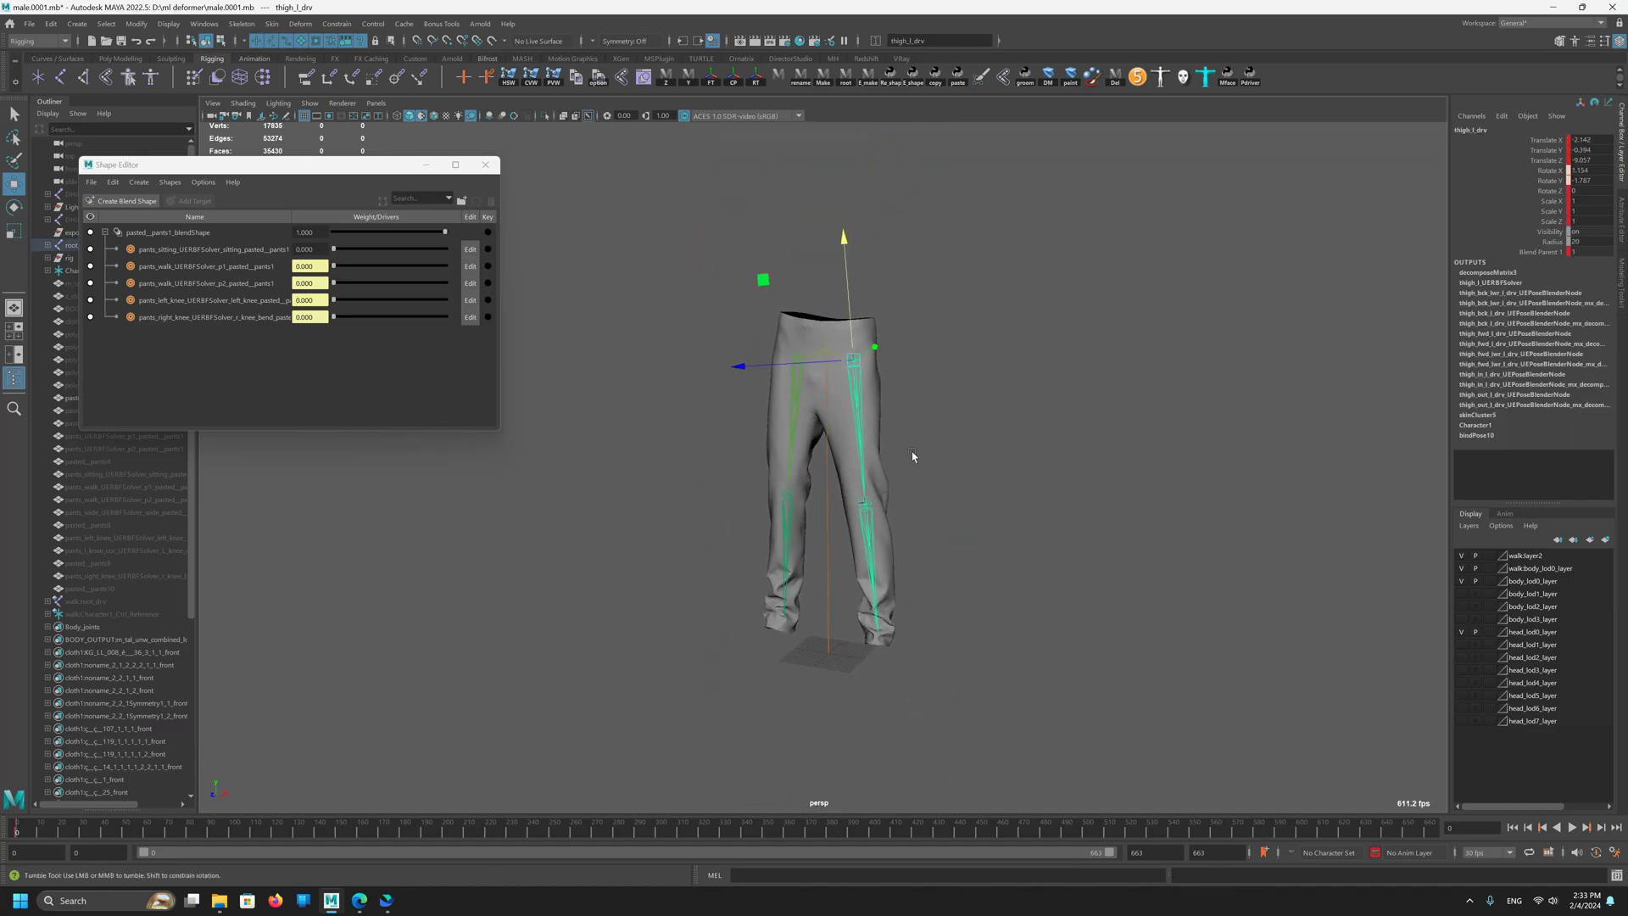
middle_click_drag(843, 441, 780, 479, "alt")
right_click_drag(765, 452, 923, 657, "alt")
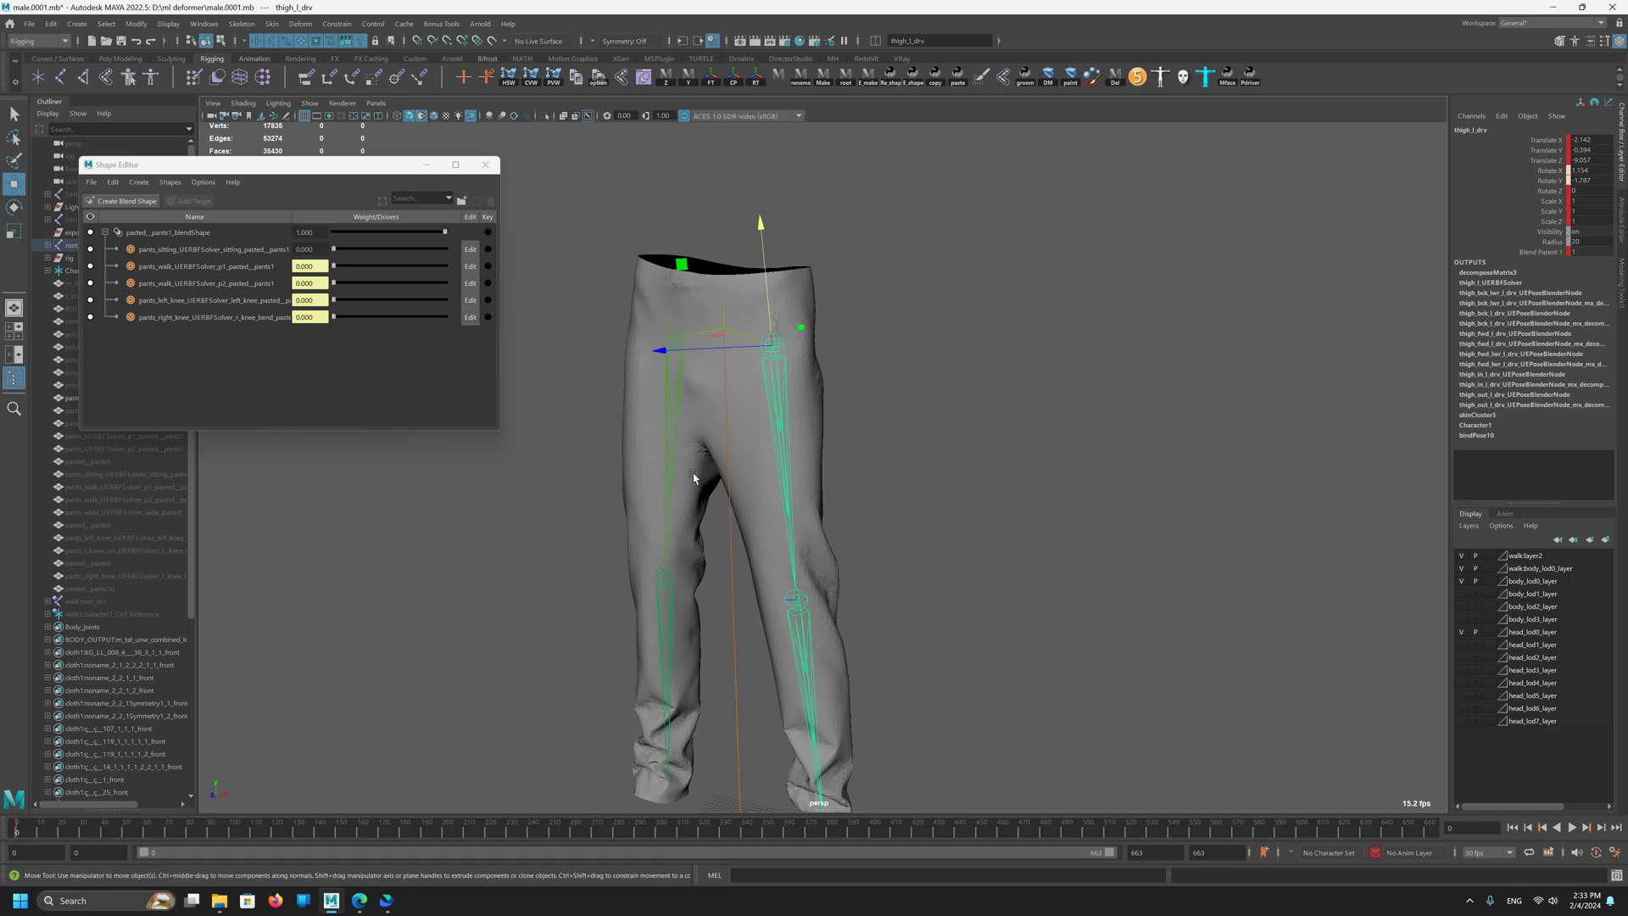
left_click_drag(695, 476, 754, 386, "alt")
key("e")
left_click_drag(873, 465, 911, 480, "alt")
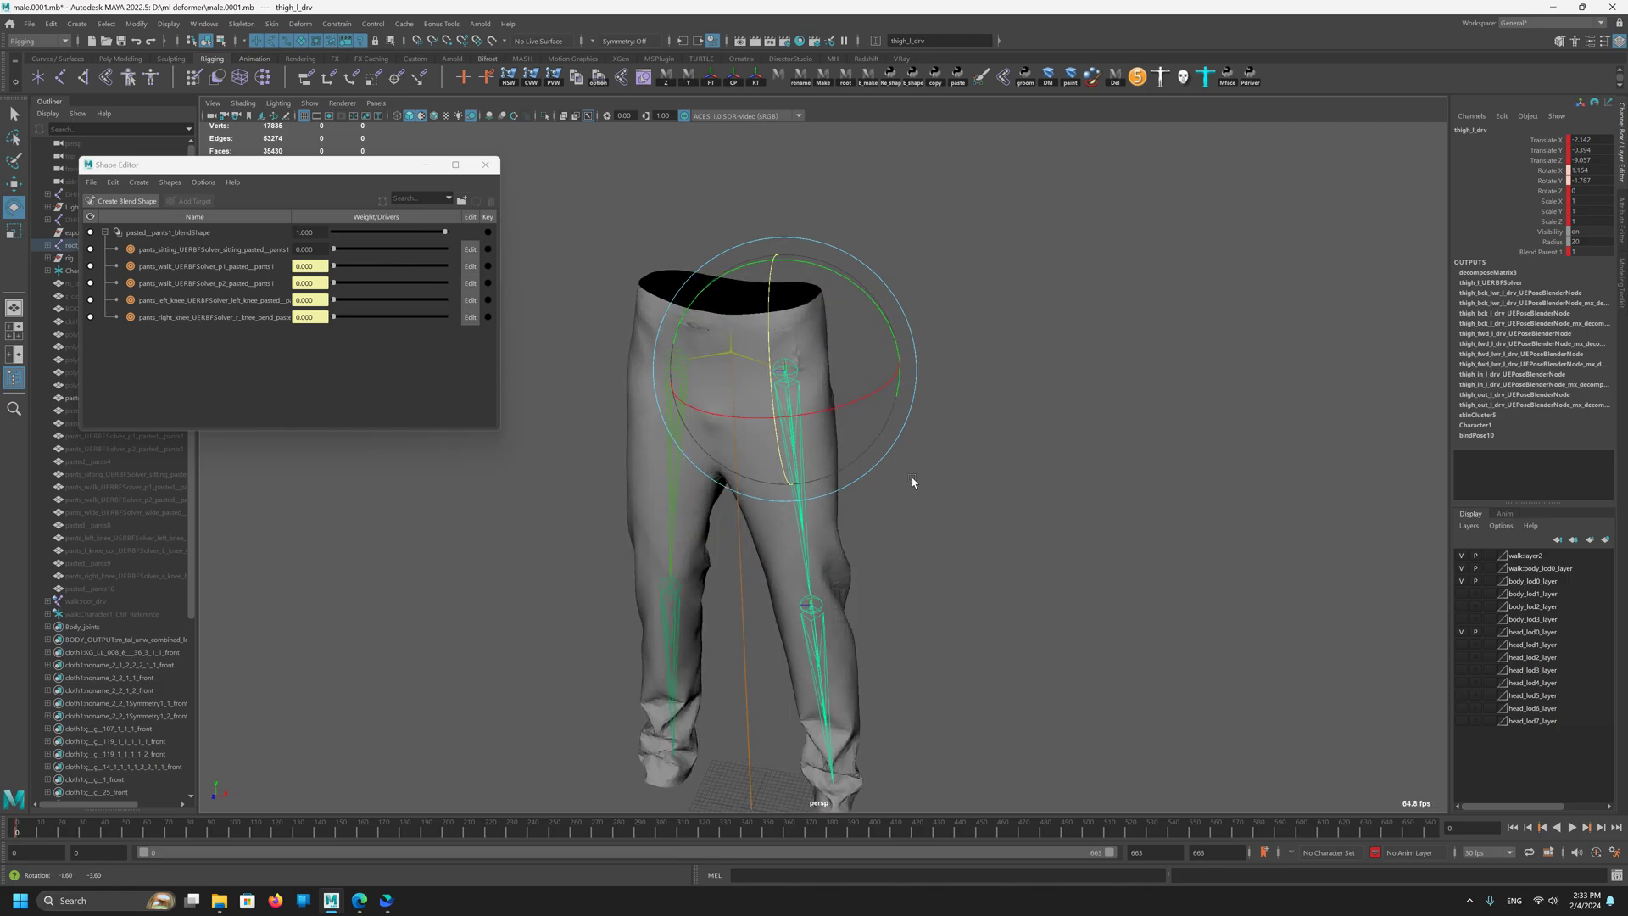
right_click_drag(631, 360, 726, 533, "alt")
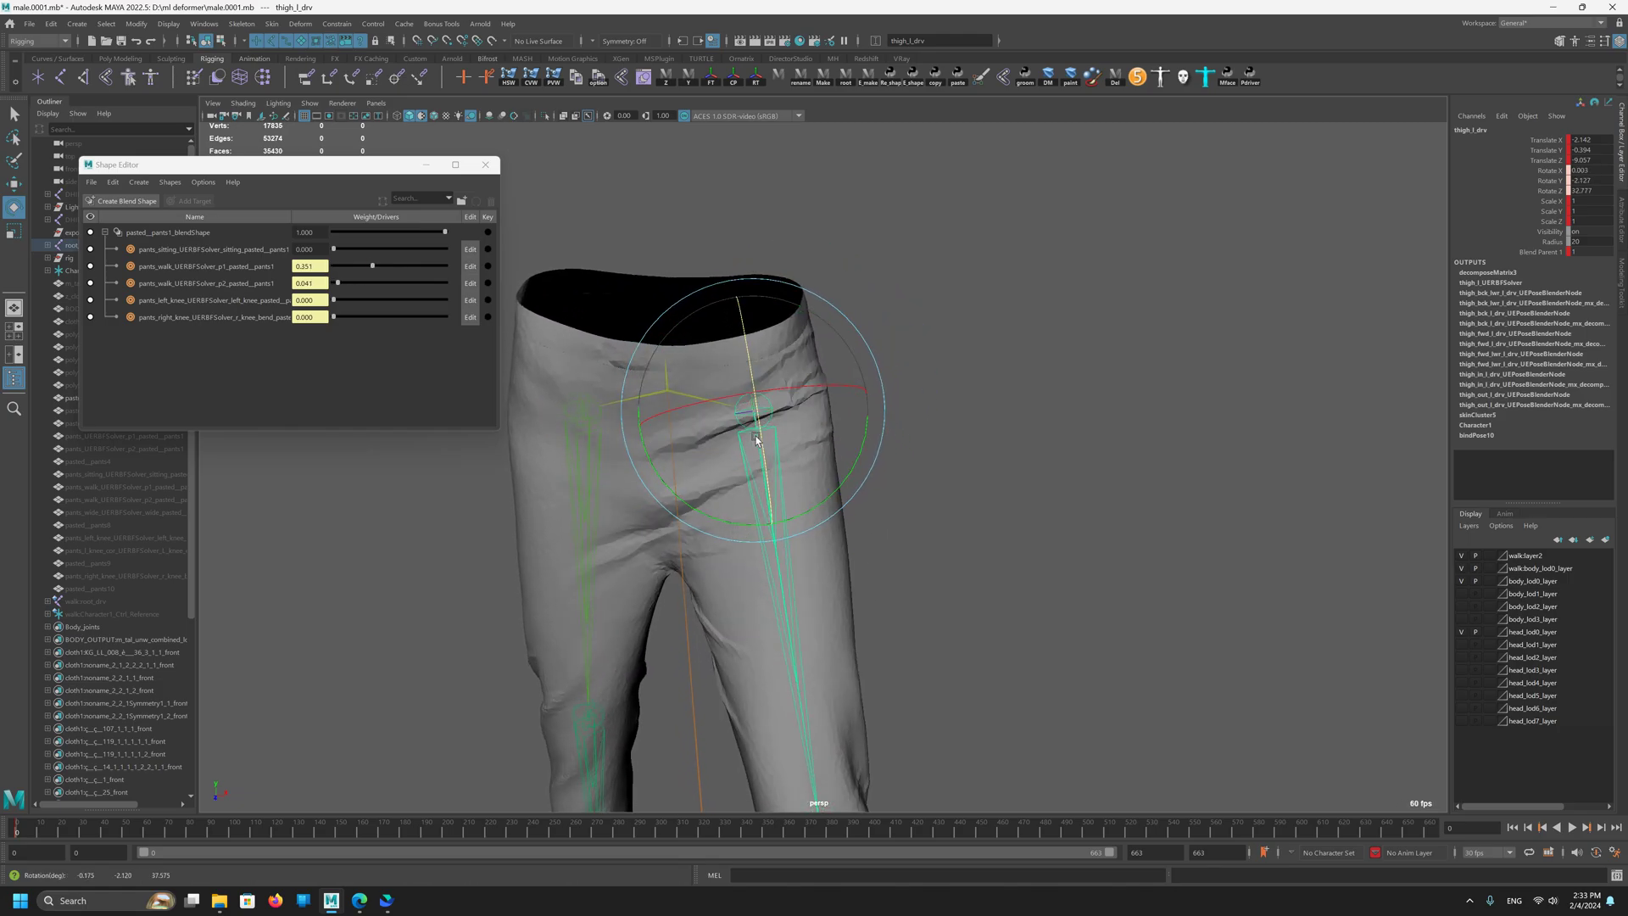
left_click_drag(734, 472, 774, 472)
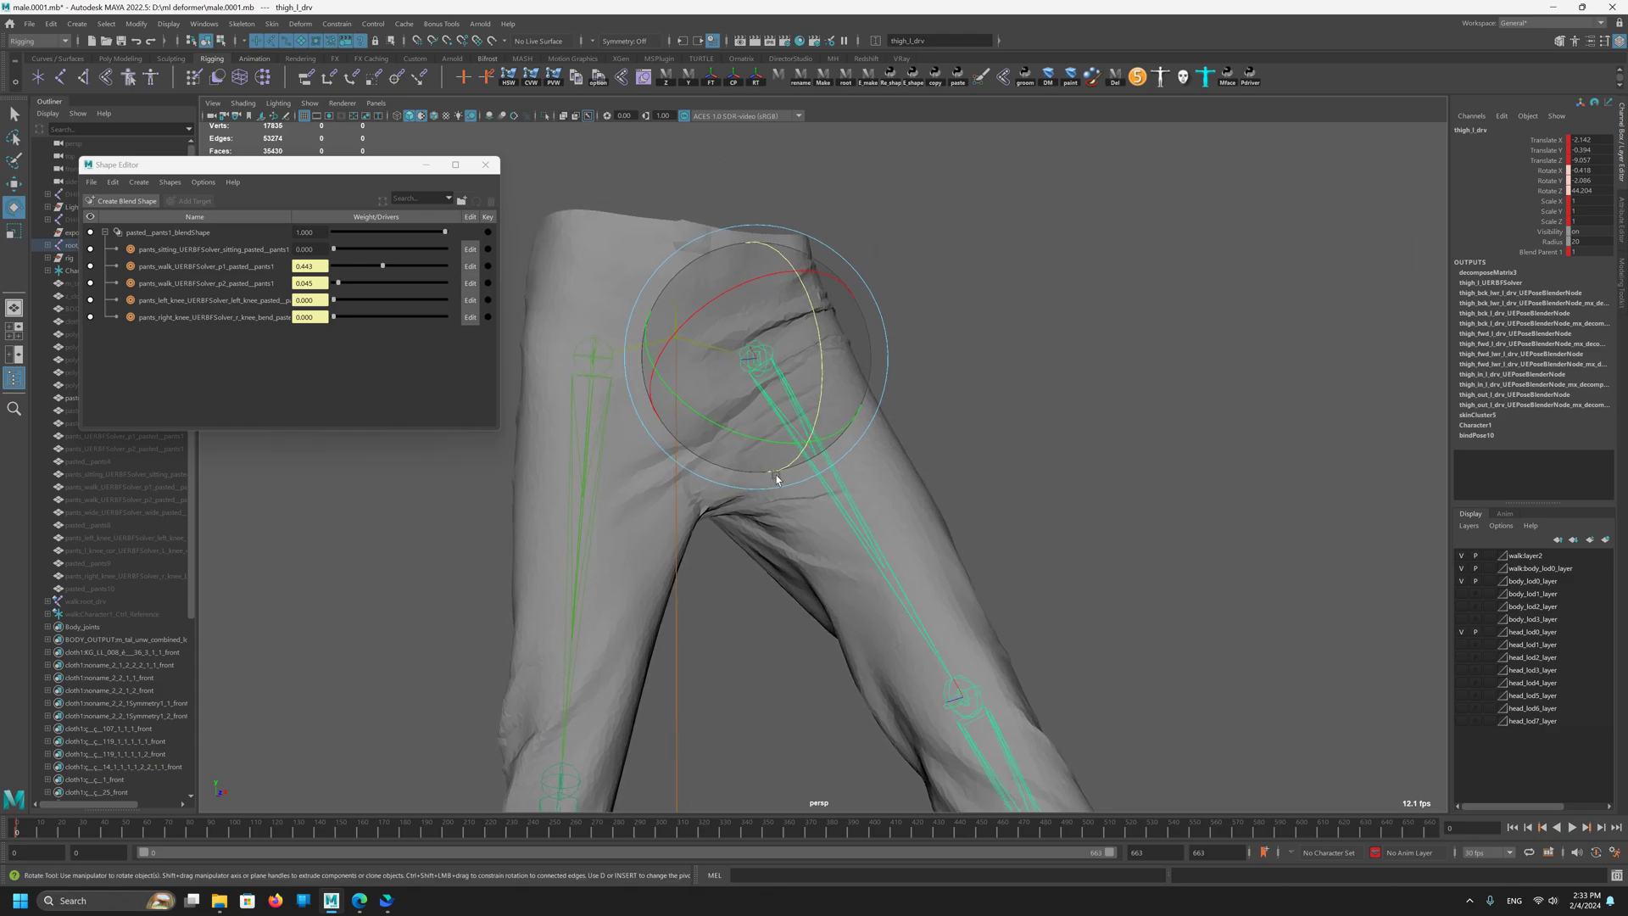
left_click_drag(832, 390, 806, 389)
Step: Try bending the left knee by rotating calf_l_drv to about -74.5 degrees on Z, examine the wrinkles, and undo the bend
right_click_drag(856, 560, 814, 589, "alt")
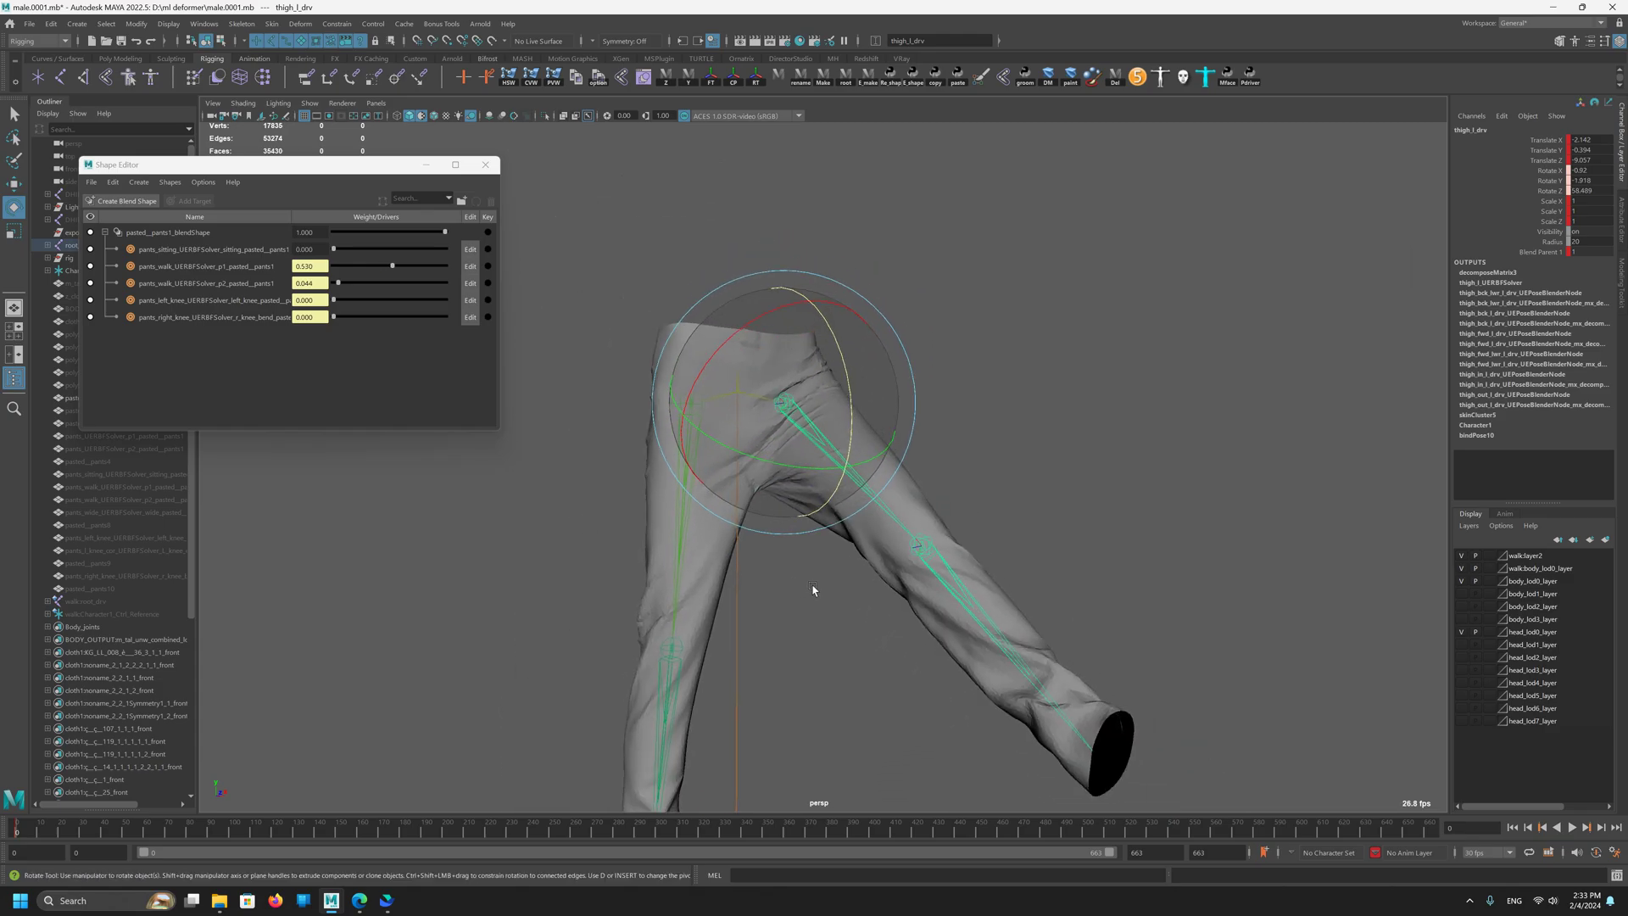
left_click_drag(814, 589, 873, 580, "alt")
left_click_drag(1021, 575, 992, 641)
left_click_drag(1047, 508, 1029, 633)
right_click_drag(739, 623, 919, 377, "alt")
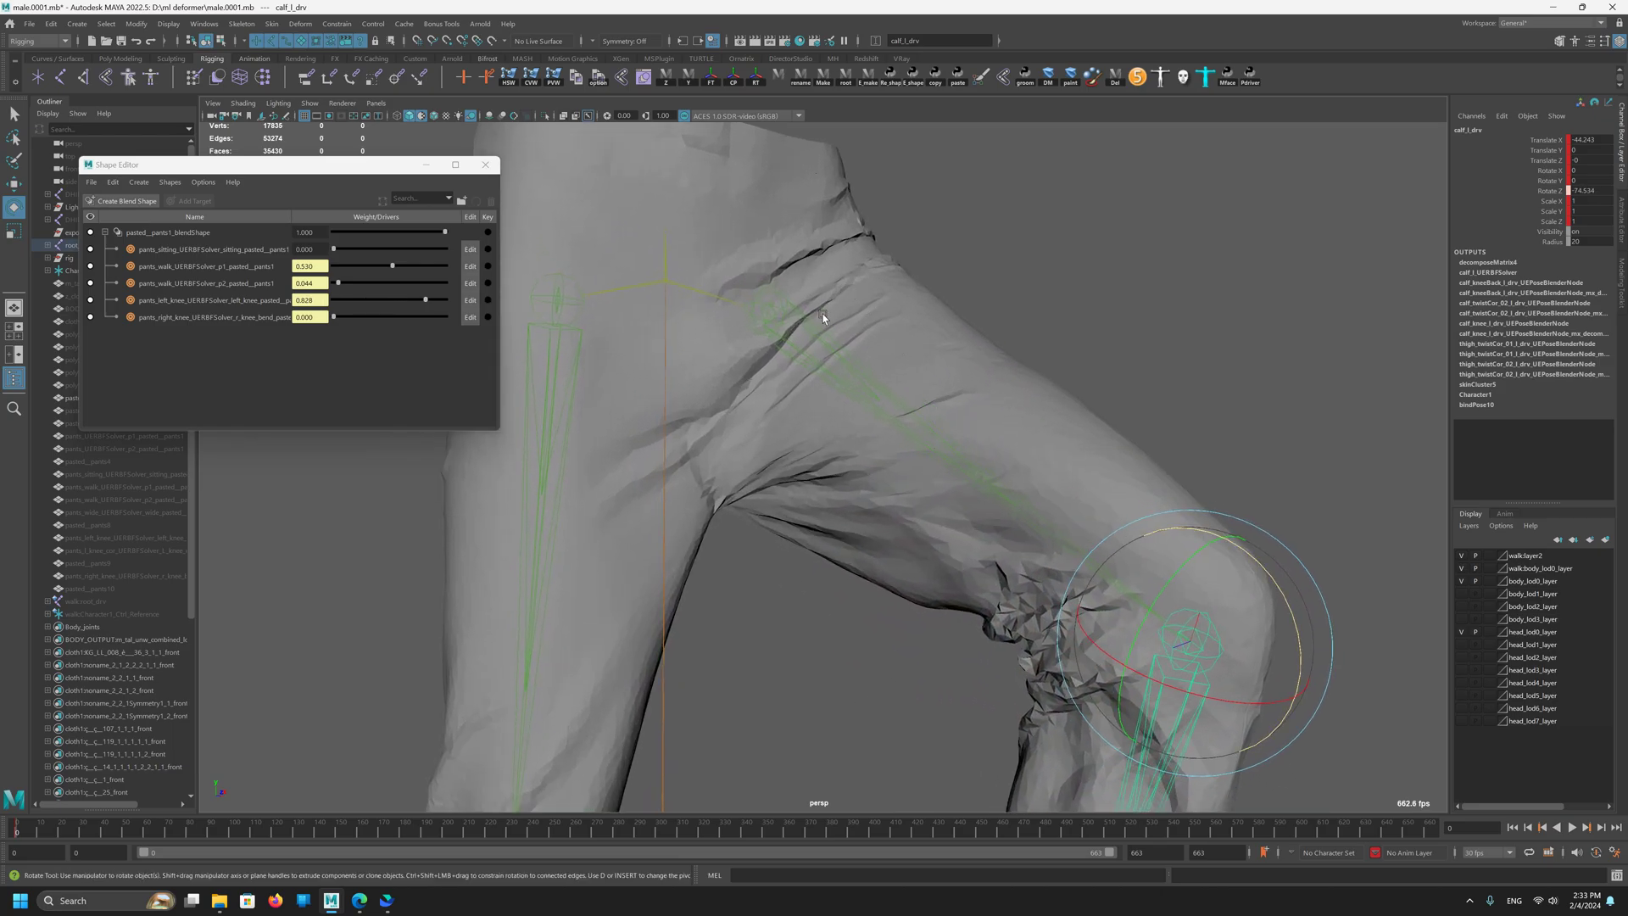
left_click_drag(932, 470, 707, 439, "alt")
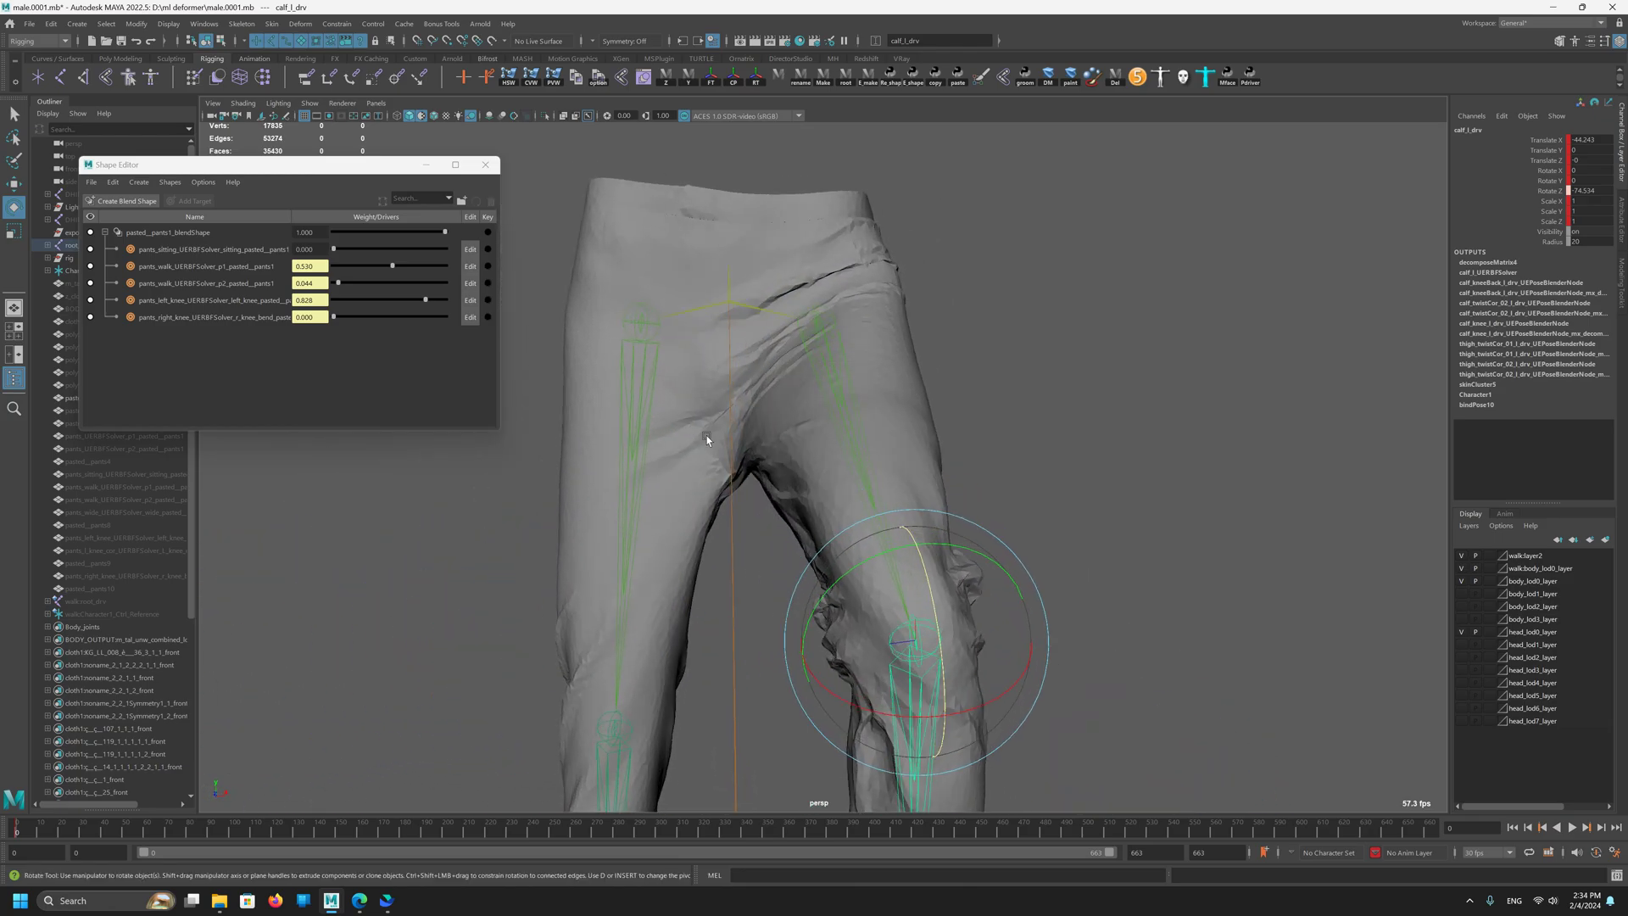
key("ctrl+z")
Step: Adjust the left thigh joint thigh_l_drv to about 54.9 degrees on Z
right_click_drag(781, 476, 720, 397, "alt")
left_click_drag(719, 397, 856, 385, "alt")
left_click(865, 456)
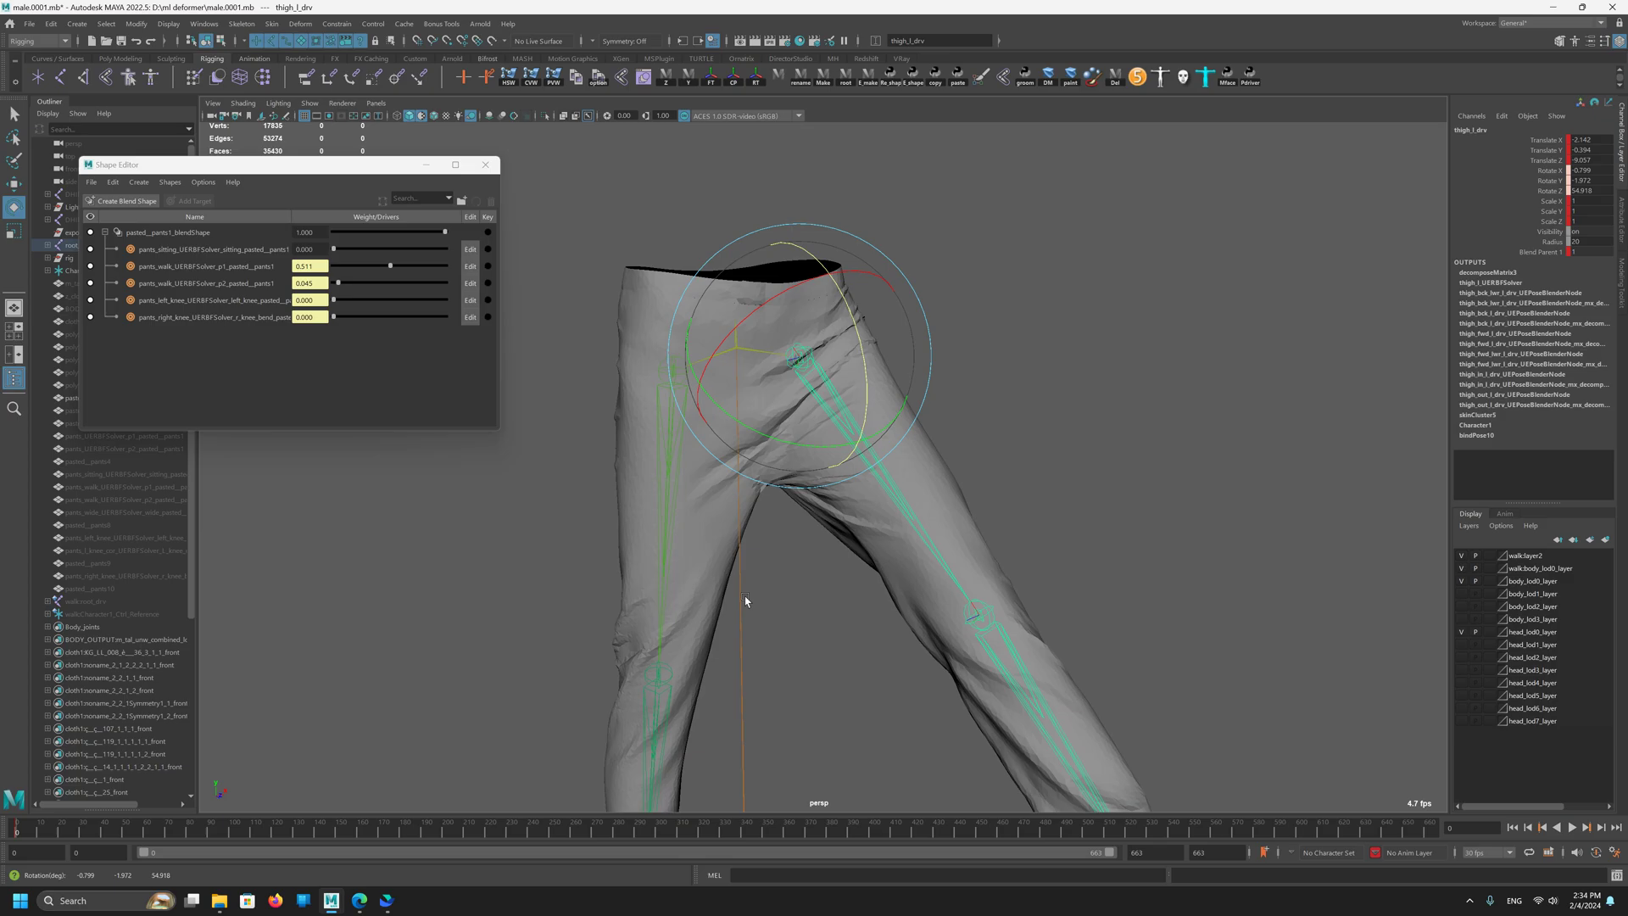
left_click_drag(796, 628, 820, 405, "alt")
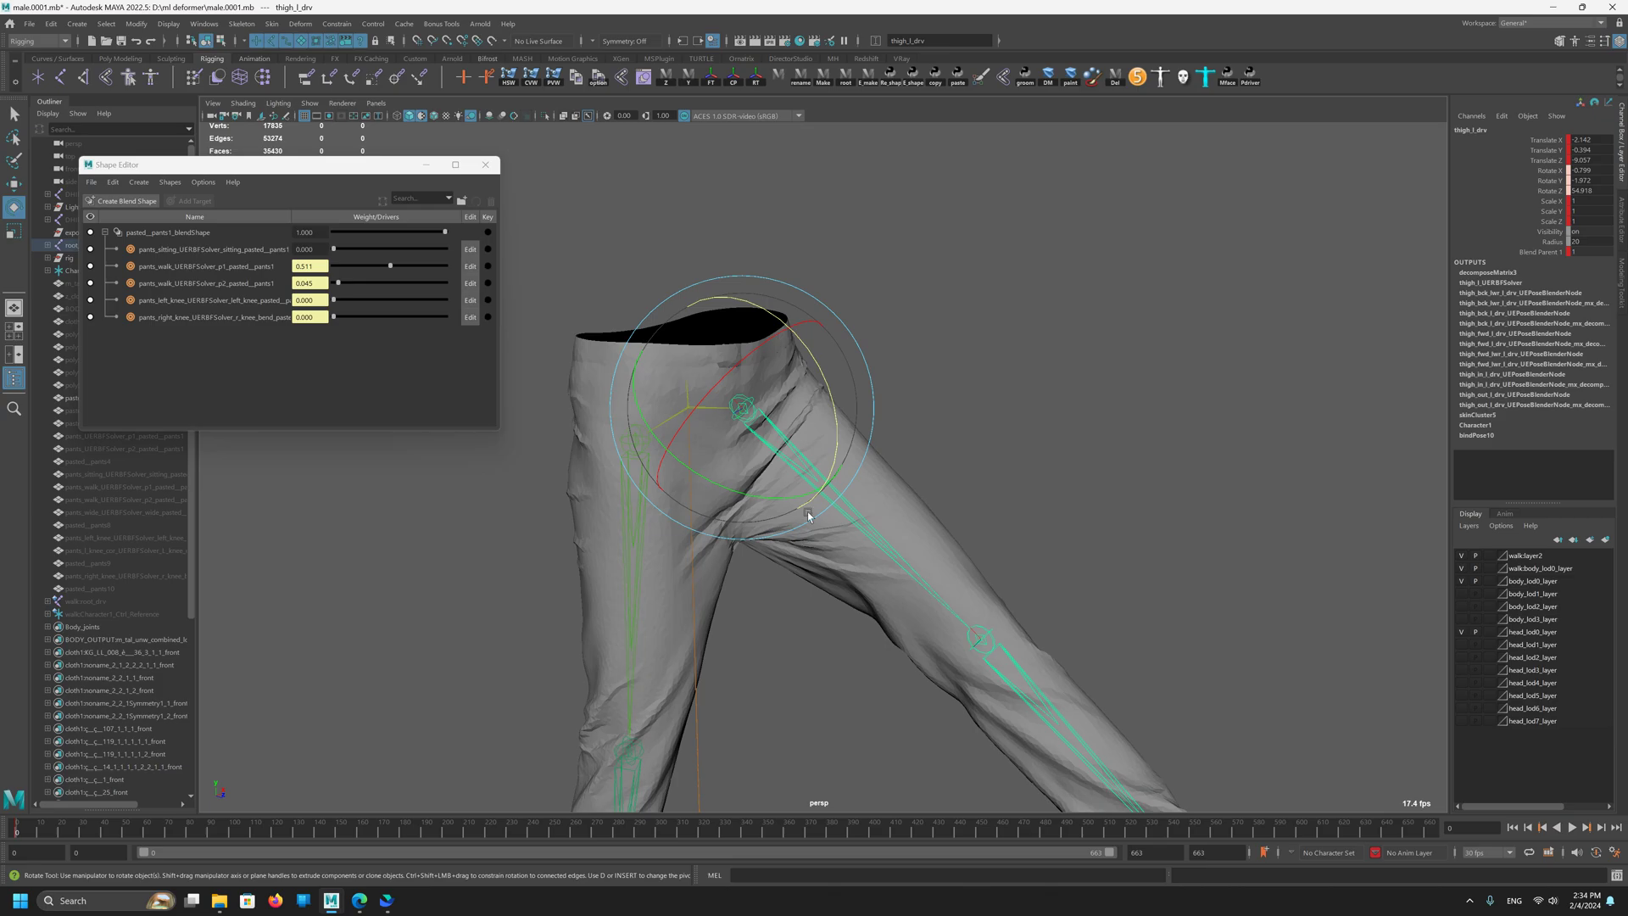
Step: Bend the left knee by rotating the calf_l_drv joint to about -61 degrees on Z
left_click(998, 684)
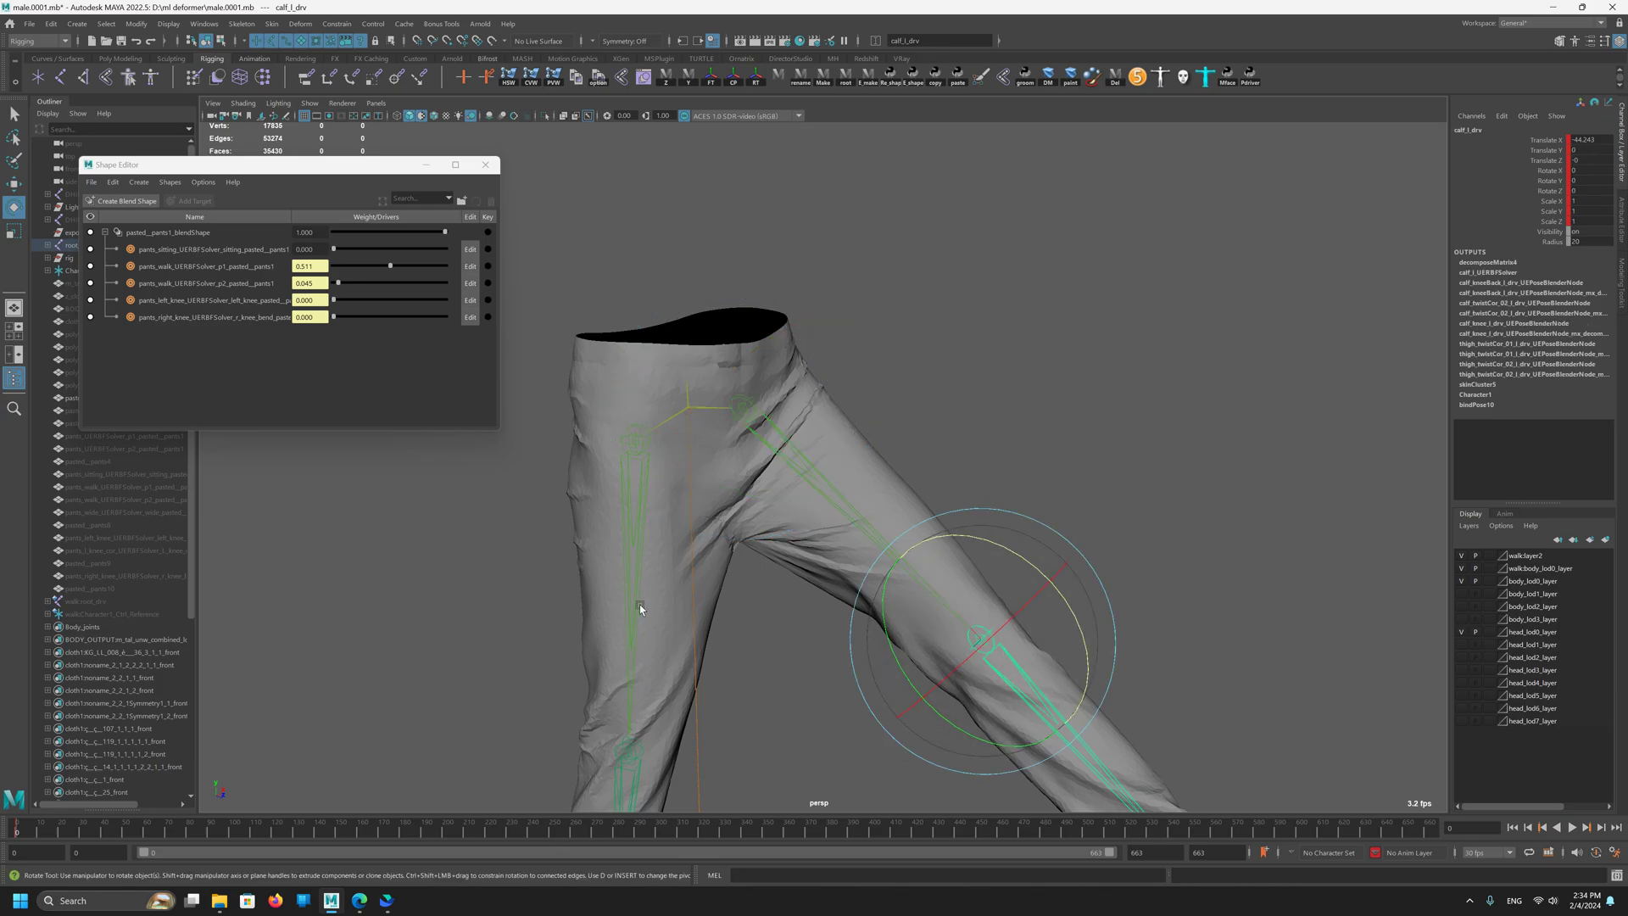
left_click_drag(1005, 545, 759, 483)
right_click_drag(758, 483, 827, 649, "alt")
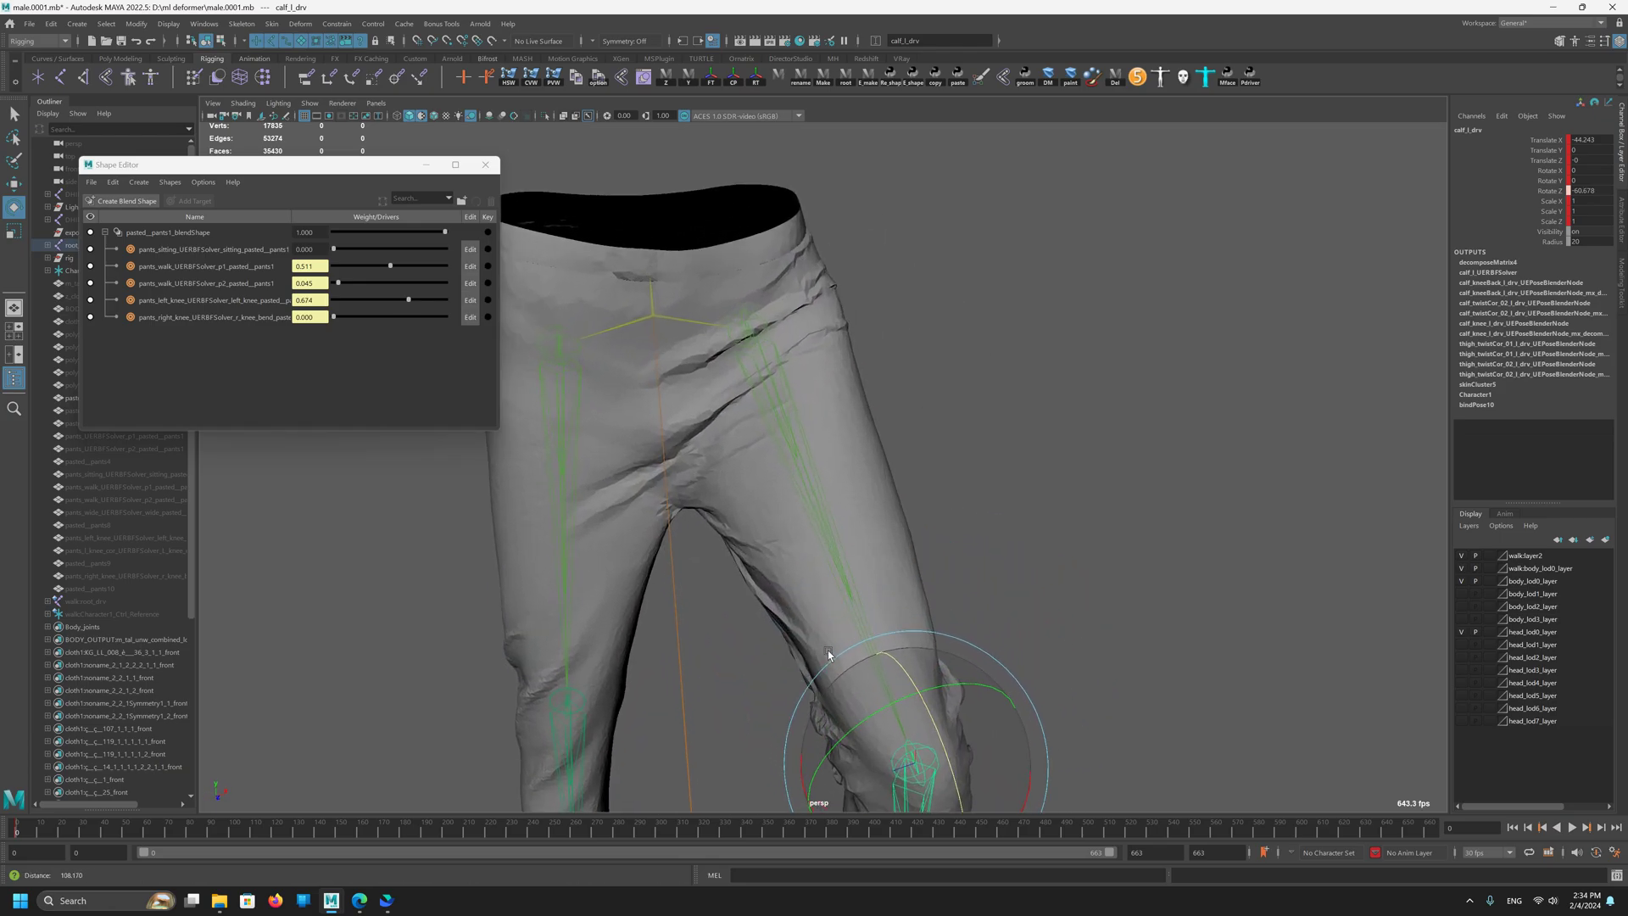
left_click_drag(827, 649, 897, 557, "alt")
left_click_drag(861, 485, 824, 572)
mouse_move(761, 417)
left_mouse_down()
mouse_move(737, 472)
mouse_move(748, 428)
left_mouse_up()
key("ctrl+z")
right_click_drag(1105, 632, 945, 740, "alt")
left_click(944, 740)
mouse_move(1067, 602)
left_mouse_down()
mouse_move(1052, 530)
mouse_move(1064, 604)
left_mouse_up()
Step: Select thigh_l_drv's three rotation channels and examine the posed pants' wrinkles from the side, above and front
key("Up")
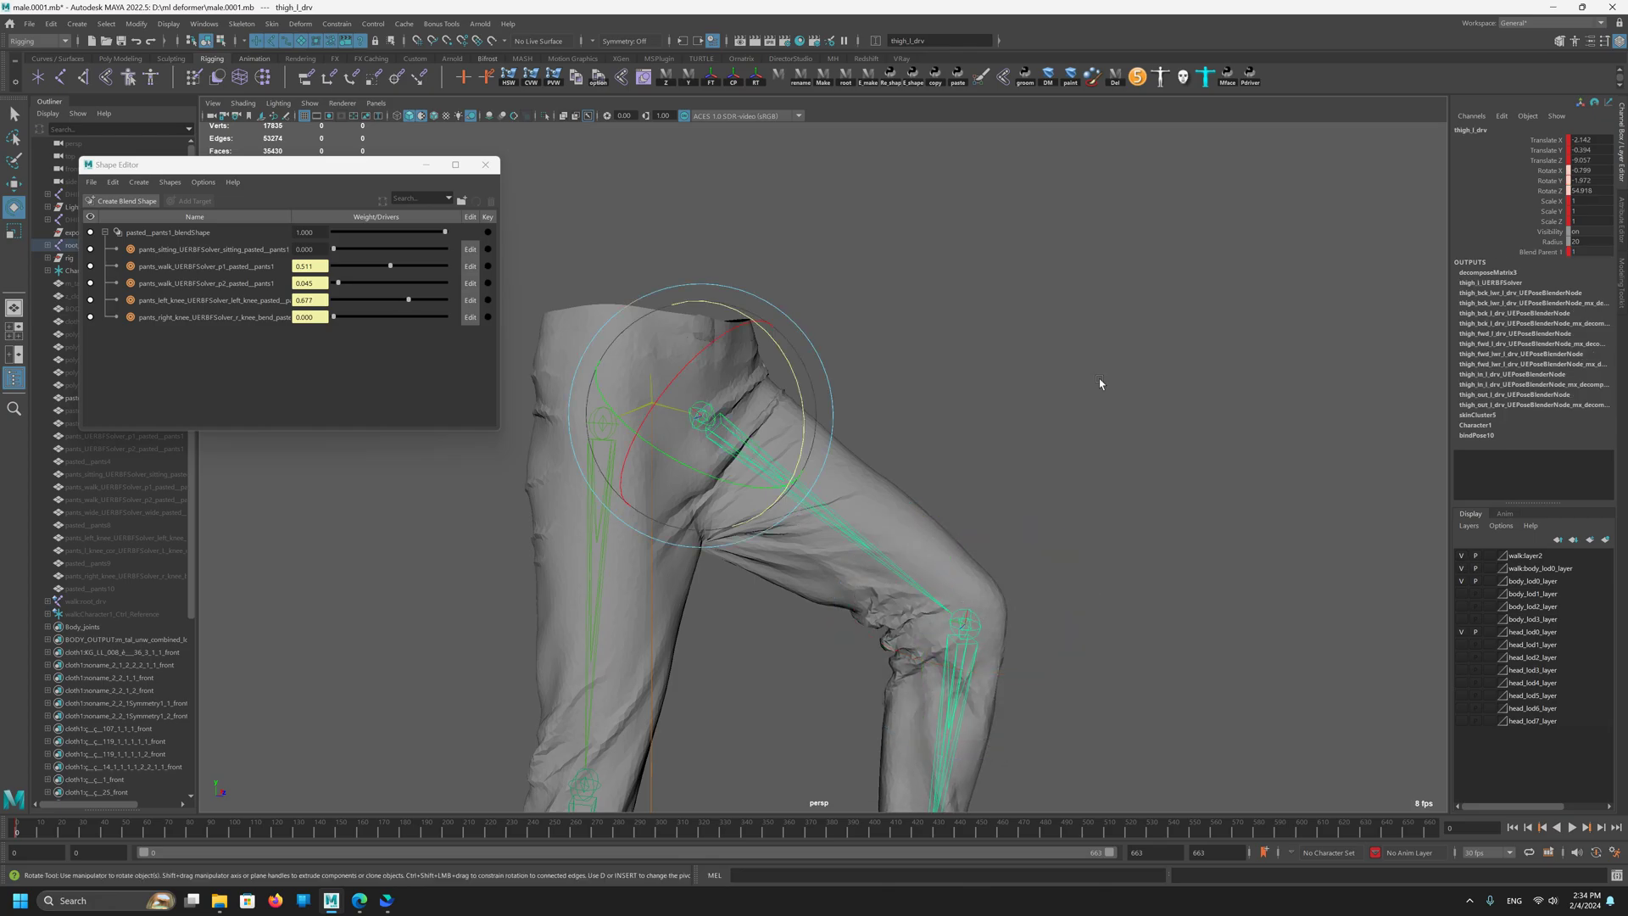
left_click_drag(1574, 191, 1577, 171)
left_click_drag(988, 345, 512, 485, "alt")
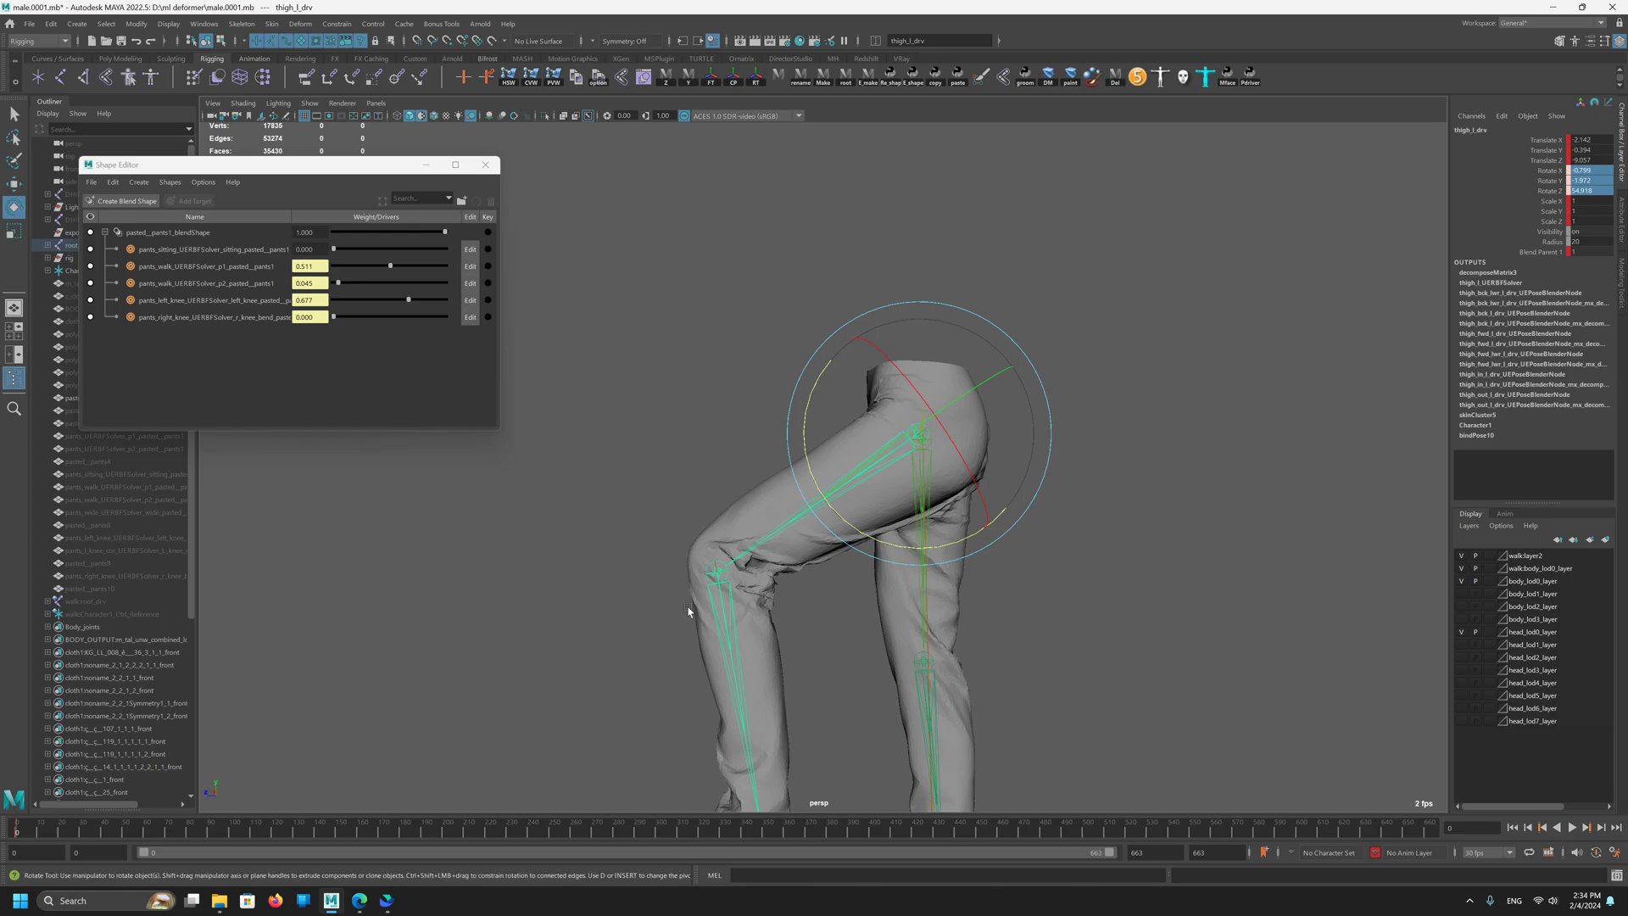
left_click_drag(690, 611, 722, 636, "alt")
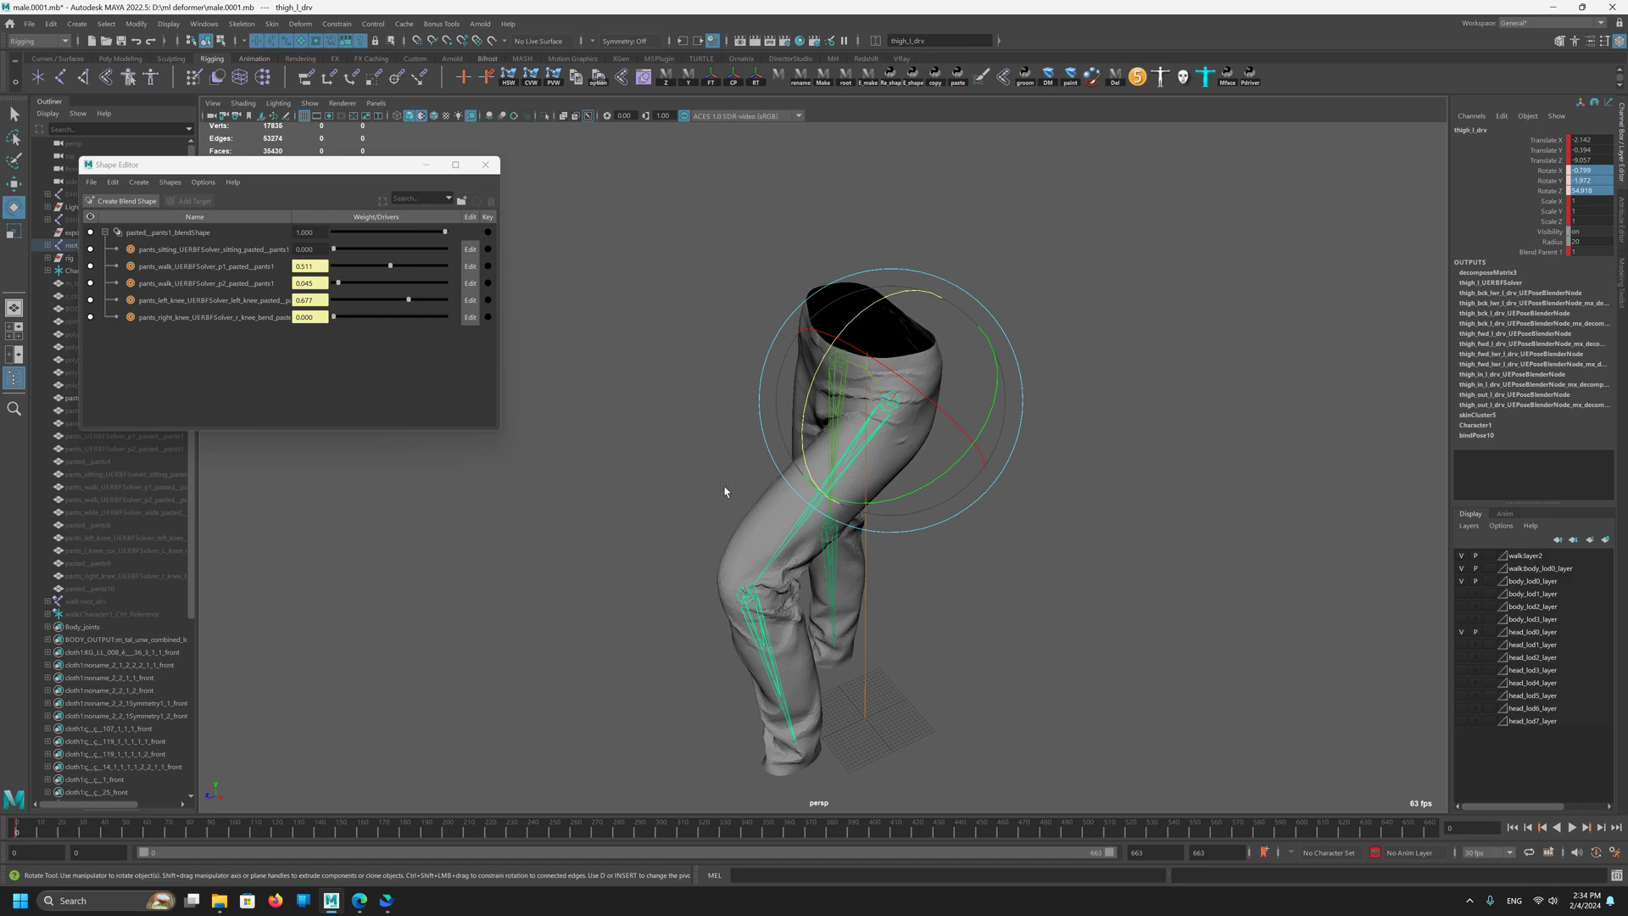
left_click_drag(724, 490, 932, 459, "alt")
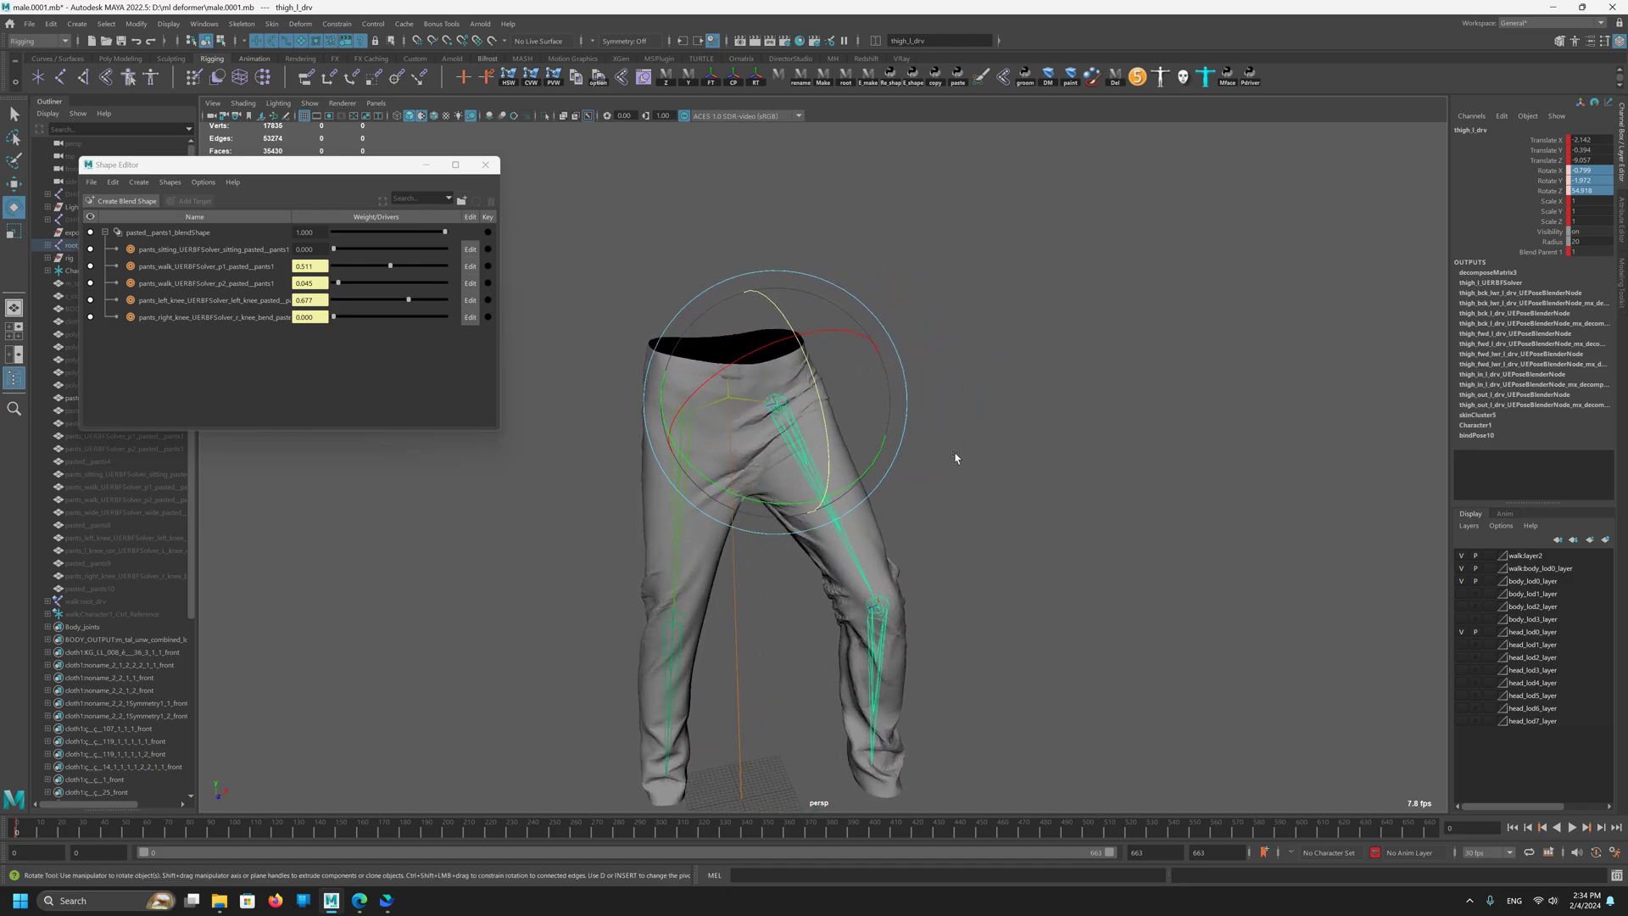
middle_click_drag(956, 458, 973, 419, "alt")
right_click_drag(1301, 648, 1207, 571, "alt")
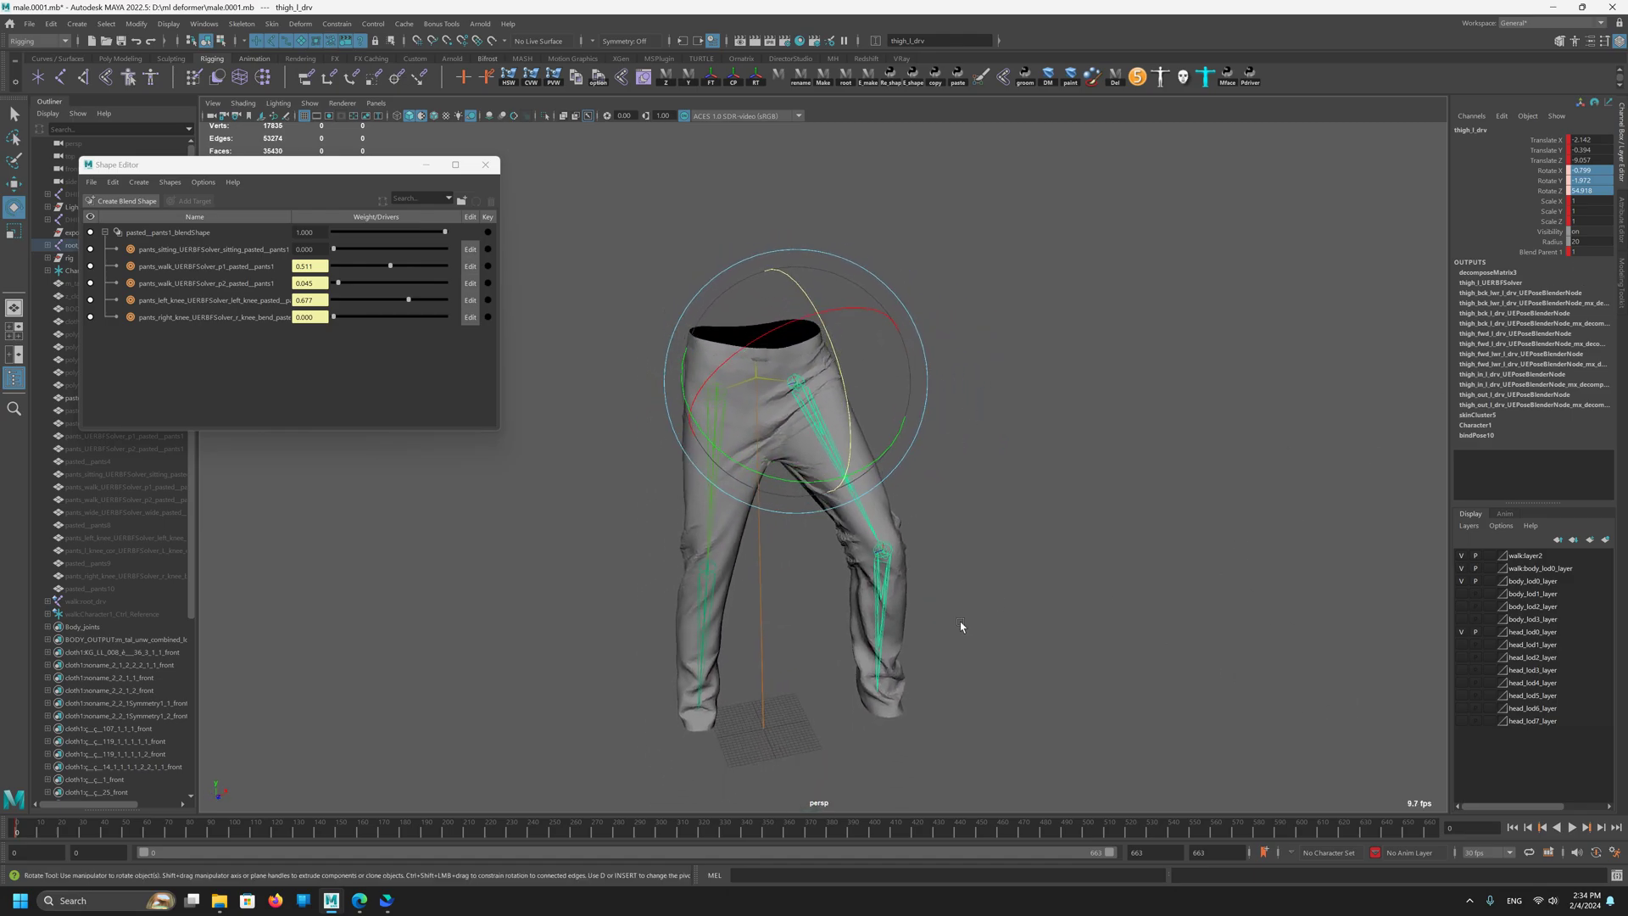
left_click_drag(961, 626, 858, 563, "alt")
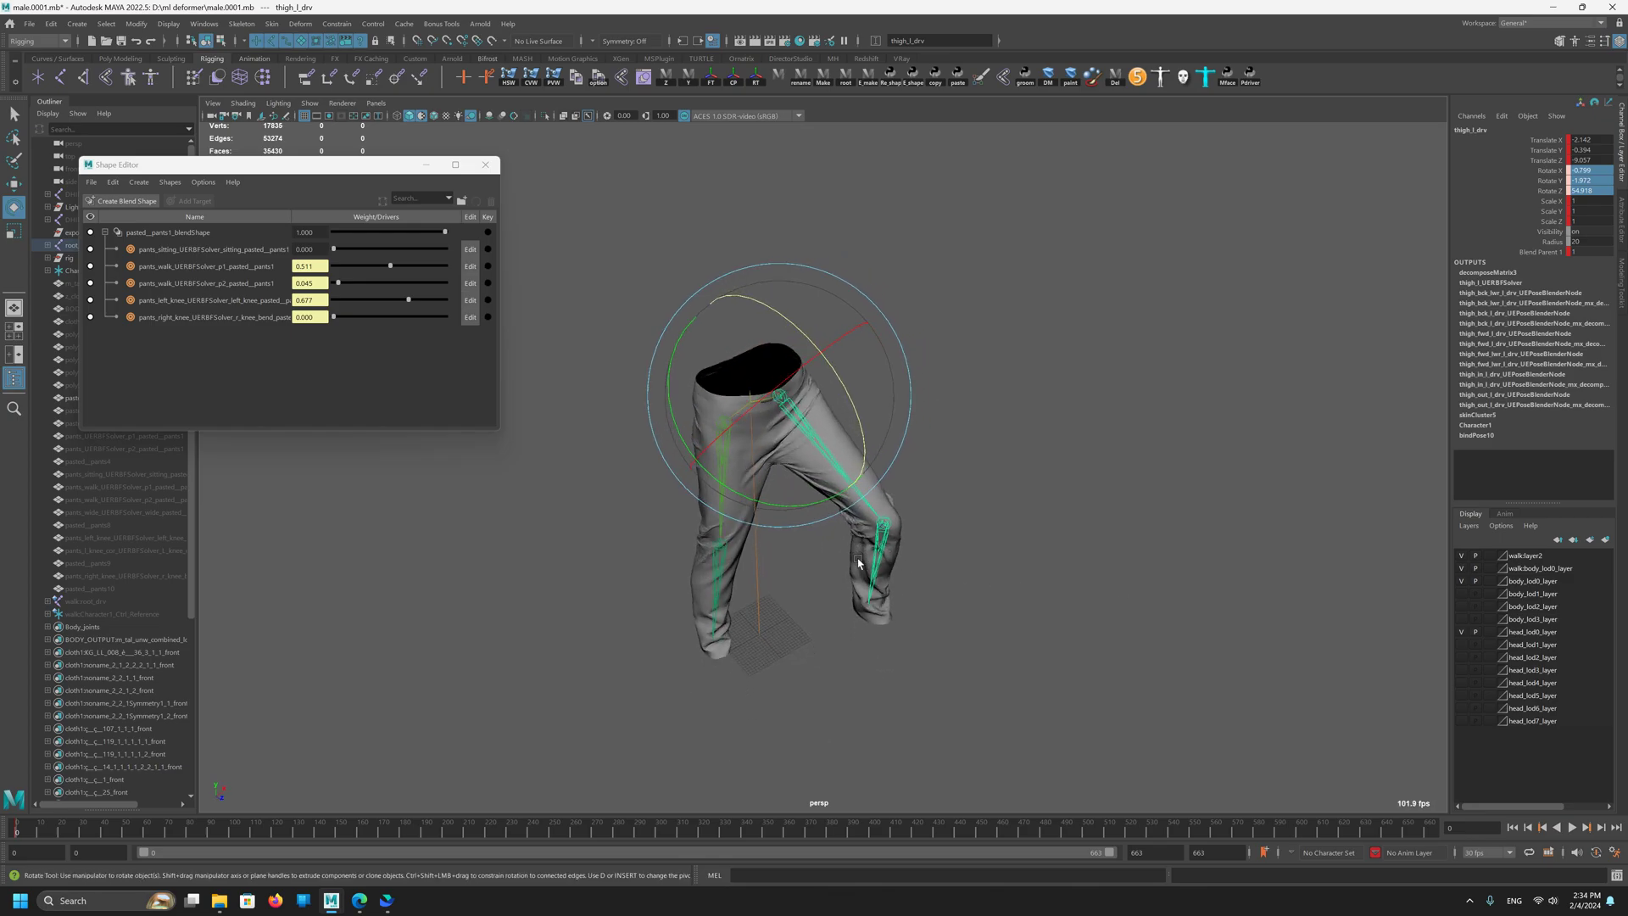